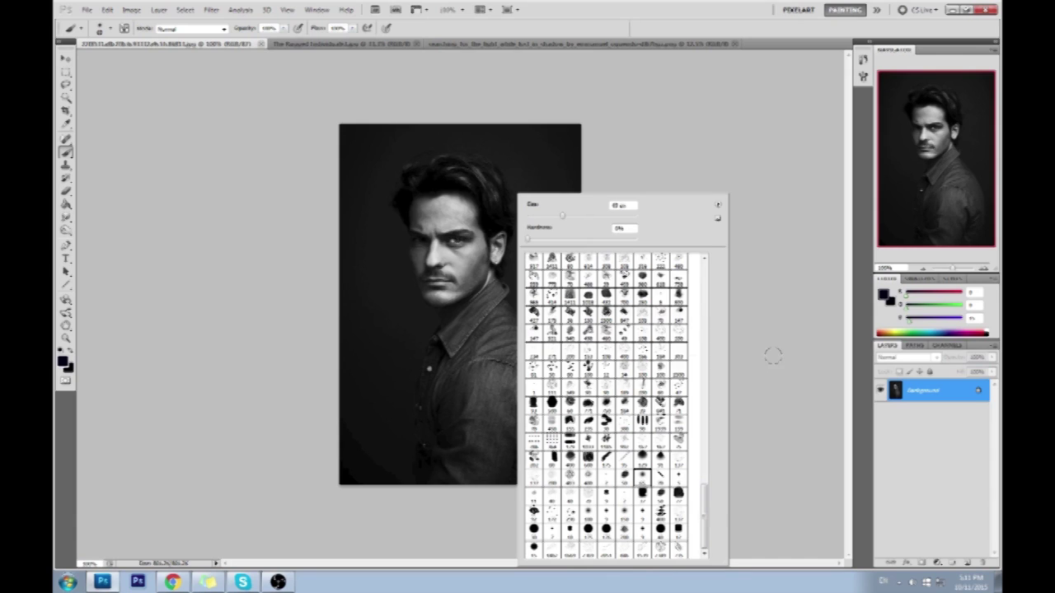
Step: Close the brush picker and the reference photo document without saving, leaving The Rugged Individualist painting in view
{"action": "left_click", "coordinate": [773, 355]}
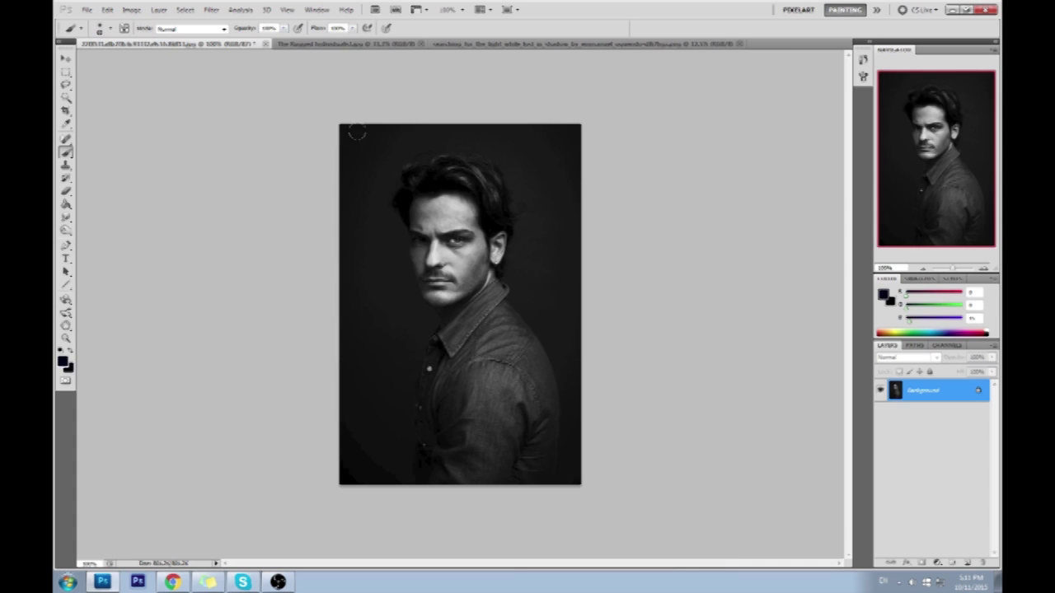
{"action": "left_click", "coordinate": [301, 45]}
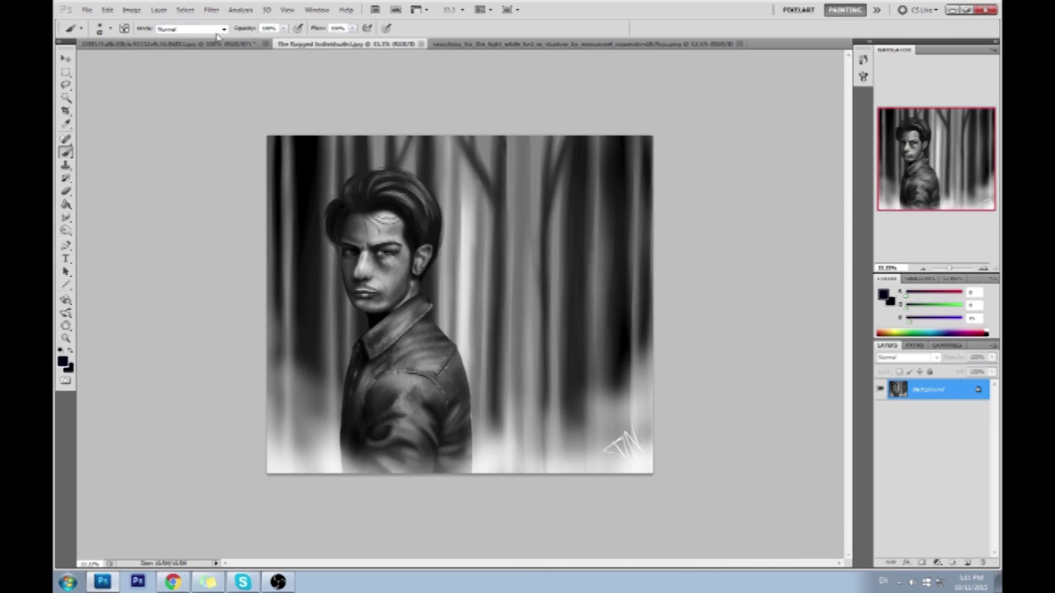
{"action": "left_click", "coordinate": [265, 43]}
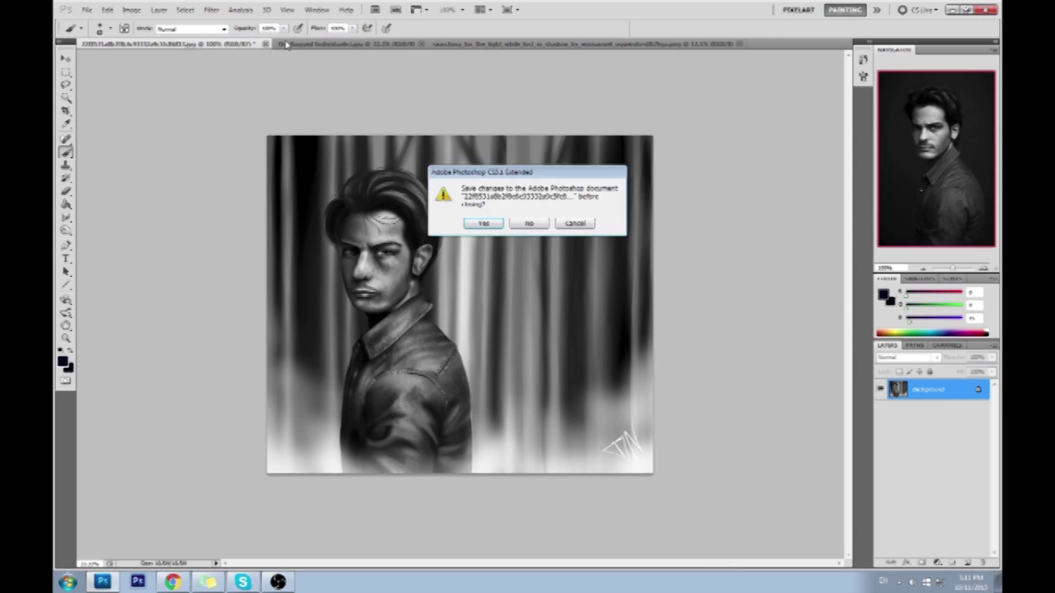
{"action": "left_click", "coordinate": [521, 223]}
Step: Shrink the painting window to reveal the desktop and open the reference photo from there in Windows Photo Viewer
{"action": "double_click", "coordinate": [622, 11]}
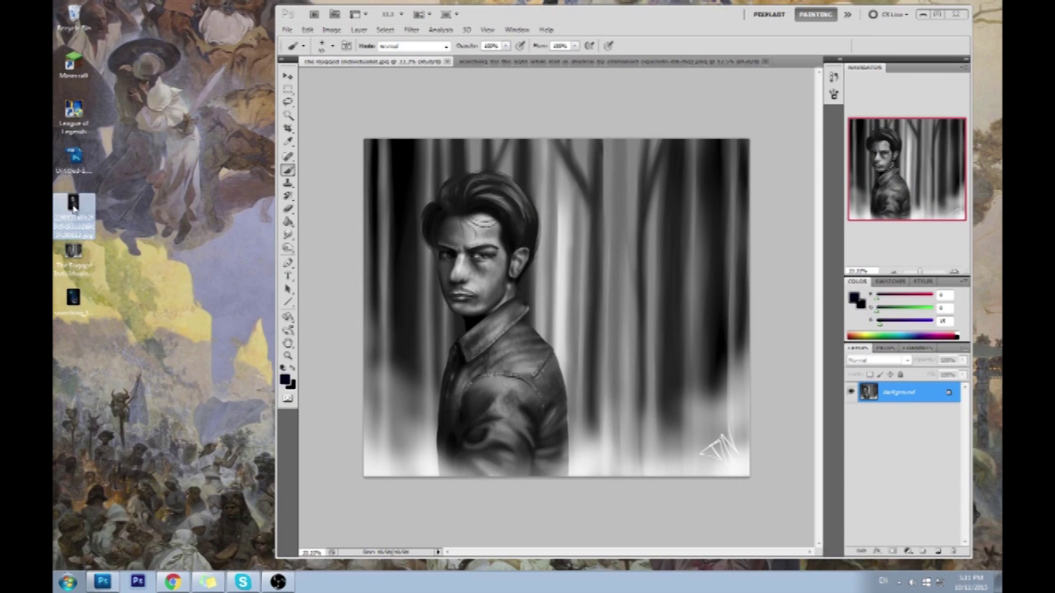
{"action": "double_click", "coordinate": [73, 206]}
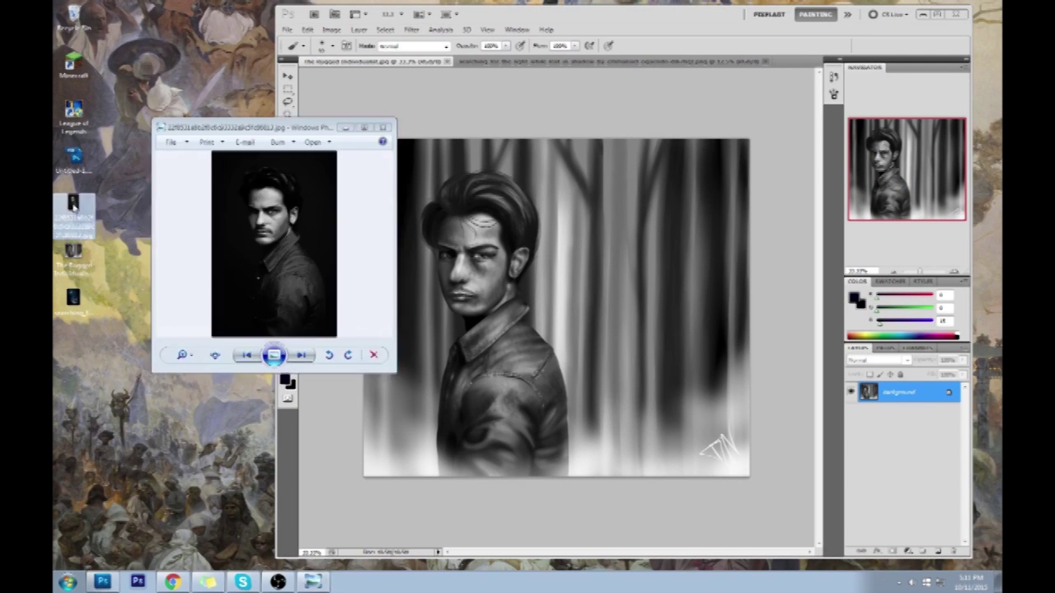
{"action": "left_click", "coordinate": [382, 141]}
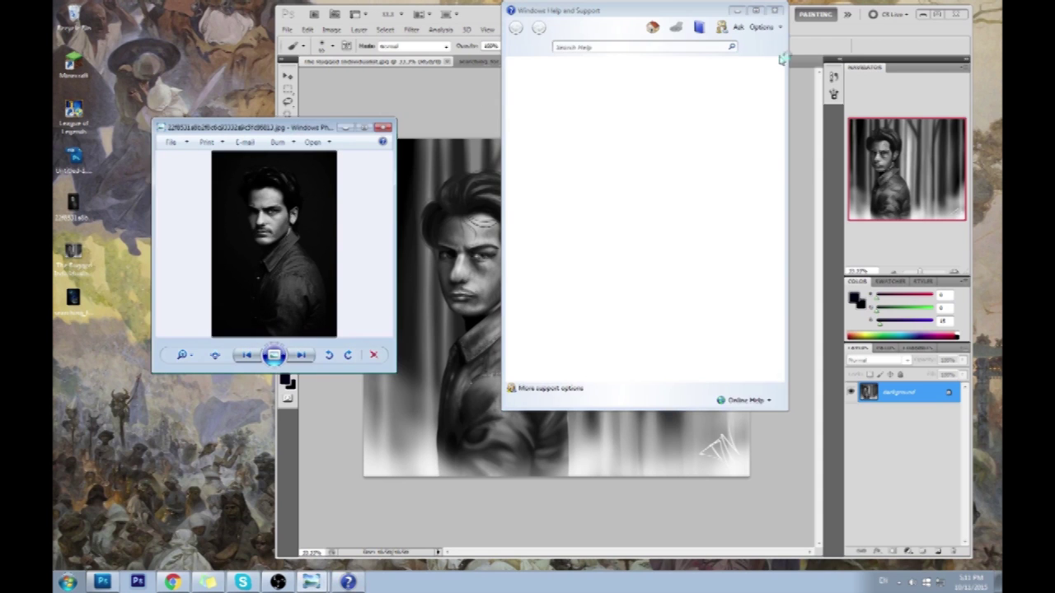
{"action": "left_click", "coordinate": [775, 10]}
Step: Arrange the painting window and the reference photo viewer side by side
{"action": "left_click_drag", "start_coordinate": [320, 119], "coordinate": [418, 156]}
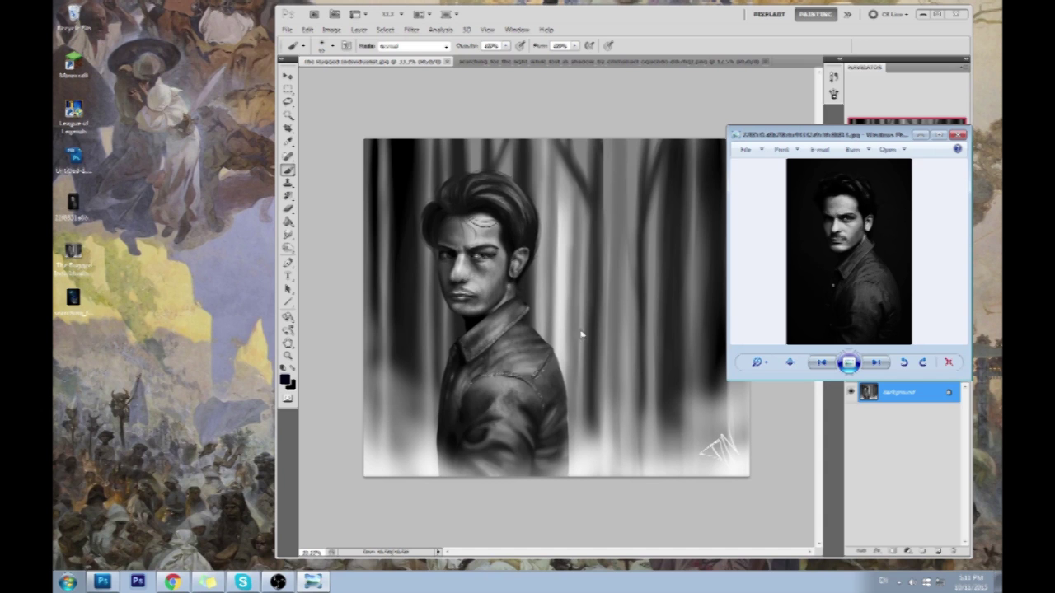
{"action": "left_click_drag", "start_coordinate": [720, 22], "coordinate": [545, 34]}
{"action": "left_click_drag", "start_coordinate": [842, 137], "coordinate": [868, 125]}
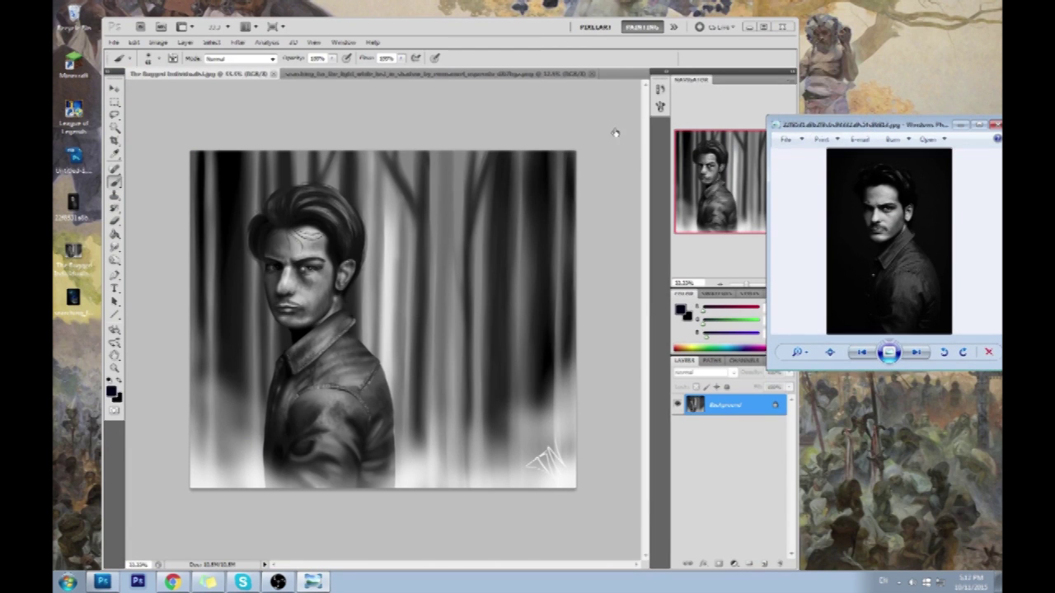
Step: View the reference photo full screen, restore it, and place an enlarged viewer window directly beside the painted figure
{"action": "double_click", "coordinate": [930, 129]}
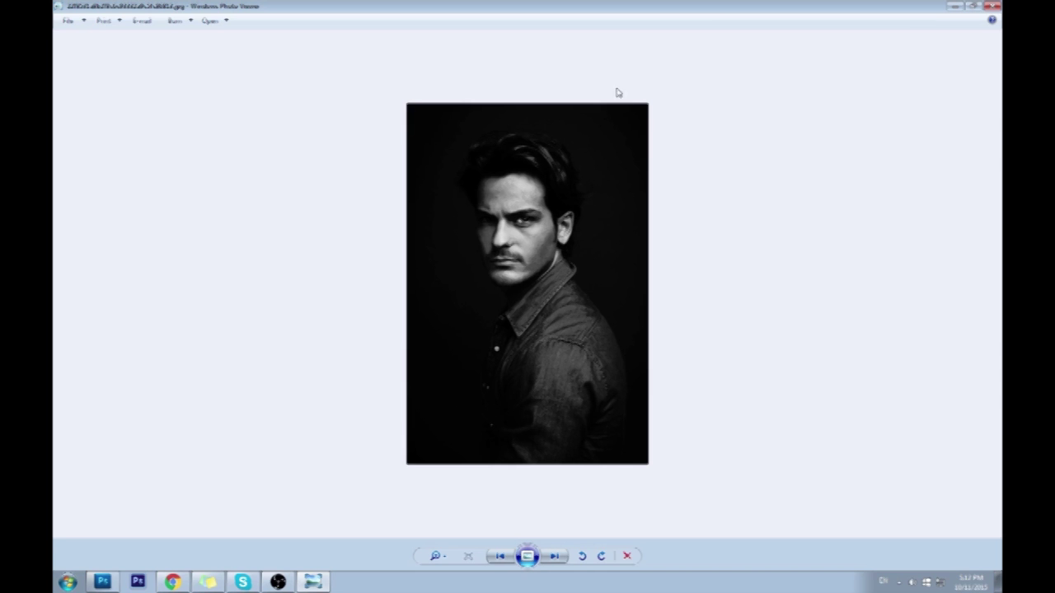
{"action": "double_click", "coordinate": [708, 9]}
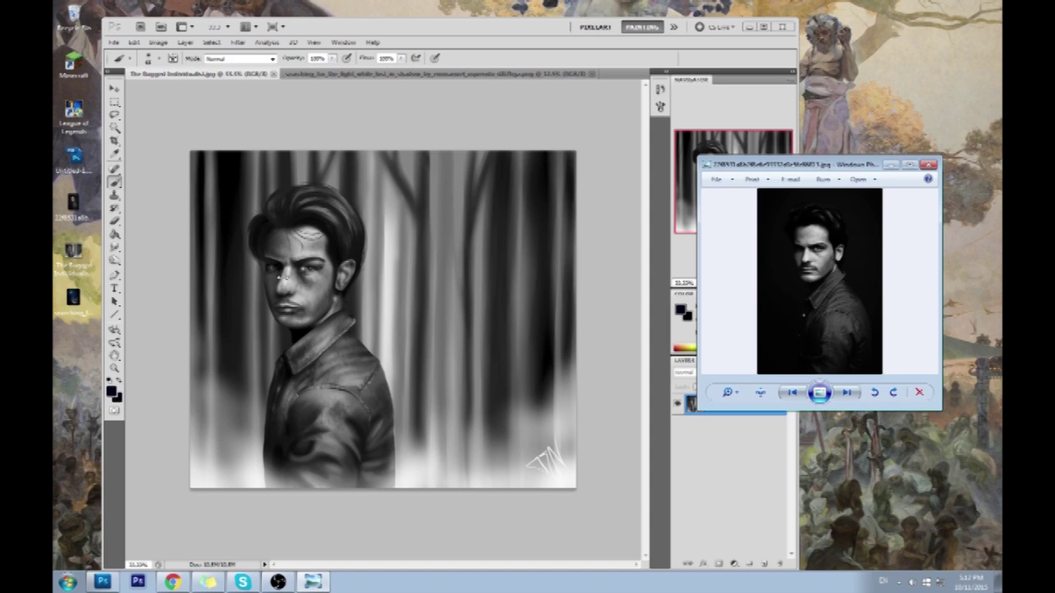
{"action": "left_click_drag", "start_coordinate": [849, 165], "coordinate": [888, 147]}
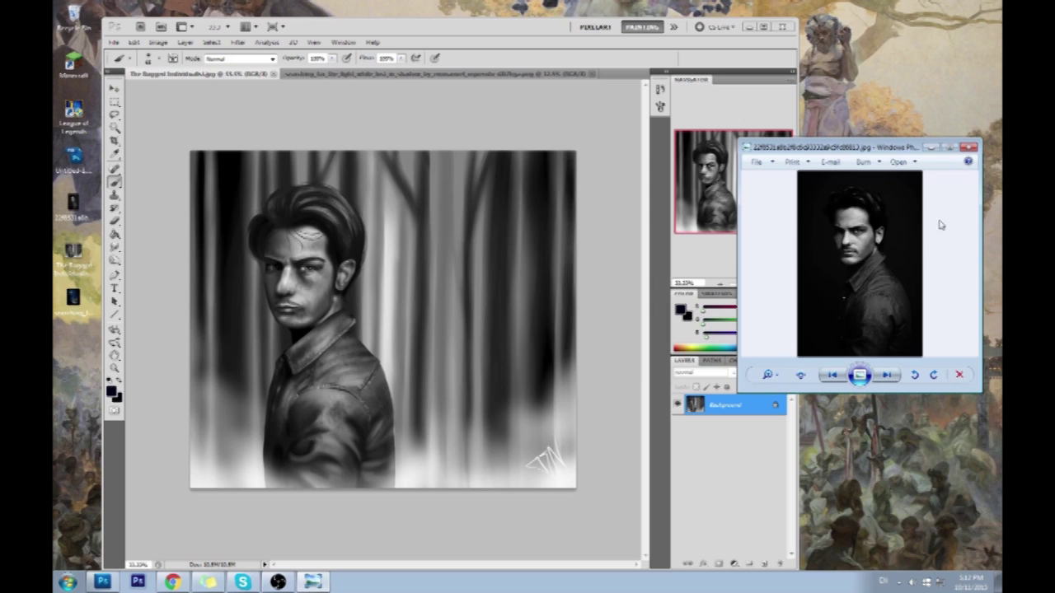
{"action": "left_click_drag", "start_coordinate": [891, 153], "coordinate": [621, 158]}
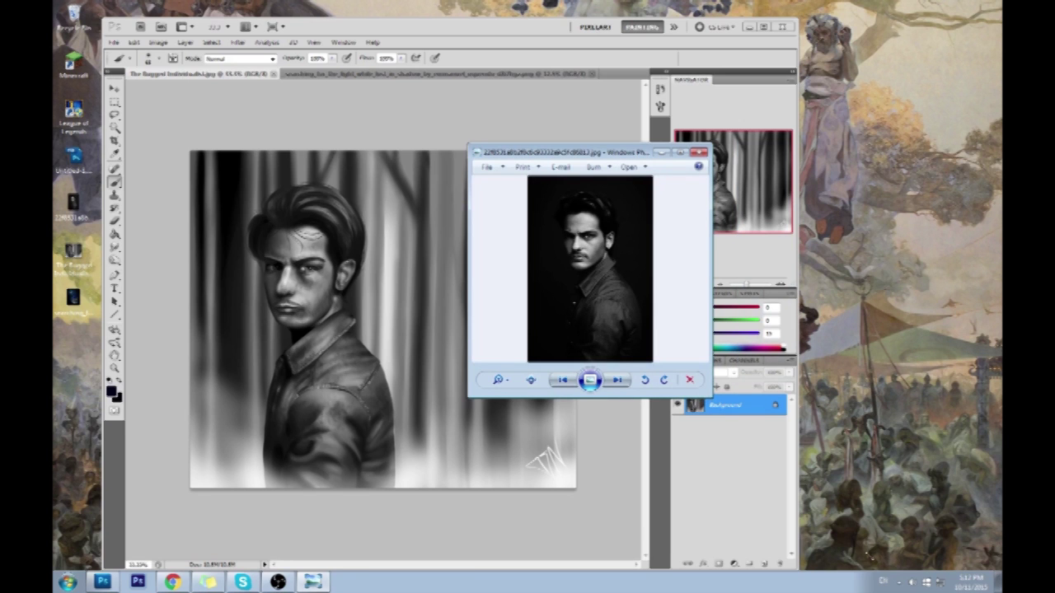
{"action": "left_click_drag", "start_coordinate": [870, 556], "coordinate": [866, 569]}
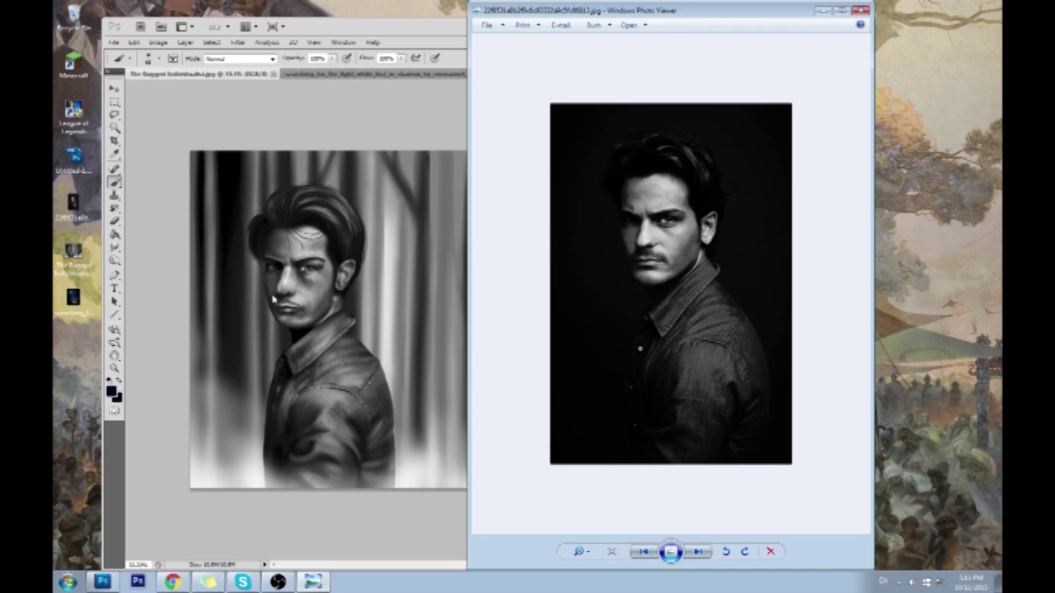
Step: Open the painting in the Liquify filter, choose the Pucker tool, and move the reference photo viewer out of the way
{"action": "left_click", "coordinate": [239, 42]}
{"action": "left_click", "coordinate": [248, 103]}
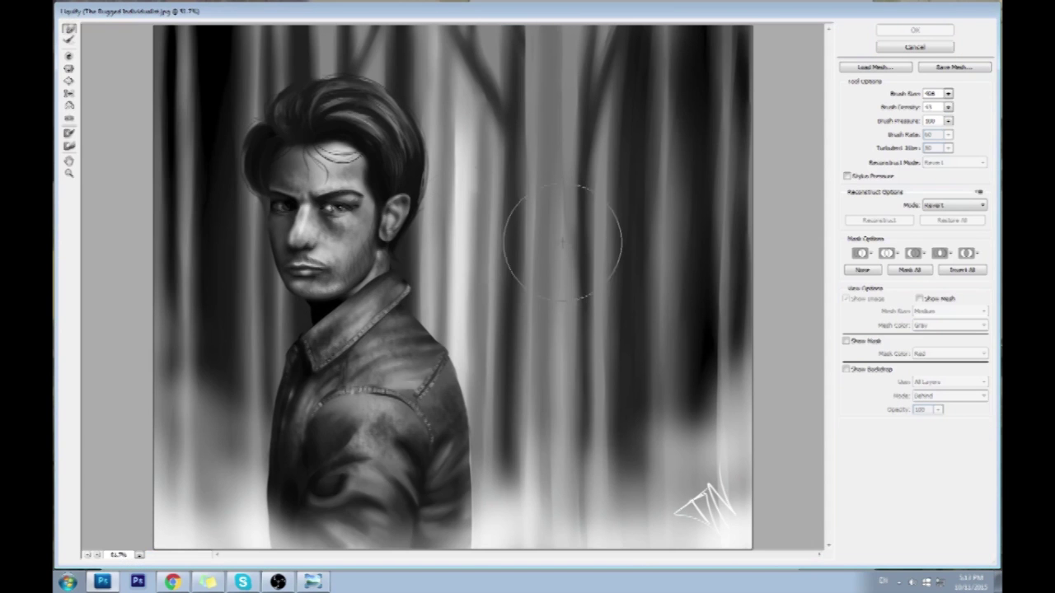
{"action": "left_click", "coordinate": [69, 69]}
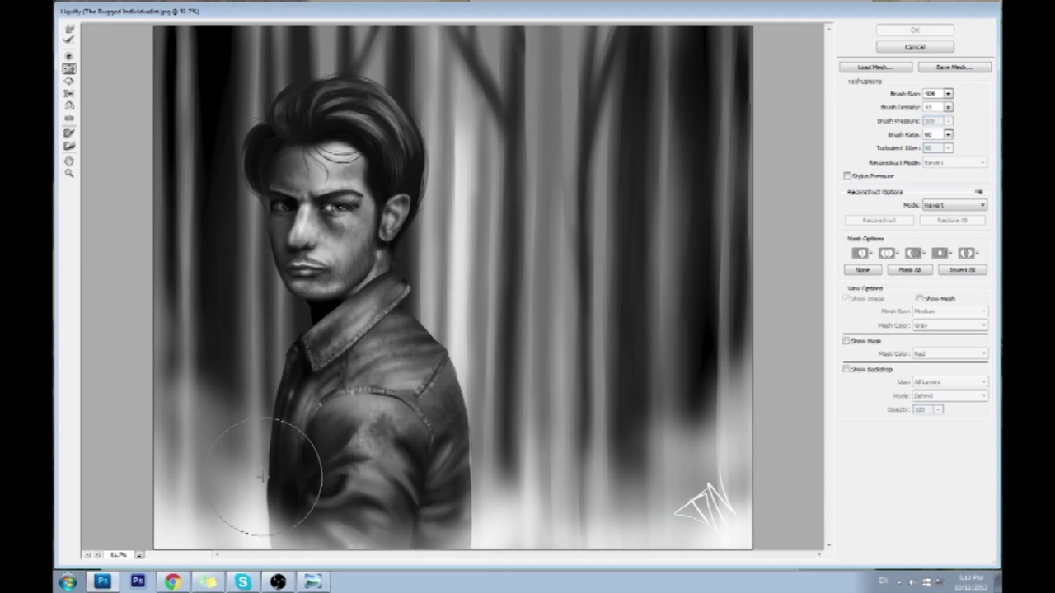
{"action": "left_click", "coordinate": [312, 581]}
{"action": "left_click_drag", "start_coordinate": [681, 11], "coordinate": [1000, 69]}
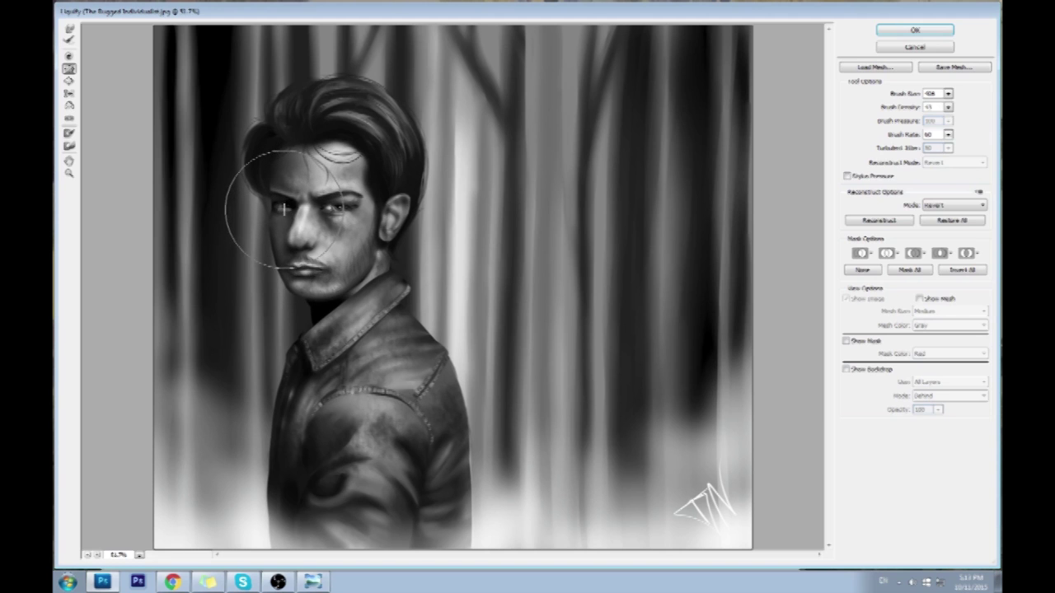
Step: Warp the painted man's eye areas and left face edge using Forward Warp with brush size 211
{"action": "key", "text": "w"}
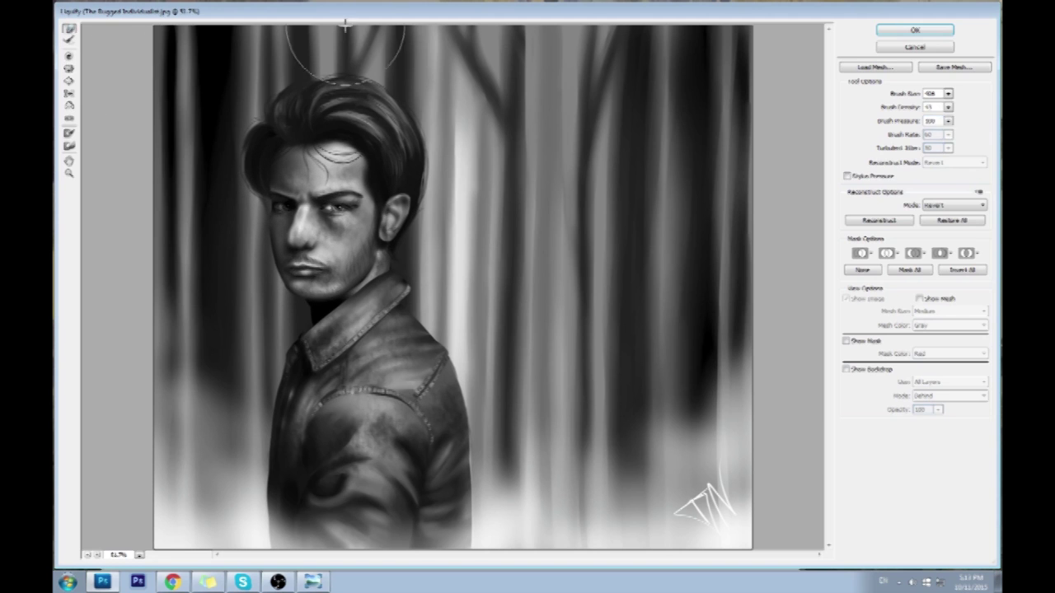
{"action": "left_click", "coordinate": [948, 93]}
{"action": "left_click_drag", "start_coordinate": [908, 111], "coordinate": [898, 108]}
{"action": "left_click", "coordinate": [345, 216]}
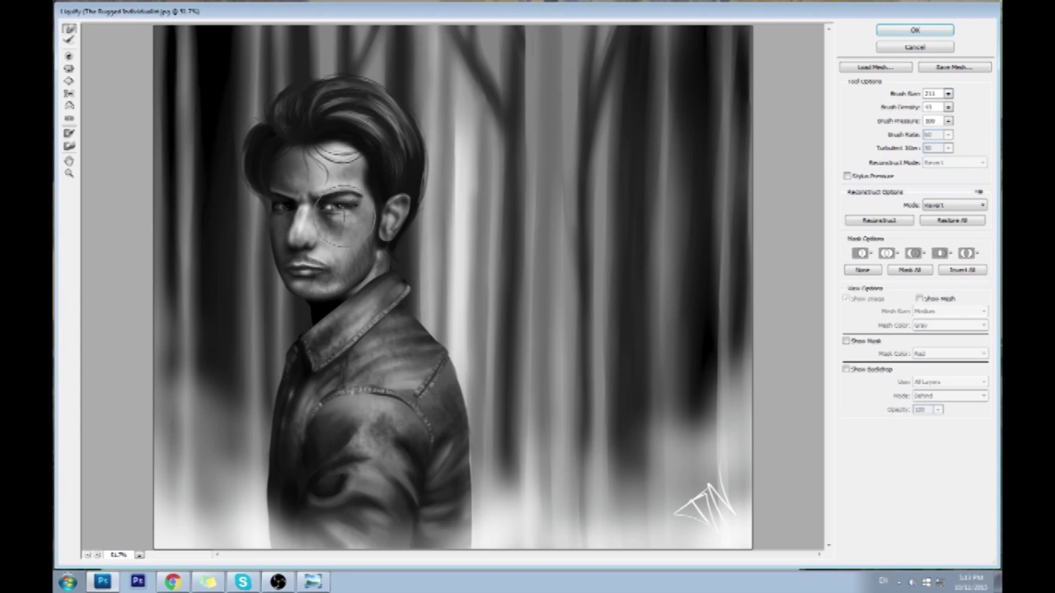
{"action": "left_click_drag", "start_coordinate": [354, 205], "coordinate": [360, 191]}
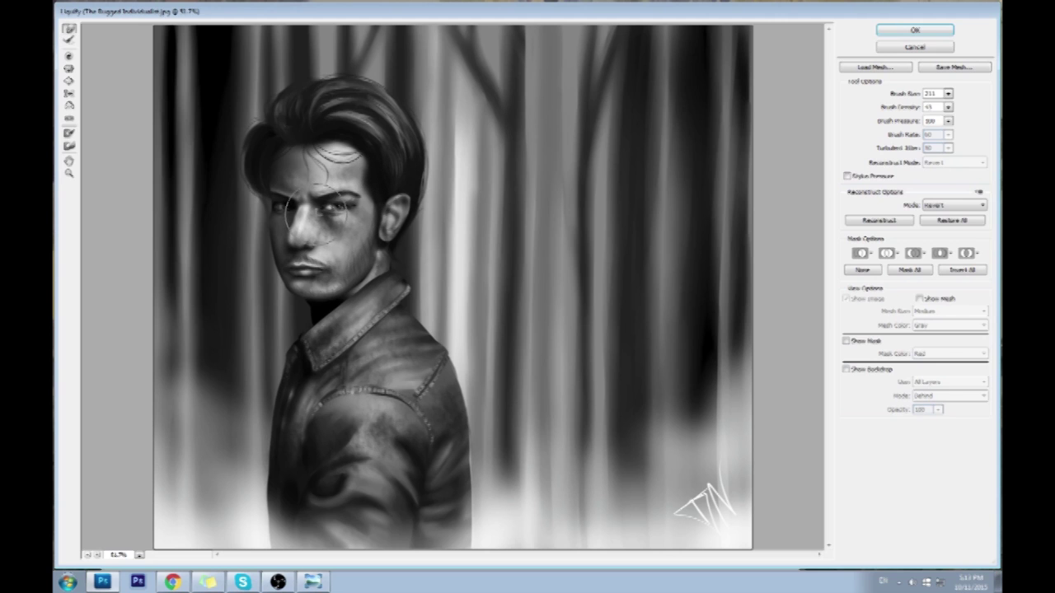
{"action": "mouse_move", "coordinate": [333, 224]}
{"action": "left_mouse_down"}
{"action": "mouse_move", "coordinate": [371, 179]}
{"action": "mouse_move", "coordinate": [347, 190]}
{"action": "left_mouse_up"}
{"action": "left_click_drag", "start_coordinate": [265, 183], "coordinate": [258, 194]}
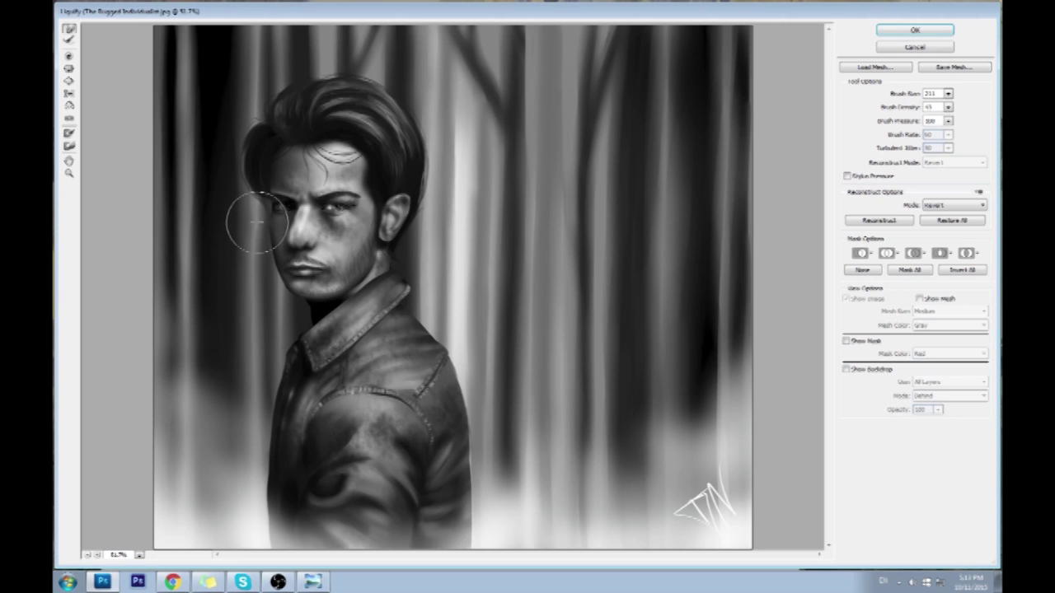
Step: Pucker the painted man's left eye and nose with brush size 286, and undo the last stroke
{"action": "left_click", "coordinate": [69, 68]}
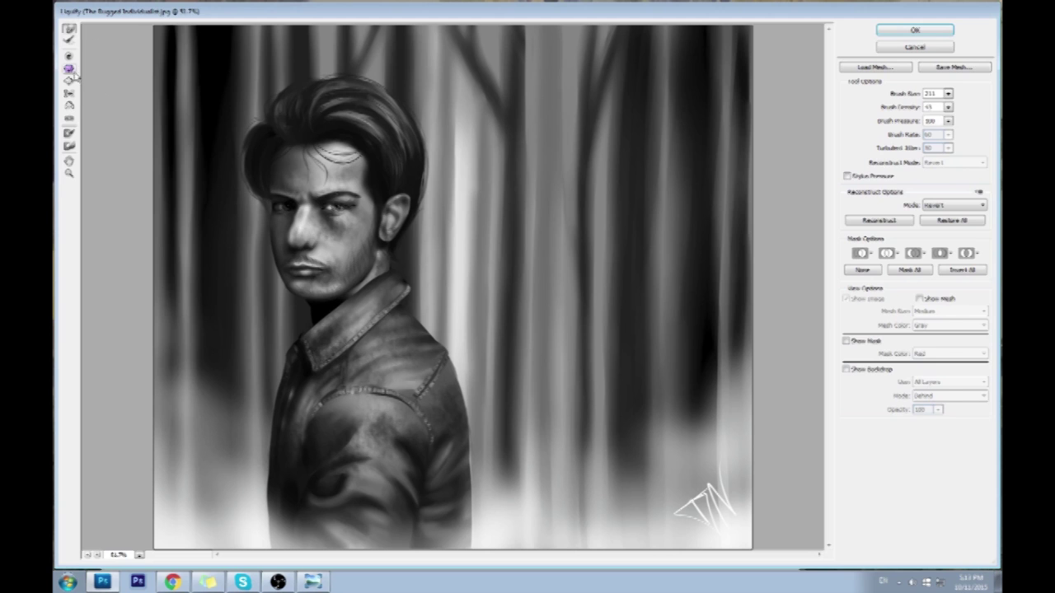
{"action": "left_click", "coordinate": [948, 93]}
{"action": "left_click_drag", "start_coordinate": [897, 108], "coordinate": [904, 108]}
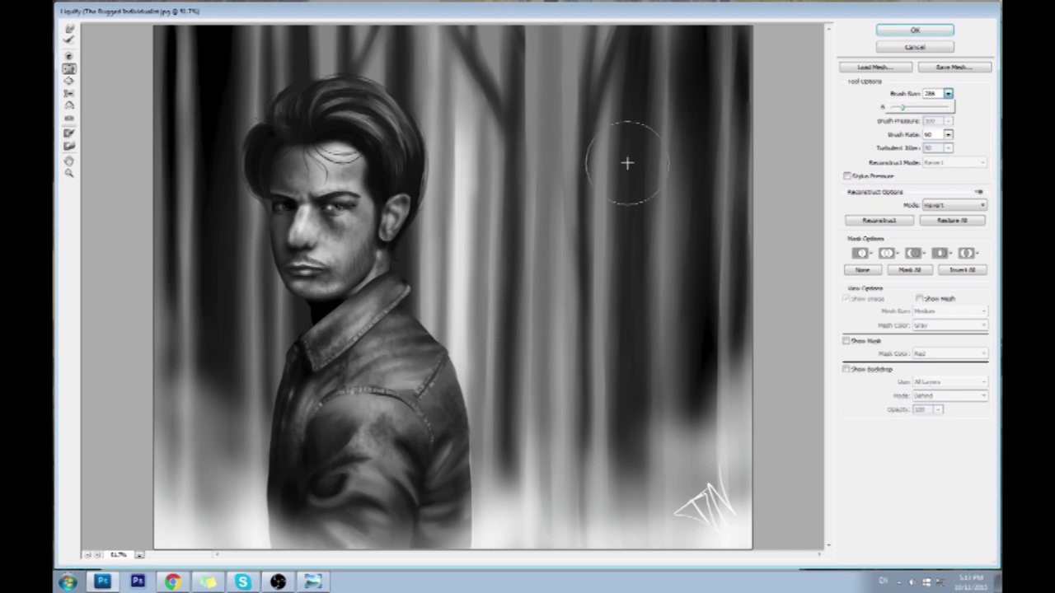
{"action": "left_click", "coordinate": [283, 209]}
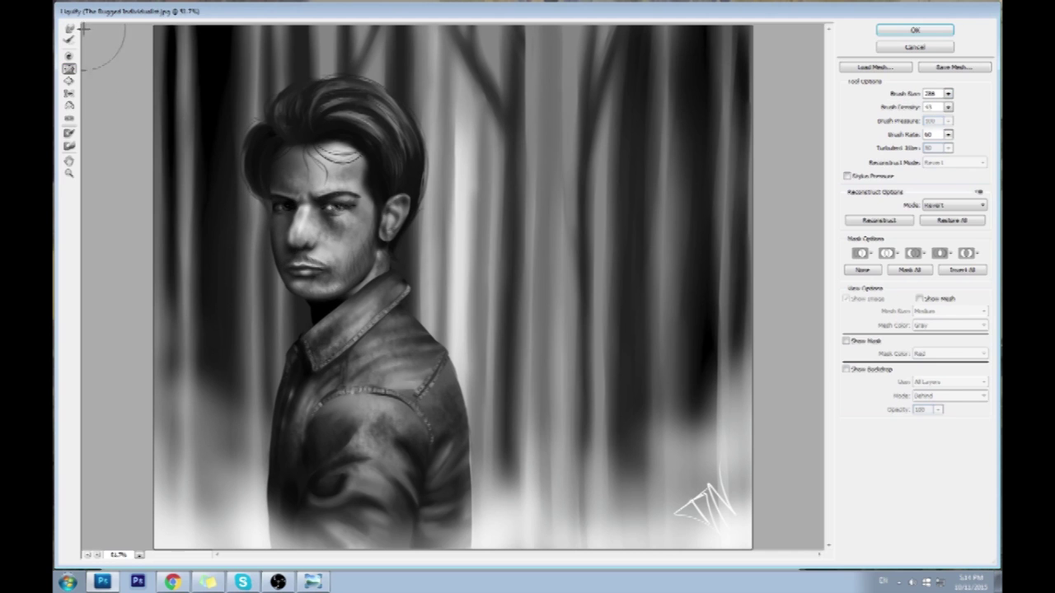
{"action": "left_click_drag", "start_coordinate": [294, 242], "coordinate": [305, 224]}
{"action": "key", "text": "ctrl+space"}
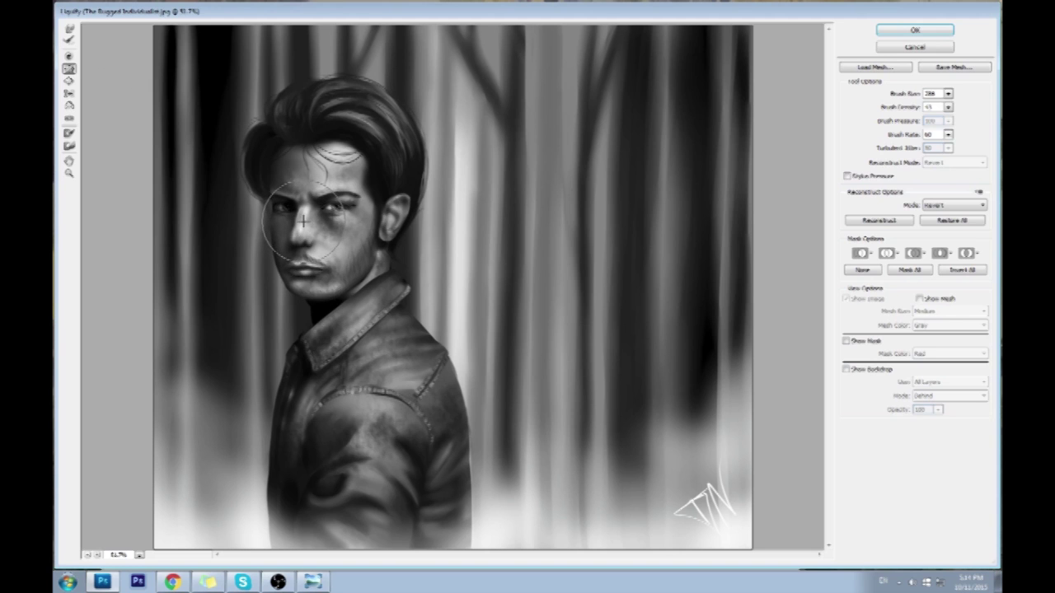
{"action": "key", "text": "ctrl+z"}
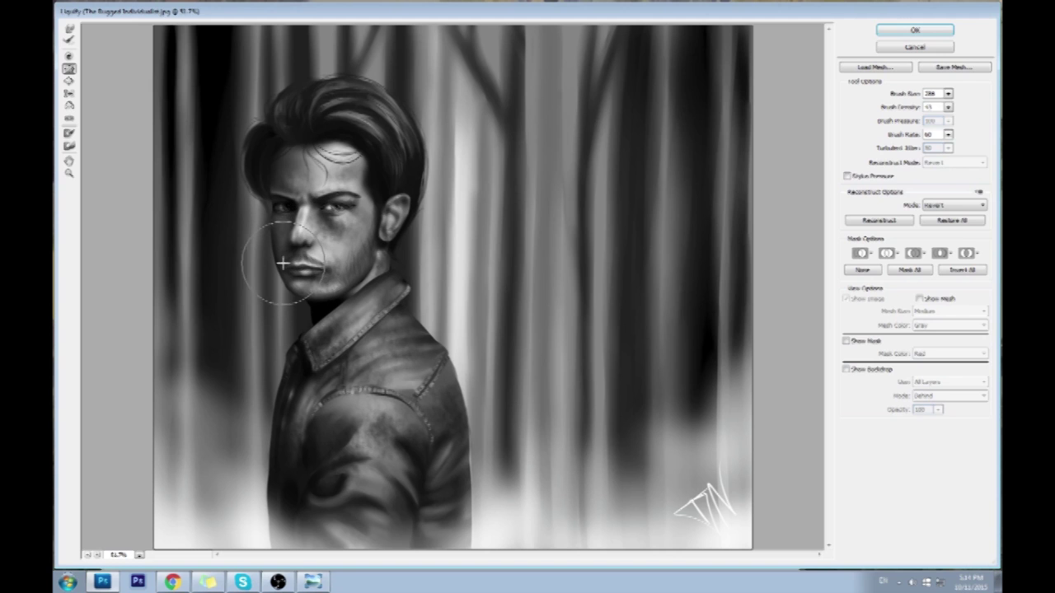
Step: Reshape the left edge of the jaw with Forward Warp at brush size 286 and switch to the Pucker tool
{"action": "left_click", "coordinate": [69, 29]}
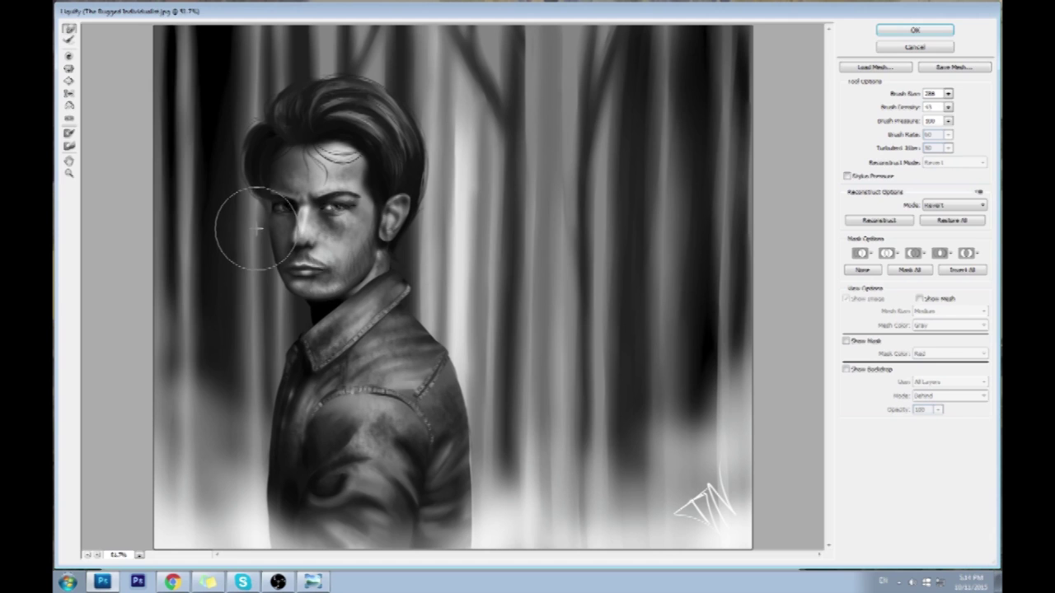
{"action": "mouse_move", "coordinate": [247, 261]}
{"action": "left_mouse_down"}
{"action": "mouse_move", "coordinate": [259, 247]}
{"action": "mouse_move", "coordinate": [259, 266]}
{"action": "mouse_move", "coordinate": [252, 226]}
{"action": "mouse_move", "coordinate": [261, 237]}
{"action": "mouse_move", "coordinate": [248, 229]}
{"action": "mouse_move", "coordinate": [236, 248]}
{"action": "mouse_move", "coordinate": [255, 278]}
{"action": "left_mouse_up"}
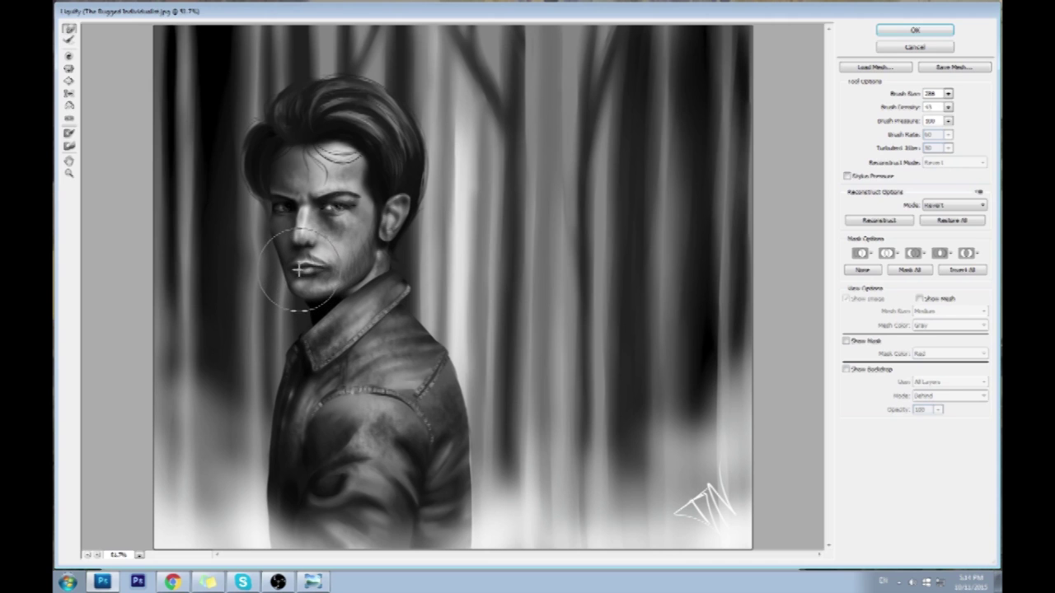
{"action": "left_click", "coordinate": [69, 68]}
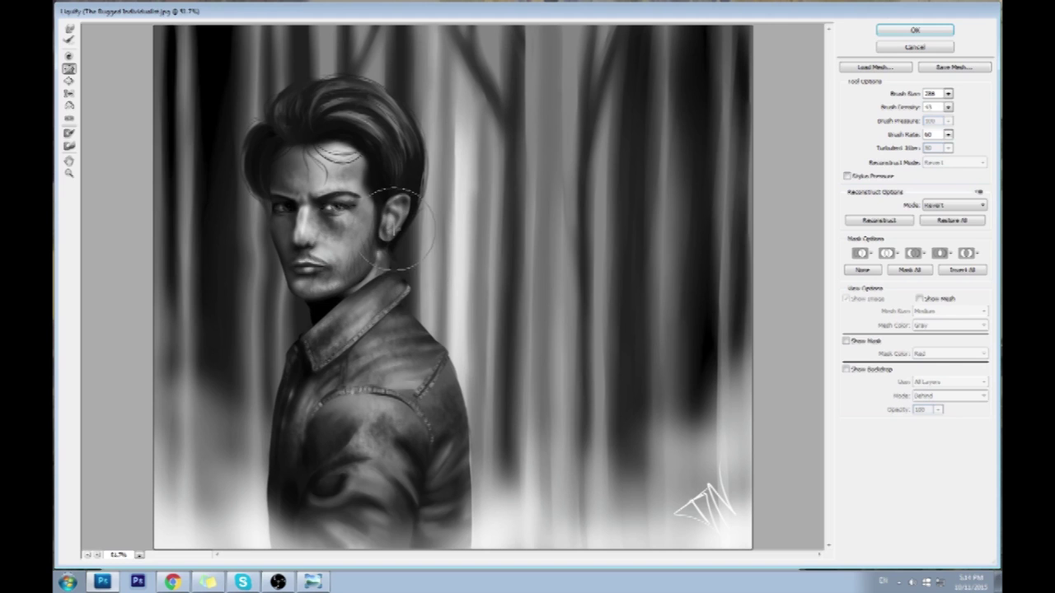
Step: Refine the facial features with Forward Warp, using brush size 121 and a larger size of 226 around the brow
{"action": "left_click", "coordinate": [70, 30]}
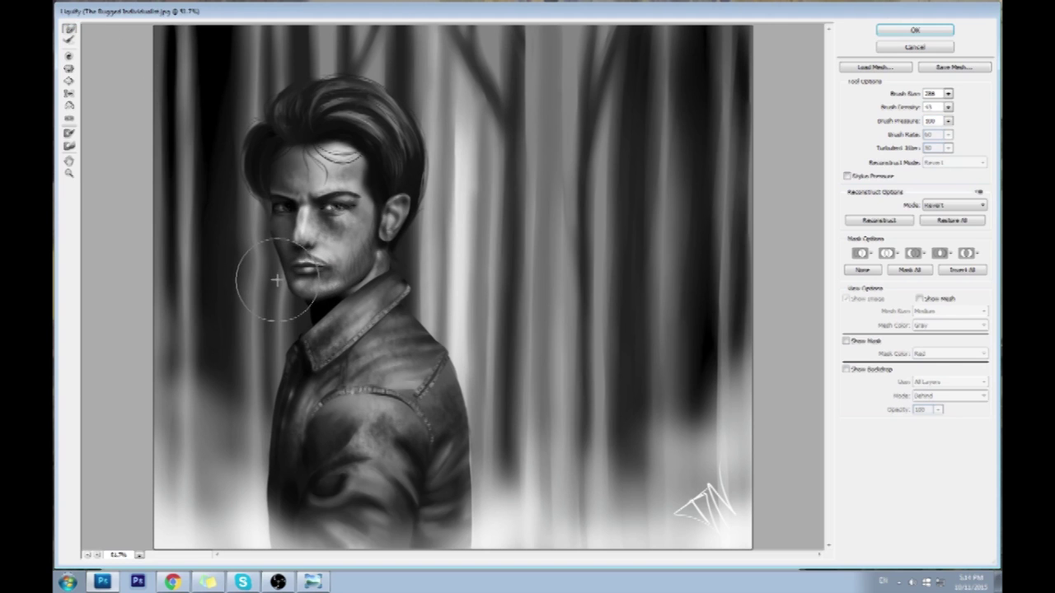
{"action": "left_click", "coordinate": [948, 94]}
{"action": "left_click_drag", "start_coordinate": [912, 105], "coordinate": [899, 107]}
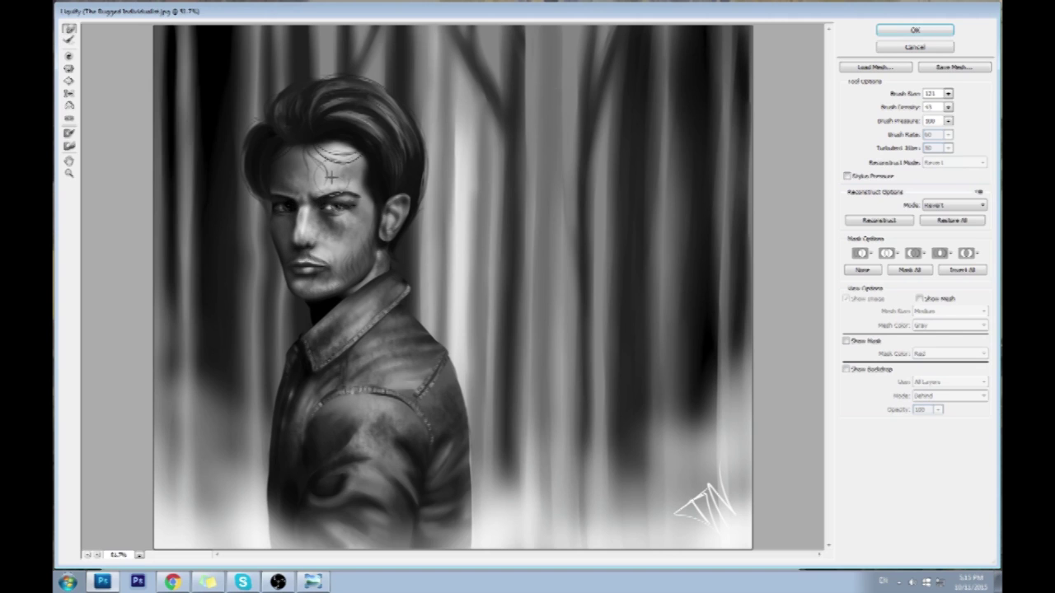
{"action": "left_click", "coordinate": [948, 93]}
{"action": "left_click_drag", "start_coordinate": [898, 109], "coordinate": [900, 113]}
{"action": "left_click", "coordinate": [295, 197]}
Step: Finish adjusting the nose and mouth area with the Pucker and Forward Warp tools, and apply the Liquify changes
{"action": "left_click", "coordinate": [69, 69]}
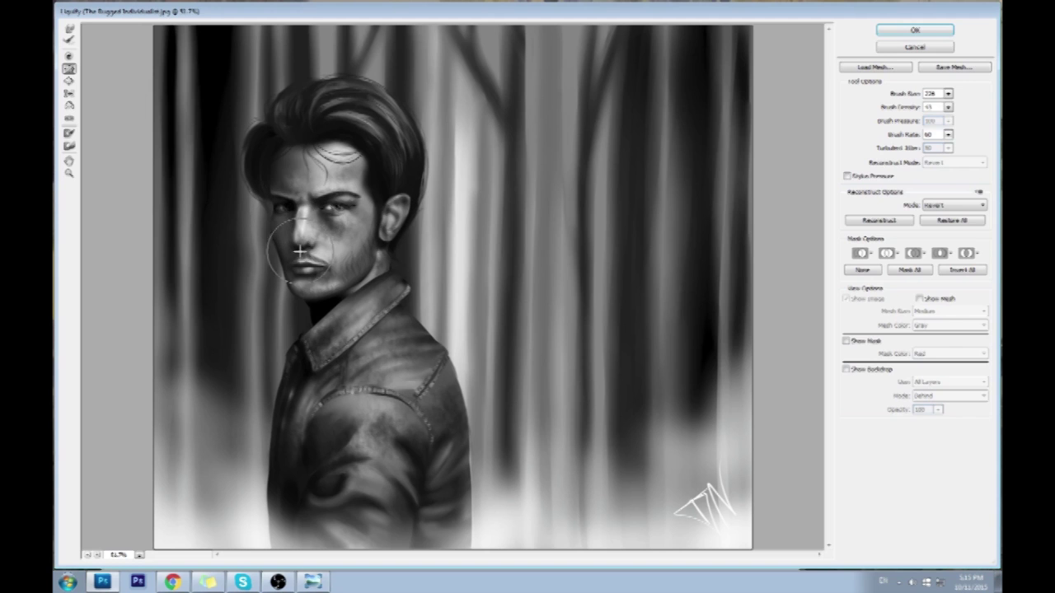
{"action": "left_click", "coordinate": [69, 29]}
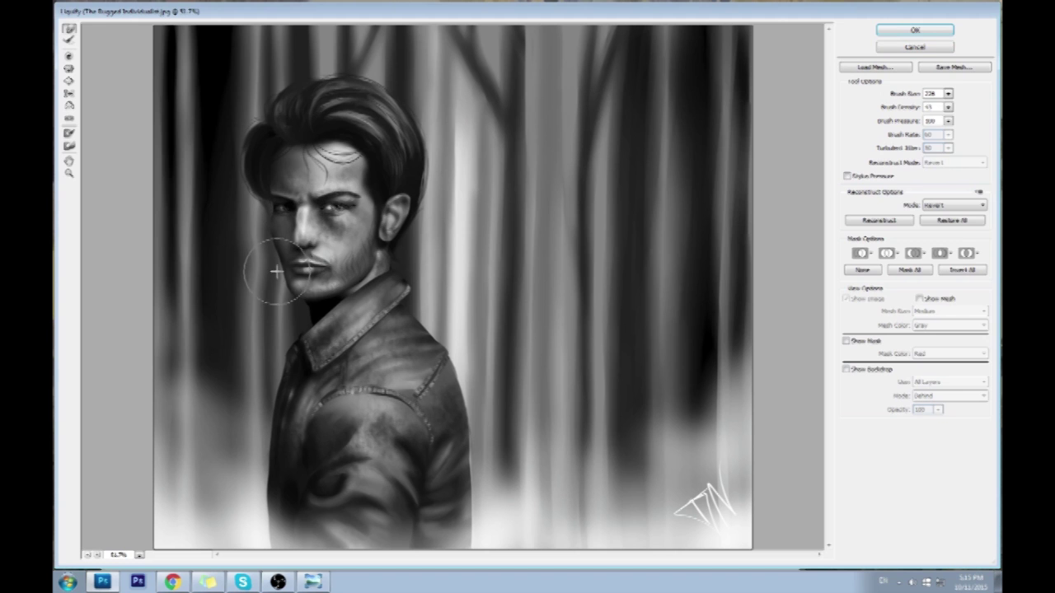
{"action": "key", "text": "Return"}
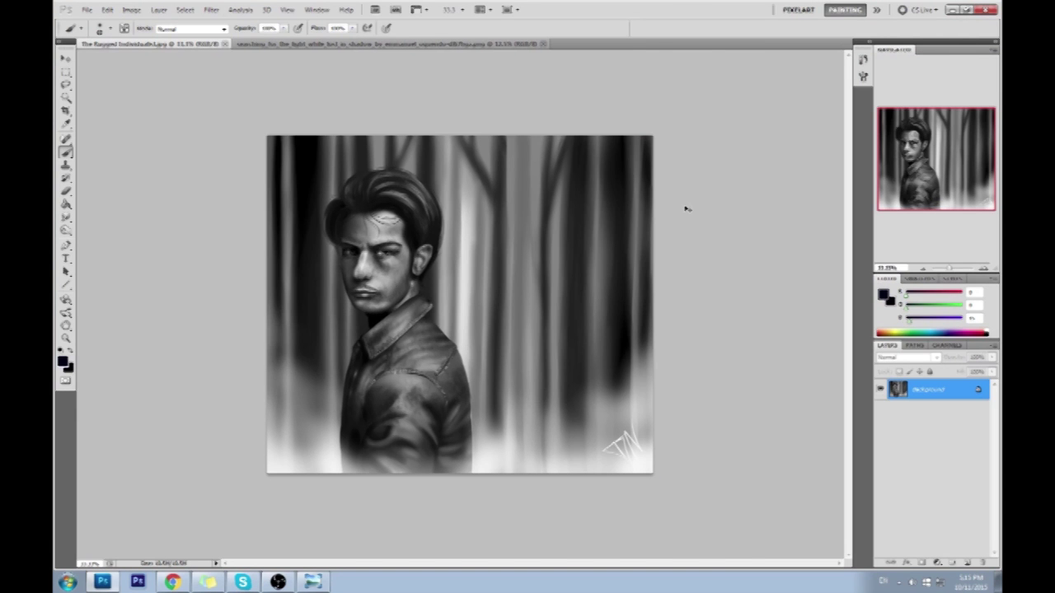
Step: Compare the painted face before and after the Liquify edit at 50% zoom by undoing and redoing it
{"action": "key", "text": "ctrl+plus"}
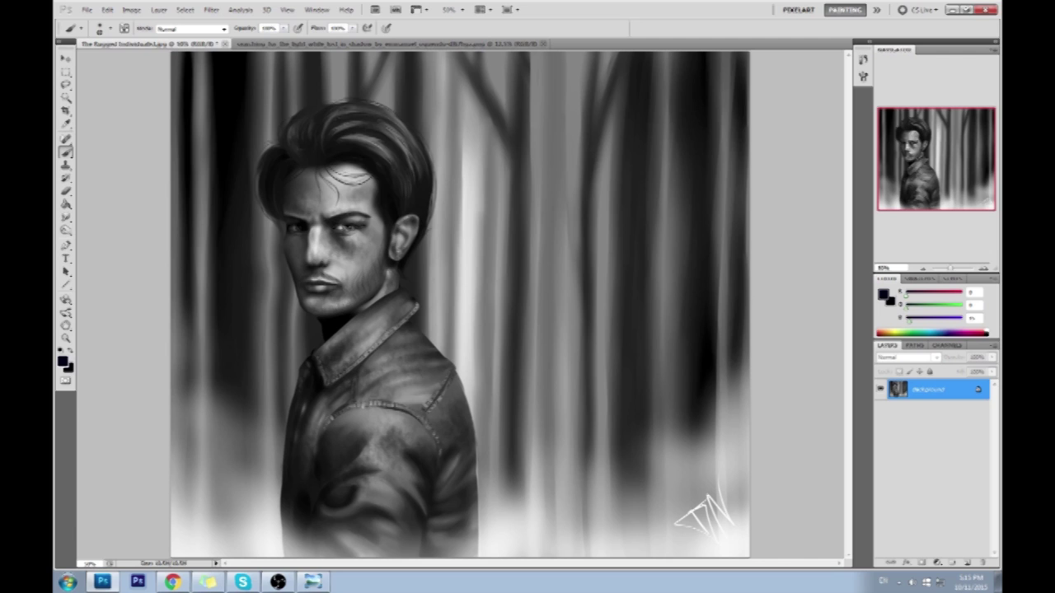
{"action": "left_click", "coordinate": [781, 174]}
{"action": "key", "text": "ctrl+z"}
{"action": "key", "text": "ctrl+z"}
{"action": "key", "text": "ctrl+z"}
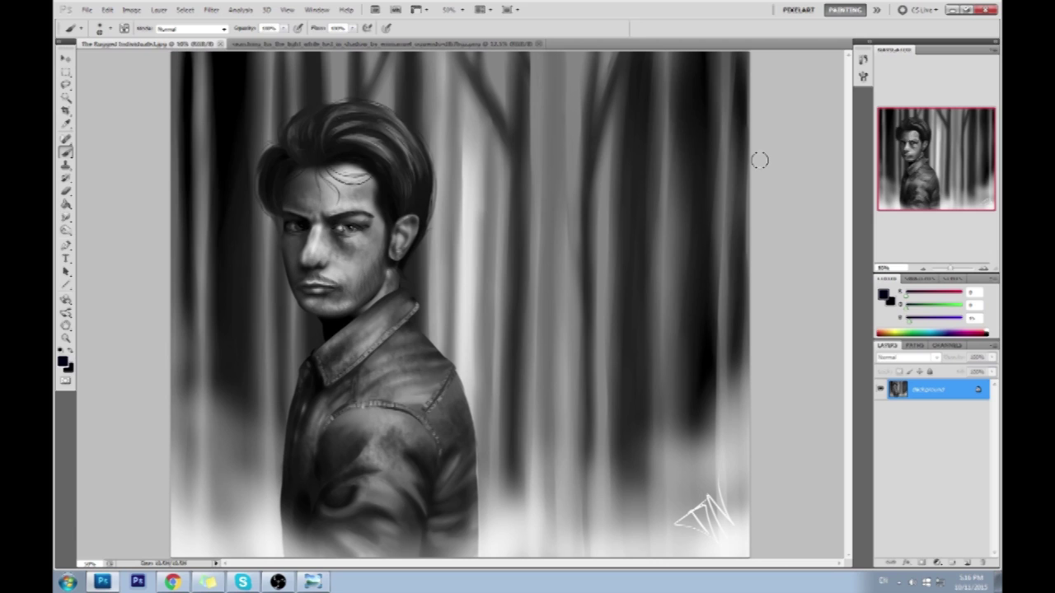
Step: Toggle the Liquify edit off and on to check how the painted face changes
{"action": "key", "text": "ctrl+z"}
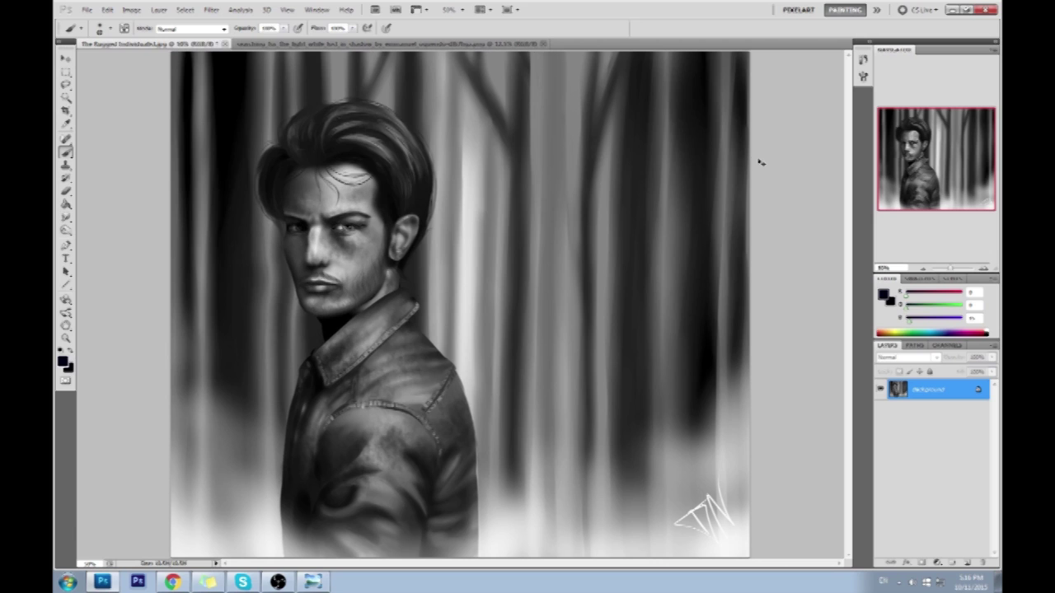
{"action": "key", "text": "ctrl+z"}
{"action": "key", "text": "ctrl+z"}
Step: Show the original portrait photo in Windows Photo Viewer, enlarge its window beside the painting, and compare the two faces
{"action": "key", "text": "alt+Tab"}
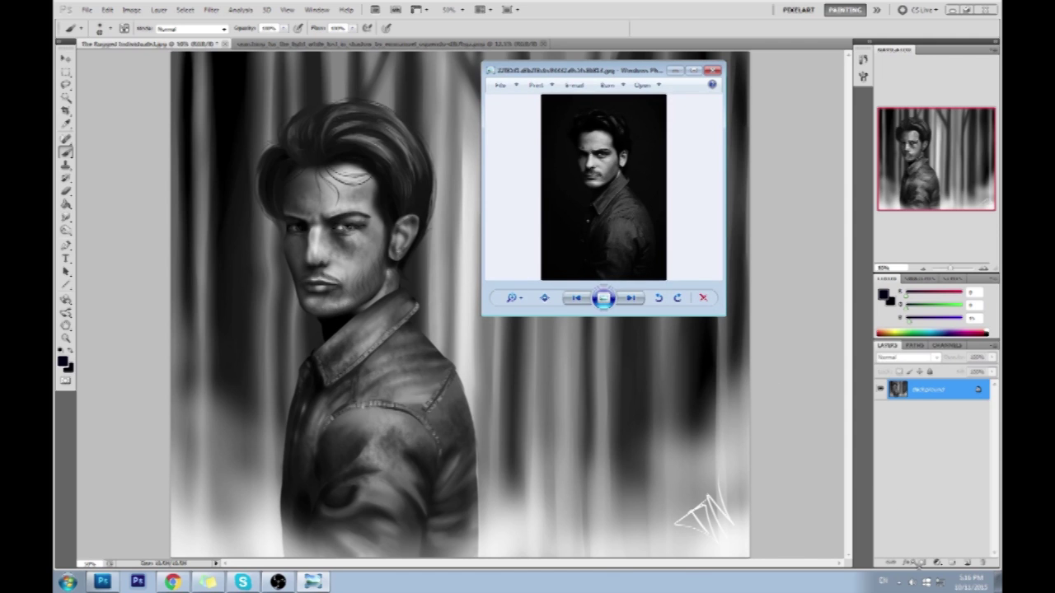
{"action": "left_click_drag", "start_coordinate": [916, 565], "coordinate": [915, 567]}
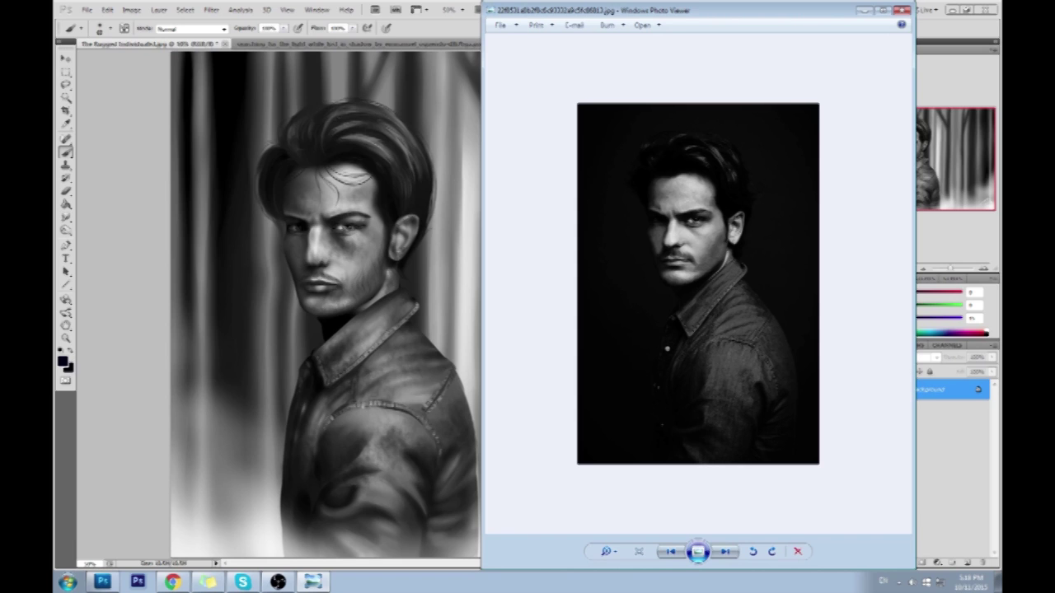
{"action": "key", "text": "alt+Tab"}
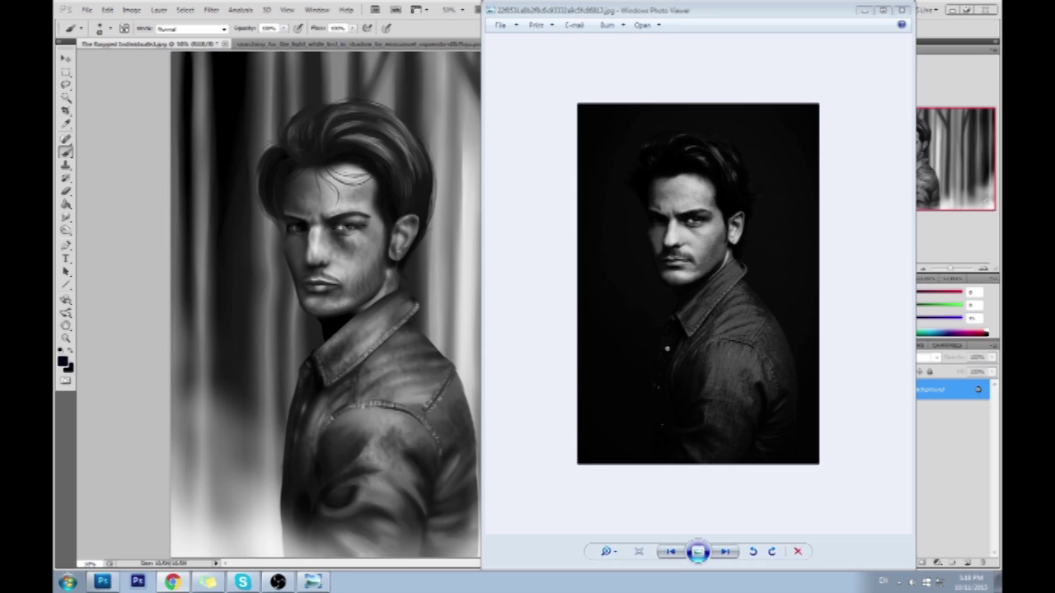
{"action": "left_click", "coordinate": [311, 263]}
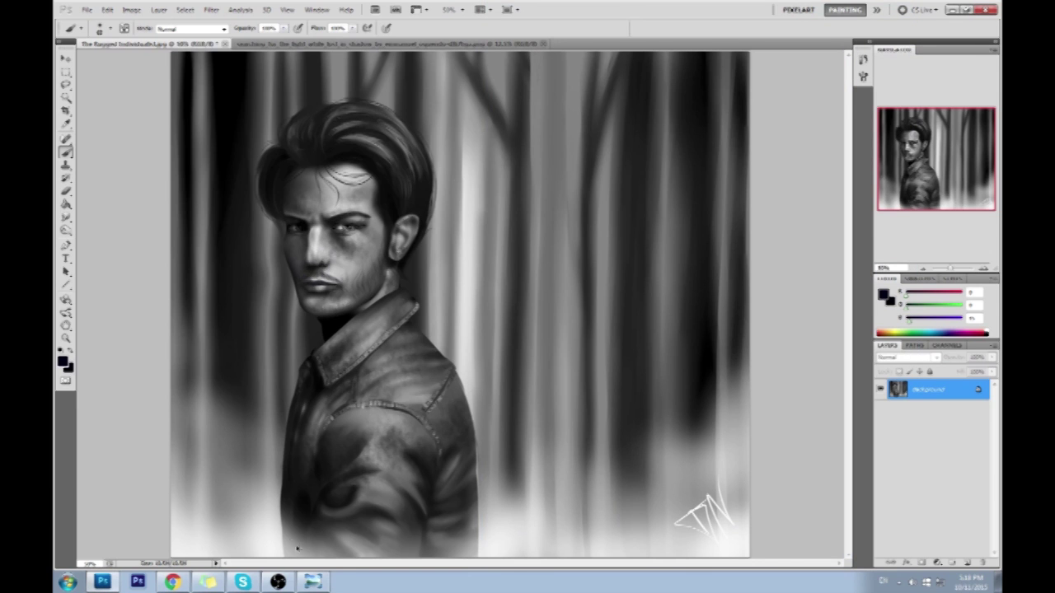
{"action": "left_click", "coordinate": [312, 582]}
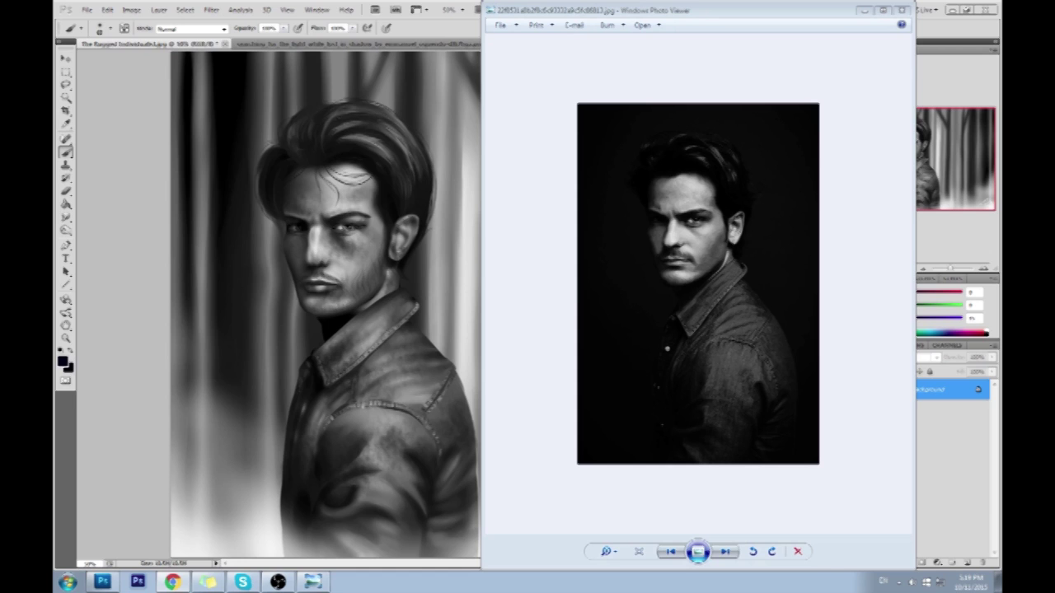
{"action": "left_click", "coordinate": [167, 357]}
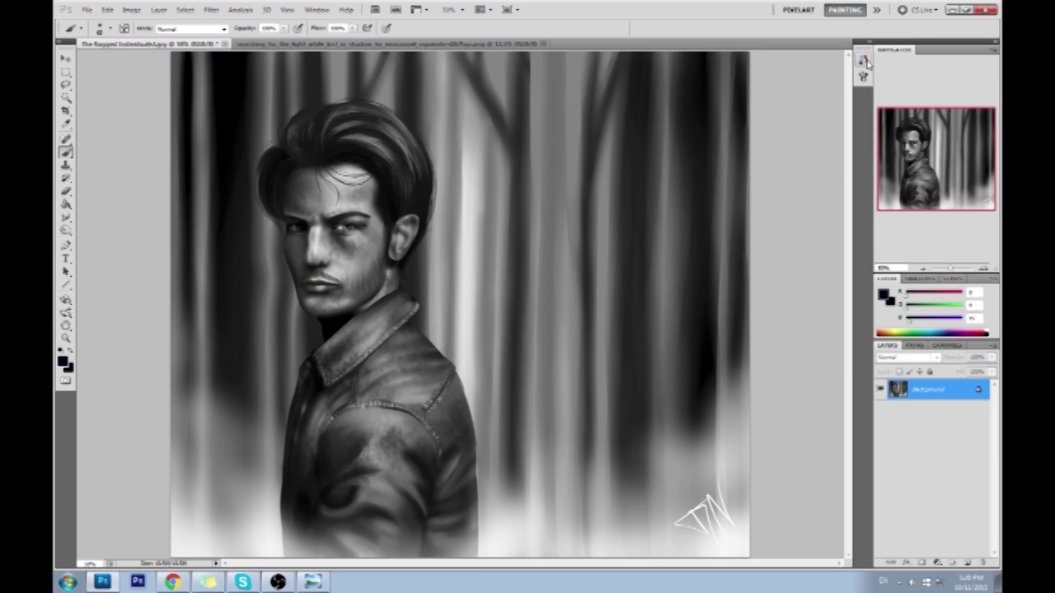
Step: Open the History and compare the original snapshot with the Brush Tool and Liquify states, then check the reference photo
{"action": "left_click", "coordinate": [864, 61]}
{"action": "left_click", "coordinate": [758, 72]}
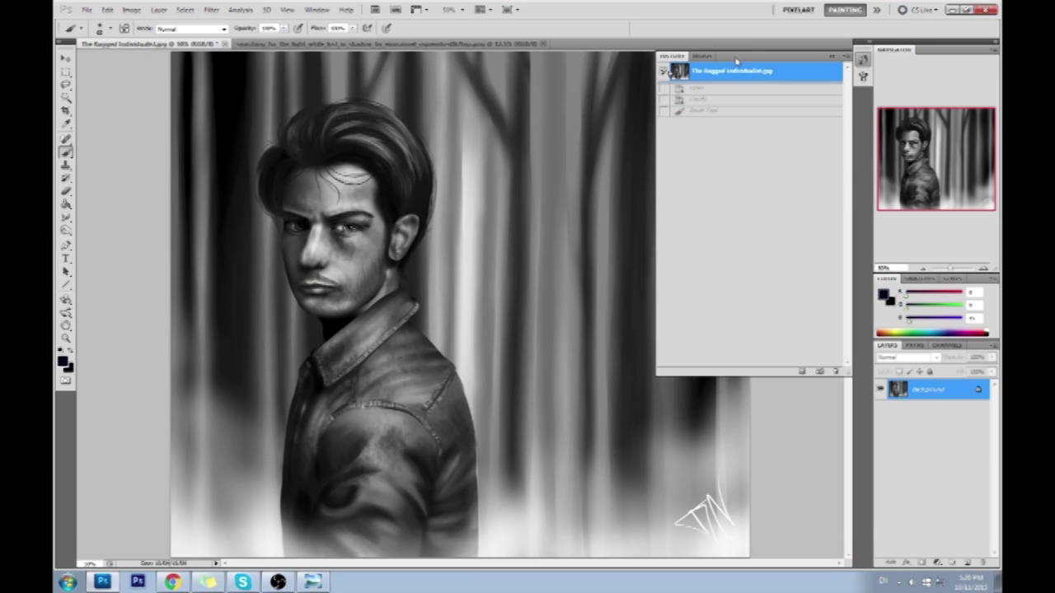
{"action": "left_click", "coordinate": [731, 114]}
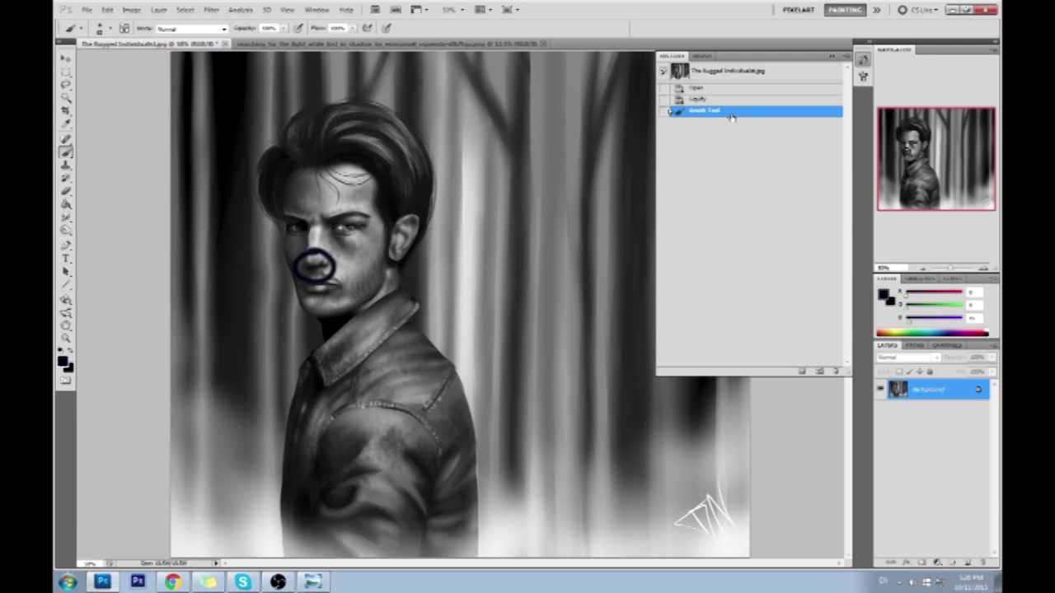
{"action": "left_click", "coordinate": [739, 73]}
{"action": "left_click", "coordinate": [725, 112]}
{"action": "left_click", "coordinate": [725, 100]}
{"action": "left_click", "coordinate": [312, 582]}
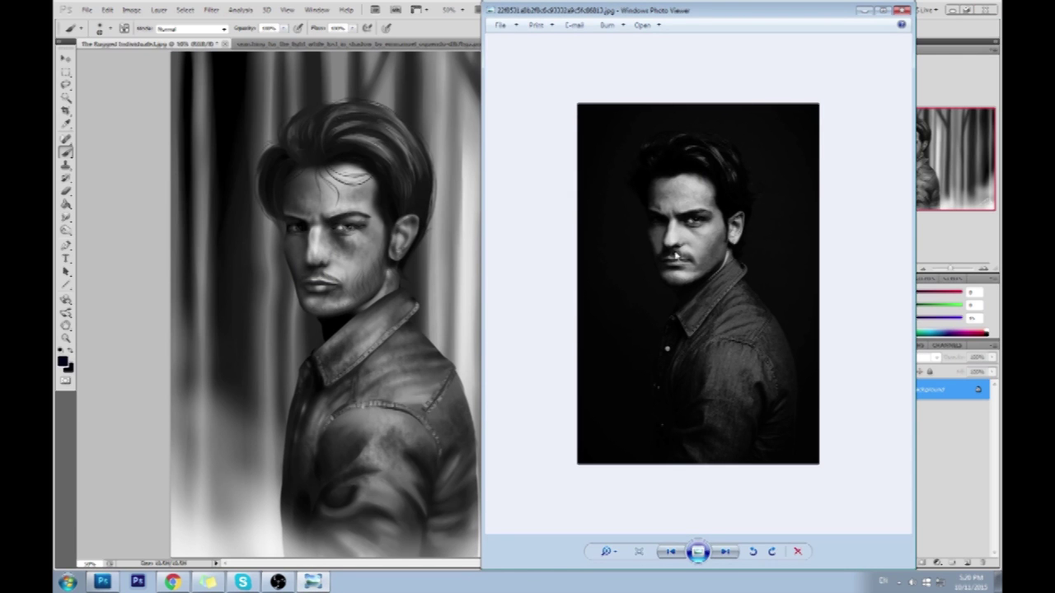
{"action": "left_click", "coordinate": [865, 11]}
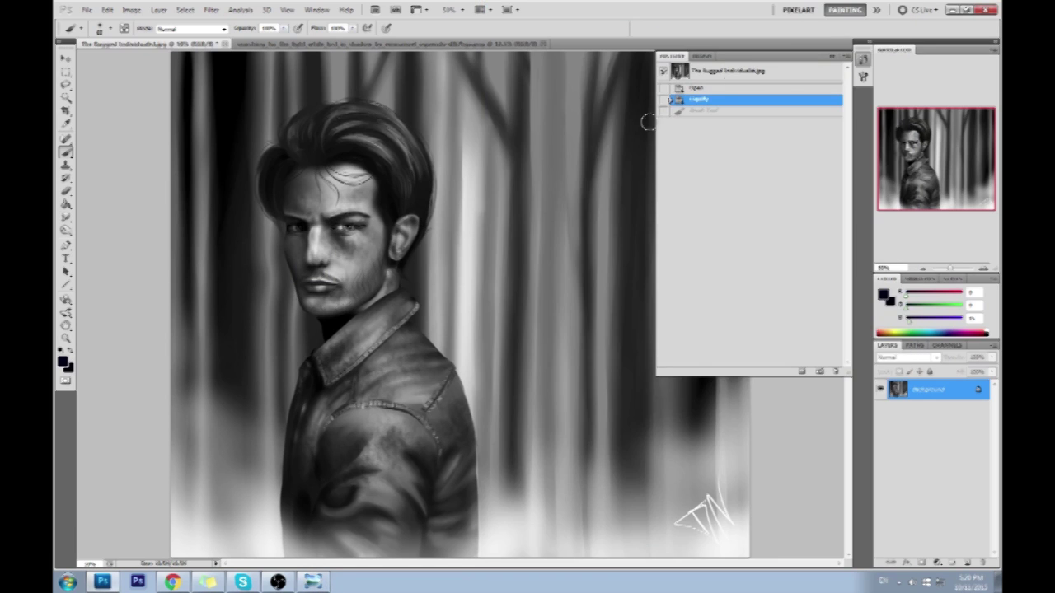
Step: Switch the painting from the original snapshot back to the edited states and compare the face with the reference photo
{"action": "left_click", "coordinate": [724, 74]}
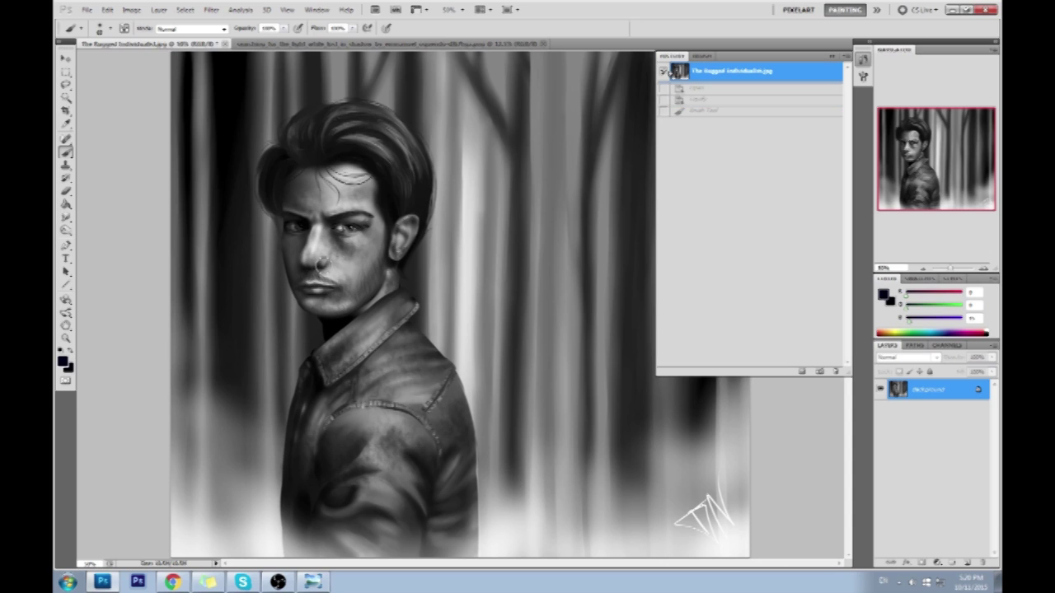
{"action": "left_click", "coordinate": [698, 113]}
{"action": "left_click", "coordinate": [718, 101]}
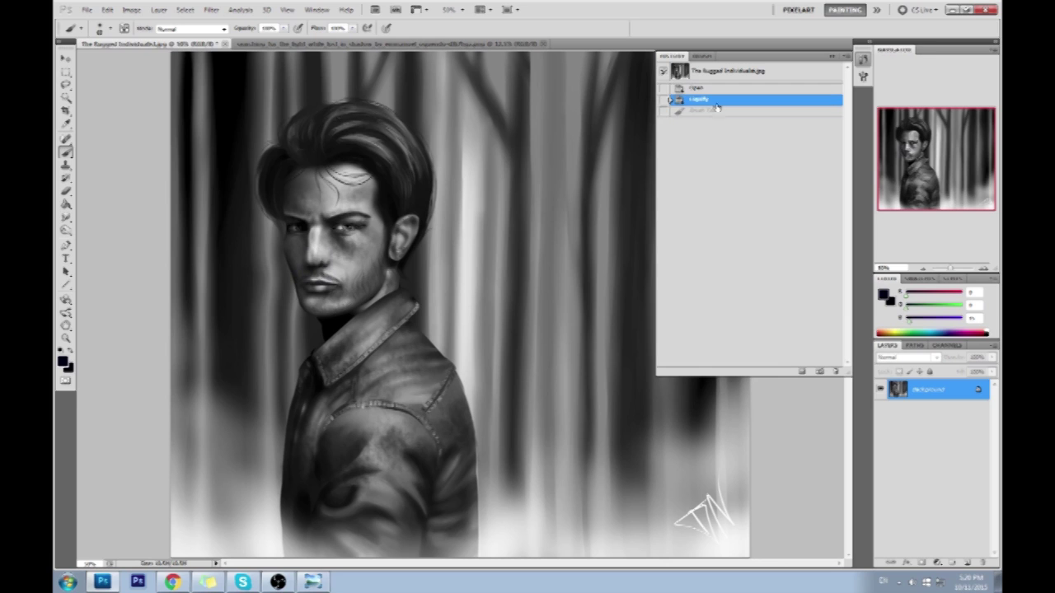
{"action": "left_click", "coordinate": [767, 434]}
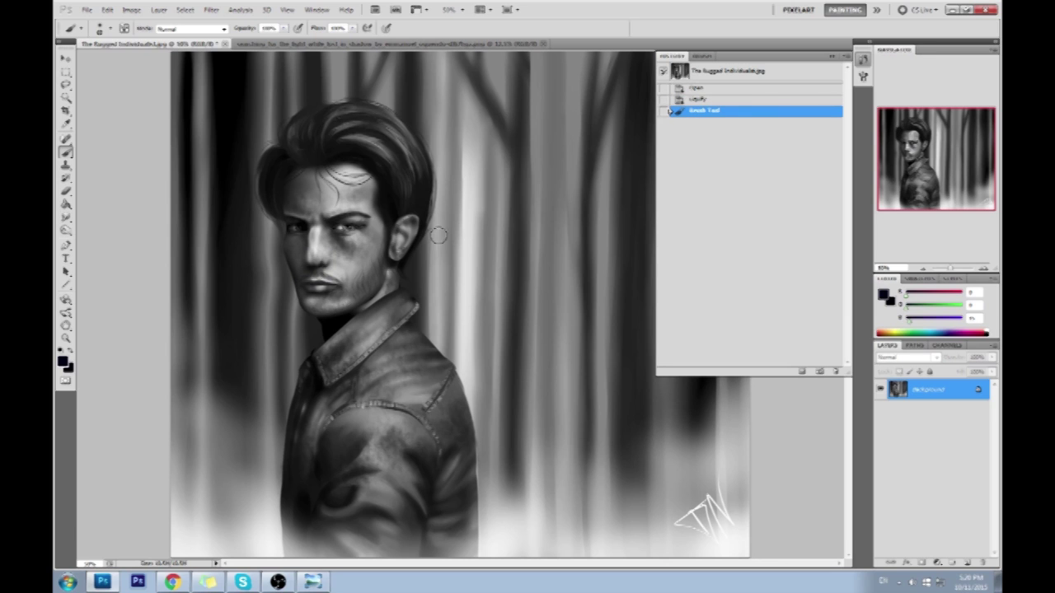
{"action": "left_click", "coordinate": [312, 582]}
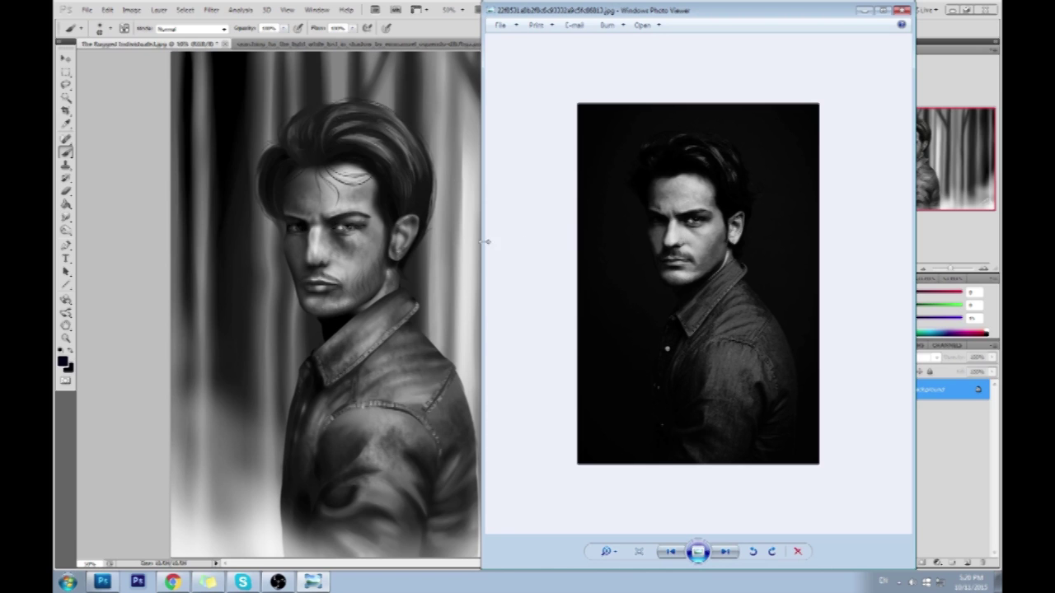
{"action": "left_click", "coordinate": [863, 10]}
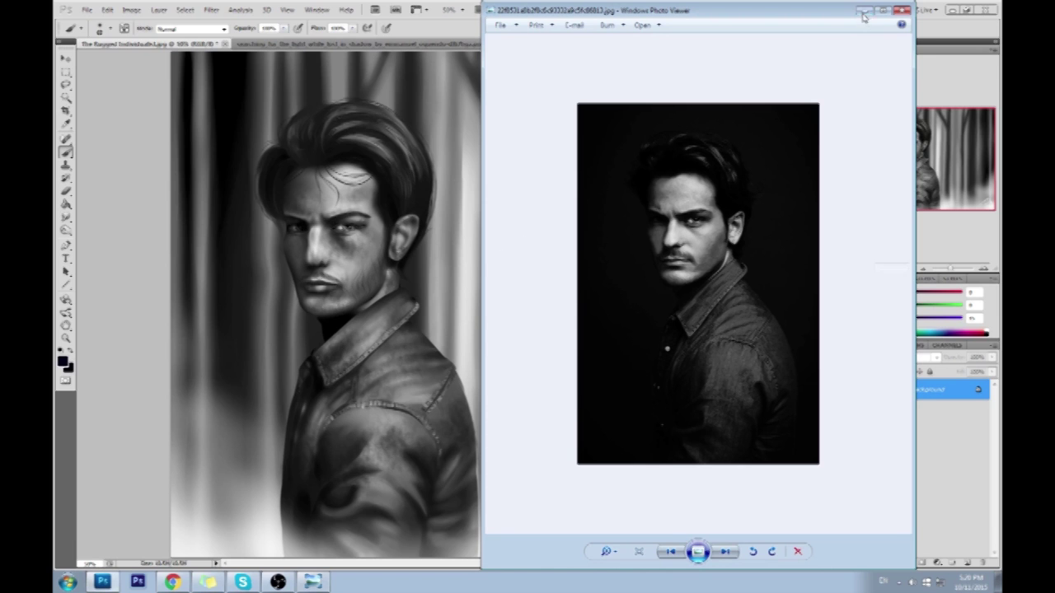
Step: Compare the original snapshot with the reference photo, return to the Brush Tool state, and collapse the History
{"action": "left_click", "coordinate": [732, 74]}
{"action": "left_click", "coordinate": [313, 582]}
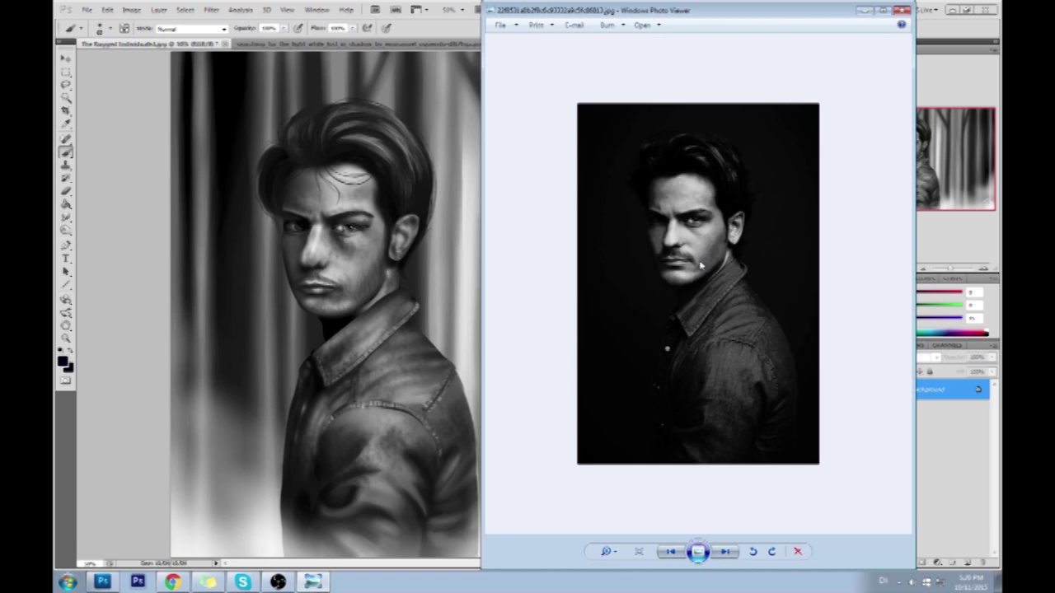
{"action": "left_click", "coordinate": [866, 12]}
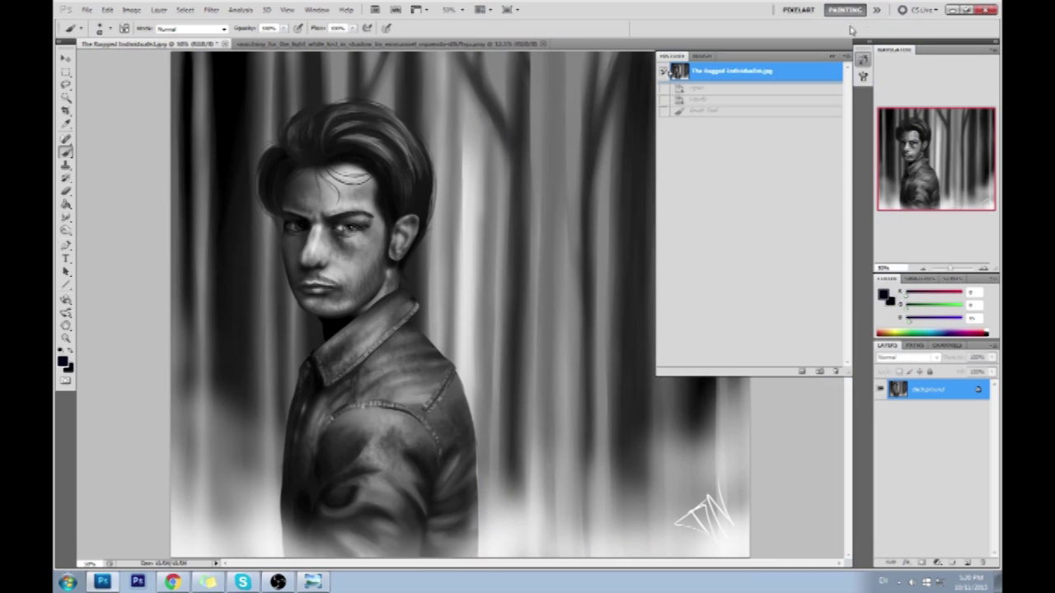
{"action": "left_click", "coordinate": [736, 118]}
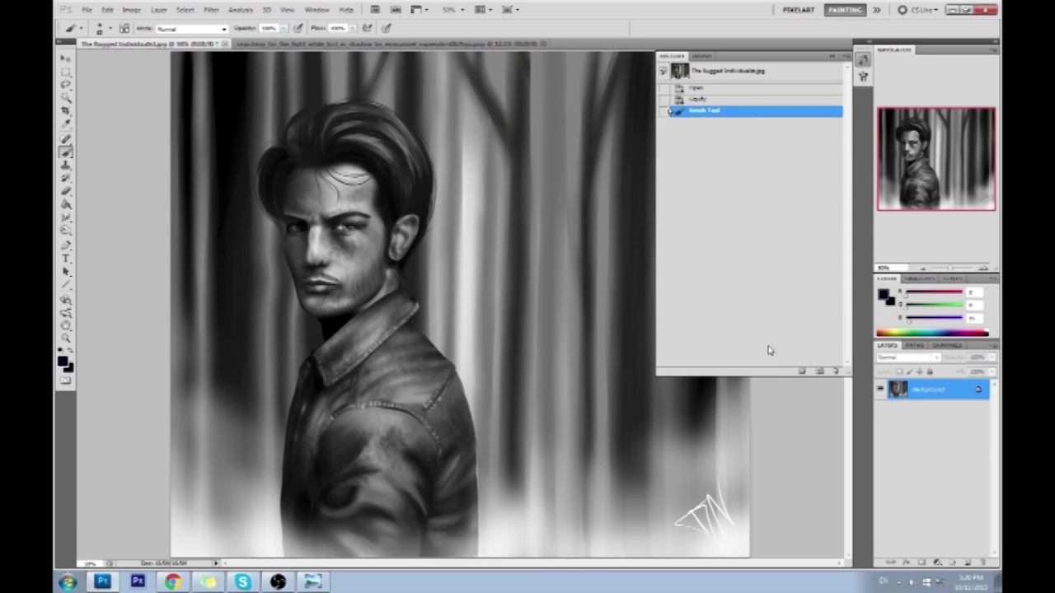
{"action": "left_click", "coordinate": [832, 55]}
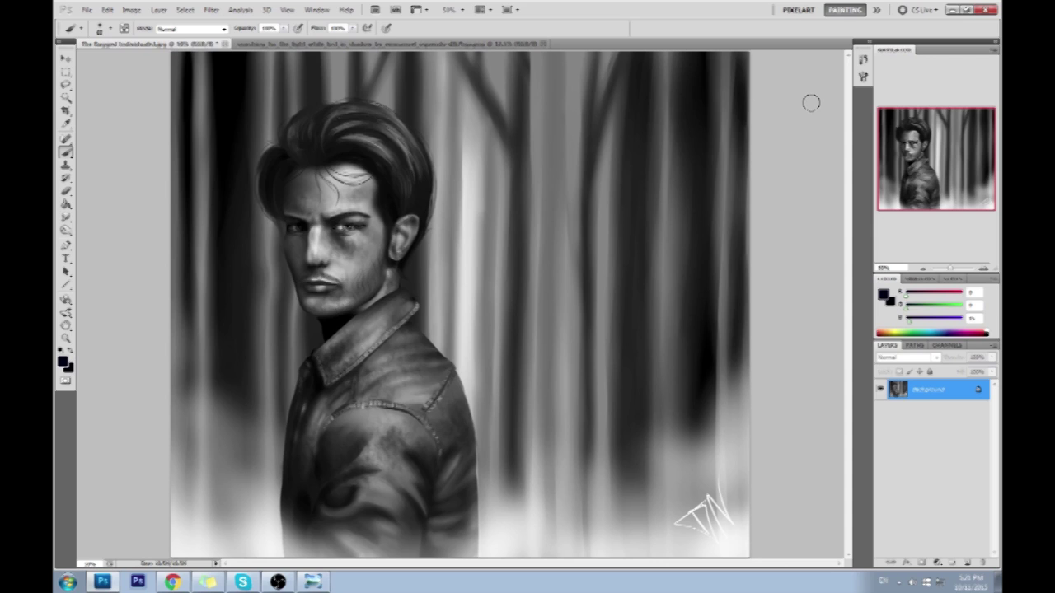
Step: Place the portrait photo from the desktop into the painting, enlarge it, and position it beside the painted figure
{"action": "double_click", "coordinate": [597, 5]}
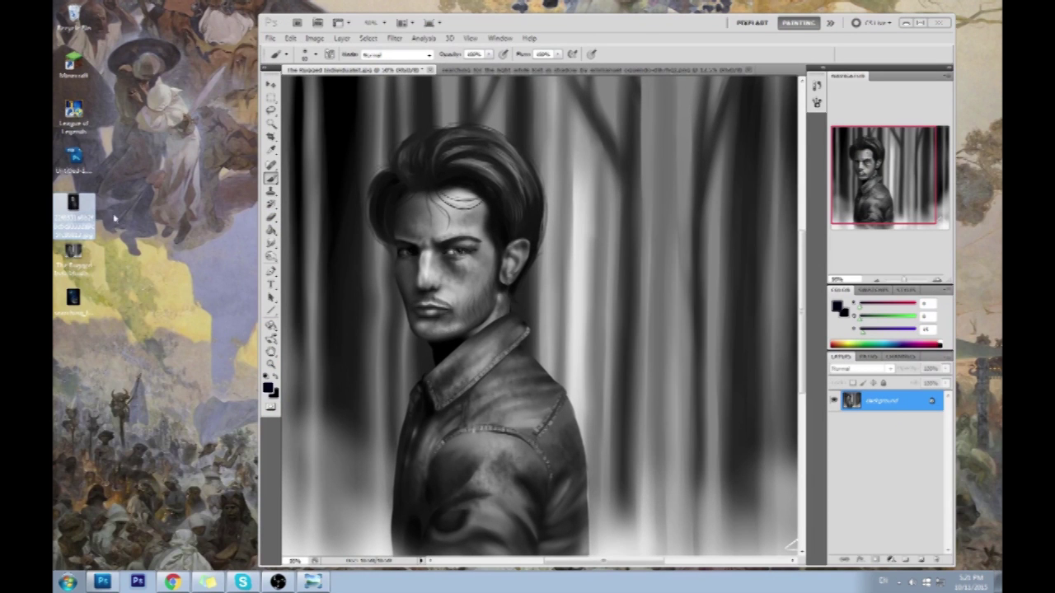
{"action": "double_click", "coordinate": [639, 25]}
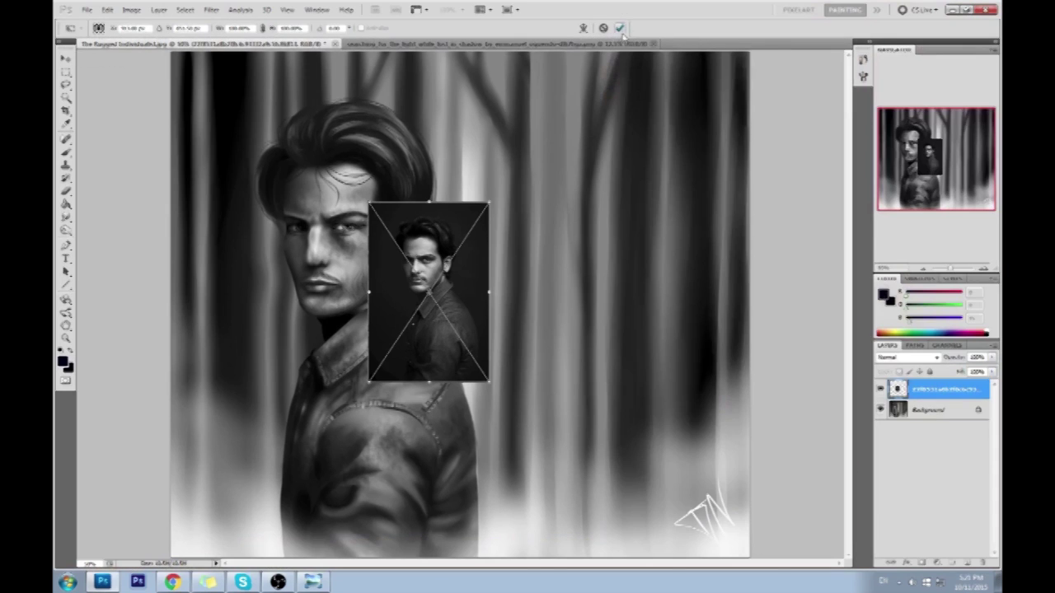
{"action": "left_click", "coordinate": [619, 30]}
{"action": "mouse_move", "coordinate": [488, 203]}
{"action": "left_mouse_down"}
{"action": "mouse_move", "coordinate": [580, 120]}
{"action": "mouse_move", "coordinate": [601, 38]}
{"action": "left_mouse_up"}
{"action": "left_click_drag", "start_coordinate": [527, 165], "coordinate": [641, 252]}
{"action": "left_click", "coordinate": [620, 27]}
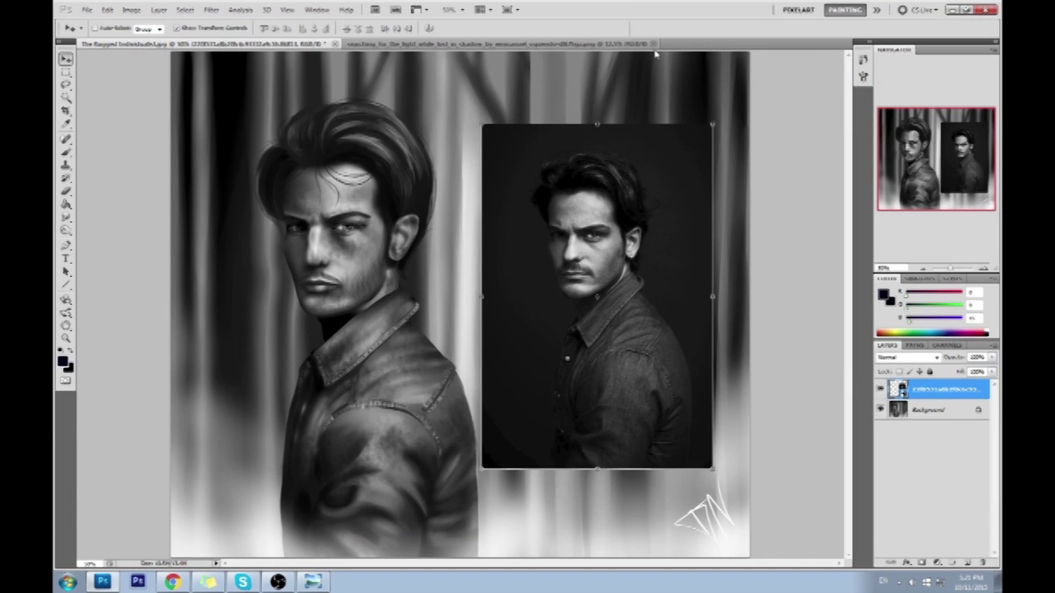
Step: Add an empty layer above the reference photo and set up the Brush with a red foreground colour
{"action": "left_click", "coordinate": [967, 563]}
{"action": "right_click", "coordinate": [919, 414]}
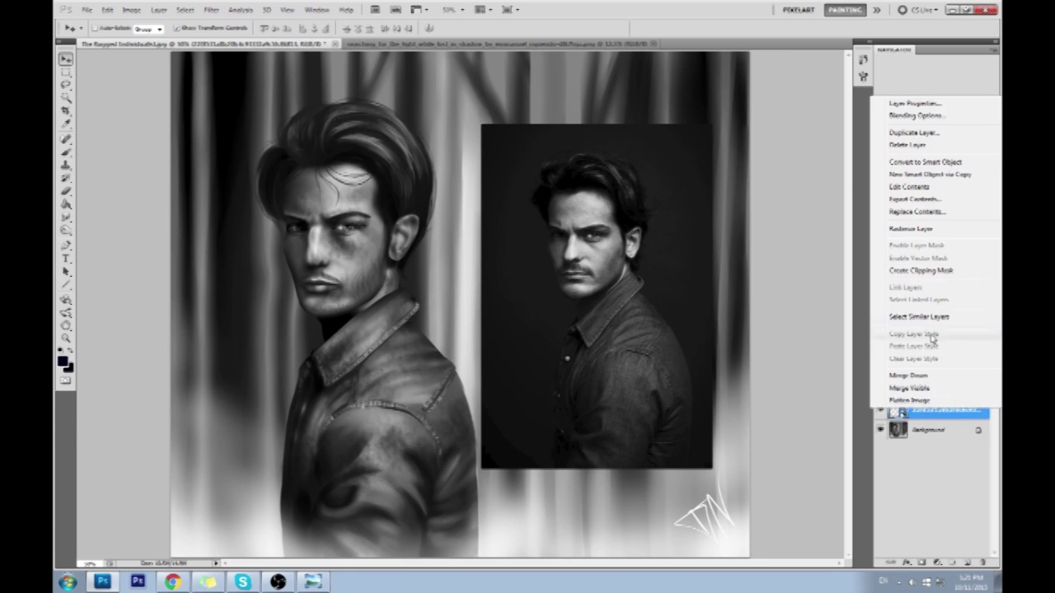
{"action": "left_click", "coordinate": [946, 407]}
{"action": "left_click", "coordinate": [940, 389]}
{"action": "left_click_drag", "start_coordinate": [908, 298], "coordinate": [987, 300]}
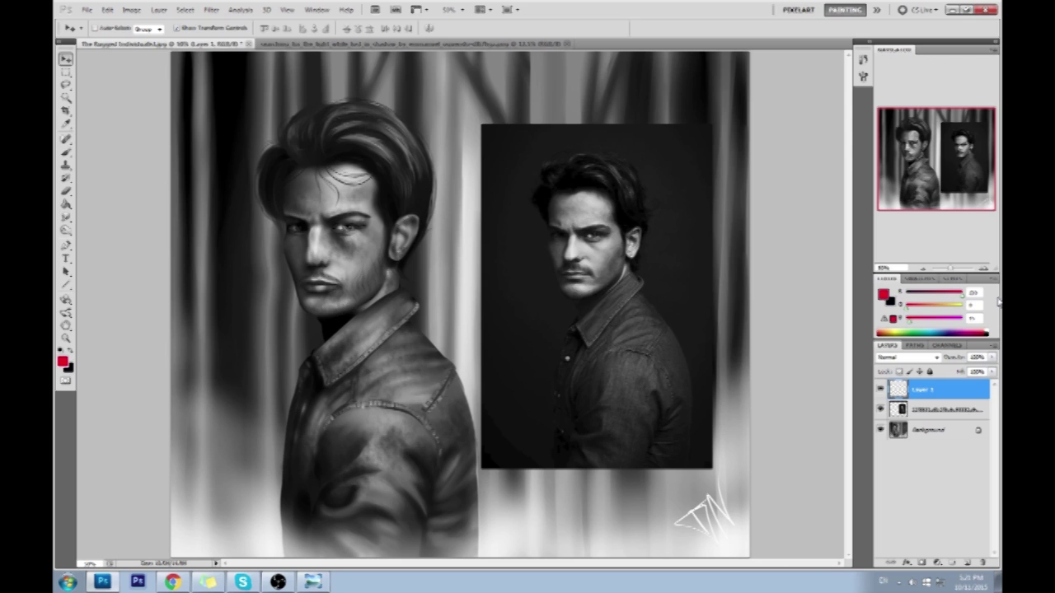
{"action": "key", "text": "b"}
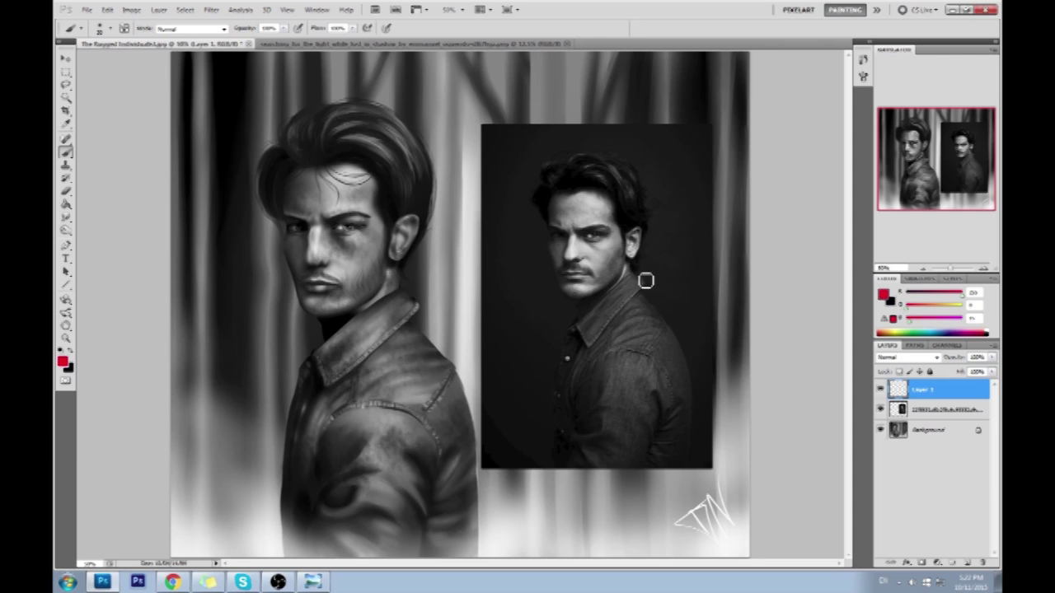
{"action": "left_click_drag", "start_coordinate": [502, 429], "coordinate": [688, 210]}
{"action": "key", "text": "ctrl+z"}
{"action": "left_click_drag", "start_coordinate": [552, 248], "coordinate": [550, 252]}
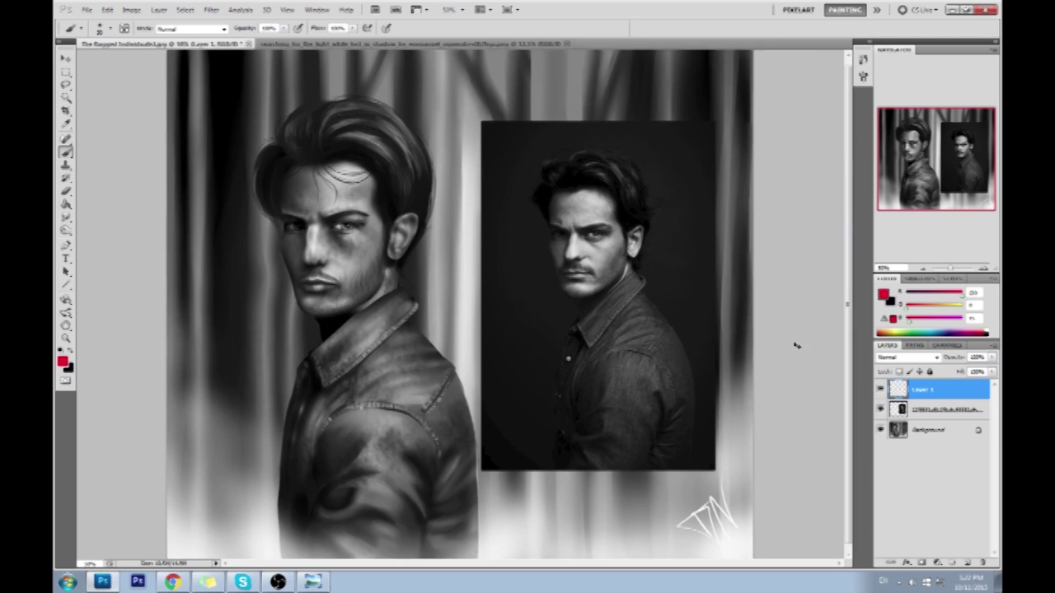
Step: Trace the well-lit eye, its eyebrow and the nose of the reference face in red on the new layer
{"action": "key", "text": "ctrl+plus"}
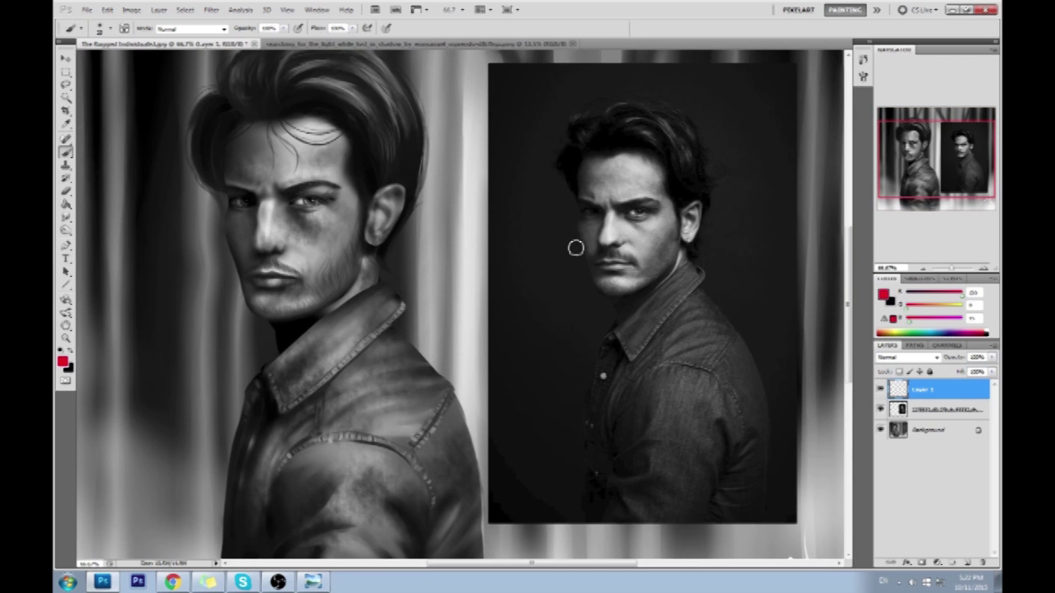
{"action": "key", "text": "z"}
{"action": "left_click", "coordinate": [646, 290]}
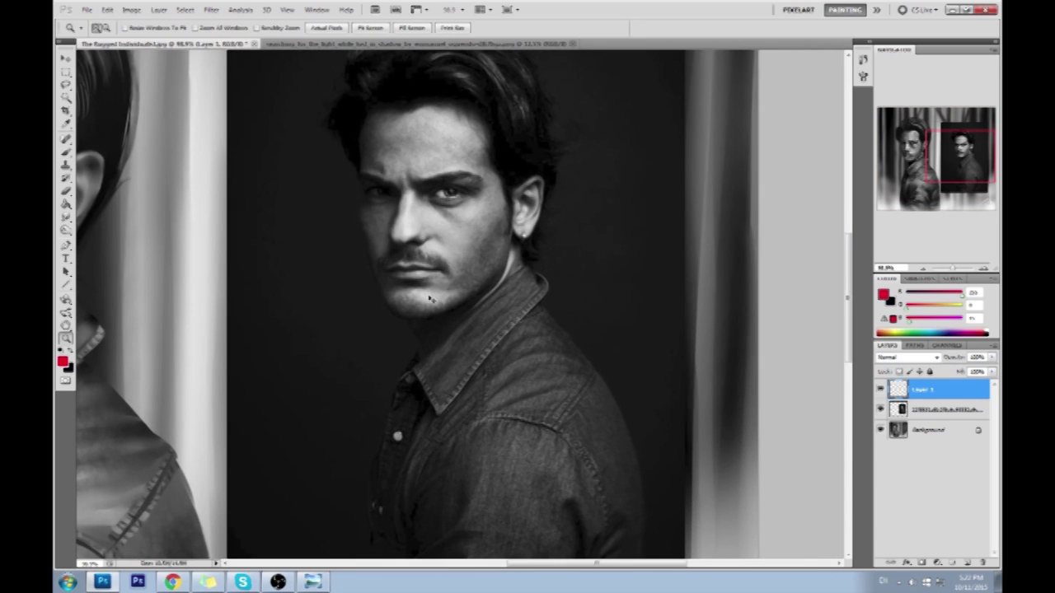
{"action": "key", "text": "ctrl+minus"}
{"action": "key", "text": "ctrl+plus"}
{"action": "key", "text": "ctrl+plus"}
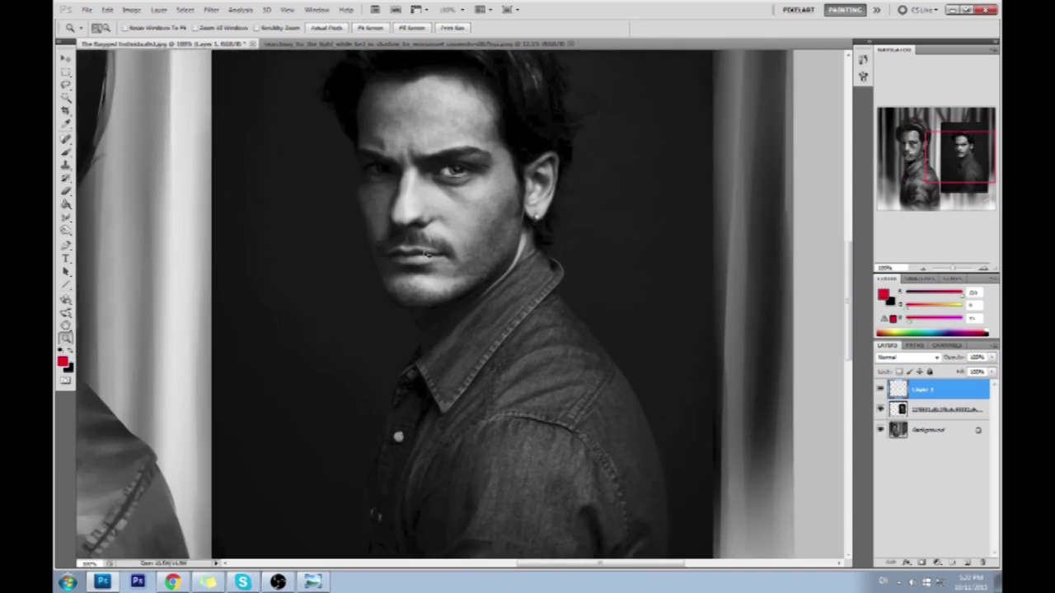
{"action": "left_click_drag", "start_coordinate": [464, 209], "coordinate": [530, 396]}
{"action": "key", "text": "b"}
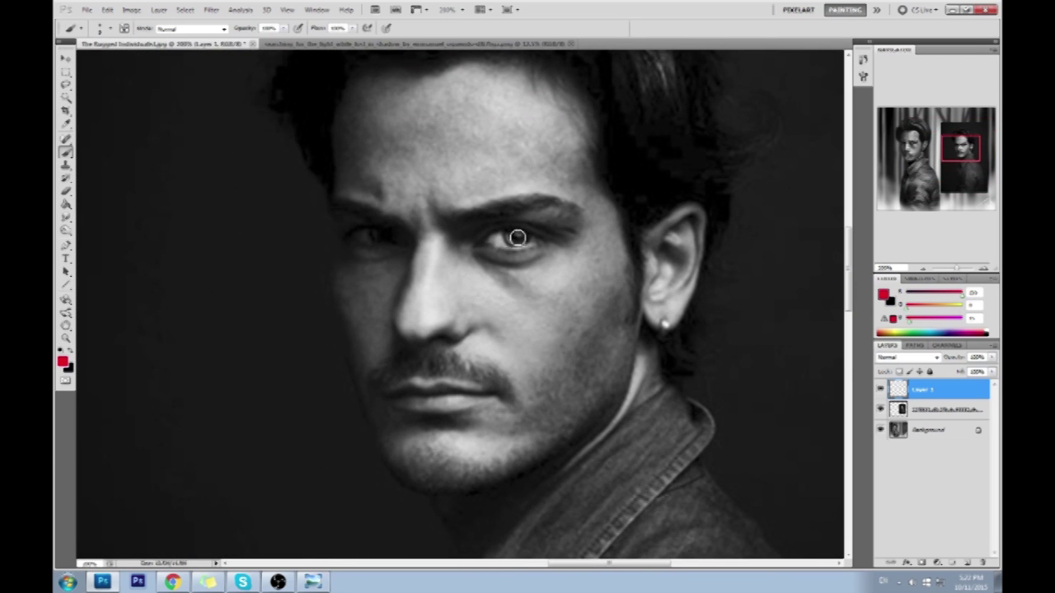
{"action": "mouse_move", "coordinate": [477, 245]}
{"action": "left_mouse_down"}
{"action": "mouse_move", "coordinate": [533, 237]}
{"action": "mouse_move", "coordinate": [549, 253]}
{"action": "mouse_move", "coordinate": [510, 238]}
{"action": "mouse_move", "coordinate": [514, 249]}
{"action": "mouse_move", "coordinate": [529, 252]}
{"action": "mouse_move", "coordinate": [515, 237]}
{"action": "mouse_move", "coordinate": [529, 241]}
{"action": "mouse_move", "coordinate": [516, 260]}
{"action": "mouse_move", "coordinate": [488, 258]}
{"action": "mouse_move", "coordinate": [551, 246]}
{"action": "left_mouse_up"}
{"action": "mouse_move", "coordinate": [487, 266]}
{"action": "left_mouse_down"}
{"action": "mouse_move", "coordinate": [503, 237]}
{"action": "mouse_move", "coordinate": [476, 244]}
{"action": "mouse_move", "coordinate": [536, 228]}
{"action": "mouse_move", "coordinate": [457, 232]}
{"action": "mouse_move", "coordinate": [585, 218]}
{"action": "mouse_move", "coordinate": [528, 201]}
{"action": "mouse_move", "coordinate": [543, 200]}
{"action": "mouse_move", "coordinate": [447, 220]}
{"action": "mouse_move", "coordinate": [399, 326]}
{"action": "mouse_move", "coordinate": [407, 342]}
{"action": "mouse_move", "coordinate": [470, 332]}
{"action": "left_mouse_up"}
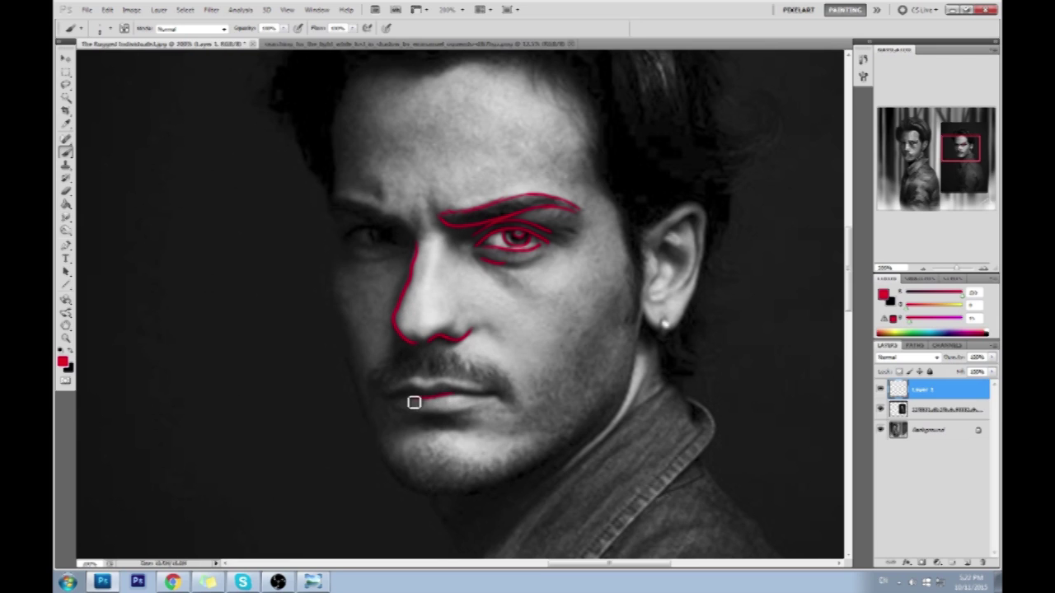
Step: Trace the lips and the shadowed side of the face from forehead to chin in red over the reference photo
{"action": "mouse_move", "coordinate": [398, 399]}
{"action": "left_mouse_down"}
{"action": "mouse_move", "coordinate": [487, 387]}
{"action": "mouse_move", "coordinate": [450, 402]}
{"action": "mouse_move", "coordinate": [502, 402]}
{"action": "left_mouse_up"}
{"action": "left_click_drag", "start_coordinate": [417, 384], "coordinate": [438, 381]}
{"action": "left_click_drag", "start_coordinate": [417, 417], "coordinate": [447, 414]}
{"action": "mouse_move", "coordinate": [327, 122]}
{"action": "left_mouse_down"}
{"action": "mouse_move", "coordinate": [355, 357]}
{"action": "mouse_move", "coordinate": [370, 415]}
{"action": "mouse_move", "coordinate": [405, 487]}
{"action": "mouse_move", "coordinate": [416, 488]}
{"action": "left_mouse_up"}
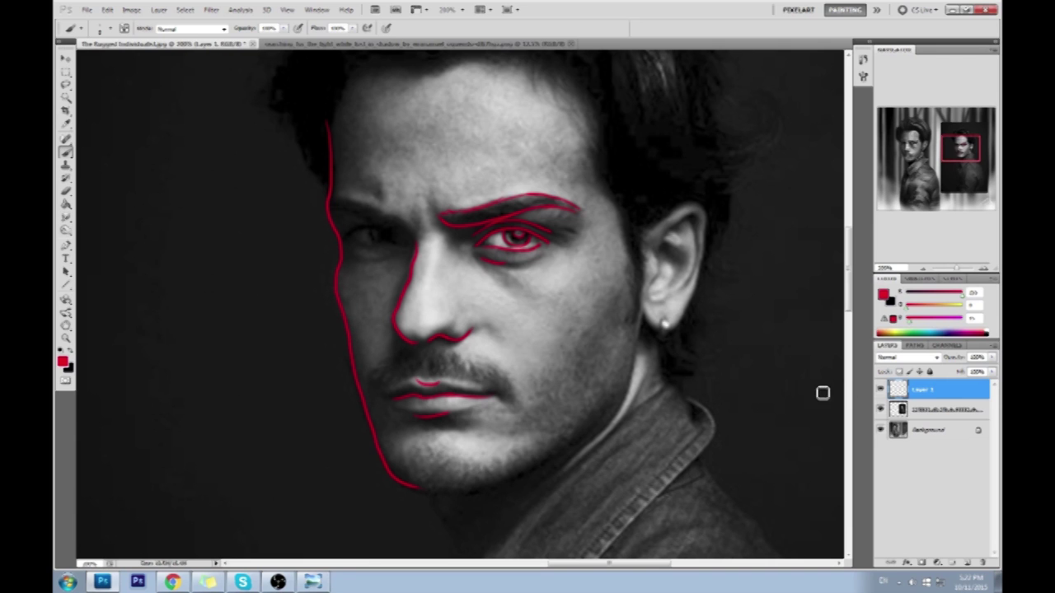
Step: Hide the reference photo layer and examine the proportions and angles of the red facial outline on its own
{"action": "left_click", "coordinate": [881, 410]}
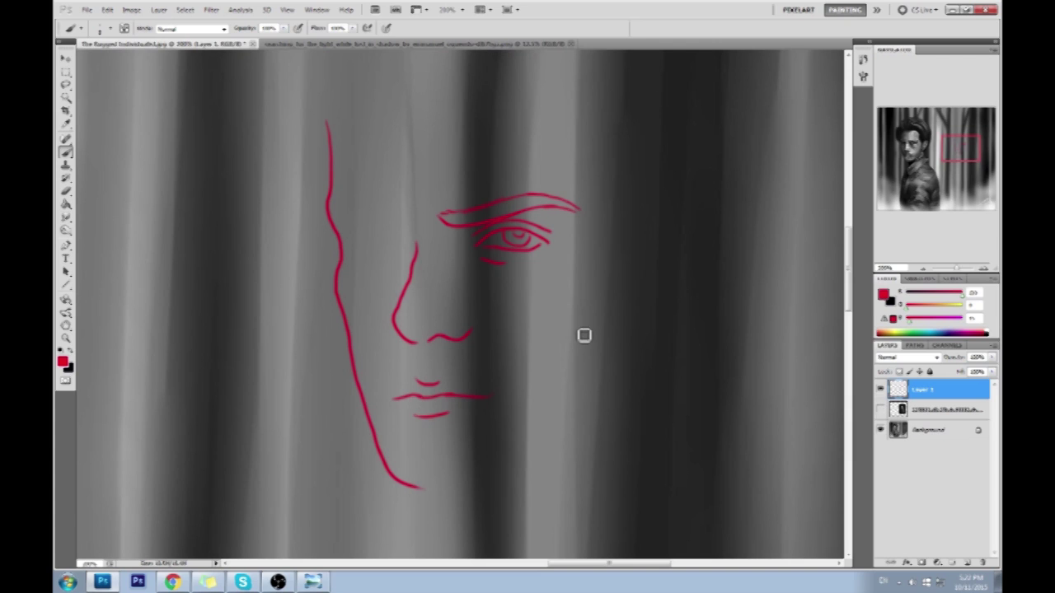
{"action": "left_click_drag", "start_coordinate": [317, 171], "coordinate": [614, 366]}
{"action": "left_click_drag", "start_coordinate": [544, 153], "coordinate": [352, 449]}
{"action": "mouse_move", "coordinate": [478, 168]}
{"action": "left_mouse_down"}
{"action": "mouse_move", "coordinate": [576, 245]}
{"action": "mouse_move", "coordinate": [705, 422]}
{"action": "left_mouse_up"}
Step: Undo the red strokes back to the eye and the eyebrow's lower line, with the reference photo layer shown
{"action": "key", "text": "ctrl+alt+z"}
{"action": "key", "text": "ctrl+alt+z"}
{"action": "key", "text": "ctrl+alt+z"}
{"action": "key", "text": "ctrl+alt+z"}
{"action": "key", "text": "ctrl+alt+z"}
{"action": "key", "text": "ctrl+alt+z"}
{"action": "left_click", "coordinate": [881, 409]}
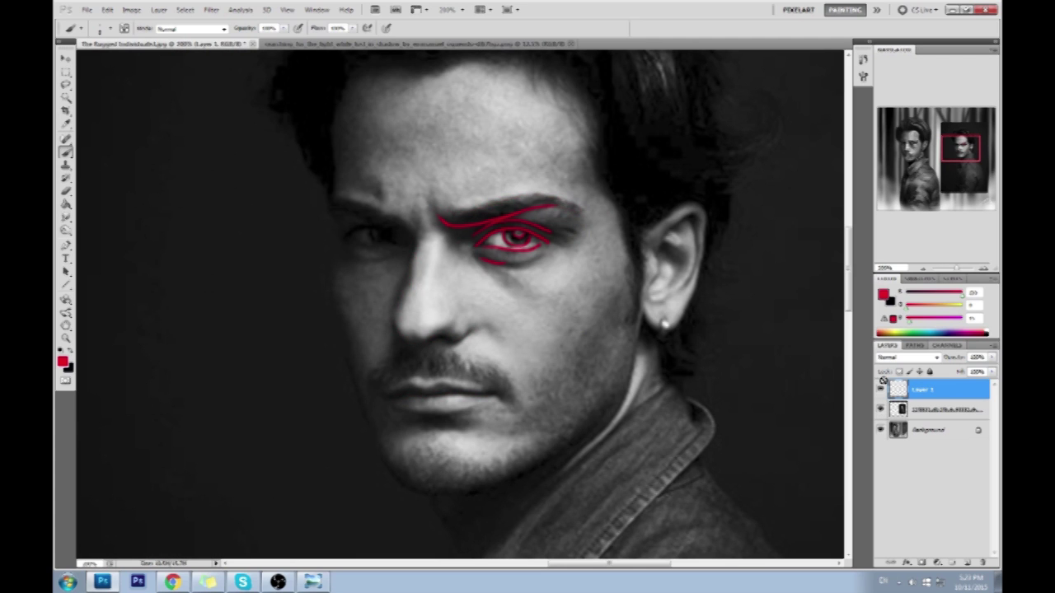
Step: Clear the remaining eye strokes and draw a red centre line from hairline to chin over the reference face, labelled "symmetry"
{"action": "key", "text": "ctrl+alt+z"}
{"action": "key", "text": "ctrl+alt+z"}
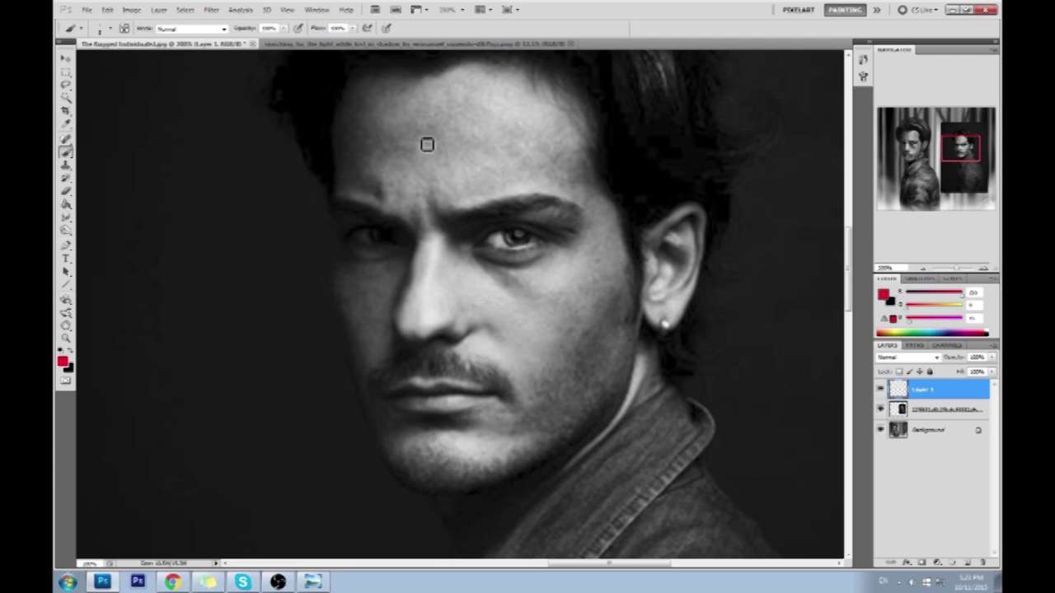
{"action": "mouse_move", "coordinate": [422, 78]}
{"action": "left_mouse_down"}
{"action": "mouse_move", "coordinate": [431, 266]}
{"action": "mouse_move", "coordinate": [408, 335]}
{"action": "mouse_move", "coordinate": [429, 351]}
{"action": "mouse_move", "coordinate": [440, 494]}
{"action": "left_mouse_up"}
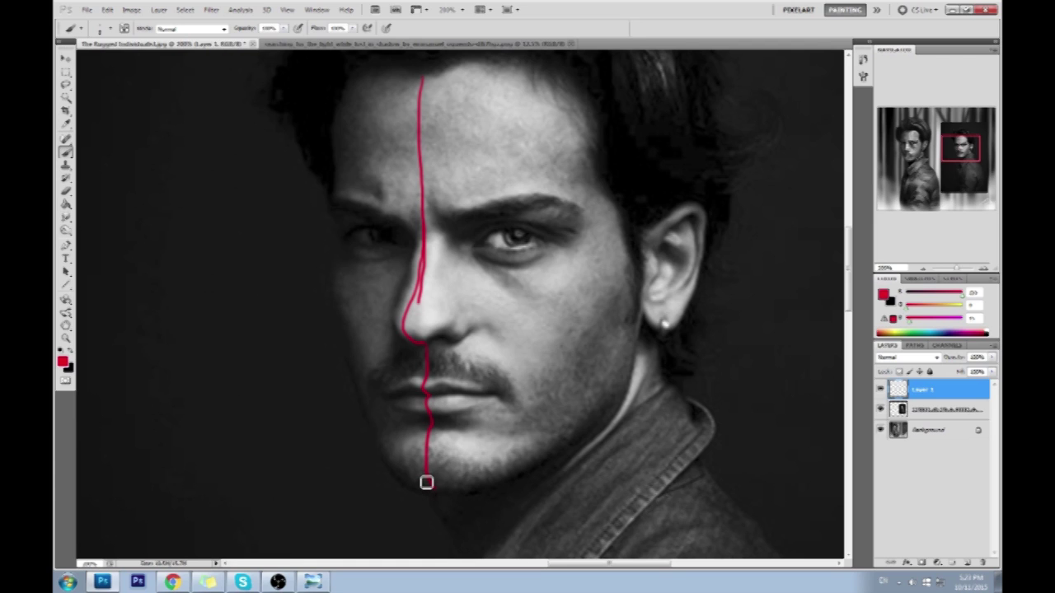
{"action": "mouse_move", "coordinate": [424, 129]}
{"action": "left_mouse_down"}
{"action": "mouse_move", "coordinate": [462, 125]}
{"action": "mouse_move", "coordinate": [528, 83]}
{"action": "mouse_move", "coordinate": [485, 117]}
{"action": "left_mouse_up"}
{"action": "mouse_move", "coordinate": [534, 94]}
{"action": "left_mouse_down"}
{"action": "mouse_move", "coordinate": [544, 82]}
{"action": "mouse_move", "coordinate": [556, 107]}
{"action": "left_mouse_up"}
{"action": "left_click_drag", "start_coordinate": [477, 130], "coordinate": [460, 138]}
Step: Write the red note "1. symmetry line on ref." beside the head and add a circled 2 below it
{"action": "left_click_drag", "start_coordinate": [617, 76], "coordinate": [615, 99]}
{"action": "left_click_drag", "start_coordinate": [626, 70], "coordinate": [620, 66]}
{"action": "left_click_drag", "start_coordinate": [641, 86], "coordinate": [648, 88]}
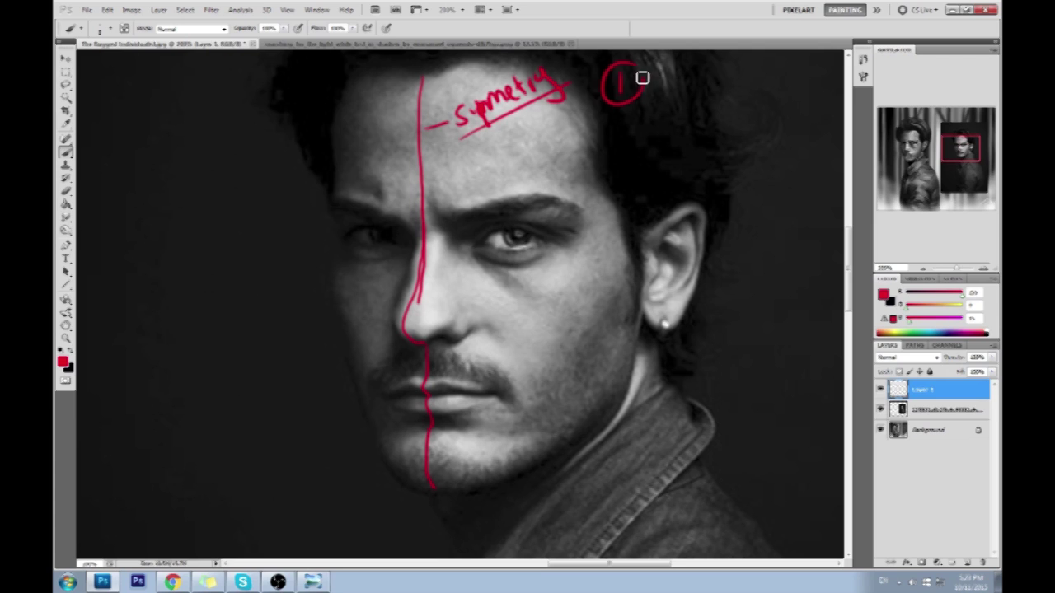
{"action": "left_click_drag", "start_coordinate": [687, 167], "coordinate": [591, 215]}
{"action": "mouse_move", "coordinate": [605, 118]}
{"action": "left_mouse_down"}
{"action": "mouse_move", "coordinate": [632, 133]}
{"action": "mouse_move", "coordinate": [636, 117]}
{"action": "mouse_move", "coordinate": [658, 130]}
{"action": "mouse_move", "coordinate": [671, 116]}
{"action": "mouse_move", "coordinate": [730, 124]}
{"action": "mouse_move", "coordinate": [684, 112]}
{"action": "mouse_move", "coordinate": [727, 128]}
{"action": "left_mouse_up"}
{"action": "mouse_move", "coordinate": [750, 92]}
{"action": "left_mouse_down"}
{"action": "mouse_move", "coordinate": [767, 110]}
{"action": "mouse_move", "coordinate": [811, 104]}
{"action": "left_mouse_up"}
{"action": "mouse_move", "coordinate": [692, 158]}
{"action": "left_mouse_down"}
{"action": "mouse_move", "coordinate": [709, 172]}
{"action": "mouse_move", "coordinate": [745, 157]}
{"action": "mouse_move", "coordinate": [770, 177]}
{"action": "mouse_move", "coordinate": [779, 164]}
{"action": "left_mouse_up"}
{"action": "left_click", "coordinate": [789, 153]}
{"action": "mouse_move", "coordinate": [538, 202]}
{"action": "left_mouse_down"}
{"action": "mouse_move", "coordinate": [560, 219]}
{"action": "mouse_move", "coordinate": [548, 189]}
{"action": "mouse_move", "coordinate": [585, 189]}
{"action": "left_mouse_up"}
{"action": "mouse_move", "coordinate": [500, 328]}
{"action": "left_mouse_down"}
{"action": "mouse_move", "coordinate": [539, 299]}
{"action": "mouse_move", "coordinate": [539, 286]}
{"action": "left_mouse_up"}
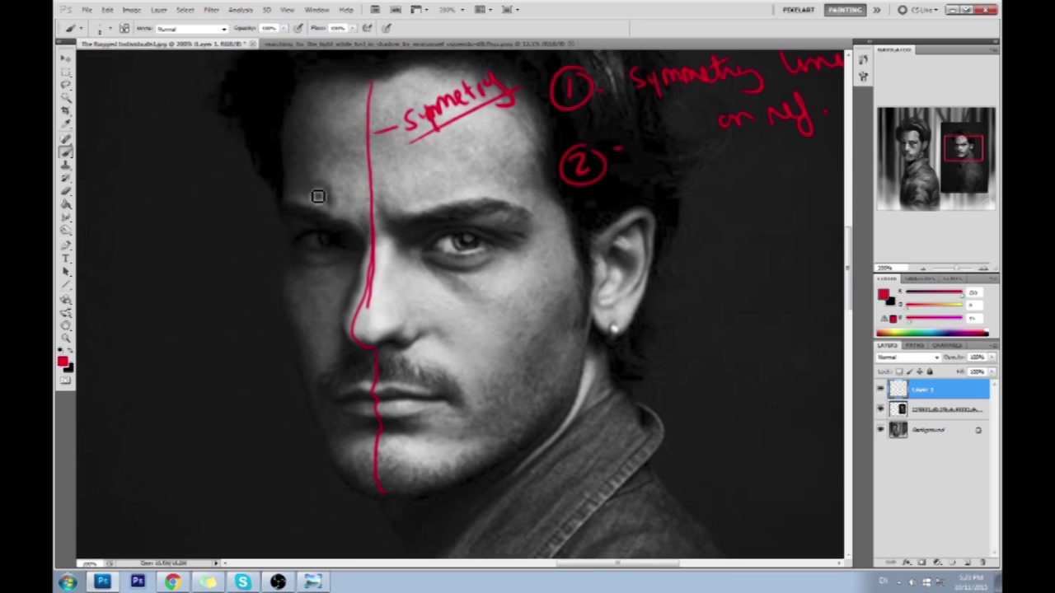
Step: Mark the hairline, brow, cheekbone and chin extremes with red ticks and join the hairline to the brow with a straight line
{"action": "left_click_drag", "start_coordinate": [280, 203], "coordinate": [285, 226]}
{"action": "left_click_drag", "start_coordinate": [286, 294], "coordinate": [284, 313]}
{"action": "left_click_drag", "start_coordinate": [377, 79], "coordinate": [363, 79]}
{"action": "left_click", "coordinate": [370, 80]}
{"action": "left_click", "coordinate": [279, 206], "text": "shift"}
{"action": "left_click", "coordinate": [283, 303], "text": "shift"}
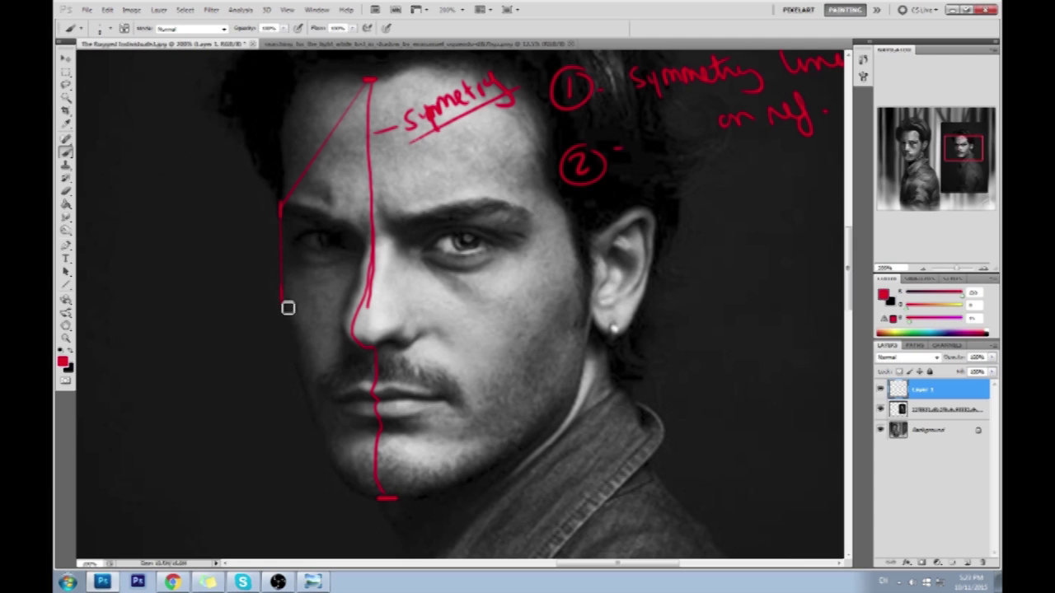
{"action": "left_click", "coordinate": [393, 507], "text": "shift"}
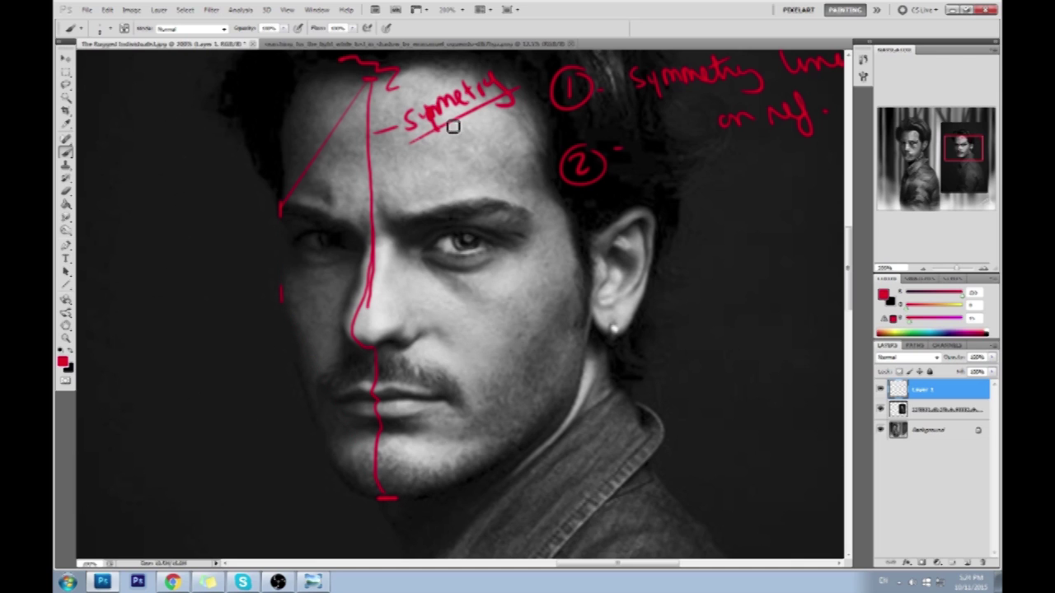
{"action": "left_click_drag", "start_coordinate": [369, 80], "coordinate": [408, 105]}
{"action": "key", "text": "ctrl+z"}
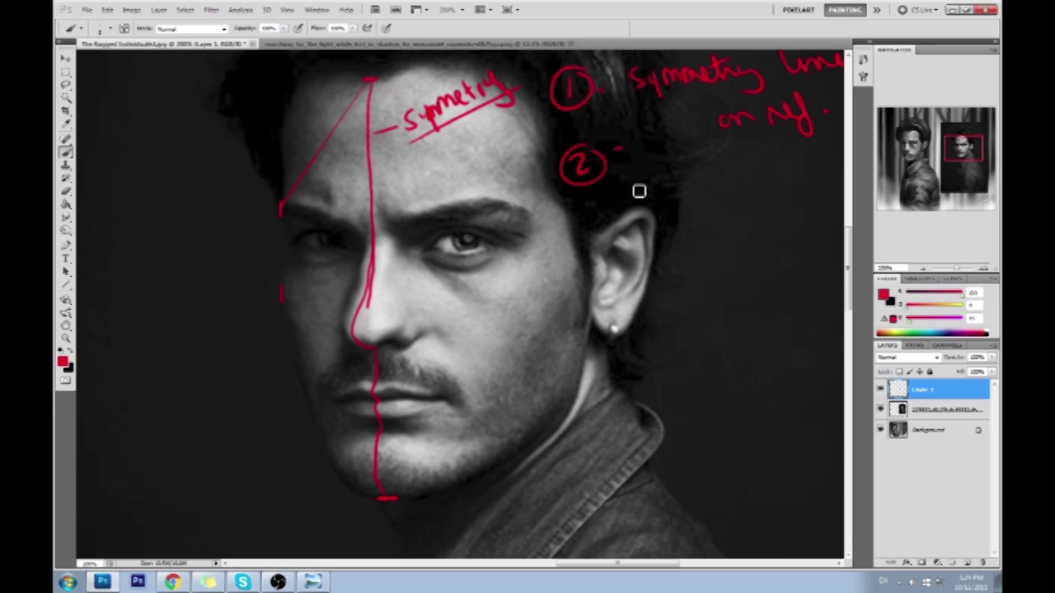
Step: Write "major axes" as note 2 and add a circled 3 with a dash beneath it
{"action": "mouse_move", "coordinate": [650, 170]}
{"action": "left_mouse_down"}
{"action": "mouse_move", "coordinate": [700, 173]}
{"action": "mouse_move", "coordinate": [697, 192]}
{"action": "mouse_move", "coordinate": [713, 158]}
{"action": "mouse_move", "coordinate": [751, 141]}
{"action": "left_mouse_up"}
{"action": "mouse_move", "coordinate": [744, 190]}
{"action": "left_mouse_down"}
{"action": "mouse_move", "coordinate": [689, 211]}
{"action": "mouse_move", "coordinate": [702, 164]}
{"action": "mouse_move", "coordinate": [673, 192]}
{"action": "mouse_move", "coordinate": [625, 191]}
{"action": "mouse_move", "coordinate": [635, 204]}
{"action": "mouse_move", "coordinate": [661, 188]}
{"action": "mouse_move", "coordinate": [690, 196]}
{"action": "mouse_move", "coordinate": [711, 179]}
{"action": "left_mouse_up"}
{"action": "mouse_move", "coordinate": [516, 242]}
{"action": "left_mouse_down"}
{"action": "mouse_move", "coordinate": [504, 269]}
{"action": "mouse_move", "coordinate": [518, 275]}
{"action": "left_mouse_up"}
{"action": "left_click_drag", "start_coordinate": [559, 241], "coordinate": [571, 238]}
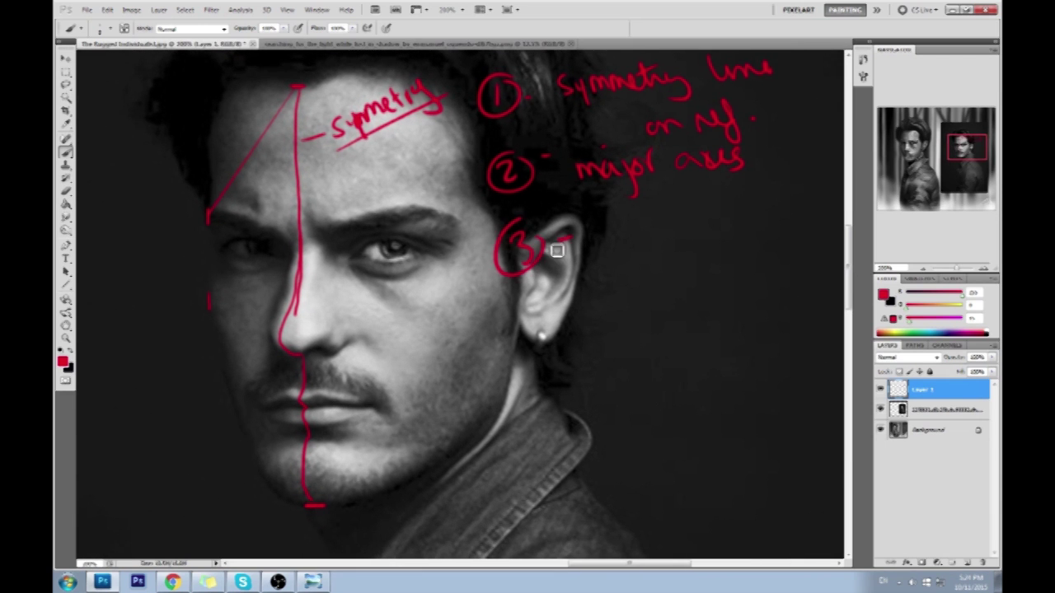
Step: Draw straight red lines across the face through the eyes, the base of the nose and the mouth
{"action": "left_click_drag", "start_coordinate": [446, 302], "coordinate": [508, 257]}
{"action": "left_click", "coordinate": [283, 205]}
{"action": "left_click", "coordinate": [561, 202], "text": "shift"}
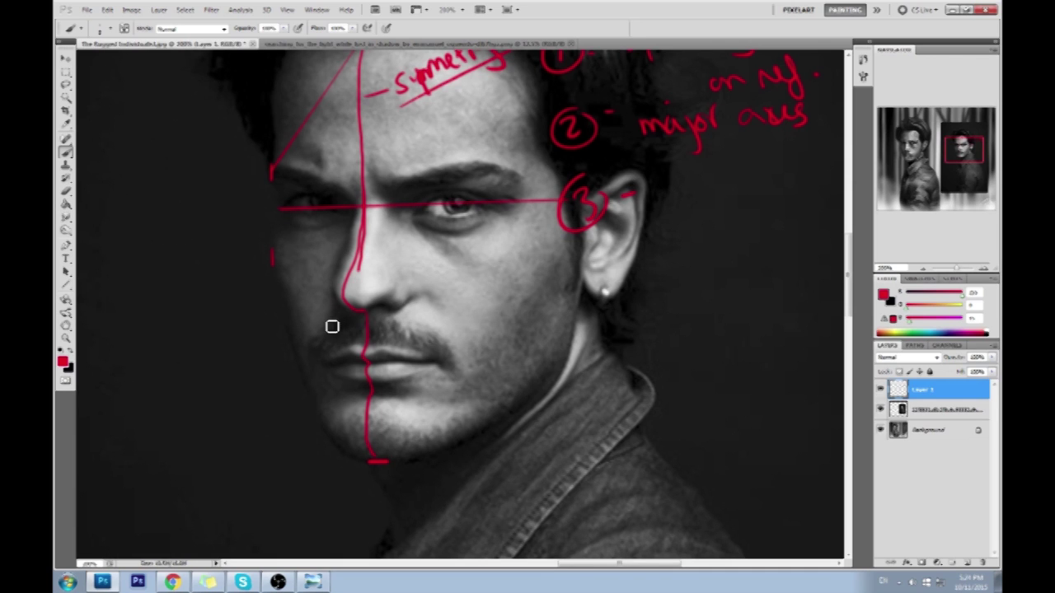
{"action": "left_click", "coordinate": [577, 308], "text": "shift"}
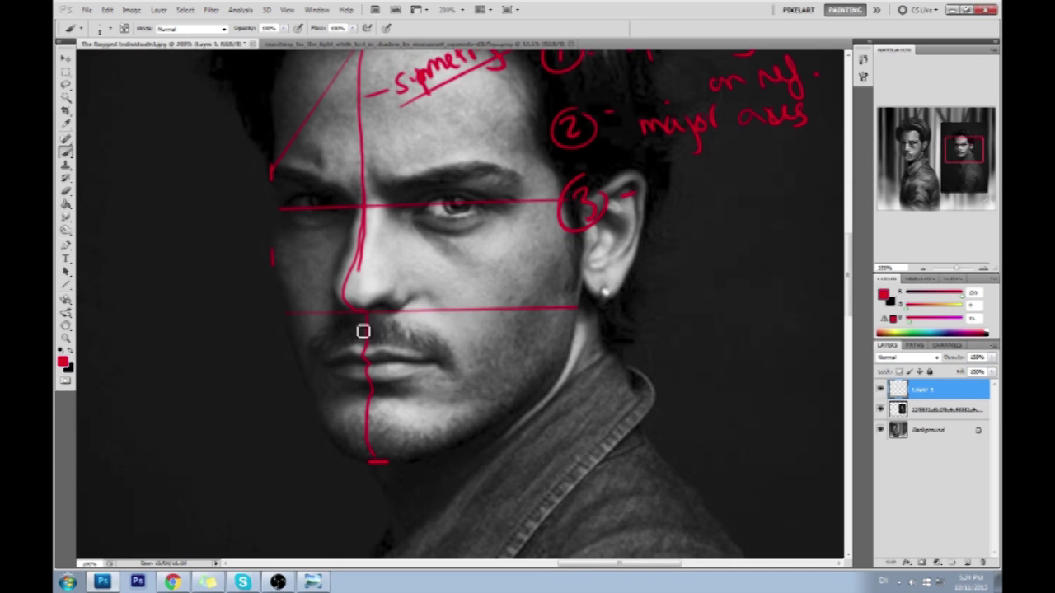
{"action": "left_click", "coordinate": [304, 369]}
{"action": "left_click", "coordinate": [565, 354], "text": "shift"}
{"action": "key", "text": "ctrl+z"}
{"action": "left_click", "coordinate": [303, 369]}
{"action": "left_click", "coordinate": [569, 353], "text": "shift"}
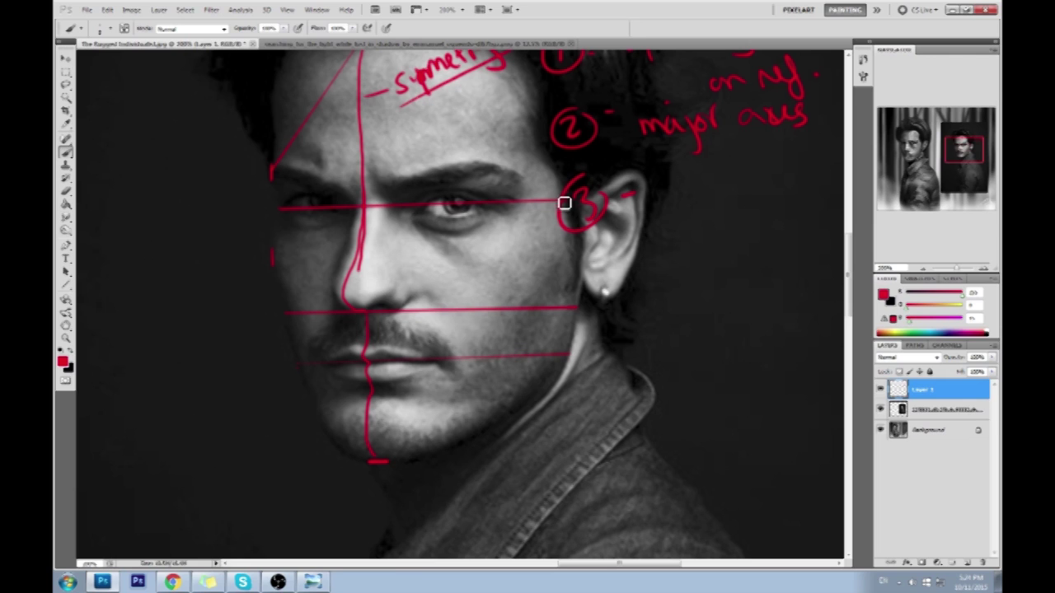
Step: Sketch three red curves crossed by a slanted line over the jaw and collar as a demonstration, and undo them
{"action": "left_click_drag", "start_coordinate": [520, 499], "coordinate": [791, 441]}
{"action": "left_click_drag", "start_coordinate": [482, 470], "coordinate": [762, 394]}
{"action": "left_click_drag", "start_coordinate": [475, 410], "coordinate": [514, 387]}
{"action": "left_click_drag", "start_coordinate": [572, 369], "coordinate": [707, 347]}
{"action": "left_click_drag", "start_coordinate": [558, 326], "coordinate": [625, 498]}
{"action": "mouse_move", "coordinate": [591, 359]}
{"action": "left_mouse_down"}
{"action": "mouse_move", "coordinate": [631, 362]}
{"action": "mouse_move", "coordinate": [611, 359]}
{"action": "left_mouse_up"}
{"action": "mouse_move", "coordinate": [570, 426]}
{"action": "left_mouse_down"}
{"action": "mouse_move", "coordinate": [565, 405]}
{"action": "mouse_move", "coordinate": [586, 417]}
{"action": "left_mouse_up"}
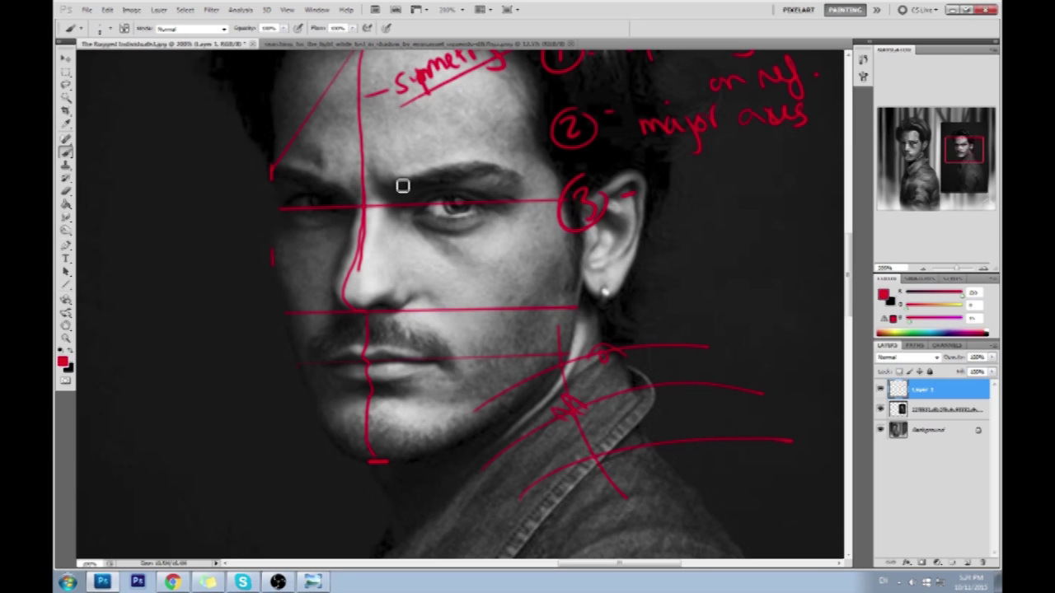
{"action": "key", "text": "ctrl+alt+z"}
{"action": "key", "text": "ctrl+alt+z"}
{"action": "key", "text": "ctrl+alt+z"}
{"action": "key", "text": "ctrl+alt+z"}
{"action": "key", "text": "ctrl+alt+z"}
{"action": "key", "text": "ctrl+alt+z"}
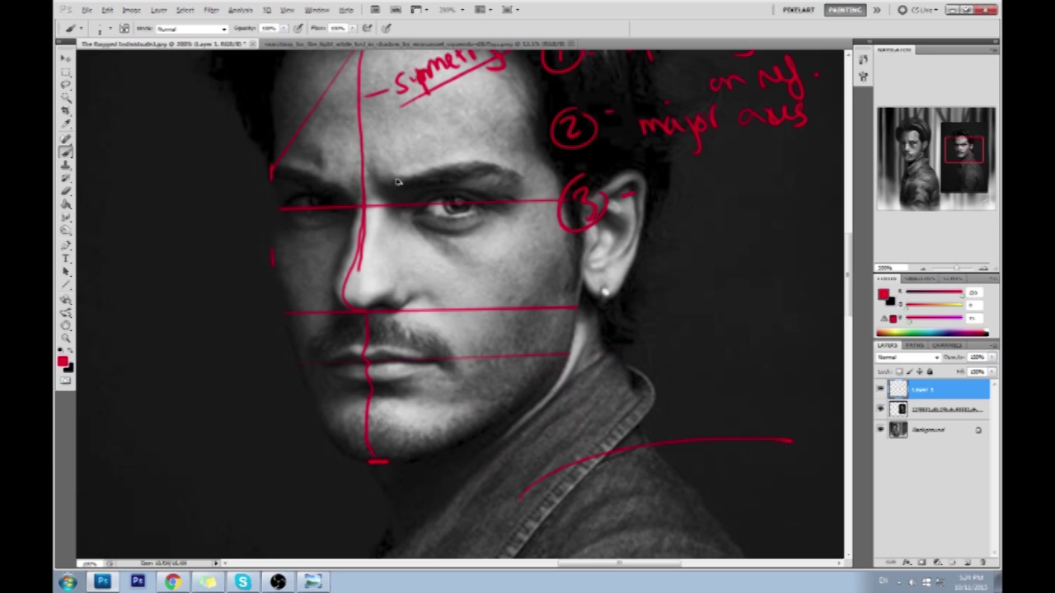
Step: Try a vertical red stroke across the cheek between the eye and nose lines, and undo it
{"action": "left_click_drag", "start_coordinate": [492, 310], "coordinate": [491, 179]}
{"action": "left_click_drag", "start_coordinate": [491, 287], "coordinate": [520, 306]}
{"action": "key", "text": "ctrl+alt+z"}
{"action": "key", "text": "ctrl+alt+z"}
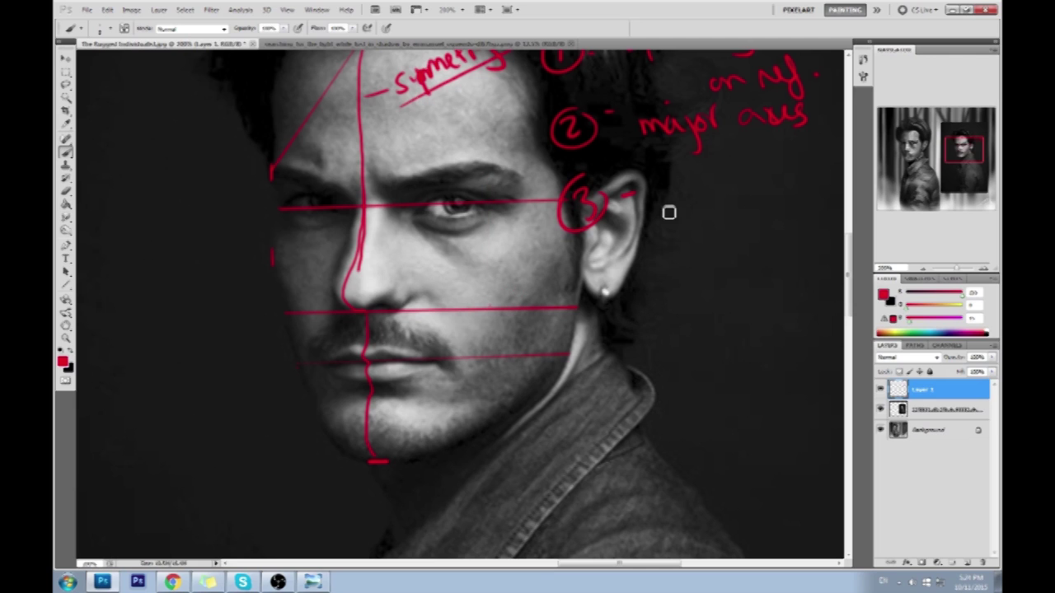
Step: Write "horizontal lines" as note 3 and add a circled 4 over the ear lobe
{"action": "mouse_move", "coordinate": [657, 179]}
{"action": "left_mouse_down"}
{"action": "mouse_move", "coordinate": [679, 203]}
{"action": "mouse_move", "coordinate": [698, 186]}
{"action": "mouse_move", "coordinate": [755, 197]}
{"action": "mouse_move", "coordinate": [758, 185]}
{"action": "mouse_move", "coordinate": [746, 189]}
{"action": "mouse_move", "coordinate": [809, 175]}
{"action": "left_mouse_up"}
{"action": "mouse_move", "coordinate": [733, 209]}
{"action": "left_mouse_down"}
{"action": "mouse_move", "coordinate": [764, 236]}
{"action": "mouse_move", "coordinate": [762, 220]}
{"action": "mouse_move", "coordinate": [789, 225]}
{"action": "left_mouse_up"}
{"action": "left_click_drag", "start_coordinate": [613, 261], "coordinate": [624, 274]}
{"action": "left_click_drag", "start_coordinate": [619, 264], "coordinate": [615, 287]}
{"action": "left_click_drag", "start_coordinate": [622, 243], "coordinate": [625, 264]}
{"action": "left_click", "coordinate": [668, 279]}
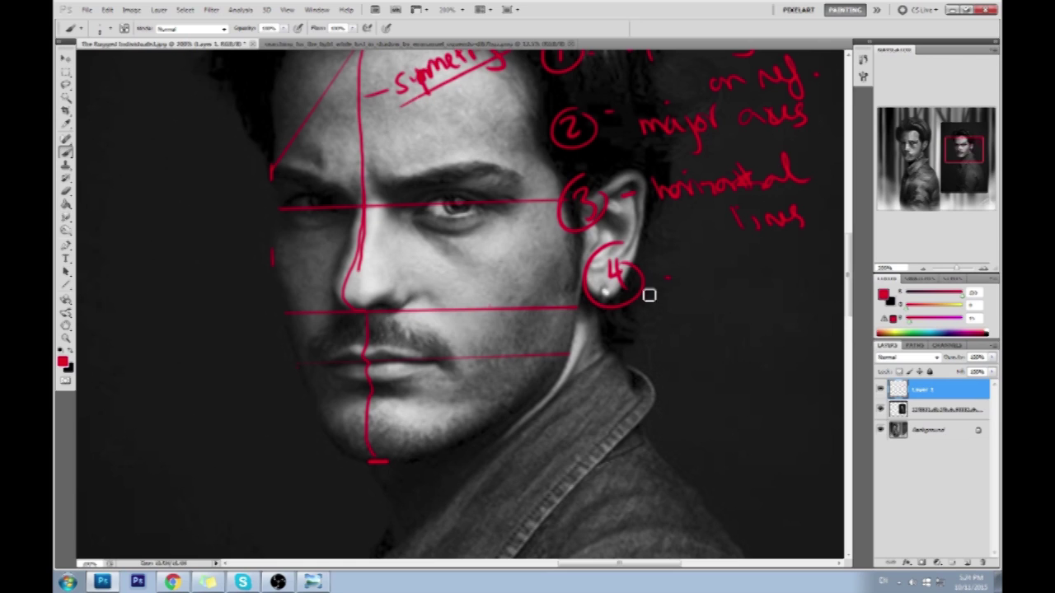
Step: Outline in red the cast shadow shapes under the lit brow, beside the nose and mouth, and below the lower lip
{"action": "left_click_drag", "start_coordinate": [561, 346], "coordinate": [589, 376]}
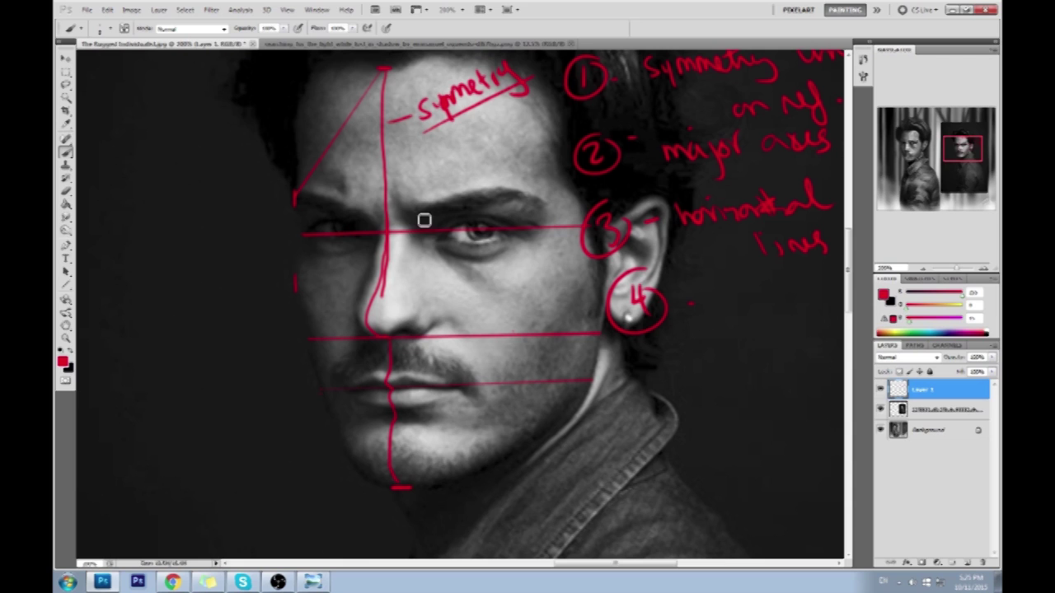
{"action": "mouse_move", "coordinate": [436, 251]}
{"action": "left_mouse_down"}
{"action": "mouse_move", "coordinate": [496, 212]}
{"action": "mouse_move", "coordinate": [419, 221]}
{"action": "mouse_move", "coordinate": [396, 211]}
{"action": "left_mouse_up"}
{"action": "left_click_drag", "start_coordinate": [431, 330], "coordinate": [369, 376]}
{"action": "mouse_move", "coordinate": [363, 330]}
{"action": "left_mouse_down"}
{"action": "mouse_move", "coordinate": [347, 384]}
{"action": "mouse_move", "coordinate": [378, 375]}
{"action": "left_mouse_up"}
{"action": "mouse_move", "coordinate": [420, 414]}
{"action": "left_mouse_down"}
{"action": "mouse_move", "coordinate": [374, 437]}
{"action": "mouse_move", "coordinate": [432, 420]}
{"action": "left_mouse_up"}
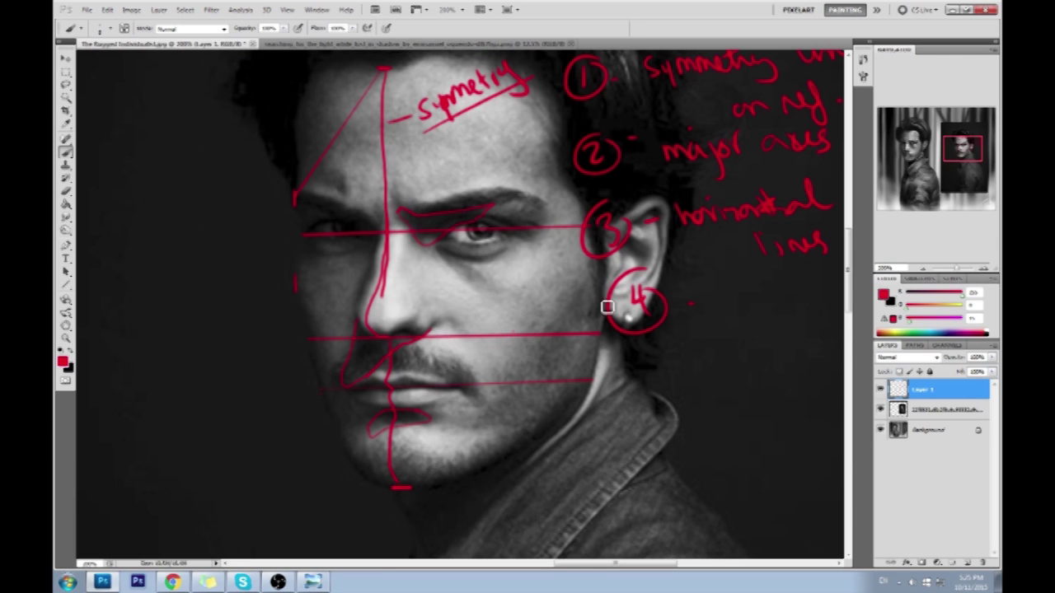
Step: Sketch a circled A, a partly filled circle and a zigzag shape in red on the dark area beside the face
{"action": "mouse_move", "coordinate": [763, 365]}
{"action": "left_mouse_down"}
{"action": "mouse_move", "coordinate": [742, 429]}
{"action": "mouse_move", "coordinate": [747, 404]}
{"action": "left_mouse_up"}
{"action": "left_click_drag", "start_coordinate": [725, 396], "coordinate": [742, 393]}
{"action": "mouse_move", "coordinate": [697, 482]}
{"action": "left_mouse_down"}
{"action": "mouse_move", "coordinate": [725, 469]}
{"action": "mouse_move", "coordinate": [690, 510]}
{"action": "mouse_move", "coordinate": [722, 442]}
{"action": "left_mouse_up"}
{"action": "mouse_move", "coordinate": [744, 315]}
{"action": "left_mouse_down"}
{"action": "mouse_move", "coordinate": [782, 306]}
{"action": "mouse_move", "coordinate": [810, 336]}
{"action": "left_mouse_up"}
{"action": "mouse_move", "coordinate": [717, 437]}
{"action": "left_mouse_down"}
{"action": "mouse_move", "coordinate": [718, 480]}
{"action": "mouse_move", "coordinate": [695, 448]}
{"action": "mouse_move", "coordinate": [723, 469]}
{"action": "mouse_move", "coordinate": [713, 450]}
{"action": "left_mouse_up"}
{"action": "mouse_move", "coordinate": [765, 325]}
{"action": "left_mouse_down"}
{"action": "mouse_move", "coordinate": [659, 436]}
{"action": "mouse_move", "coordinate": [684, 442]}
{"action": "left_mouse_up"}
{"action": "key", "text": "ctrl+z"}
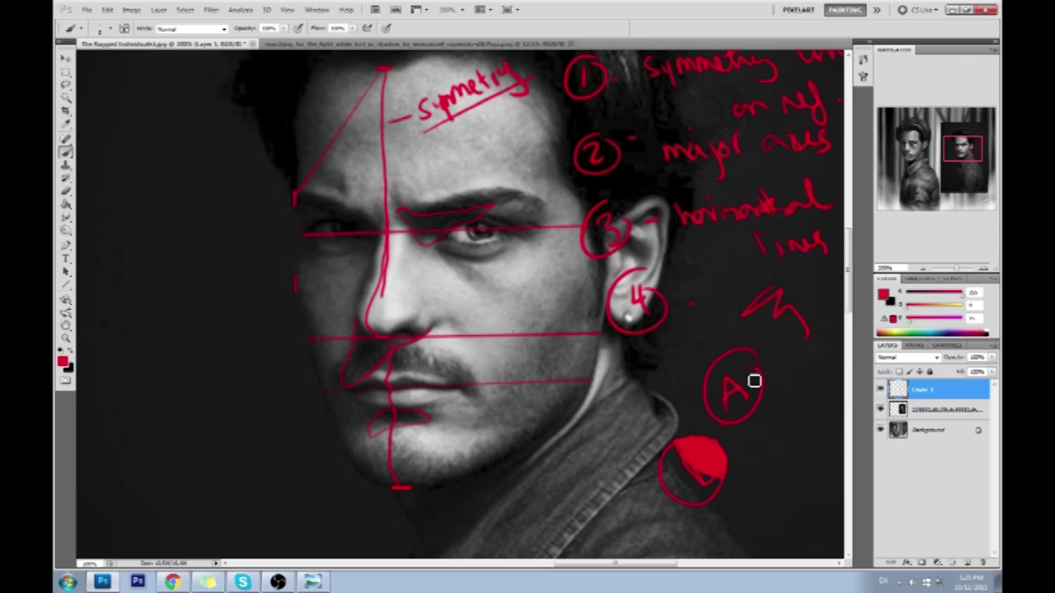
Step: Hatch the outlined shadow shapes at the inner eye corner and beside the nose in red
{"action": "mouse_move", "coordinate": [445, 228]}
{"action": "left_mouse_down"}
{"action": "mouse_move", "coordinate": [411, 222]}
{"action": "mouse_move", "coordinate": [439, 221]}
{"action": "mouse_move", "coordinate": [421, 246]}
{"action": "mouse_move", "coordinate": [468, 224]}
{"action": "left_mouse_up"}
{"action": "mouse_move", "coordinate": [361, 332]}
{"action": "left_mouse_down"}
{"action": "mouse_move", "coordinate": [374, 335]}
{"action": "mouse_move", "coordinate": [350, 386]}
{"action": "mouse_move", "coordinate": [360, 394]}
{"action": "mouse_move", "coordinate": [423, 340]}
{"action": "left_mouse_up"}
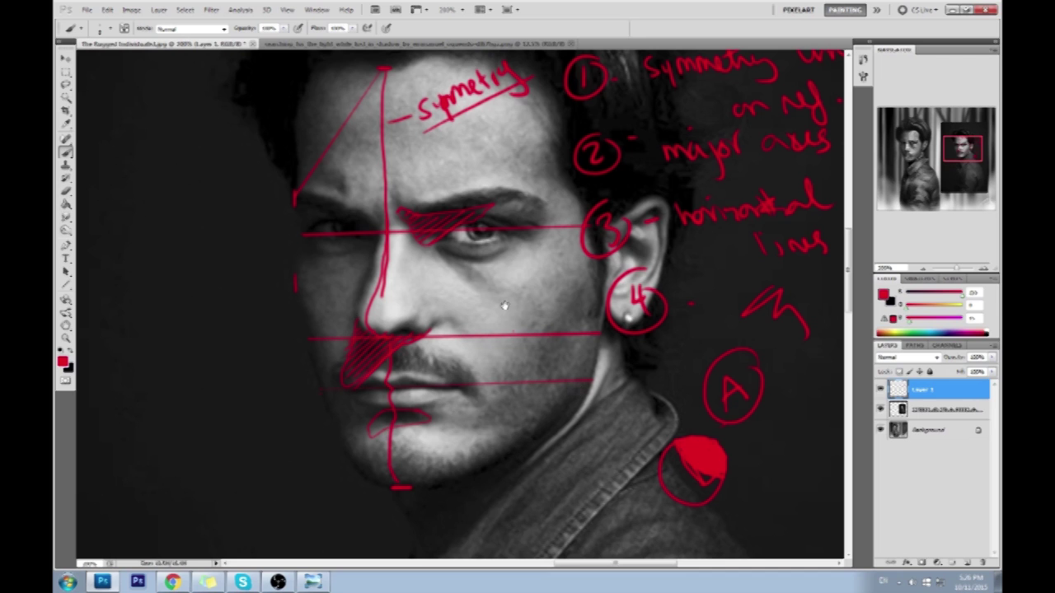
{"action": "mouse_move", "coordinate": [529, 303]}
{"action": "left_mouse_down"}
{"action": "mouse_move", "coordinate": [537, 322]}
{"action": "mouse_move", "coordinate": [565, 288]}
{"action": "left_mouse_up"}
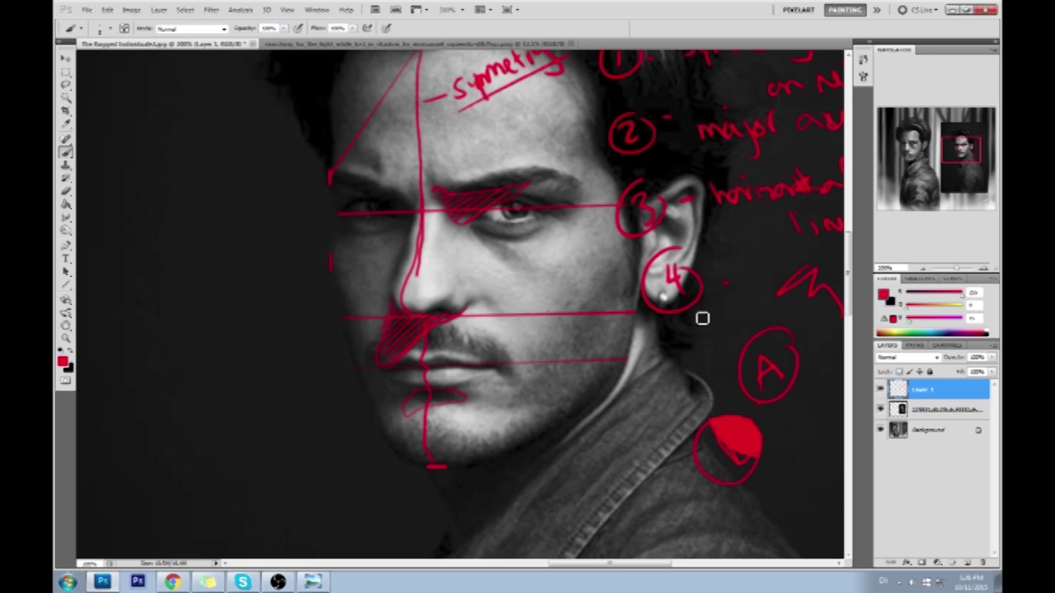
Step: Set the foreground colour to white and write "cast shadow" as note 4
{"action": "left_click", "coordinate": [883, 295]}
{"action": "left_click_drag", "start_coordinate": [699, 407], "coordinate": [689, 386]}
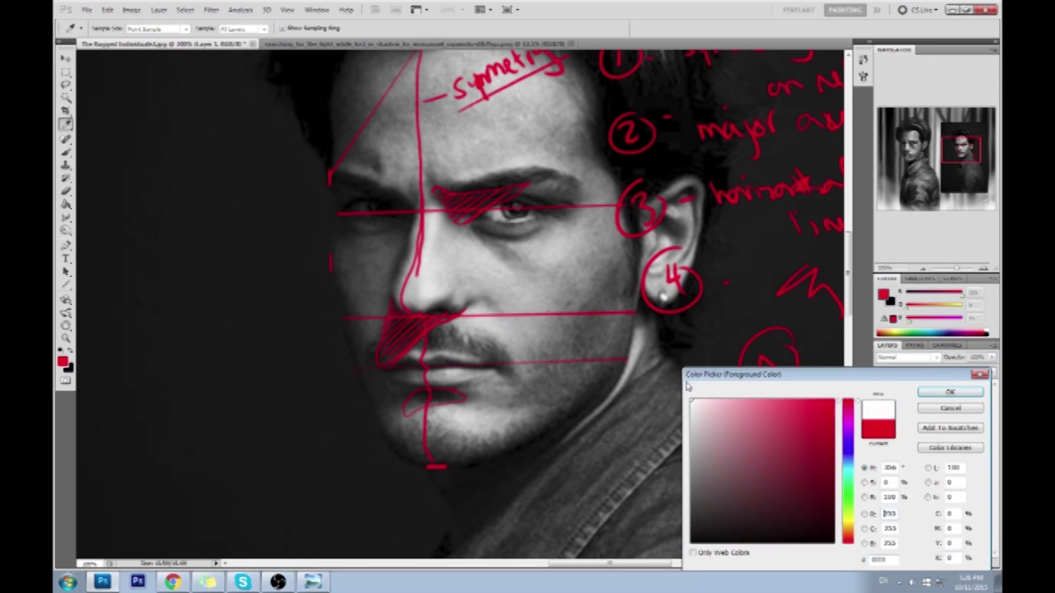
{"action": "left_click", "coordinate": [950, 394]}
{"action": "left_click_drag", "start_coordinate": [753, 265], "coordinate": [752, 291]}
{"action": "key", "text": "ctrl+z"}
{"action": "mouse_move", "coordinate": [769, 271]}
{"action": "left_mouse_down"}
{"action": "mouse_move", "coordinate": [772, 285]}
{"action": "mouse_move", "coordinate": [784, 278]}
{"action": "left_mouse_up"}
{"action": "mouse_move", "coordinate": [780, 268]}
{"action": "left_mouse_down"}
{"action": "mouse_move", "coordinate": [791, 267]}
{"action": "mouse_move", "coordinate": [776, 313]}
{"action": "left_mouse_up"}
{"action": "left_click_drag", "start_coordinate": [793, 287], "coordinate": [812, 300]}
{"action": "mouse_move", "coordinate": [816, 273]}
{"action": "left_mouse_down"}
{"action": "mouse_move", "coordinate": [821, 296]}
{"action": "mouse_move", "coordinate": [826, 287]}
{"action": "left_mouse_up"}
{"action": "left_click_drag", "start_coordinate": [828, 282], "coordinate": [839, 278]}
Step: Complete note 4 with "or h.l." in white
{"action": "left_click_drag", "start_coordinate": [816, 321], "coordinate": [670, 333]}
{"action": "left_click_drag", "start_coordinate": [725, 307], "coordinate": [729, 311]}
{"action": "mouse_move", "coordinate": [742, 312]}
{"action": "left_mouse_down"}
{"action": "mouse_move", "coordinate": [754, 300]}
{"action": "mouse_move", "coordinate": [778, 303]}
{"action": "mouse_move", "coordinate": [789, 284]}
{"action": "mouse_move", "coordinate": [796, 292]}
{"action": "left_mouse_up"}
{"action": "key", "text": "ctrl+z"}
{"action": "left_click", "coordinate": [788, 298]}
{"action": "left_click", "coordinate": [803, 287]}
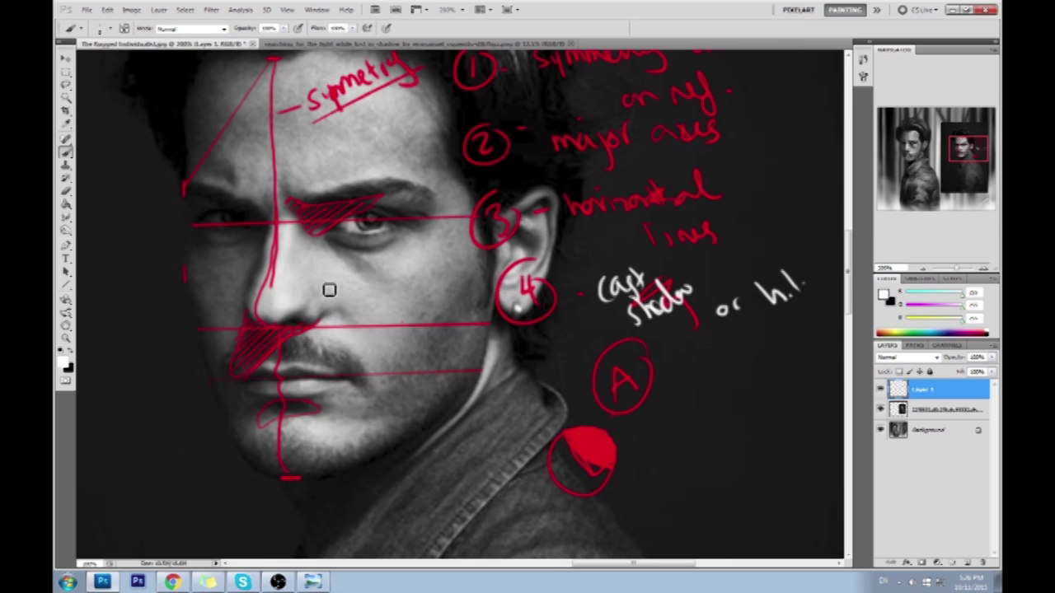
Step: Set the foreground colour to light blue and hatch the highlight shapes on the nose bridge and forehead
{"action": "mouse_move", "coordinate": [287, 219]}
{"action": "left_mouse_down"}
{"action": "mouse_move", "coordinate": [277, 315]}
{"action": "mouse_move", "coordinate": [301, 314]}
{"action": "mouse_move", "coordinate": [304, 258]}
{"action": "left_mouse_up"}
{"action": "key", "text": "ctrl+z"}
{"action": "left_click", "coordinate": [883, 294]}
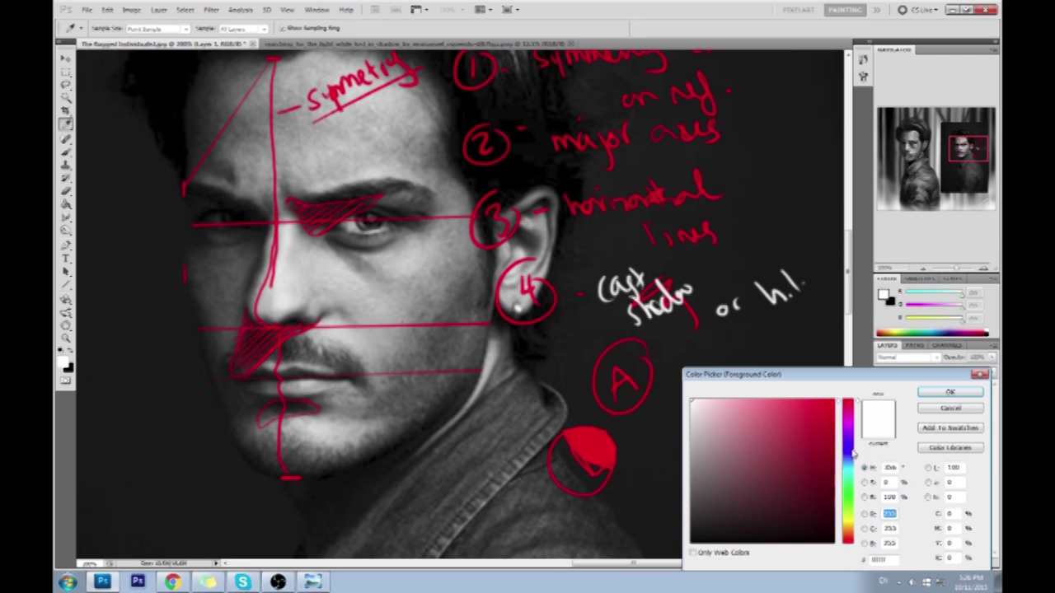
{"action": "left_click", "coordinate": [848, 469]}
{"action": "left_click", "coordinate": [798, 401]}
{"action": "left_click", "coordinate": [964, 393]}
{"action": "mouse_move", "coordinate": [301, 237]}
{"action": "left_mouse_down"}
{"action": "mouse_move", "coordinate": [283, 273]}
{"action": "mouse_move", "coordinate": [279, 307]}
{"action": "mouse_move", "coordinate": [289, 320]}
{"action": "mouse_move", "coordinate": [309, 309]}
{"action": "mouse_move", "coordinate": [305, 246]}
{"action": "mouse_move", "coordinate": [292, 235]}
{"action": "mouse_move", "coordinate": [302, 243]}
{"action": "mouse_move", "coordinate": [286, 266]}
{"action": "mouse_move", "coordinate": [306, 262]}
{"action": "mouse_move", "coordinate": [291, 318]}
{"action": "left_mouse_up"}
{"action": "mouse_move", "coordinate": [347, 190]}
{"action": "left_mouse_down"}
{"action": "mouse_move", "coordinate": [341, 96]}
{"action": "mouse_move", "coordinate": [421, 105]}
{"action": "mouse_move", "coordinate": [442, 183]}
{"action": "mouse_move", "coordinate": [391, 190]}
{"action": "mouse_move", "coordinate": [326, 179]}
{"action": "left_mouse_up"}
{"action": "mouse_move", "coordinate": [400, 167]}
{"action": "left_mouse_down"}
{"action": "mouse_move", "coordinate": [400, 146]}
{"action": "mouse_move", "coordinate": [355, 120]}
{"action": "mouse_move", "coordinate": [367, 90]}
{"action": "left_mouse_up"}
Step: Hatch the highlight shapes on the cheek, above the upper lip and on the chin in light blue
{"action": "mouse_move", "coordinate": [337, 256]}
{"action": "left_mouse_down"}
{"action": "mouse_move", "coordinate": [381, 297]}
{"action": "mouse_move", "coordinate": [332, 293]}
{"action": "mouse_move", "coordinate": [337, 266]}
{"action": "mouse_move", "coordinate": [328, 276]}
{"action": "mouse_move", "coordinate": [360, 297]}
{"action": "left_mouse_up"}
{"action": "mouse_move", "coordinate": [311, 339]}
{"action": "left_mouse_down"}
{"action": "mouse_move", "coordinate": [337, 323]}
{"action": "mouse_move", "coordinate": [361, 339]}
{"action": "mouse_move", "coordinate": [329, 367]}
{"action": "mouse_move", "coordinate": [363, 358]}
{"action": "mouse_move", "coordinate": [315, 333]}
{"action": "left_mouse_up"}
{"action": "mouse_move", "coordinate": [352, 422]}
{"action": "left_mouse_down"}
{"action": "mouse_move", "coordinate": [368, 443]}
{"action": "mouse_move", "coordinate": [307, 432]}
{"action": "mouse_move", "coordinate": [322, 444]}
{"action": "mouse_move", "coordinate": [371, 439]}
{"action": "left_mouse_up"}
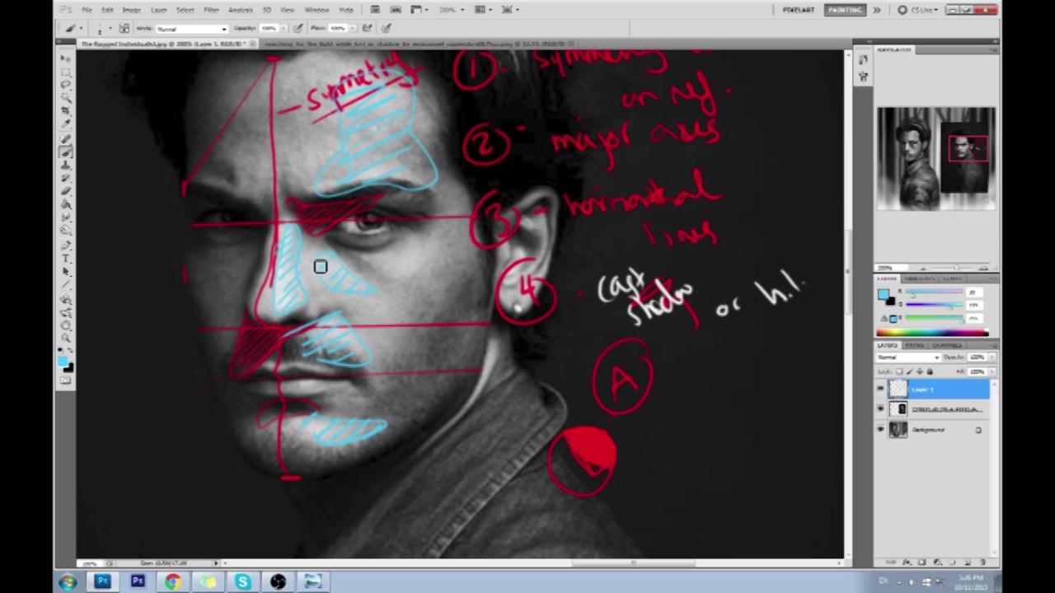
Step: Examine the annotated reference face against the whole painting and again up close
{"action": "left_click_drag", "start_coordinate": [431, 283], "coordinate": [527, 280]}
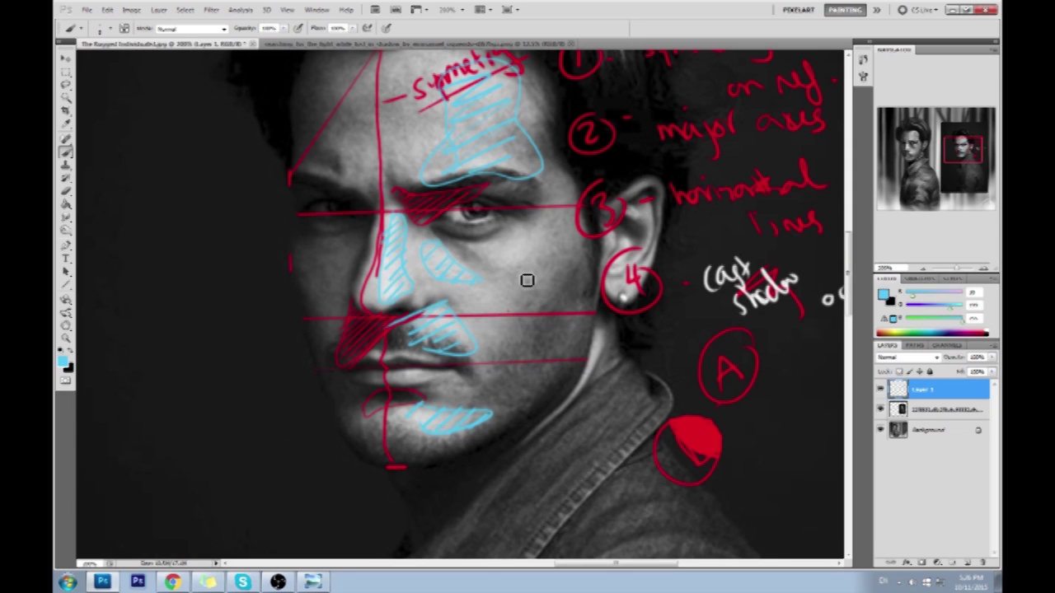
{"action": "key", "text": "ctrl+0"}
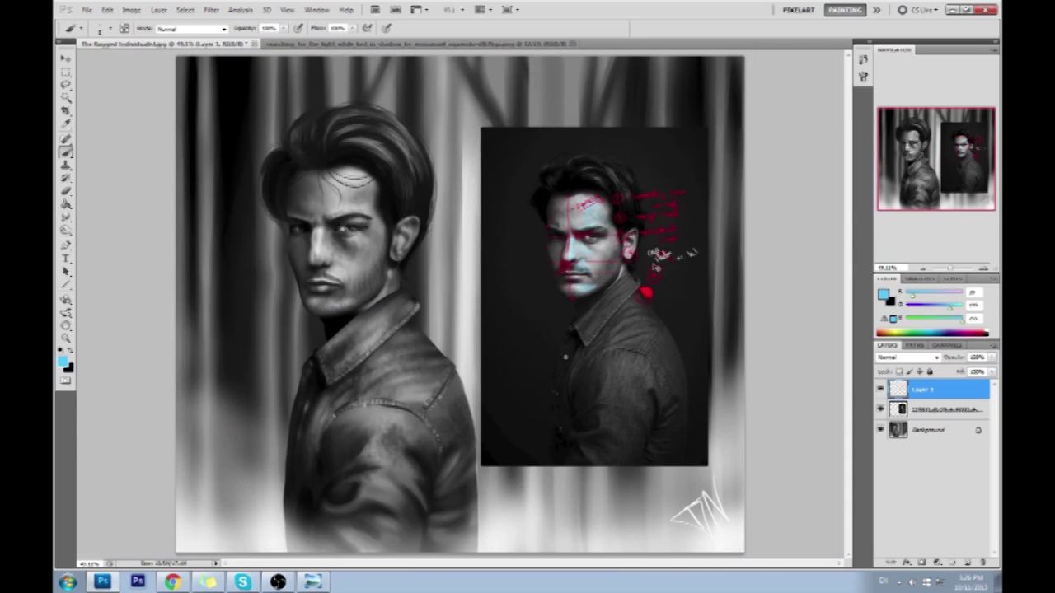
{"action": "key", "text": "ctrl+space"}
{"action": "left_click_drag", "start_coordinate": [526, 178], "coordinate": [660, 326]}
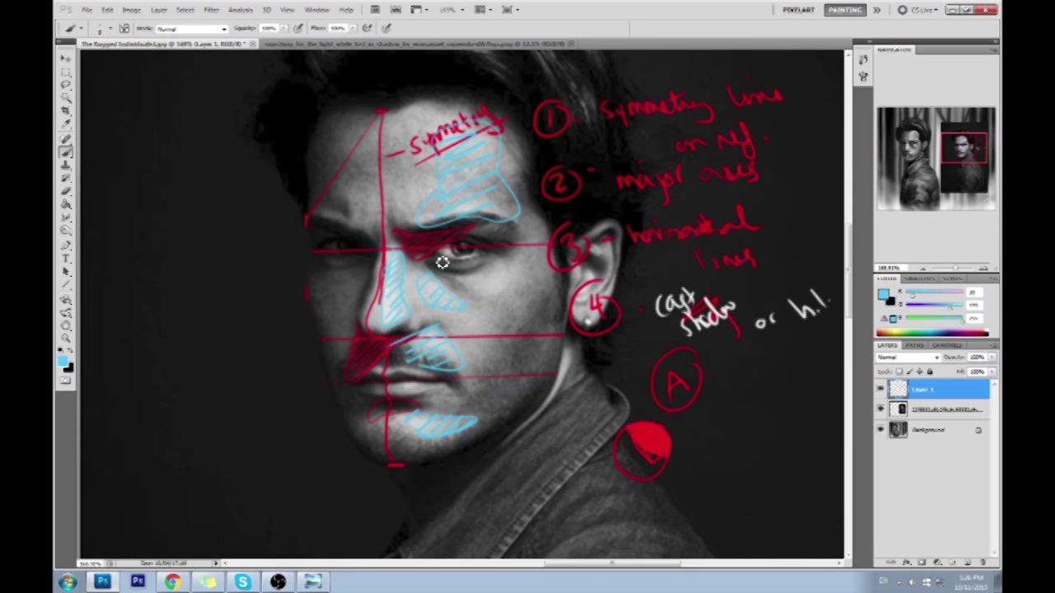
{"action": "left_click_drag", "start_coordinate": [435, 255], "coordinate": [478, 257]}
{"action": "key", "text": "ctrl+z"}
{"action": "mouse_move", "coordinate": [437, 256]}
{"action": "left_mouse_down"}
{"action": "mouse_move", "coordinate": [490, 259]}
{"action": "mouse_move", "coordinate": [437, 257]}
{"action": "left_mouse_up"}
{"action": "scroll", "coordinate": [462, 305], "scroll_direction": "up", "scroll_amount": 1}
{"action": "key", "text": "alt+Tab"}
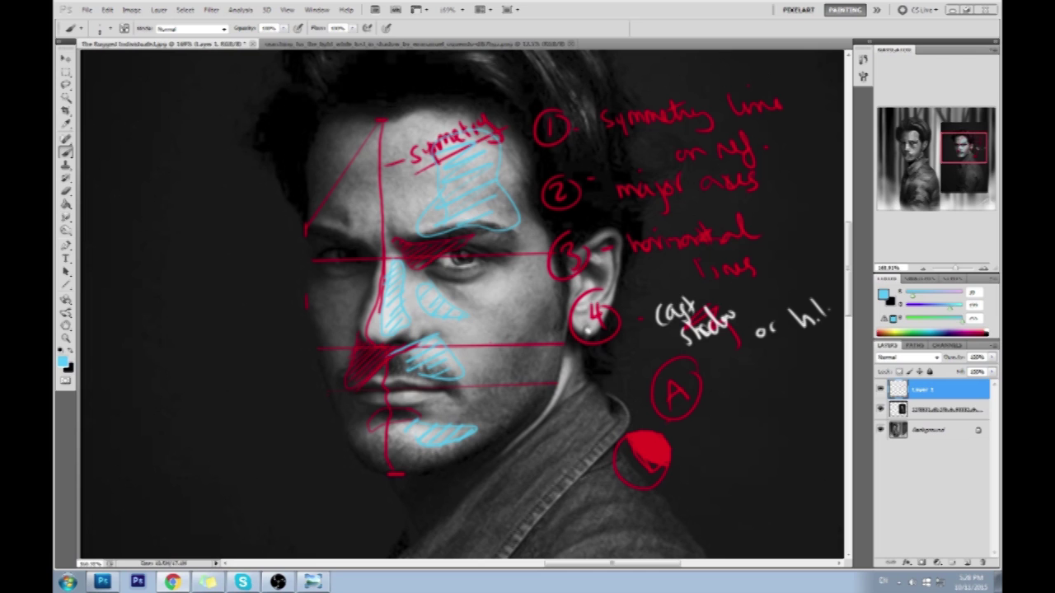
Step: Sketch a tilted light-blue box beside the reference face with curved shapes inside and short dashes above it
{"action": "left_click_drag", "start_coordinate": [281, 363], "coordinate": [539, 264]}
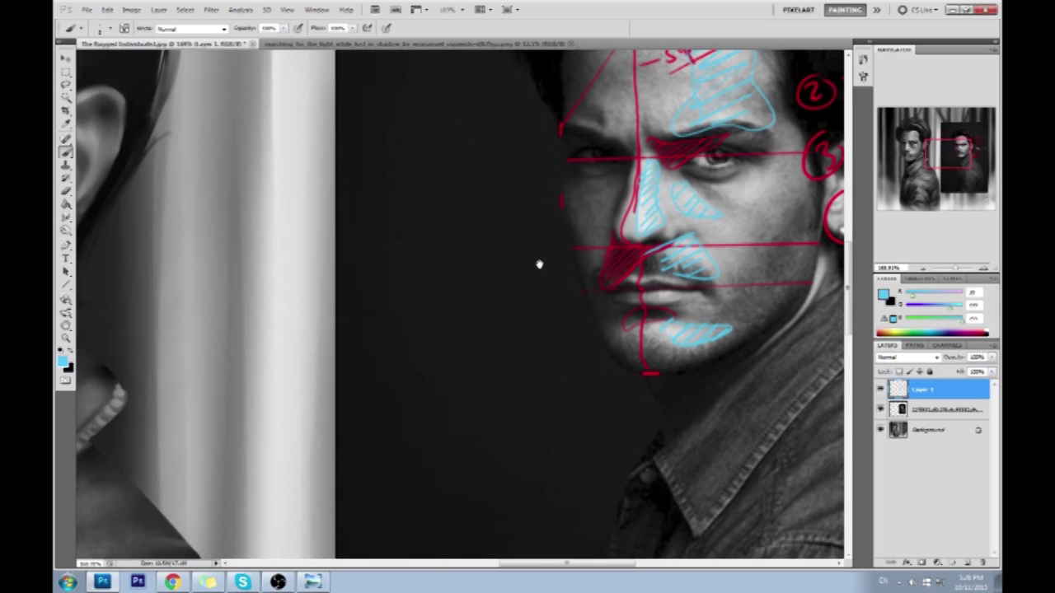
{"action": "mouse_move", "coordinate": [365, 290]}
{"action": "left_mouse_down"}
{"action": "mouse_move", "coordinate": [406, 442]}
{"action": "mouse_move", "coordinate": [463, 259]}
{"action": "mouse_move", "coordinate": [535, 287]}
{"action": "mouse_move", "coordinate": [518, 403]}
{"action": "mouse_move", "coordinate": [400, 434]}
{"action": "left_mouse_up"}
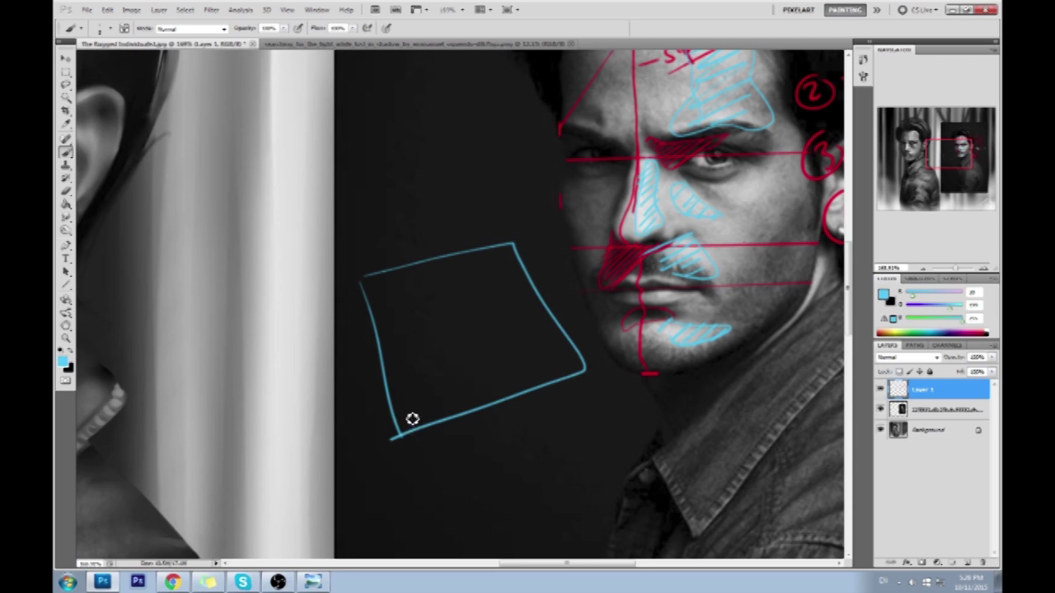
{"action": "mouse_move", "coordinate": [388, 338]}
{"action": "left_mouse_down"}
{"action": "mouse_move", "coordinate": [435, 281]}
{"action": "mouse_move", "coordinate": [381, 341]}
{"action": "left_mouse_up"}
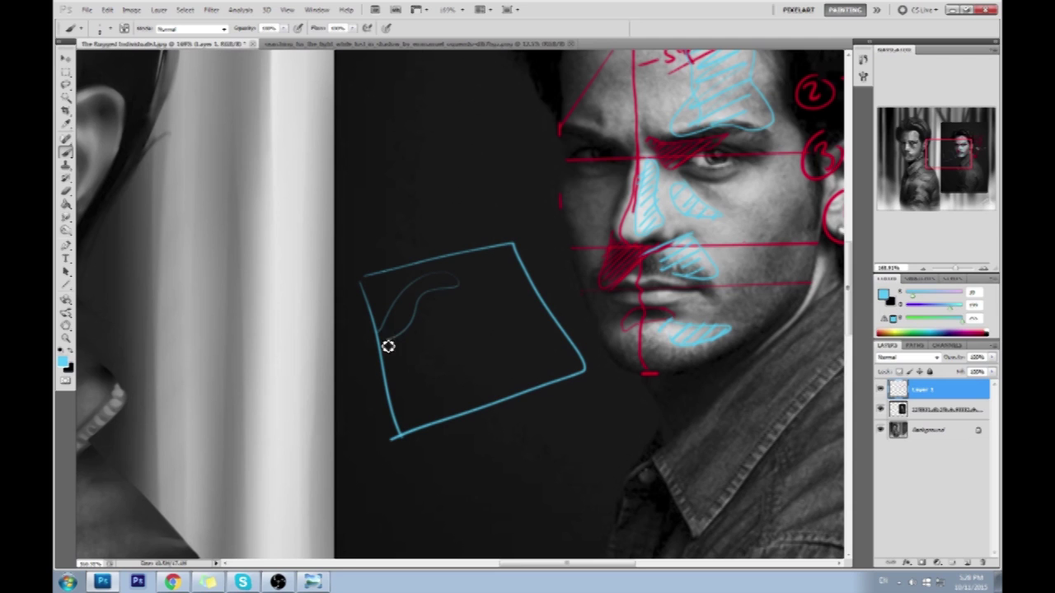
{"action": "left_click_drag", "start_coordinate": [455, 316], "coordinate": [388, 353]}
{"action": "mouse_move", "coordinate": [443, 215]}
{"action": "left_mouse_down"}
{"action": "mouse_move", "coordinate": [461, 209]}
{"action": "mouse_move", "coordinate": [457, 220]}
{"action": "left_mouse_up"}
{"action": "left_click_drag", "start_coordinate": [449, 232], "coordinate": [457, 230]}
{"action": "left_click_drag", "start_coordinate": [432, 309], "coordinate": [438, 314]}
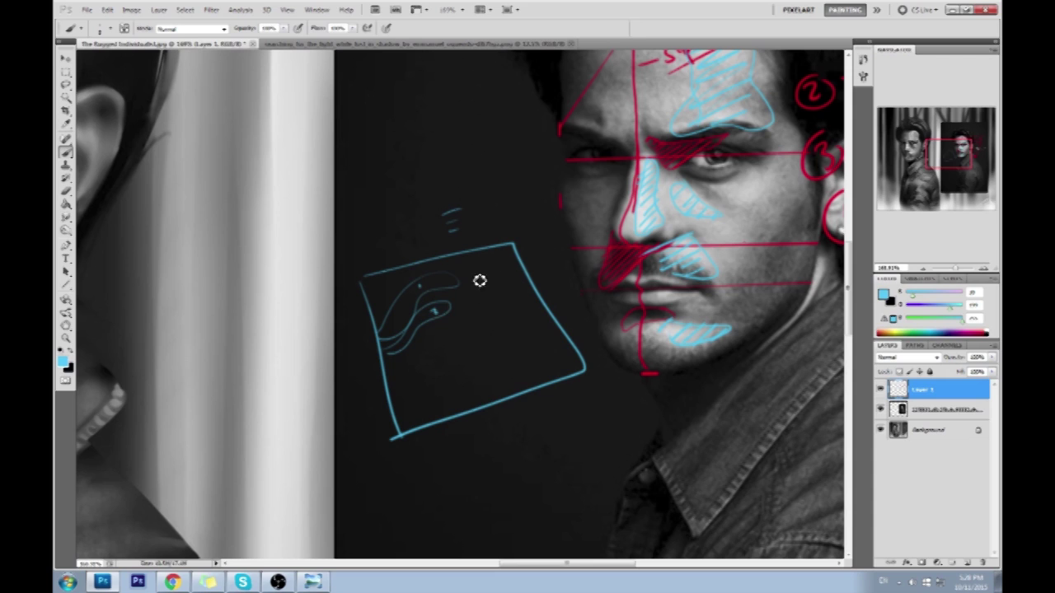
Step: Add a spiral, crossing strokes and slanted lines inside the blue box, and a short handwritten note beside the dashes
{"action": "left_click_drag", "start_coordinate": [447, 273], "coordinate": [430, 291]}
{"action": "left_click_drag", "start_coordinate": [466, 201], "coordinate": [520, 191]}
{"action": "mouse_move", "coordinate": [379, 376]}
{"action": "left_mouse_down"}
{"action": "mouse_move", "coordinate": [476, 295]}
{"action": "mouse_move", "coordinate": [469, 335]}
{"action": "left_mouse_up"}
{"action": "left_click_drag", "start_coordinate": [410, 304], "coordinate": [417, 370]}
{"action": "left_click_drag", "start_coordinate": [390, 403], "coordinate": [483, 398]}
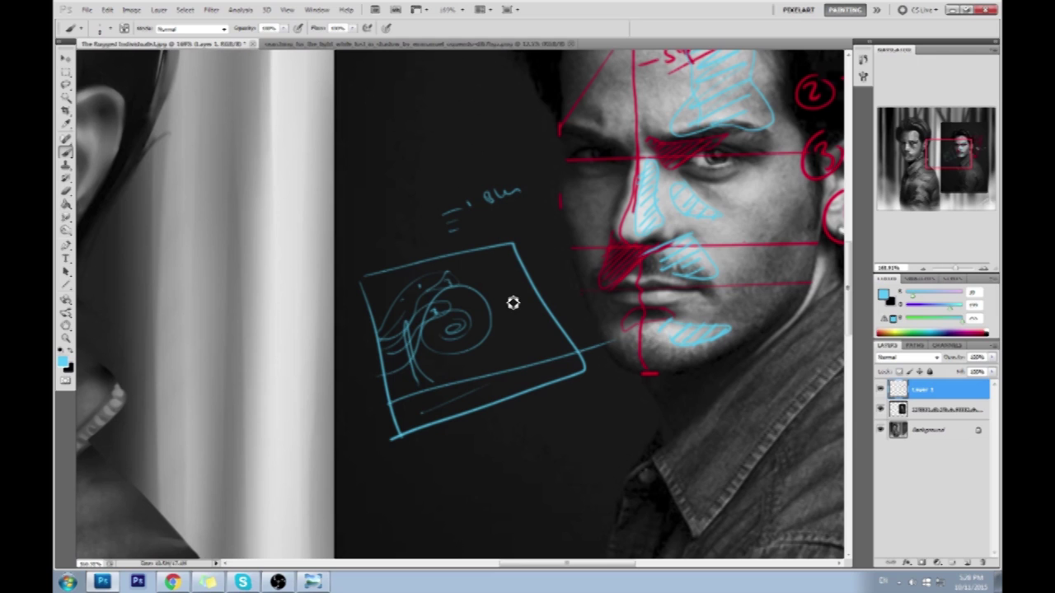
Step: Sketch a blue arrow from the eye to a box of dabs on the painted background, cross the area out, and undo these strokes
{"action": "mouse_move", "coordinate": [722, 169]}
{"action": "left_mouse_down"}
{"action": "mouse_move", "coordinate": [560, 157]}
{"action": "mouse_move", "coordinate": [355, 215]}
{"action": "mouse_move", "coordinate": [402, 218]}
{"action": "left_mouse_up"}
{"action": "mouse_move", "coordinate": [167, 188]}
{"action": "left_mouse_down"}
{"action": "mouse_move", "coordinate": [182, 297]}
{"action": "mouse_move", "coordinate": [266, 296]}
{"action": "mouse_move", "coordinate": [207, 300]}
{"action": "left_mouse_up"}
{"action": "mouse_move", "coordinate": [234, 195]}
{"action": "left_mouse_down"}
{"action": "mouse_move", "coordinate": [263, 180]}
{"action": "mouse_move", "coordinate": [252, 187]}
{"action": "mouse_move", "coordinate": [255, 206]}
{"action": "mouse_move", "coordinate": [271, 190]}
{"action": "mouse_move", "coordinate": [259, 202]}
{"action": "mouse_move", "coordinate": [235, 200]}
{"action": "mouse_move", "coordinate": [228, 186]}
{"action": "mouse_move", "coordinate": [242, 177]}
{"action": "mouse_move", "coordinate": [278, 188]}
{"action": "left_mouse_up"}
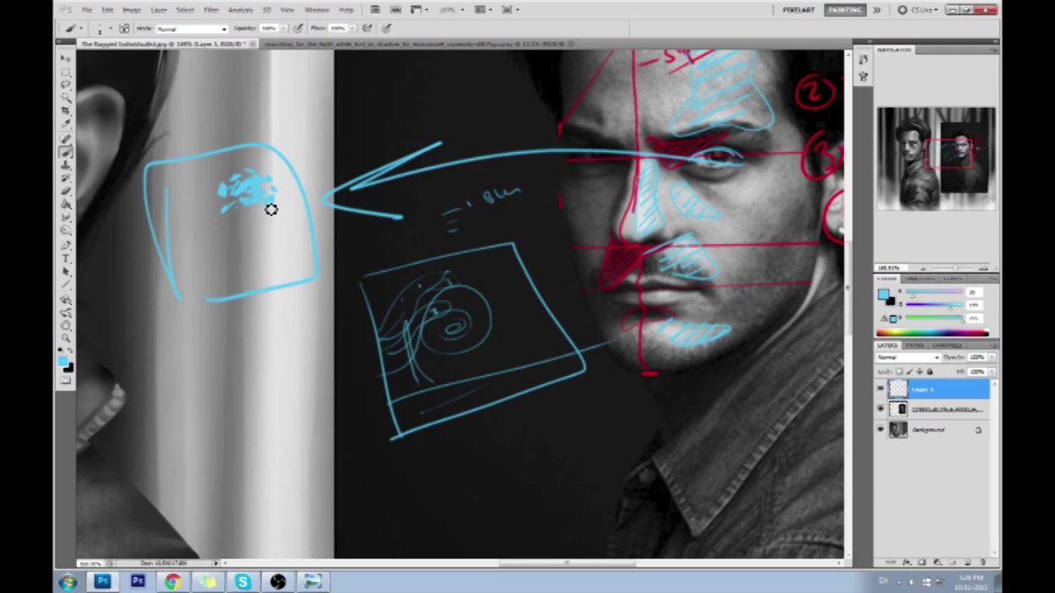
{"action": "mouse_move", "coordinate": [274, 218]}
{"action": "left_mouse_down"}
{"action": "mouse_move", "coordinate": [226, 229]}
{"action": "mouse_move", "coordinate": [214, 282]}
{"action": "mouse_move", "coordinate": [218, 272]}
{"action": "left_mouse_up"}
{"action": "left_click_drag", "start_coordinate": [405, 190], "coordinate": [696, 429]}
{"action": "mouse_move", "coordinate": [651, 103]}
{"action": "left_mouse_down"}
{"action": "mouse_move", "coordinate": [500, 435]}
{"action": "mouse_move", "coordinate": [465, 470]}
{"action": "left_mouse_up"}
{"action": "key", "text": "ctrl+alt+z"}
{"action": "key", "text": "ctrl+alt+z"}
{"action": "key", "text": "ctrl+alt+z"}
{"action": "key", "text": "ctrl+alt+z"}
{"action": "key", "text": "ctrl+alt+z"}
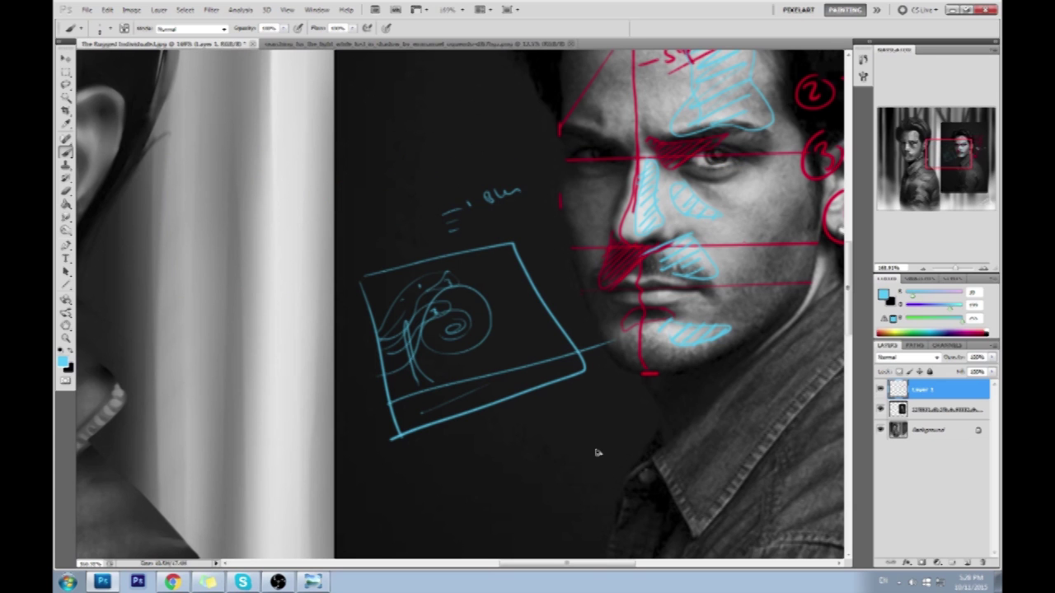
Step: Delete the annotation layer over the reference portrait and add a new empty layer
{"action": "left_click_drag", "start_coordinate": [723, 388], "coordinate": [472, 443]}
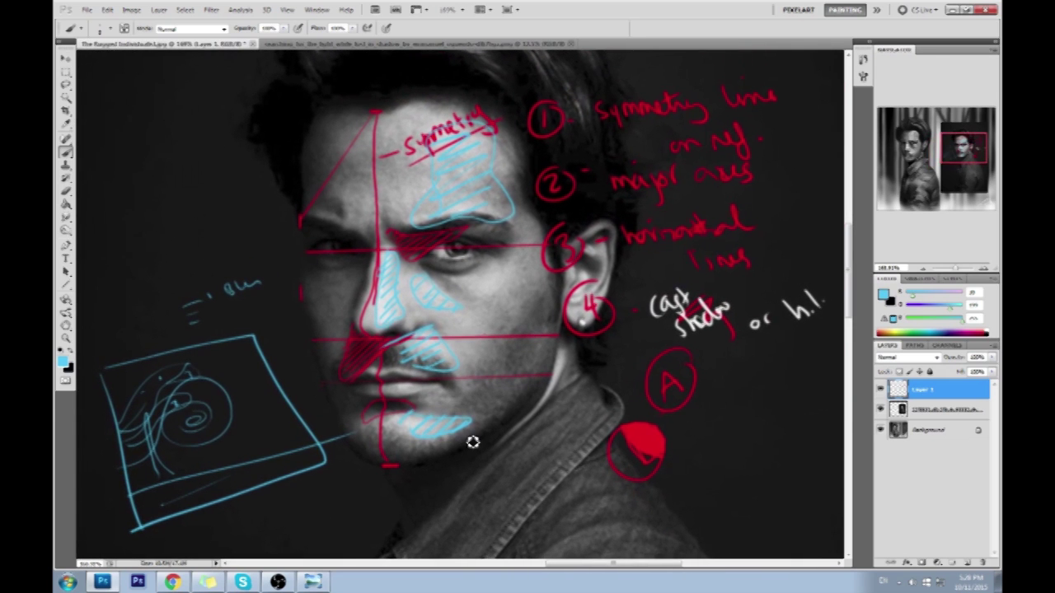
{"action": "left_click", "coordinate": [982, 563]}
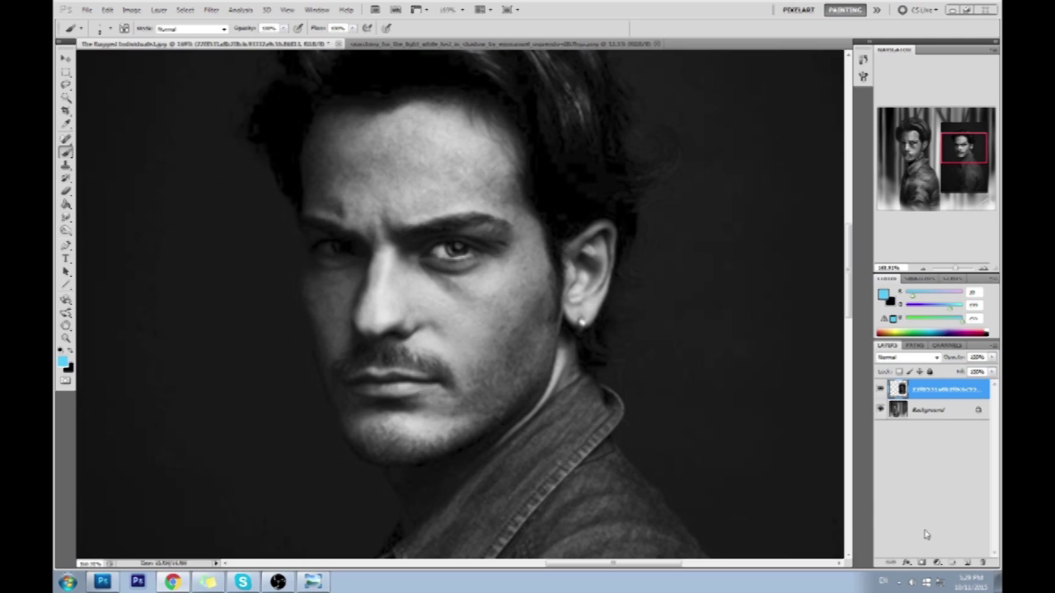
{"action": "left_click", "coordinate": [968, 564]}
Step: Sketch a light-blue eye with its brow, move it onto the dark background beside the reference face, and add strokes beneath it
{"action": "mouse_move", "coordinate": [419, 259]}
{"action": "left_mouse_down"}
{"action": "mouse_move", "coordinate": [486, 243]}
{"action": "mouse_move", "coordinate": [477, 257]}
{"action": "left_mouse_up"}
{"action": "left_click_drag", "start_coordinate": [435, 245], "coordinate": [486, 216]}
{"action": "key", "text": "v"}
{"action": "left_click_drag", "start_coordinate": [465, 262], "coordinate": [226, 268]}
{"action": "left_click_drag", "start_coordinate": [237, 321], "coordinate": [412, 328]}
{"action": "key", "text": "b"}
{"action": "mouse_move", "coordinate": [377, 242]}
{"action": "left_mouse_down"}
{"action": "mouse_move", "coordinate": [352, 270]}
{"action": "mouse_move", "coordinate": [397, 245]}
{"action": "mouse_move", "coordinate": [412, 248]}
{"action": "mouse_move", "coordinate": [411, 261]}
{"action": "mouse_move", "coordinate": [368, 267]}
{"action": "mouse_move", "coordinate": [403, 259]}
{"action": "mouse_move", "coordinate": [409, 275]}
{"action": "mouse_move", "coordinate": [358, 280]}
{"action": "left_mouse_up"}
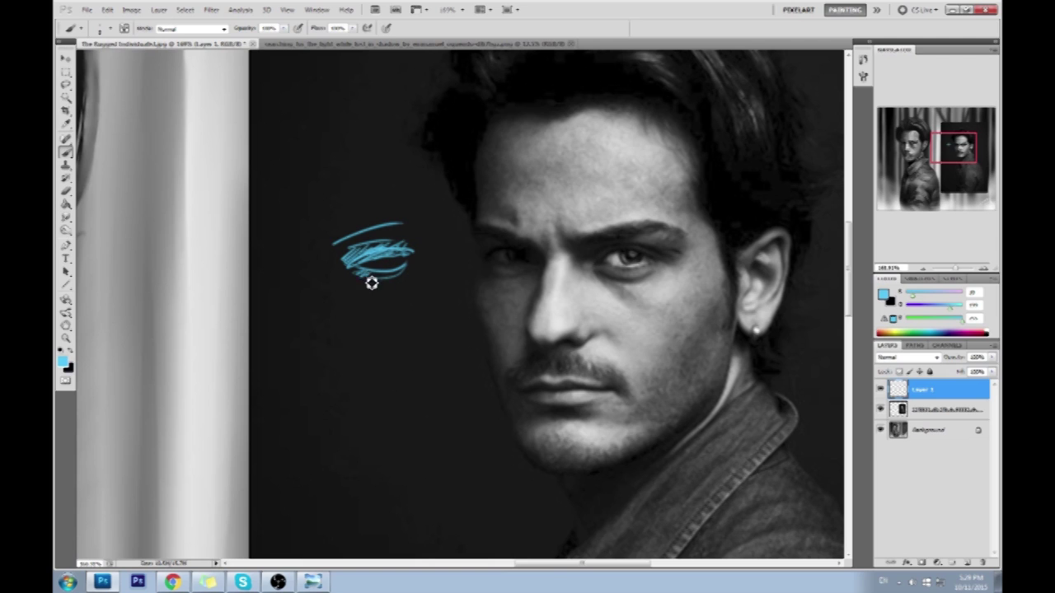
Step: Handwrite the slanted note "Improper tracing creates line dep." in light blue on the dark background beside the head
{"action": "scroll", "coordinate": [569, 219], "scroll_direction": "right", "scroll_amount": 7}
{"action": "scroll", "coordinate": [569, 220], "scroll_direction": "up", "scroll_amount": 2}
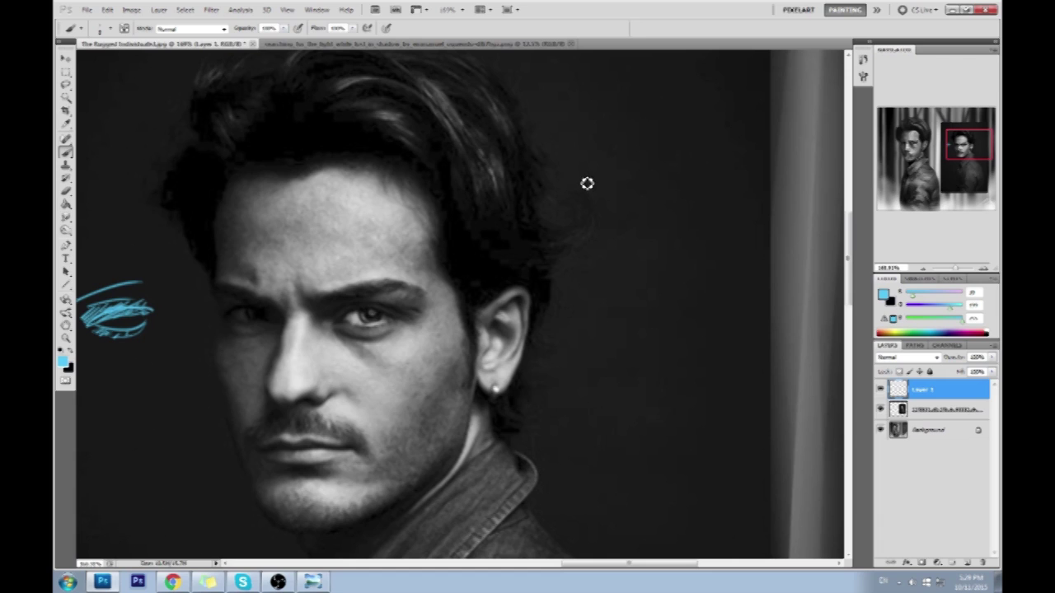
{"action": "mouse_move", "coordinate": [582, 170]}
{"action": "left_mouse_down"}
{"action": "mouse_move", "coordinate": [594, 190]}
{"action": "mouse_move", "coordinate": [632, 155]}
{"action": "mouse_move", "coordinate": [657, 159]}
{"action": "mouse_move", "coordinate": [720, 88]}
{"action": "left_mouse_up"}
{"action": "mouse_move", "coordinate": [631, 220]}
{"action": "left_mouse_down"}
{"action": "mouse_move", "coordinate": [638, 228]}
{"action": "mouse_move", "coordinate": [716, 193]}
{"action": "mouse_move", "coordinate": [769, 205]}
{"action": "mouse_move", "coordinate": [722, 224]}
{"action": "left_mouse_up"}
{"action": "mouse_move", "coordinate": [699, 285]}
{"action": "left_mouse_down"}
{"action": "mouse_move", "coordinate": [695, 274]}
{"action": "mouse_move", "coordinate": [746, 231]}
{"action": "mouse_move", "coordinate": [752, 206]}
{"action": "mouse_move", "coordinate": [737, 306]}
{"action": "mouse_move", "coordinate": [798, 252]}
{"action": "mouse_move", "coordinate": [802, 216]}
{"action": "mouse_move", "coordinate": [791, 221]}
{"action": "left_mouse_up"}
{"action": "left_click", "coordinate": [809, 206]}
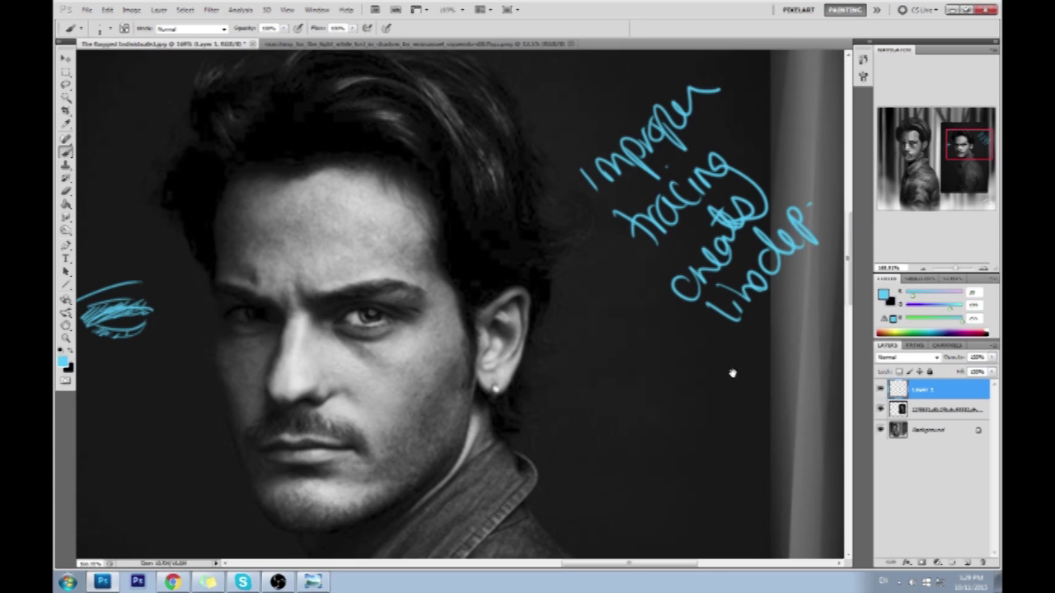
Step: Draw a curved arrow down from the note and letter a short annotation with looping curves near the jacket collar
{"action": "left_click_drag", "start_coordinate": [736, 374], "coordinate": [683, 254]}
{"action": "mouse_move", "coordinate": [726, 181]}
{"action": "left_mouse_down"}
{"action": "mouse_move", "coordinate": [680, 269]}
{"action": "mouse_move", "coordinate": [738, 318]}
{"action": "left_mouse_up"}
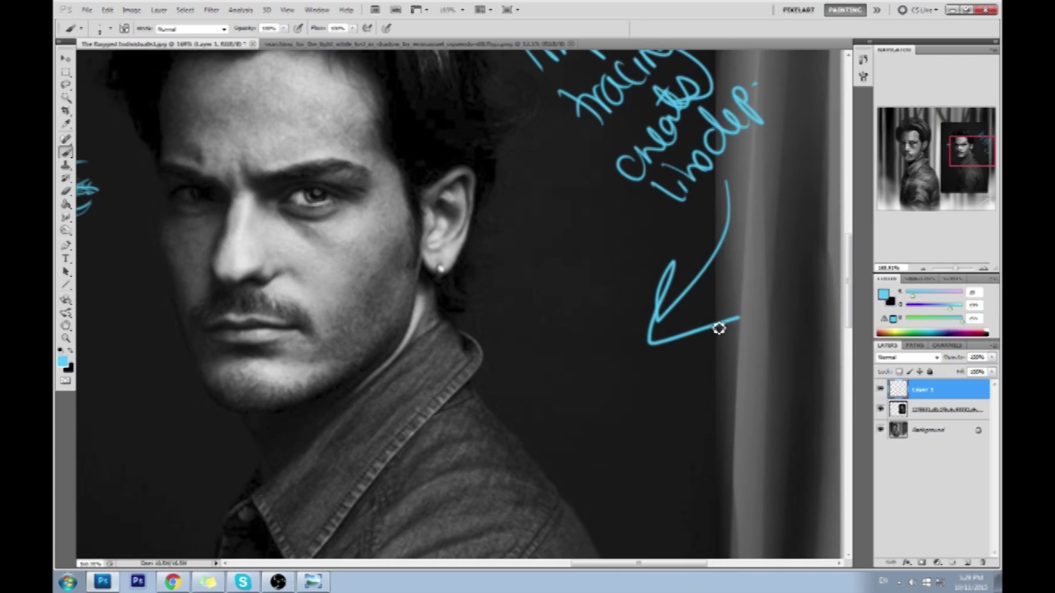
{"action": "mouse_move", "coordinate": [525, 370]}
{"action": "left_mouse_down"}
{"action": "mouse_move", "coordinate": [550, 342]}
{"action": "mouse_move", "coordinate": [537, 394]}
{"action": "mouse_move", "coordinate": [560, 370]}
{"action": "mouse_move", "coordinate": [628, 374]}
{"action": "left_mouse_up"}
{"action": "mouse_move", "coordinate": [465, 447]}
{"action": "left_mouse_down"}
{"action": "mouse_move", "coordinate": [714, 388]}
{"action": "mouse_move", "coordinate": [628, 303]}
{"action": "mouse_move", "coordinate": [518, 386]}
{"action": "mouse_move", "coordinate": [464, 336]}
{"action": "left_mouse_up"}
{"action": "mouse_move", "coordinate": [580, 295]}
{"action": "left_mouse_down"}
{"action": "mouse_move", "coordinate": [590, 321]}
{"action": "mouse_move", "coordinate": [622, 323]}
{"action": "mouse_move", "coordinate": [627, 293]}
{"action": "mouse_move", "coordinate": [607, 316]}
{"action": "mouse_move", "coordinate": [633, 344]}
{"action": "mouse_move", "coordinate": [619, 344]}
{"action": "mouse_move", "coordinate": [639, 323]}
{"action": "mouse_move", "coordinate": [631, 321]}
{"action": "mouse_move", "coordinate": [640, 362]}
{"action": "left_mouse_up"}
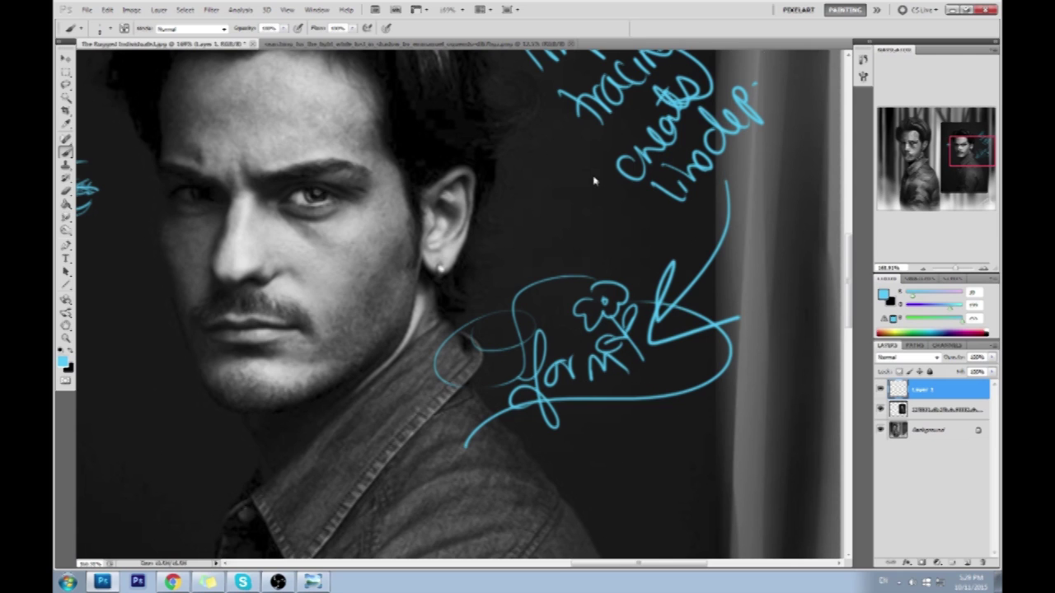
Step: Draw a second curved arrow toward the lower annotation, try a spiral beside the note, and undo the spiral
{"action": "key", "text": "f"}
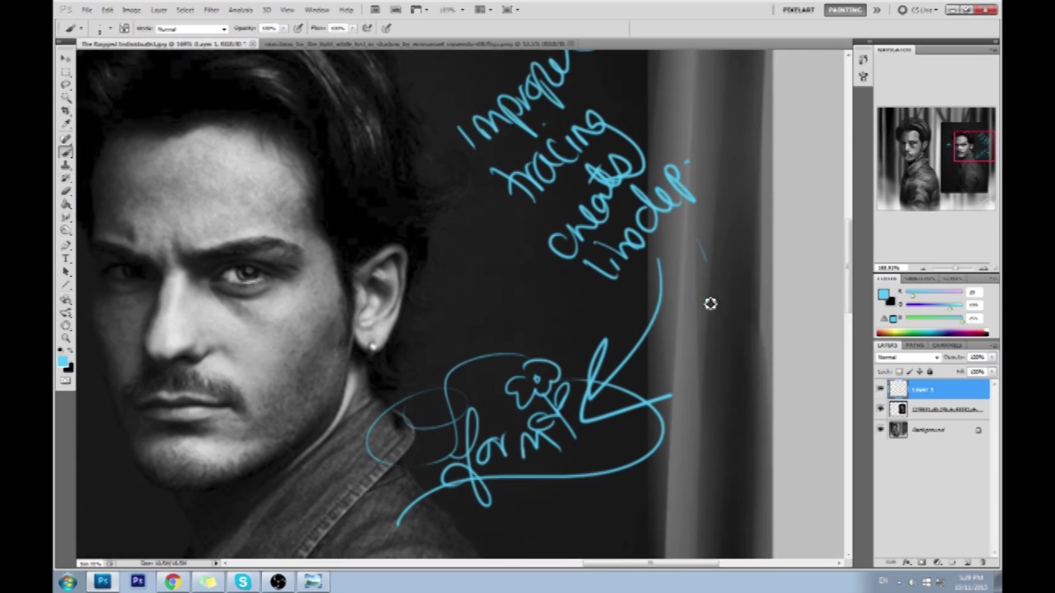
{"action": "mouse_move", "coordinate": [710, 304]}
{"action": "left_mouse_down"}
{"action": "mouse_move", "coordinate": [641, 404]}
{"action": "mouse_move", "coordinate": [685, 396]}
{"action": "left_mouse_up"}
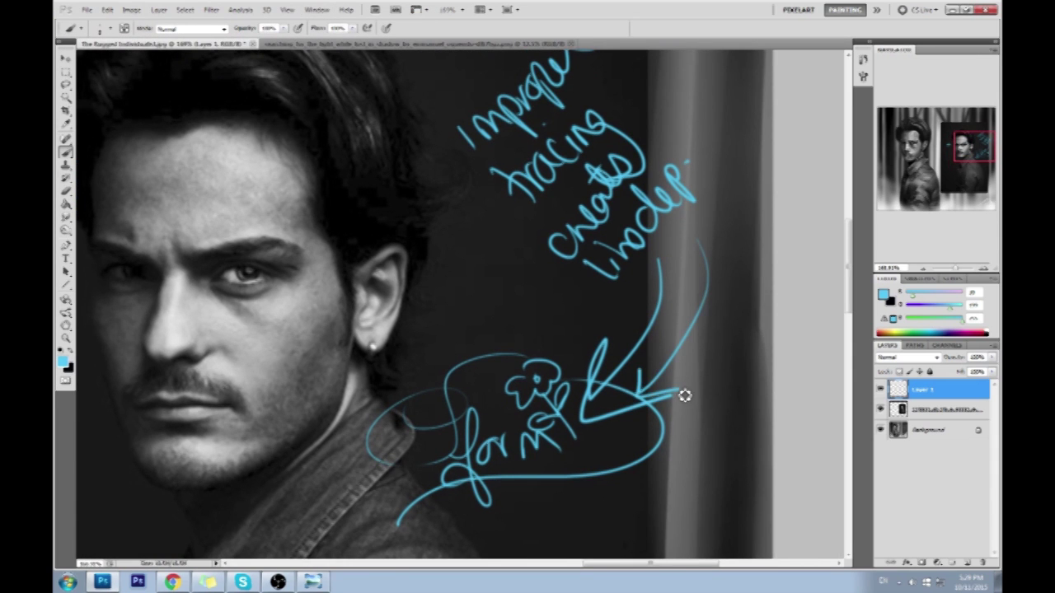
{"action": "mouse_move", "coordinate": [668, 150]}
{"action": "left_mouse_down"}
{"action": "mouse_move", "coordinate": [674, 73]}
{"action": "mouse_move", "coordinate": [718, 145]}
{"action": "mouse_move", "coordinate": [654, 129]}
{"action": "mouse_move", "coordinate": [712, 101]}
{"action": "mouse_move", "coordinate": [679, 147]}
{"action": "mouse_move", "coordinate": [696, 95]}
{"action": "mouse_move", "coordinate": [696, 146]}
{"action": "mouse_move", "coordinate": [690, 102]}
{"action": "mouse_move", "coordinate": [682, 146]}
{"action": "left_mouse_up"}
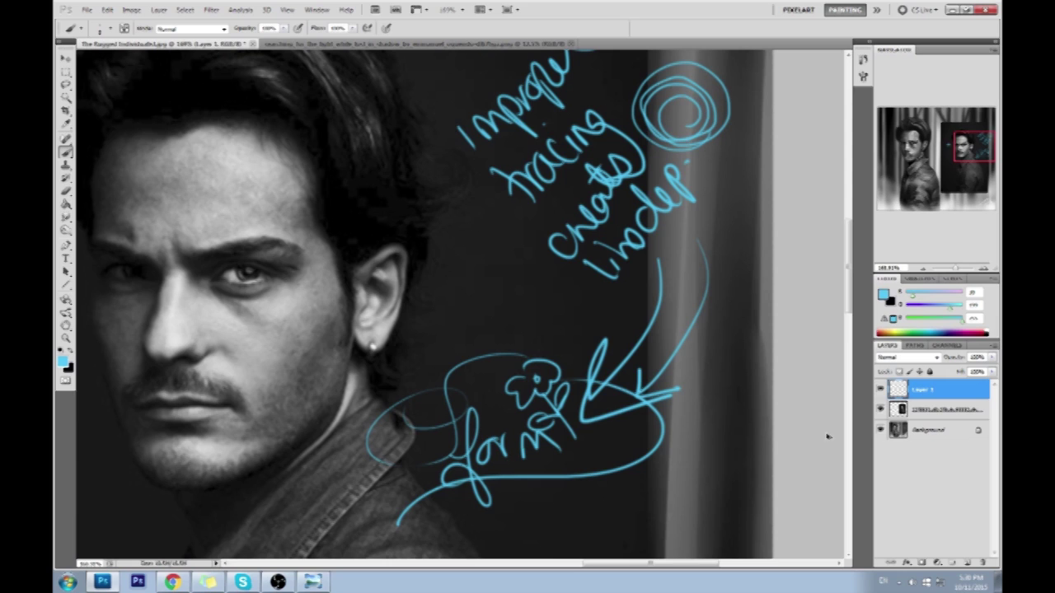
{"action": "key", "text": "ctrl+z"}
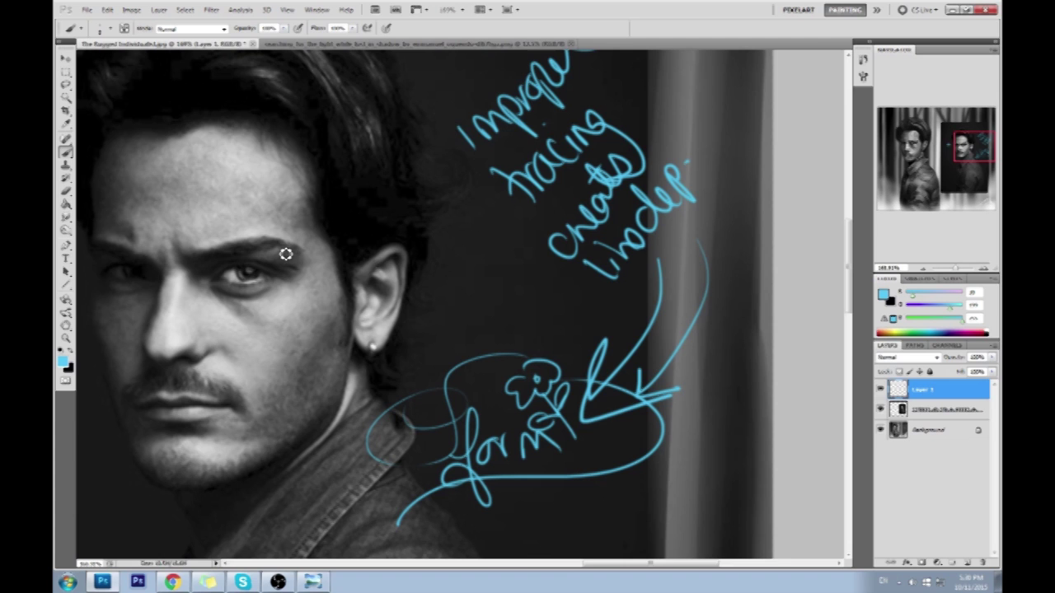
Step: Delete the layer with the light-blue notes and add a new empty layer over the reference portrait
{"action": "left_click_drag", "start_coordinate": [456, 356], "coordinate": [528, 300]}
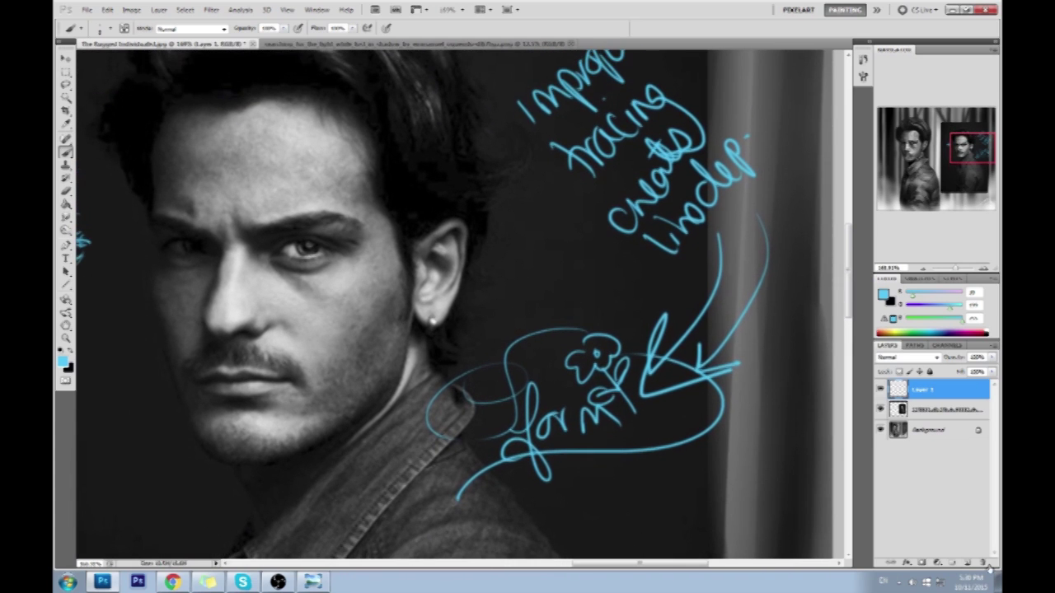
{"action": "left_click", "coordinate": [985, 565]}
{"action": "left_click_drag", "start_coordinate": [306, 313], "coordinate": [435, 287]}
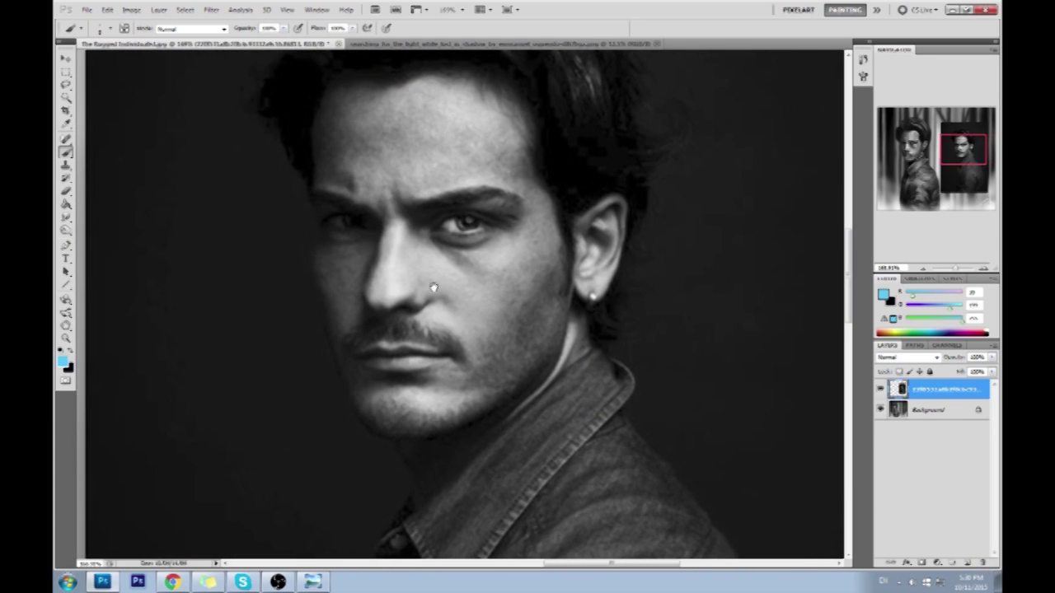
{"action": "left_click", "coordinate": [970, 564]}
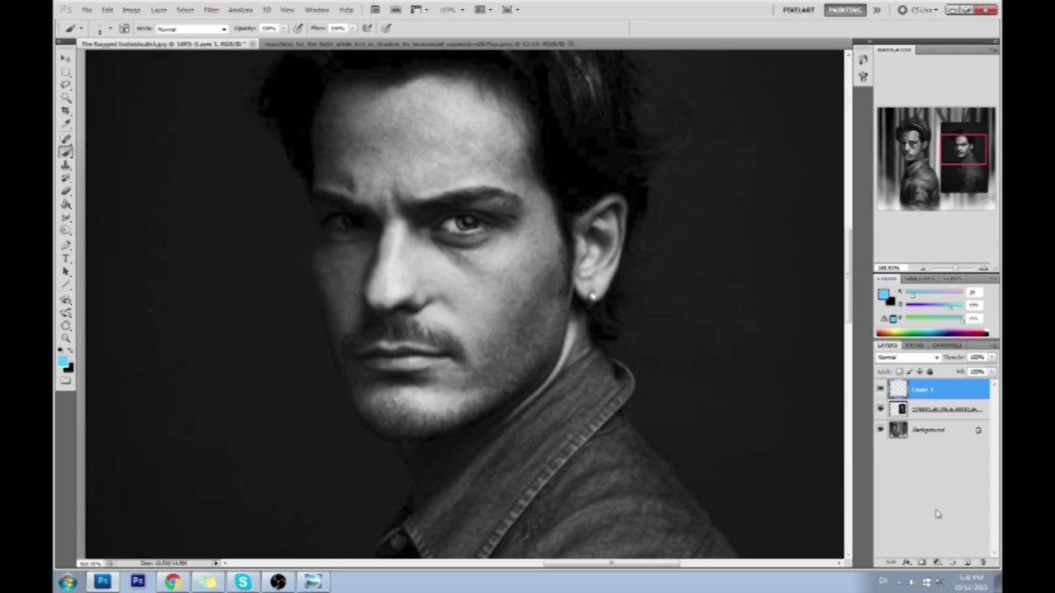
Step: Try light-blue outlines at the hairline, eye and nose of the reference face, and undo them
{"action": "mouse_move", "coordinate": [492, 86]}
{"action": "left_mouse_down"}
{"action": "mouse_move", "coordinate": [336, 94]}
{"action": "mouse_move", "coordinate": [431, 405]}
{"action": "mouse_move", "coordinate": [532, 123]}
{"action": "left_mouse_up"}
{"action": "key", "text": "ctrl+z"}
{"action": "mouse_move", "coordinate": [435, 228]}
{"action": "left_mouse_down"}
{"action": "mouse_move", "coordinate": [467, 219]}
{"action": "mouse_move", "coordinate": [497, 229]}
{"action": "left_mouse_up"}
{"action": "key", "text": "ctrl+z"}
{"action": "left_click_drag", "start_coordinate": [398, 230], "coordinate": [385, 305]}
{"action": "mouse_move", "coordinate": [408, 220]}
{"action": "left_mouse_down"}
{"action": "mouse_move", "coordinate": [464, 256]}
{"action": "mouse_move", "coordinate": [441, 254]}
{"action": "mouse_move", "coordinate": [493, 311]}
{"action": "mouse_move", "coordinate": [384, 305]}
{"action": "left_mouse_up"}
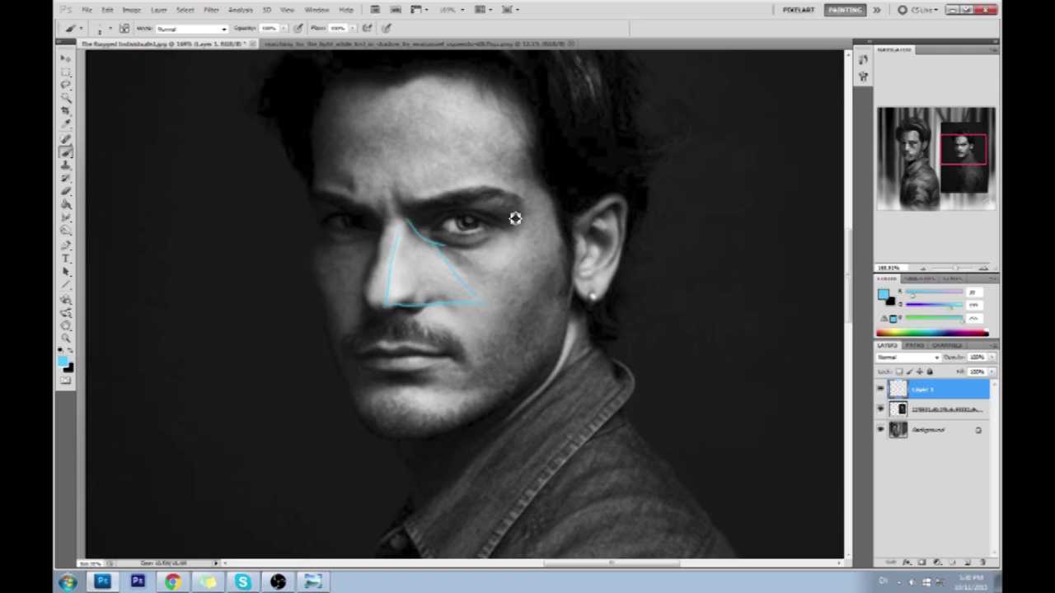
{"action": "mouse_move", "coordinate": [716, 142]}
{"action": "left_mouse_down"}
{"action": "mouse_move", "coordinate": [710, 246]}
{"action": "mouse_move", "coordinate": [764, 189]}
{"action": "mouse_move", "coordinate": [716, 142]}
{"action": "left_mouse_up"}
{"action": "key", "text": "ctrl+alt+z"}
{"action": "key", "text": "ctrl+alt+z"}
{"action": "key", "text": "ctrl+alt+z"}
{"action": "key", "text": "ctrl+alt+z"}
{"action": "key", "text": "ctrl+alt+z"}
Step: Draw a light-blue eye line, a vertical centre line and a mouth line across the reference face
{"action": "left_click_drag", "start_coordinate": [310, 225], "coordinate": [551, 219]}
{"action": "left_click_drag", "start_coordinate": [383, 68], "coordinate": [415, 464]}
{"action": "key", "text": "ctrl+alt+z"}
{"action": "left_click_drag", "start_coordinate": [388, 84], "coordinate": [401, 442]}
{"action": "left_click", "coordinate": [393, 449], "text": "shift"}
{"action": "left_click", "coordinate": [328, 339]}
{"action": "left_click", "coordinate": [544, 353], "text": "shift"}
Step: Add light-blue curved side lines and a box-like frame around the reference head
{"action": "left_click_drag", "start_coordinate": [352, 68], "coordinate": [323, 108]}
{"action": "mouse_move", "coordinate": [308, 89]}
{"action": "left_mouse_down"}
{"action": "mouse_move", "coordinate": [291, 422]}
{"action": "mouse_move", "coordinate": [678, 377]}
{"action": "mouse_move", "coordinate": [373, 419]}
{"action": "left_mouse_up"}
{"action": "left_click_drag", "start_coordinate": [497, 68], "coordinate": [536, 416]}
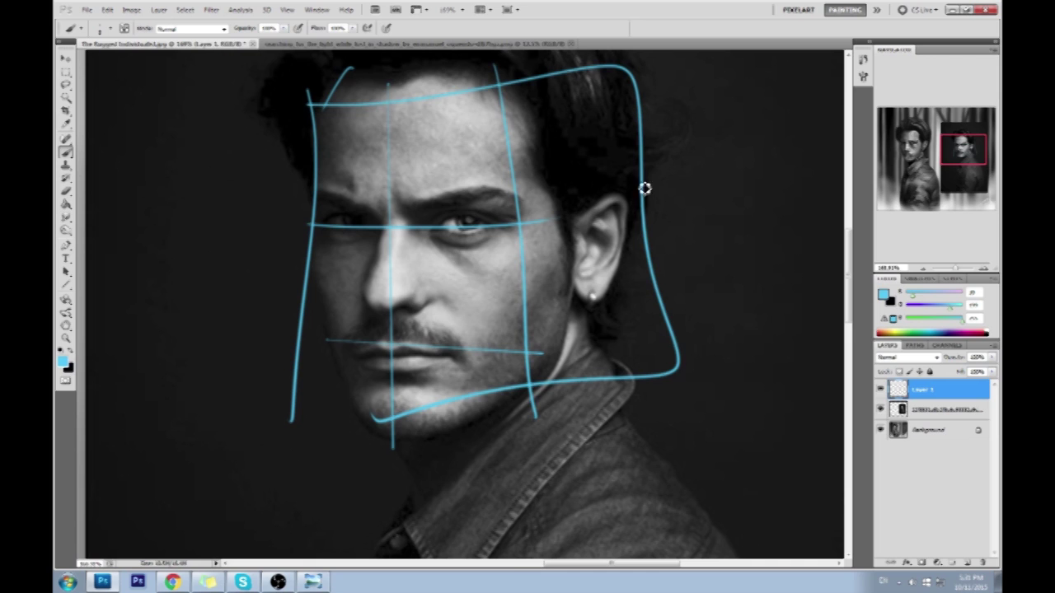
Step: Choose a textured brush and paint a test stroke on the dark background beside the head
{"action": "right_click", "coordinate": [515, 213]}
{"action": "double_click", "coordinate": [595, 460]}
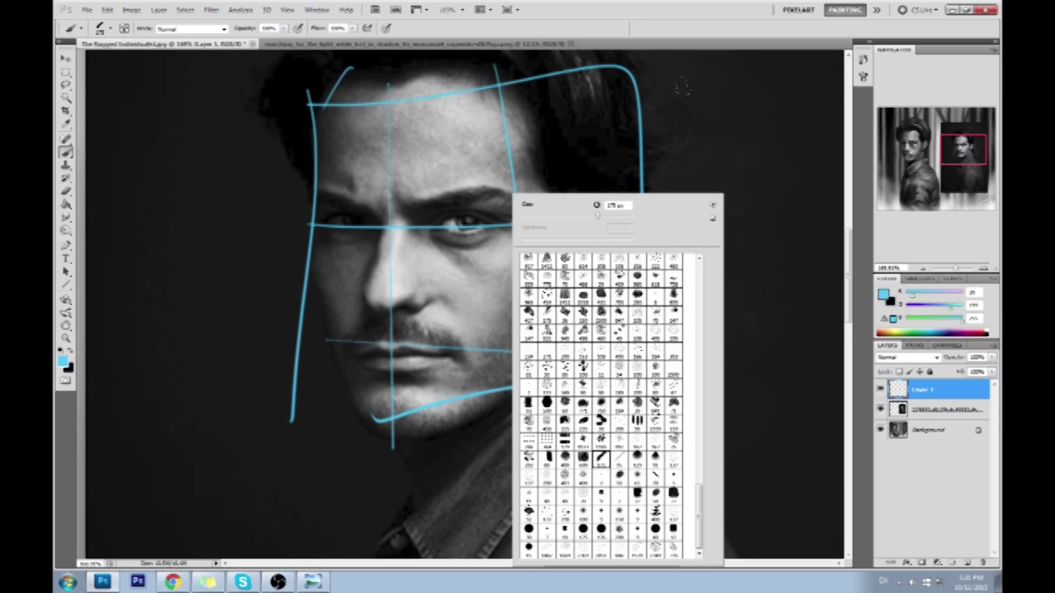
{"action": "left_click_drag", "start_coordinate": [683, 78], "coordinate": [750, 212]}
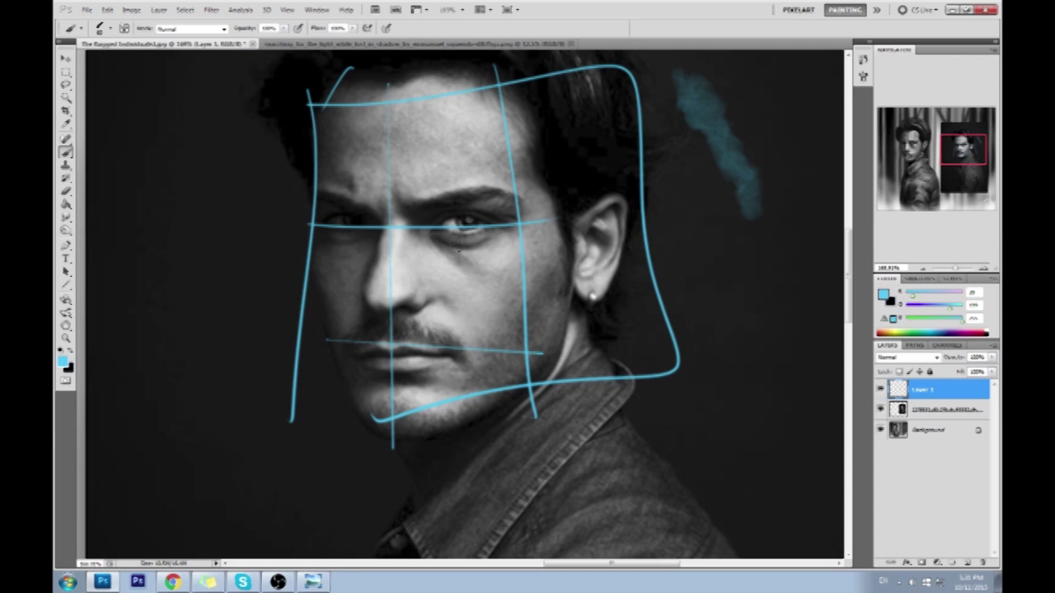
Step: Sample a light grey from the nose and paint highlight patches on the nose, forehead, cheek and beside the mouth
{"action": "left_click", "coordinate": [397, 227], "text": "alt"}
{"action": "left_click_drag", "start_coordinate": [413, 246], "coordinate": [445, 247]}
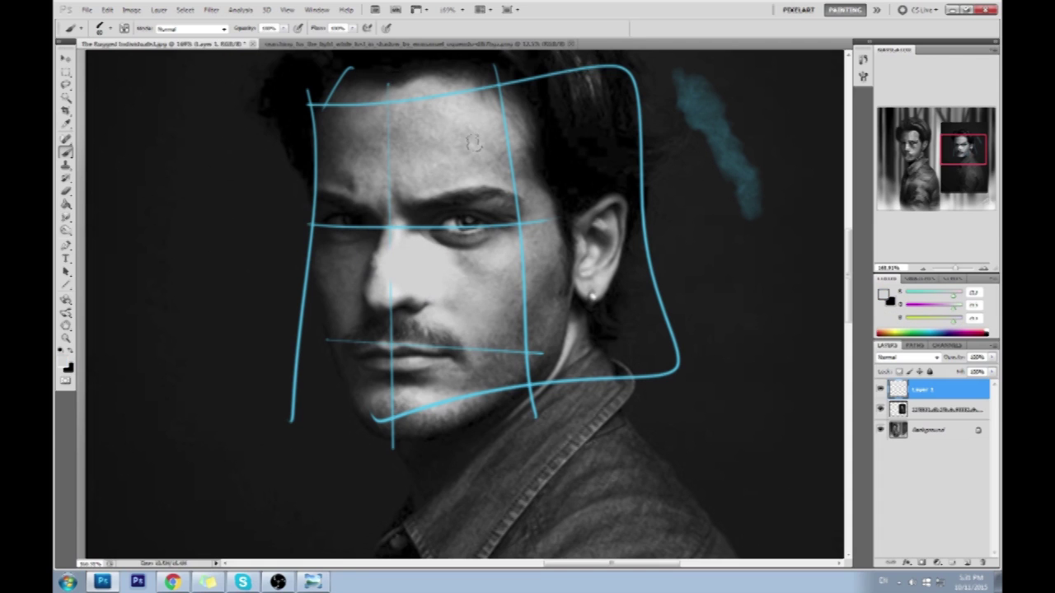
{"action": "left_click_drag", "start_coordinate": [474, 145], "coordinate": [490, 107]}
{"action": "left_click_drag", "start_coordinate": [497, 252], "coordinate": [515, 272]}
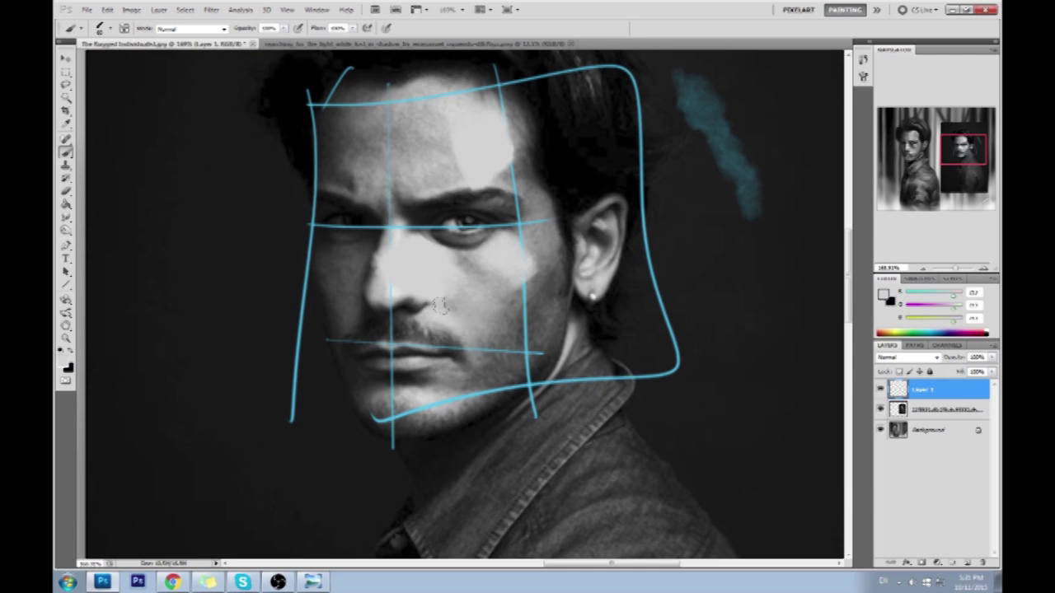
{"action": "left_click_drag", "start_coordinate": [438, 309], "coordinate": [457, 348]}
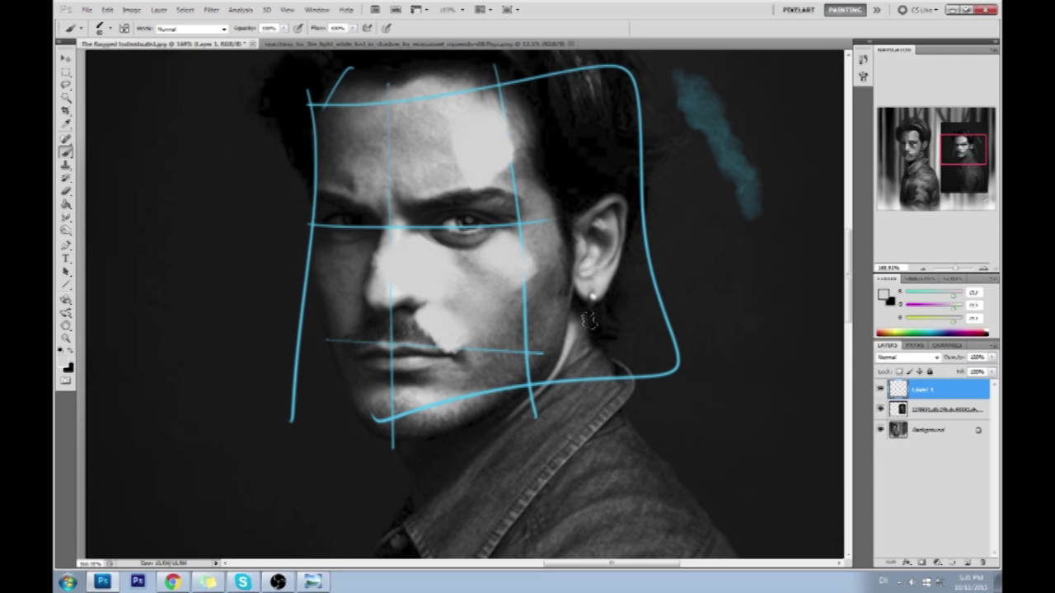
Step: Undo the highlight patches, the test stroke and all light-blue guide lines on the reference face
{"action": "key", "text": "ctrl+alt+z"}
{"action": "key", "text": "ctrl+alt+z"}
{"action": "key", "text": "ctrl+alt+z"}
{"action": "key", "text": "ctrl+alt+z"}
{"action": "key", "text": "ctrl+alt+z"}
{"action": "key", "text": "ctrl+alt+z"}
{"action": "key", "text": "ctrl+alt+z"}
{"action": "key", "text": "ctrl+alt+z"}
{"action": "key", "text": "ctrl+alt+z"}
{"action": "key", "text": "ctrl+alt+z"}
{"action": "key", "text": "ctrl+alt+z"}
{"action": "key", "text": "ctrl+alt+z"}
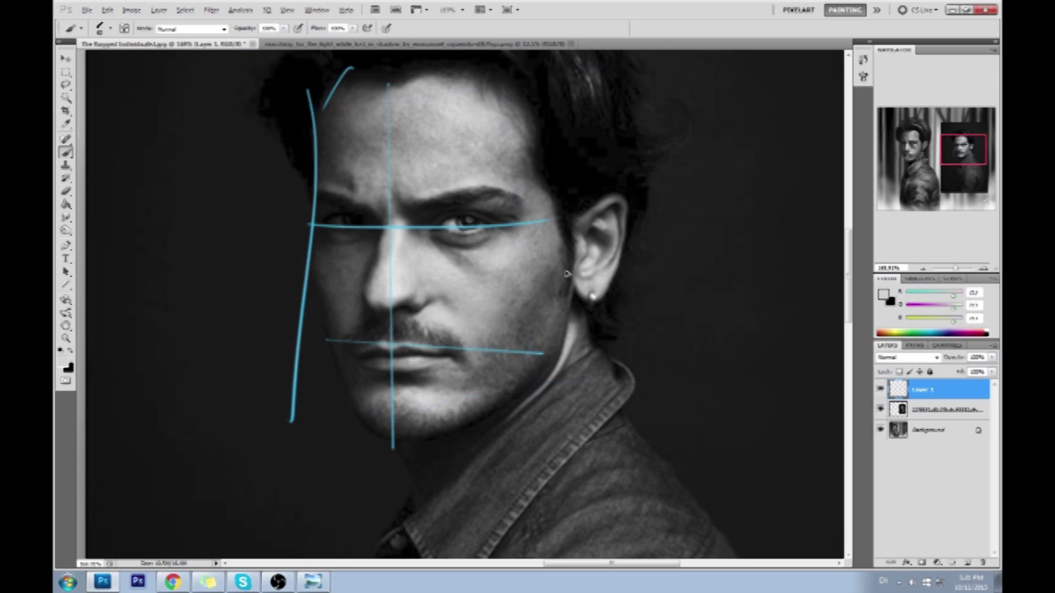
{"action": "key", "text": "ctrl+alt+z"}
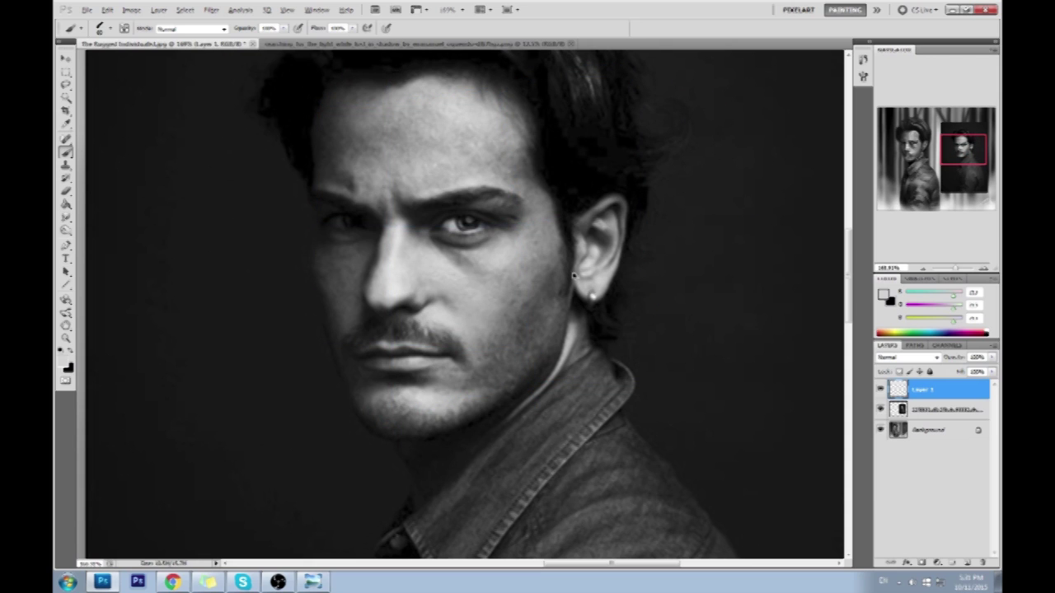
Step: Paint two light-grey bands on the dark background beside the head and overlap them with patches of a sampled darker grey
{"action": "left_click_drag", "start_coordinate": [662, 292], "coordinate": [522, 373]}
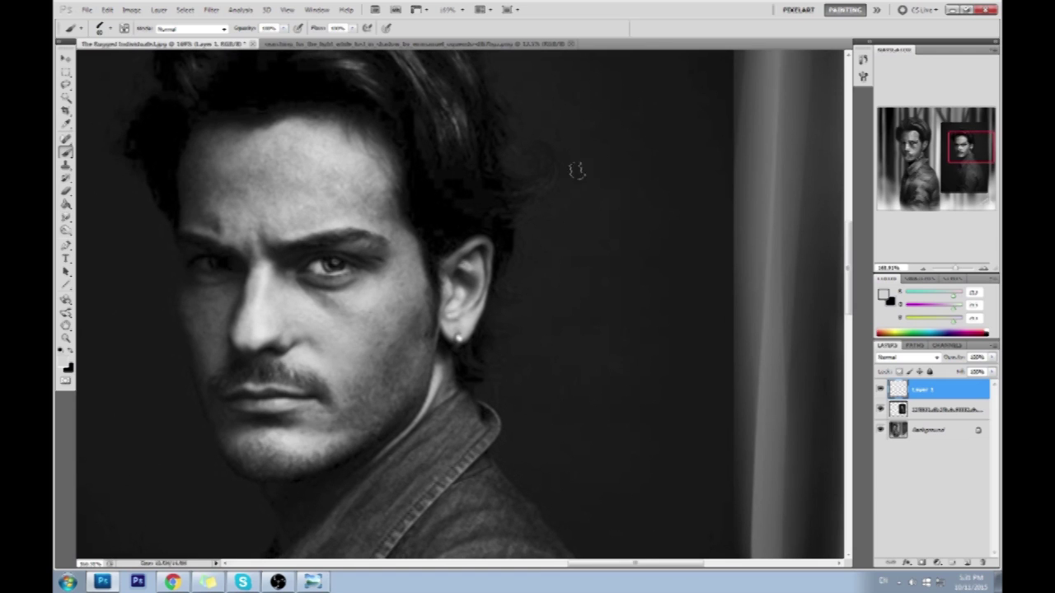
{"action": "left_click_drag", "start_coordinate": [574, 183], "coordinate": [680, 212]}
{"action": "left_click_drag", "start_coordinate": [557, 260], "coordinate": [645, 290]}
{"action": "left_click", "coordinate": [681, 239], "text": "alt"}
{"action": "left_click_drag", "start_coordinate": [676, 209], "coordinate": [639, 290]}
{"action": "left_click_drag", "start_coordinate": [628, 178], "coordinate": [658, 123]}
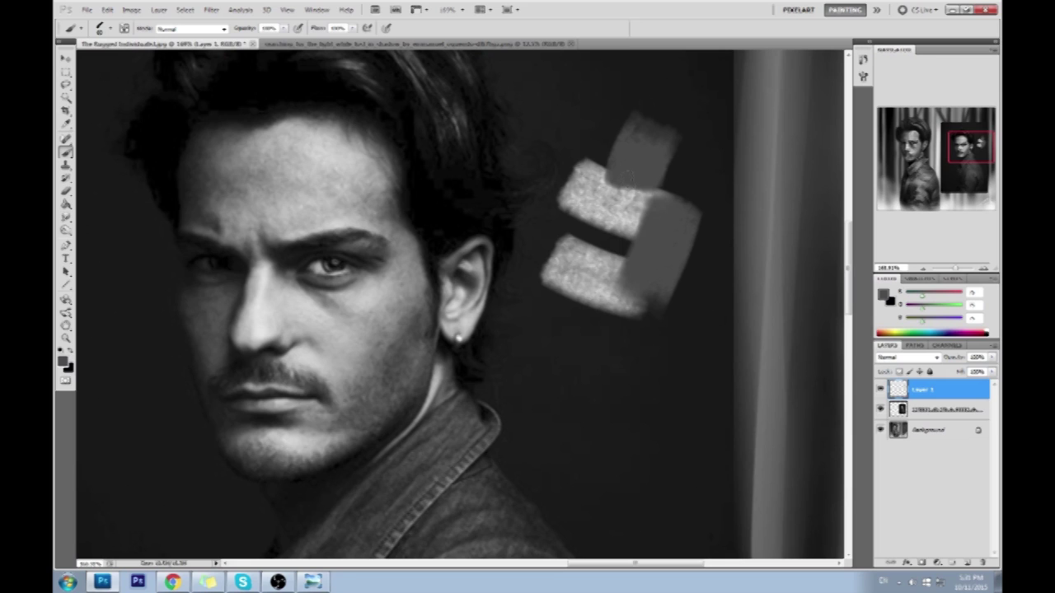
Step: Undo the grey patches, try a long stroke on the dark background, and undo it too
{"action": "key", "text": "ctrl+alt+z"}
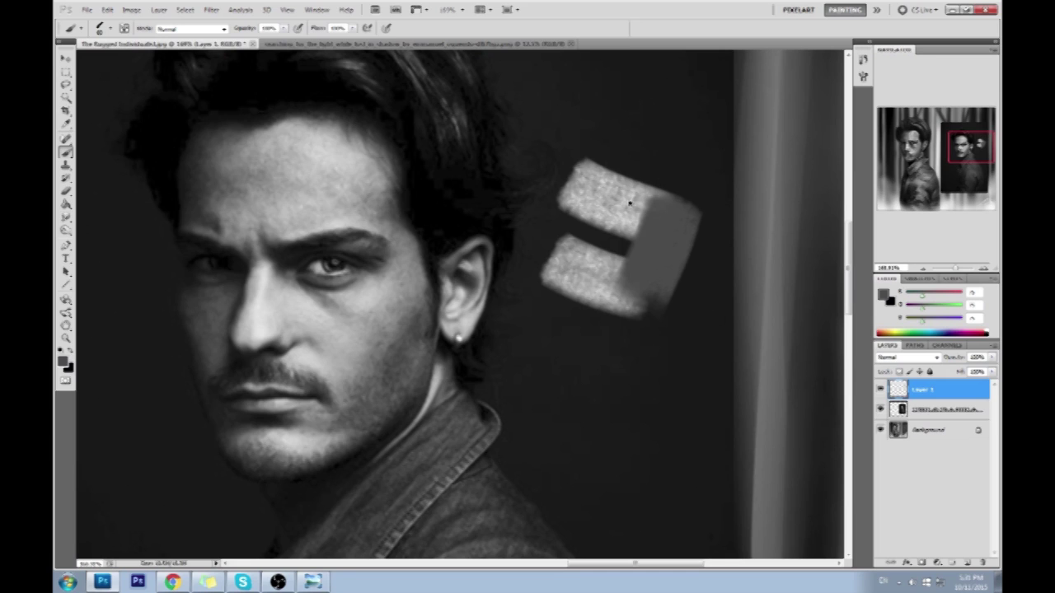
{"action": "key", "text": "ctrl+alt+z"}
{"action": "key", "text": "ctrl+alt+z"}
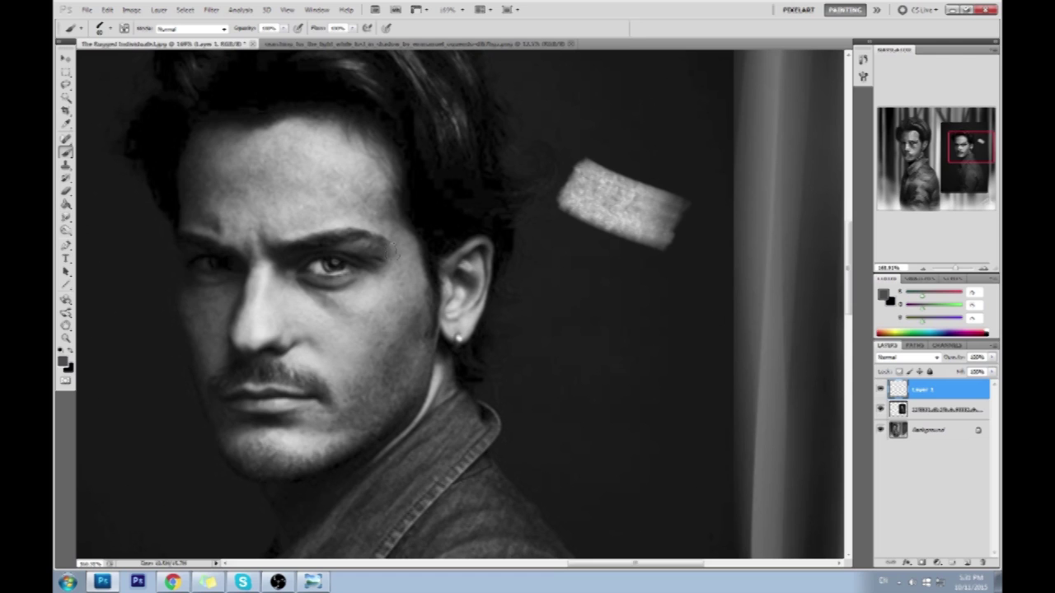
{"action": "key", "text": "ctrl+z"}
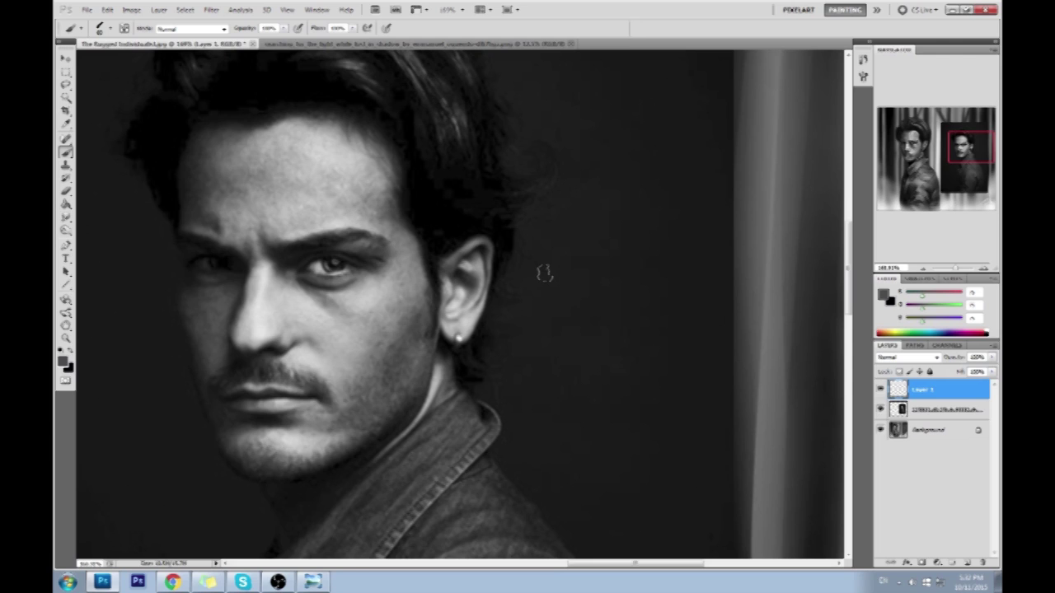
{"action": "left_click_drag", "start_coordinate": [531, 494], "coordinate": [665, 147]}
{"action": "key", "text": "ctrl+z"}
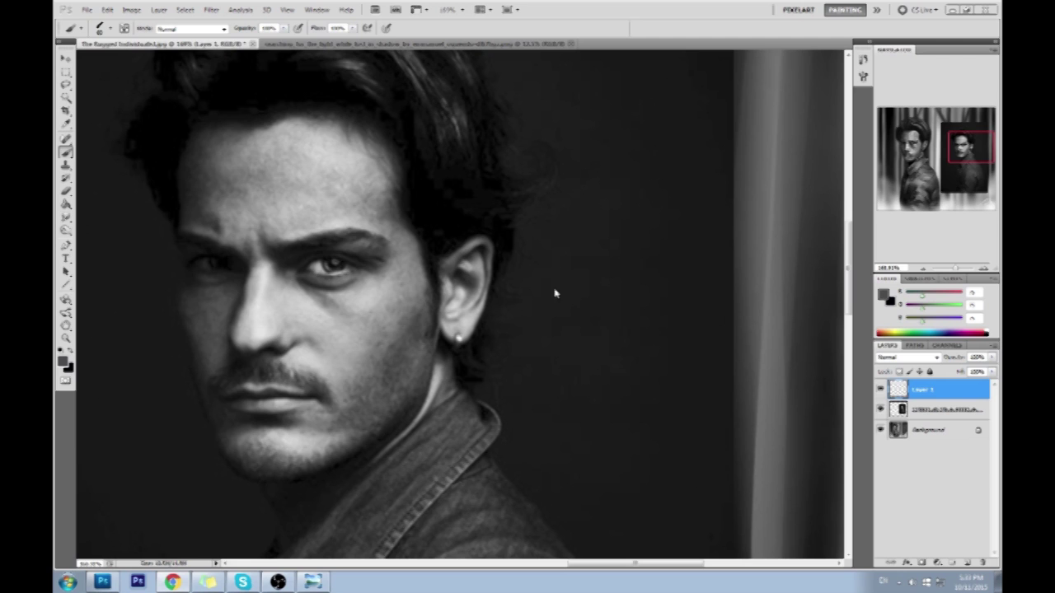
{"action": "key", "text": "ctrl+0"}
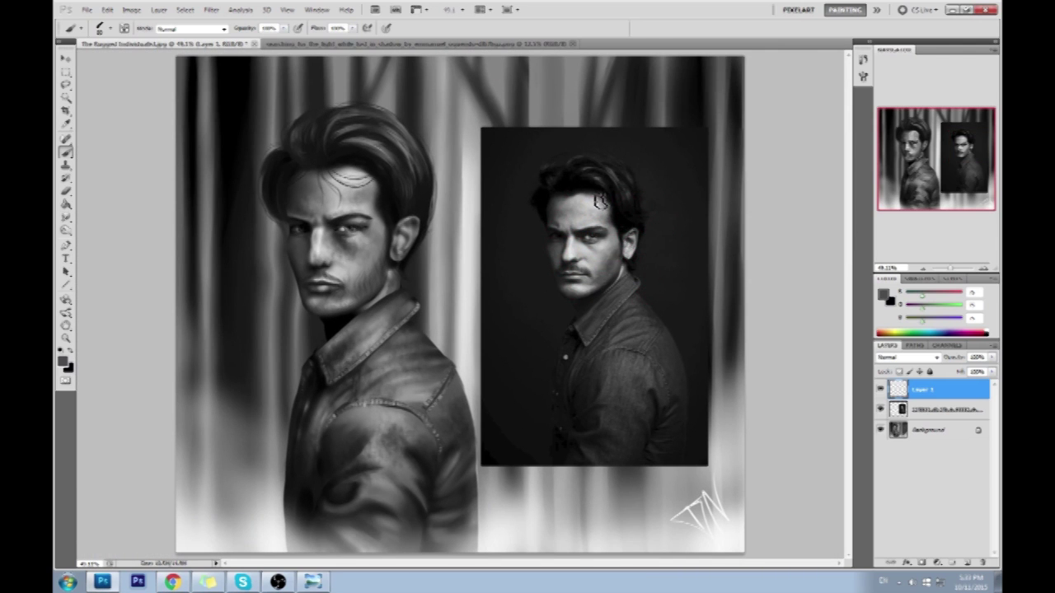
{"action": "mouse_move", "coordinate": [568, 199]}
{"action": "left_mouse_down"}
{"action": "mouse_move", "coordinate": [572, 264]}
{"action": "mouse_move", "coordinate": [552, 236]}
{"action": "mouse_move", "coordinate": [620, 235]}
{"action": "left_mouse_up"}
{"action": "key", "text": "ctrl+alt+z"}
{"action": "key", "text": "ctrl+alt+z"}
Step: Sample a light tone and draw thin eye, nose-base and vertical centre guide lines over the reference face
{"action": "left_click", "coordinate": [573, 252], "text": "alt"}
{"action": "left_click_drag", "start_coordinate": [548, 234], "coordinate": [619, 227]}
{"action": "left_click_drag", "start_coordinate": [549, 262], "coordinate": [579, 262]}
{"action": "left_click_drag", "start_coordinate": [572, 203], "coordinate": [581, 317]}
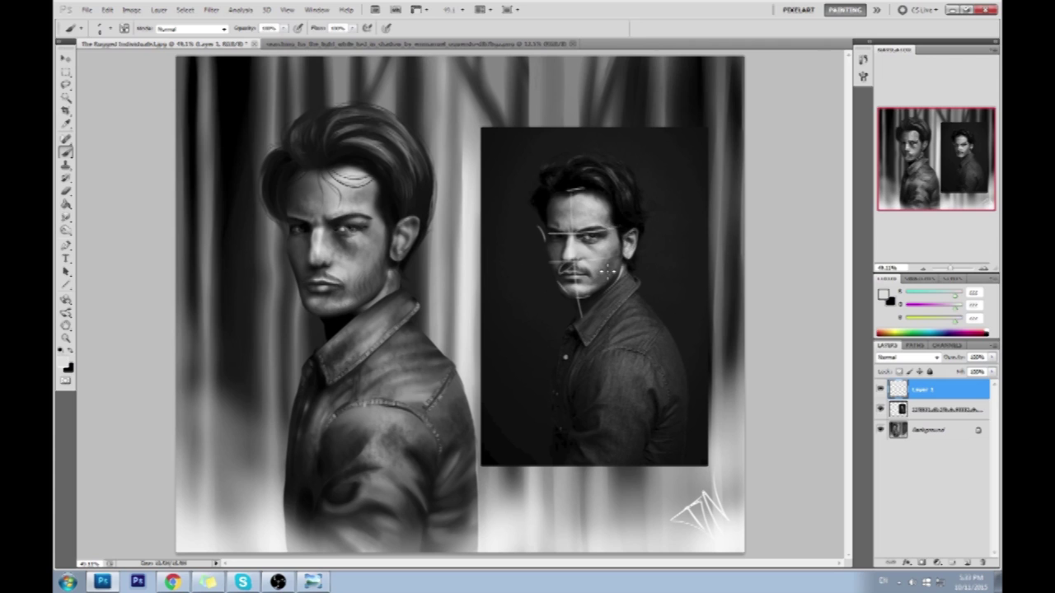
Step: Move the guide lines from the reference face onto the ear area of the painted man
{"action": "key", "text": "v"}
{"action": "left_click_drag", "start_coordinate": [591, 239], "coordinate": [407, 239]}
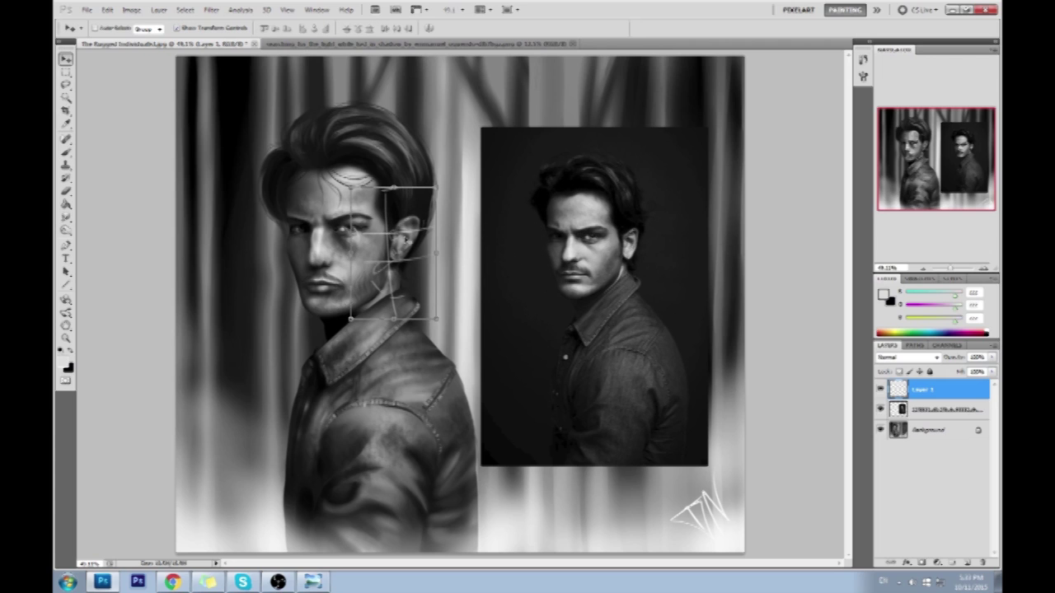
{"action": "key", "text": "b"}
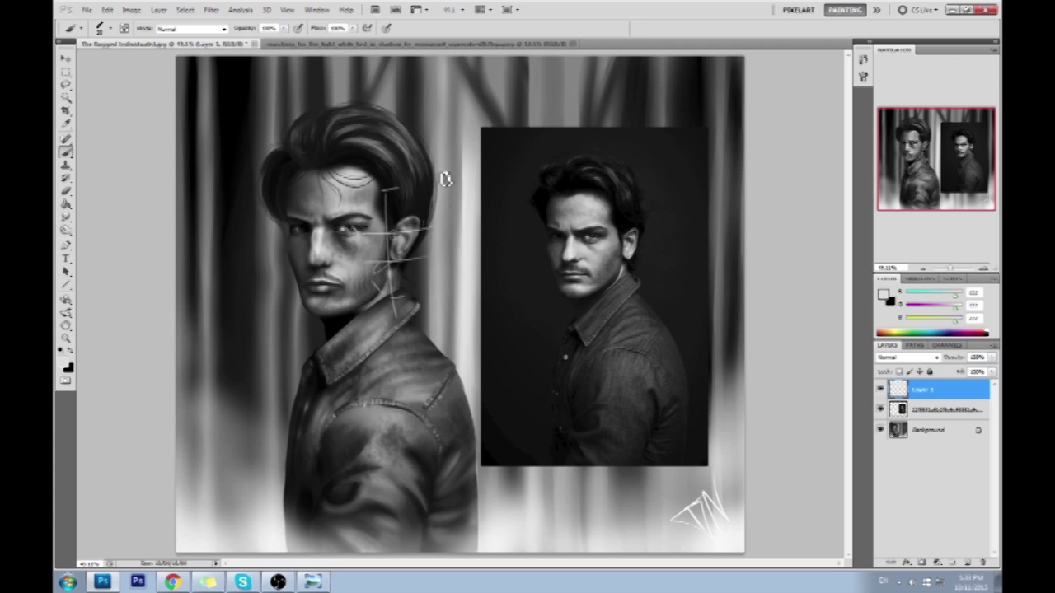
Step: Paint a large patch of sampled dark grey over the guide lines on the painted man's ear and jaw
{"action": "left_click", "coordinate": [589, 211], "text": "alt"}
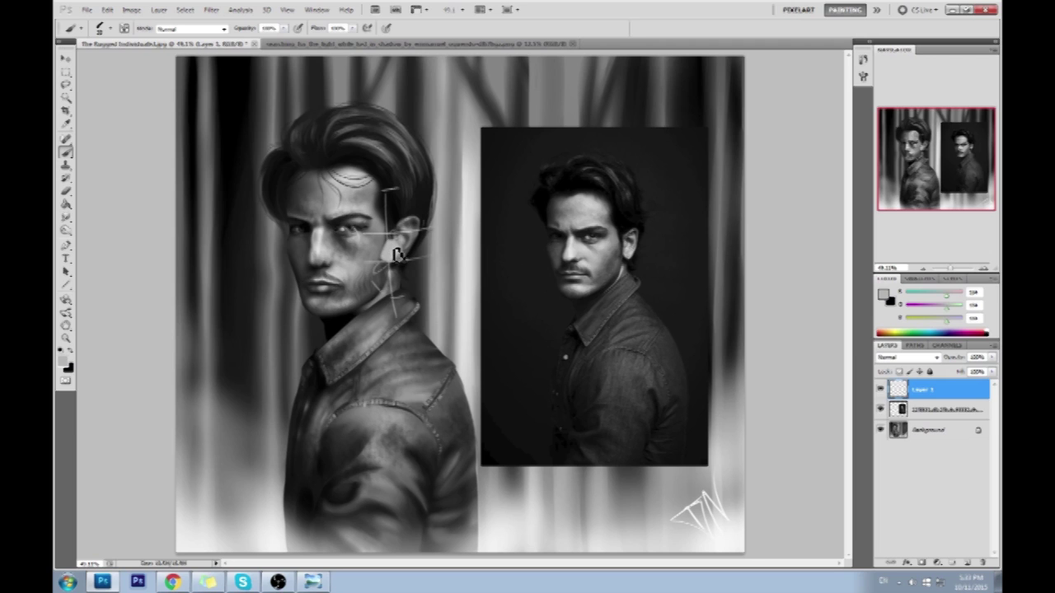
{"action": "left_click", "coordinate": [557, 209], "text": "alt"}
{"action": "mouse_move", "coordinate": [391, 204]}
{"action": "left_mouse_down"}
{"action": "mouse_move", "coordinate": [395, 264]}
{"action": "mouse_move", "coordinate": [424, 318]}
{"action": "left_mouse_up"}
Step: Sample a light grey from the reference face and dab several highlight shapes onto the dark patch
{"action": "left_click", "coordinate": [575, 245], "text": "alt"}
{"action": "left_click", "coordinate": [394, 255]}
{"action": "left_click", "coordinate": [412, 218]}
{"action": "left_click", "coordinate": [428, 266]}
{"action": "left_click", "coordinate": [404, 272]}
{"action": "left_click", "coordinate": [427, 242]}
{"action": "left_click", "coordinate": [425, 250]}
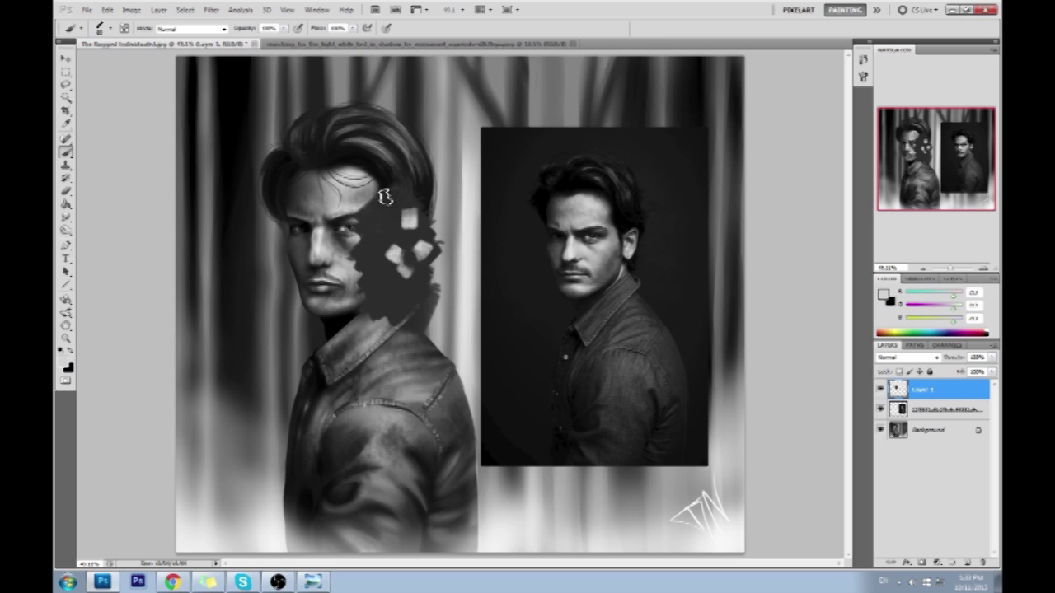
Step: Resample tones from the highlight dabs and block in grey temple and cheek shapes over the dark patch
{"action": "left_click", "coordinate": [408, 238], "text": "alt"}
{"action": "left_click", "coordinate": [409, 219], "text": "alt"}
{"action": "mouse_move", "coordinate": [406, 221]}
{"action": "left_mouse_down"}
{"action": "mouse_move", "coordinate": [384, 196]}
{"action": "mouse_move", "coordinate": [380, 223]}
{"action": "mouse_move", "coordinate": [391, 203]}
{"action": "left_mouse_up"}
{"action": "left_click", "coordinate": [409, 209], "text": "alt"}
{"action": "left_click", "coordinate": [396, 239], "text": "alt"}
{"action": "left_click", "coordinate": [401, 251], "text": "alt"}
{"action": "left_click", "coordinate": [376, 250]}
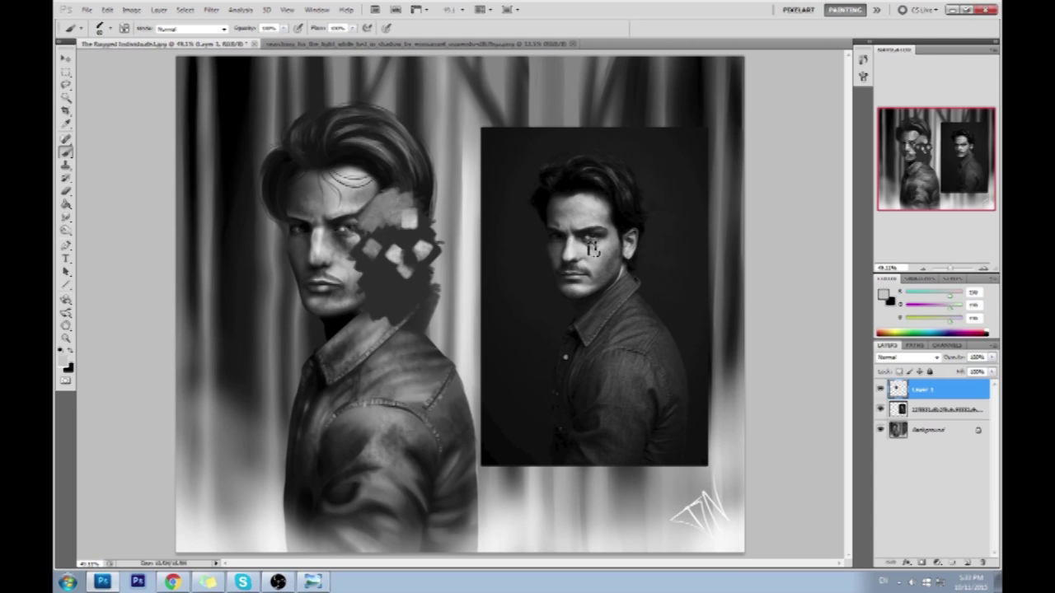
{"action": "left_click", "coordinate": [373, 250], "text": "alt"}
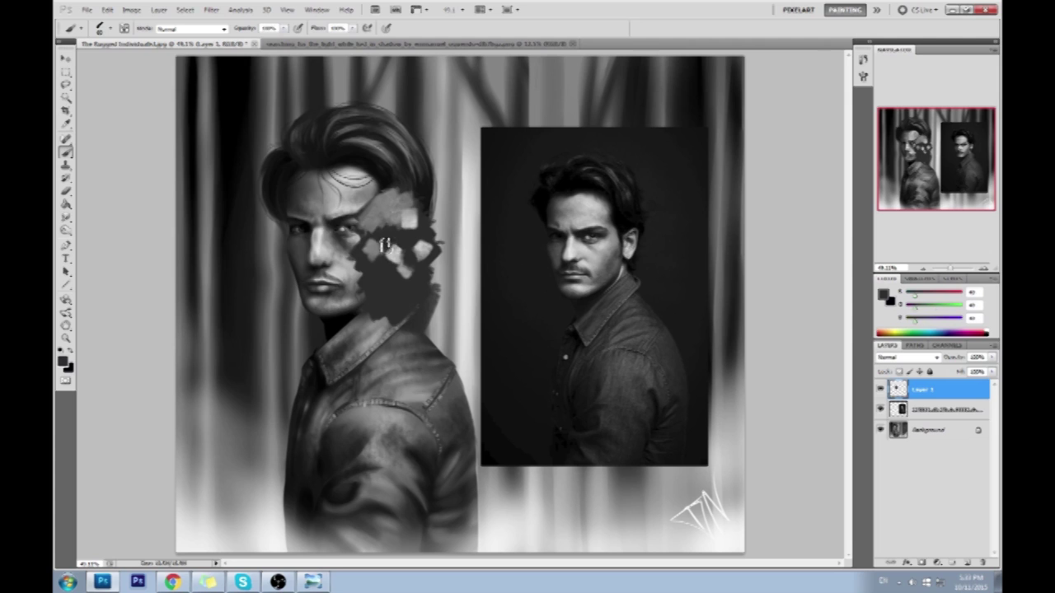
{"action": "left_click", "coordinate": [373, 251], "text": "alt"}
{"action": "left_click", "coordinate": [389, 265], "text": "alt"}
Step: Try circling the reference man's head with broad dark strokes, then undo them
{"action": "mouse_move", "coordinate": [596, 170]}
{"action": "left_mouse_down"}
{"action": "mouse_move", "coordinate": [645, 309]}
{"action": "mouse_move", "coordinate": [528, 213]}
{"action": "mouse_move", "coordinate": [663, 202]}
{"action": "mouse_move", "coordinate": [571, 305]}
{"action": "left_mouse_up"}
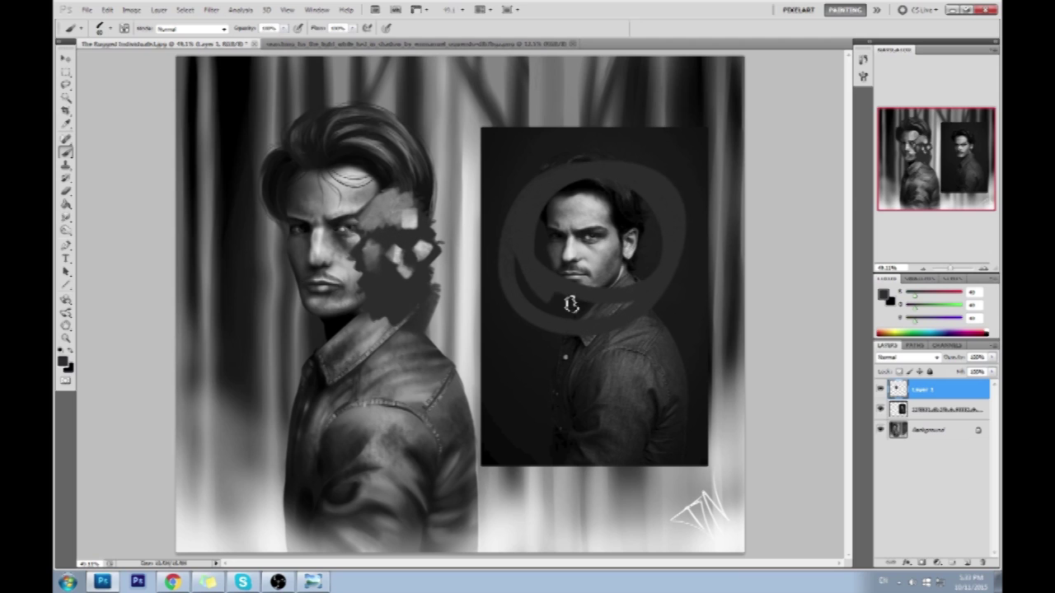
{"action": "key", "text": "ctrl+z"}
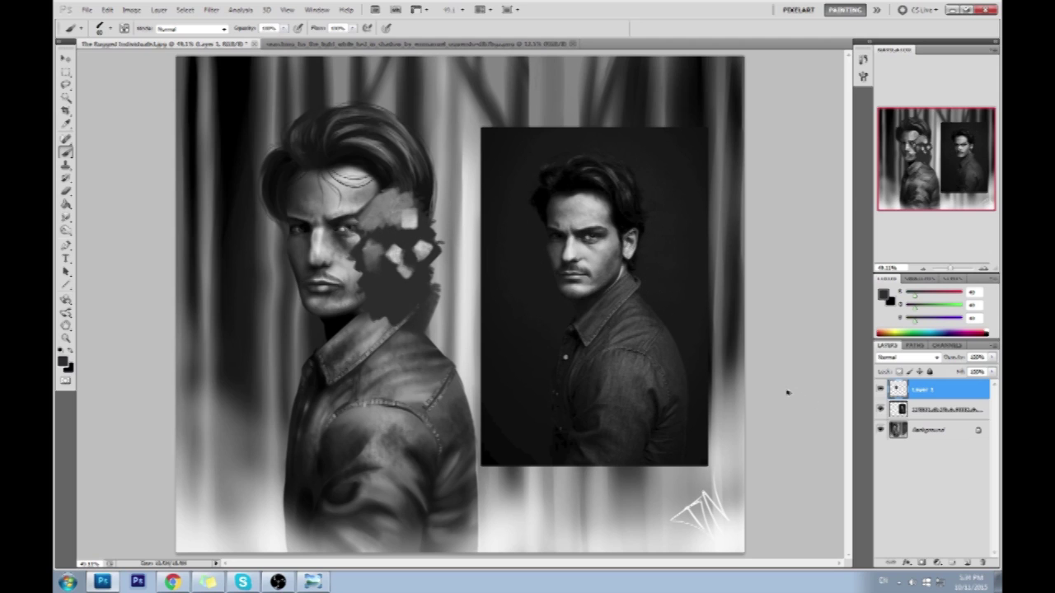
{"action": "mouse_move", "coordinate": [627, 174]}
{"action": "left_mouse_down"}
{"action": "mouse_move", "coordinate": [576, 309]}
{"action": "mouse_move", "coordinate": [629, 180]}
{"action": "left_mouse_up"}
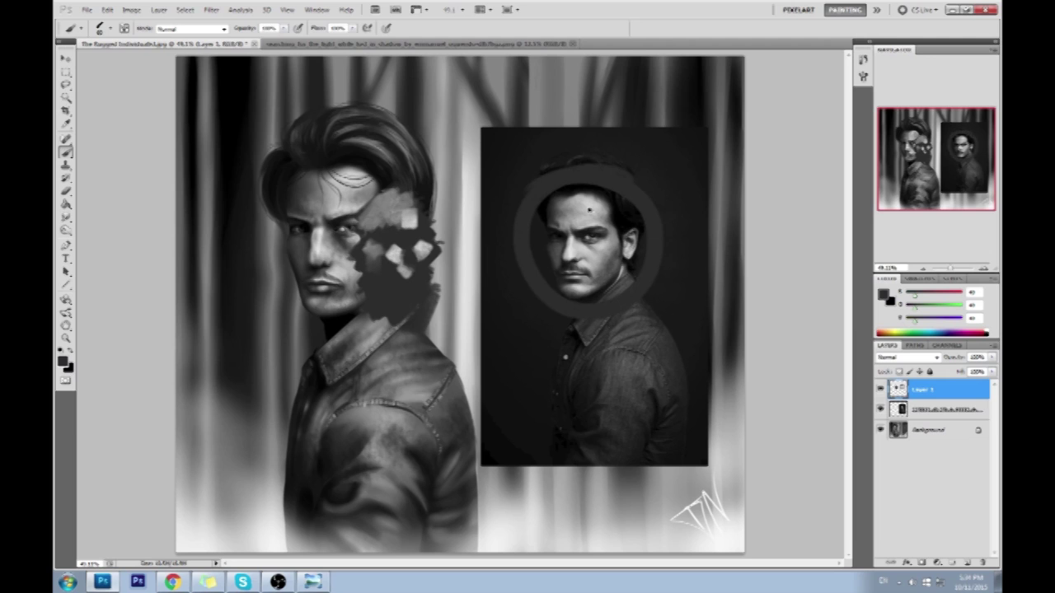
{"action": "key", "text": "ctrl+z"}
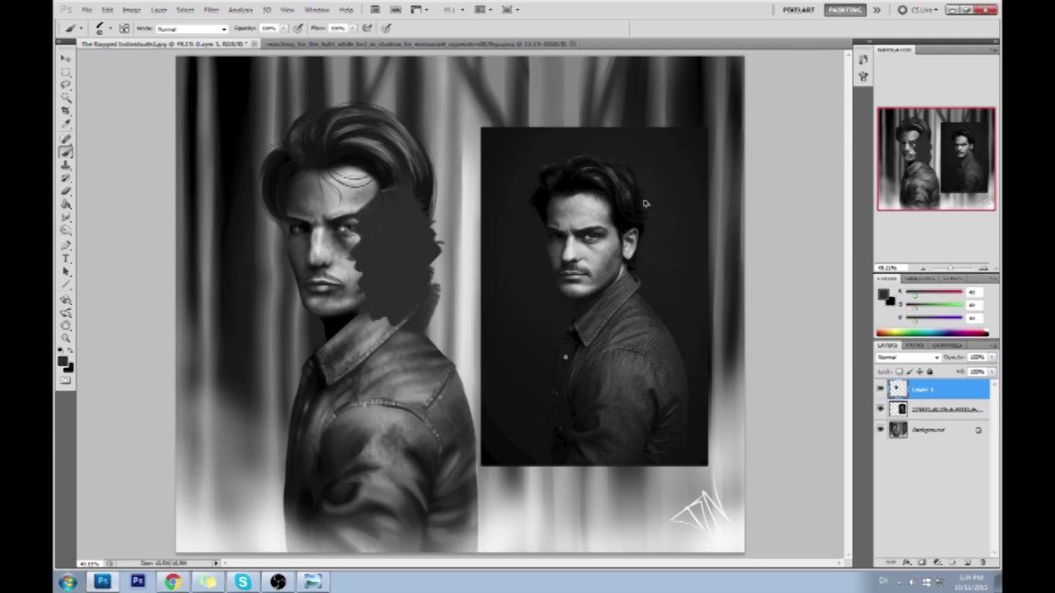
Step: Clear the demonstration paint and guide lines from the portrait, and hide the reference photo layer
{"action": "key", "text": "ctrl+alt+z"}
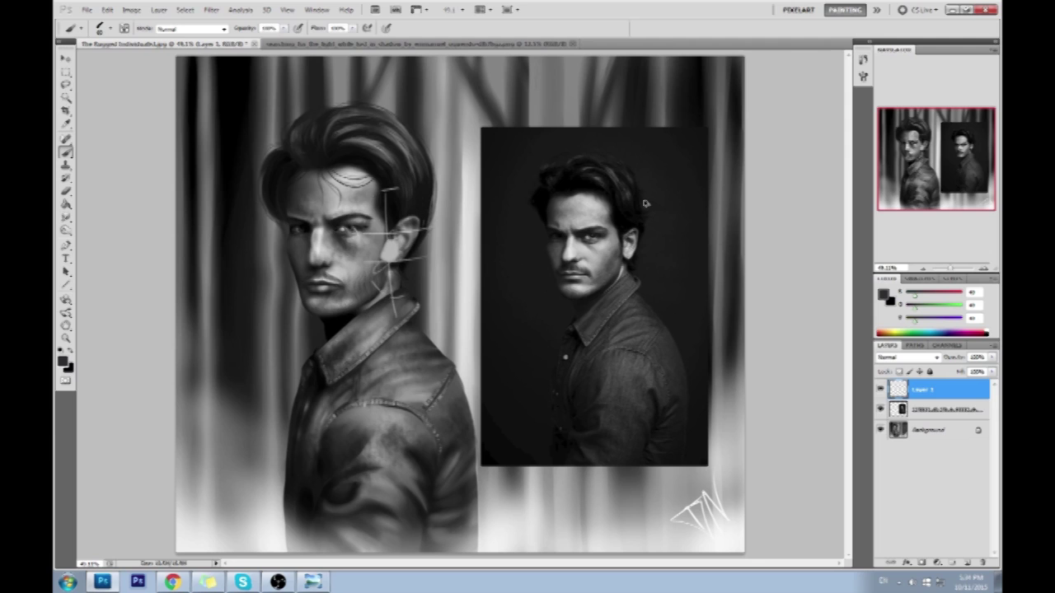
{"action": "left_click", "coordinate": [978, 563]}
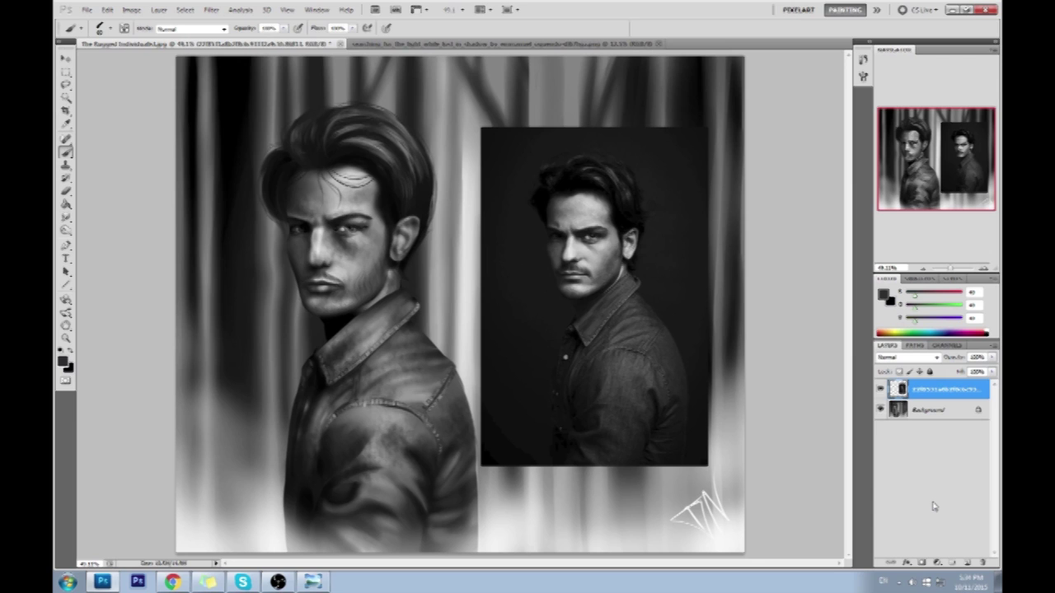
{"action": "left_click", "coordinate": [881, 389]}
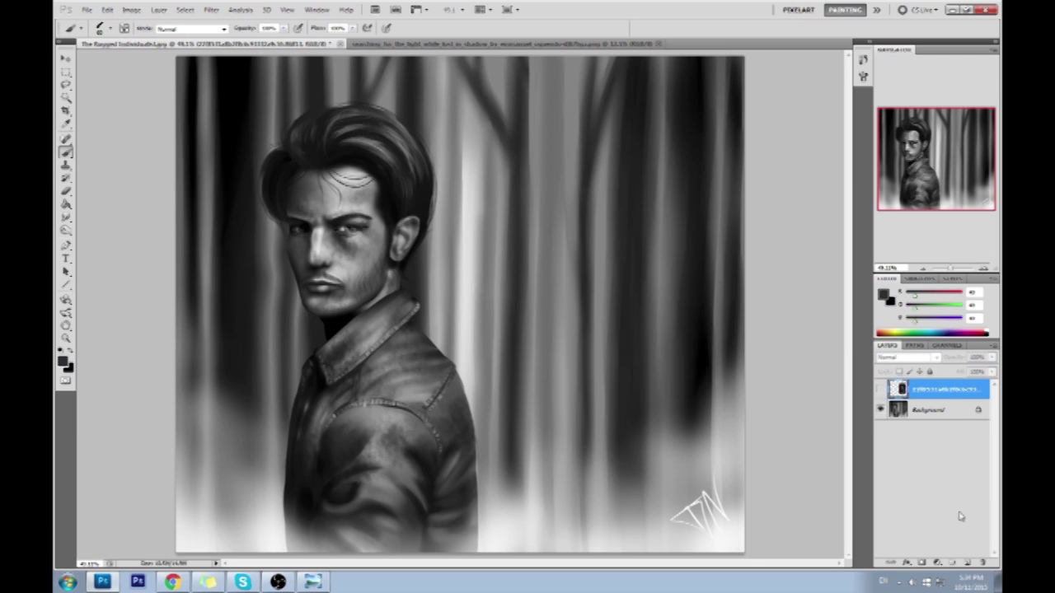
Step: Add a new layer and prepare a soft brush with near-black sampled from the painted man's hair
{"action": "left_click", "coordinate": [968, 562]}
{"action": "right_click", "coordinate": [526, 236]}
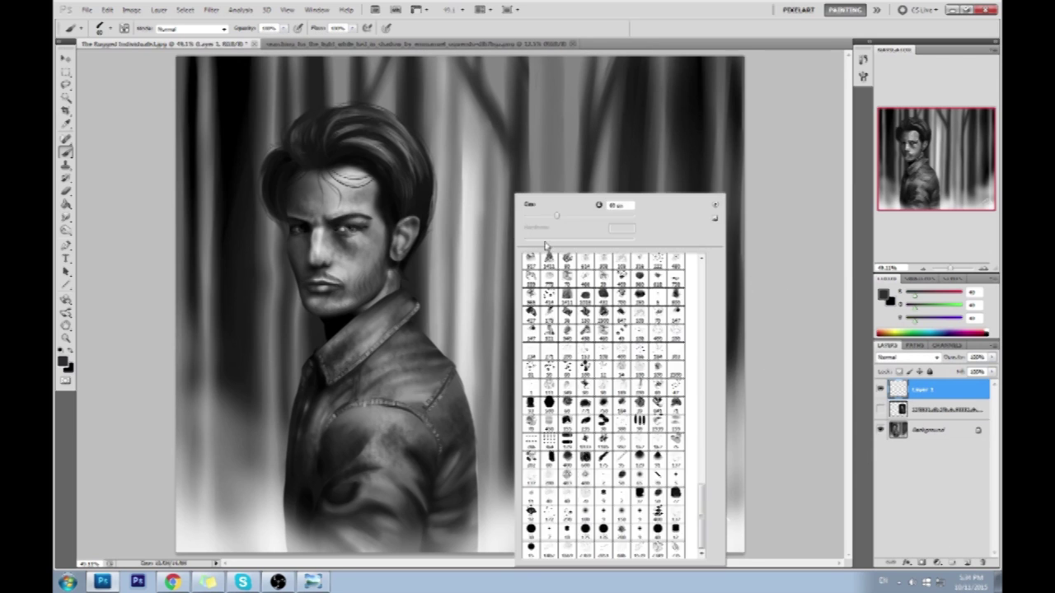
{"action": "left_click", "coordinate": [817, 404]}
{"action": "left_click", "coordinate": [389, 187], "text": "alt"}
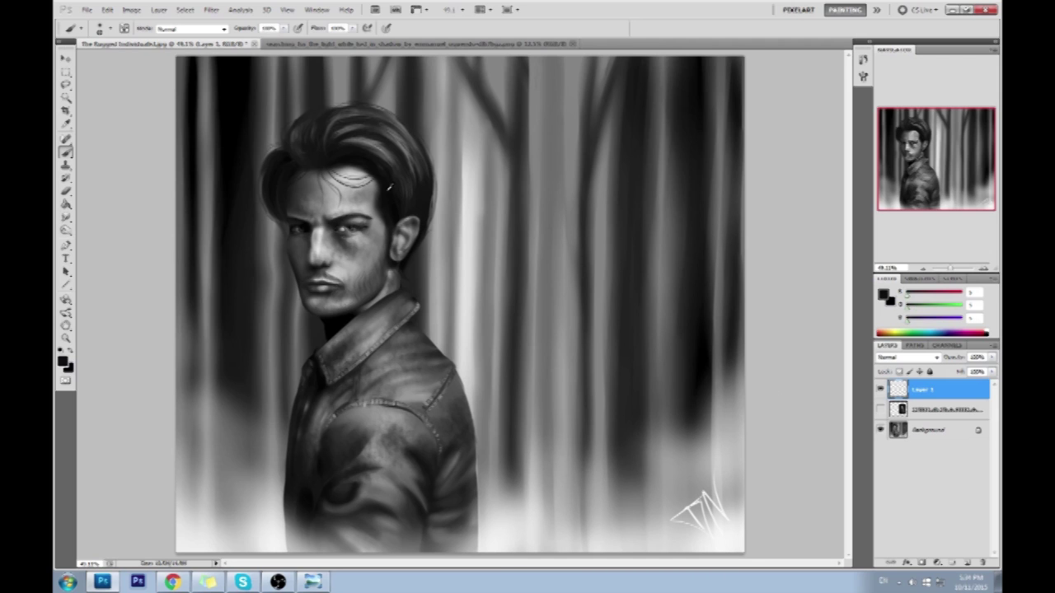
Step: Darken the forest background on the man's shadowed side to near-black with a very large soft brush
{"action": "key", "text": "]"}
{"action": "key", "text": "]"}
{"action": "key", "text": "]"}
{"action": "key", "text": "]"}
{"action": "key", "text": "]"}
{"action": "key", "text": "]"}
{"action": "key", "text": "]"}
{"action": "key", "text": "]"}
{"action": "key", "text": "]"}
{"action": "key", "text": "]"}
{"action": "key", "text": "]"}
{"action": "key", "text": "]"}
{"action": "key", "text": "]"}
{"action": "key", "text": "]"}
{"action": "key", "text": "]"}
{"action": "key", "text": "]"}
{"action": "key", "text": "]"}
{"action": "key", "text": "]"}
{"action": "key", "text": "]"}
{"action": "key", "text": "]"}
{"action": "left_click", "coordinate": [216, 237]}
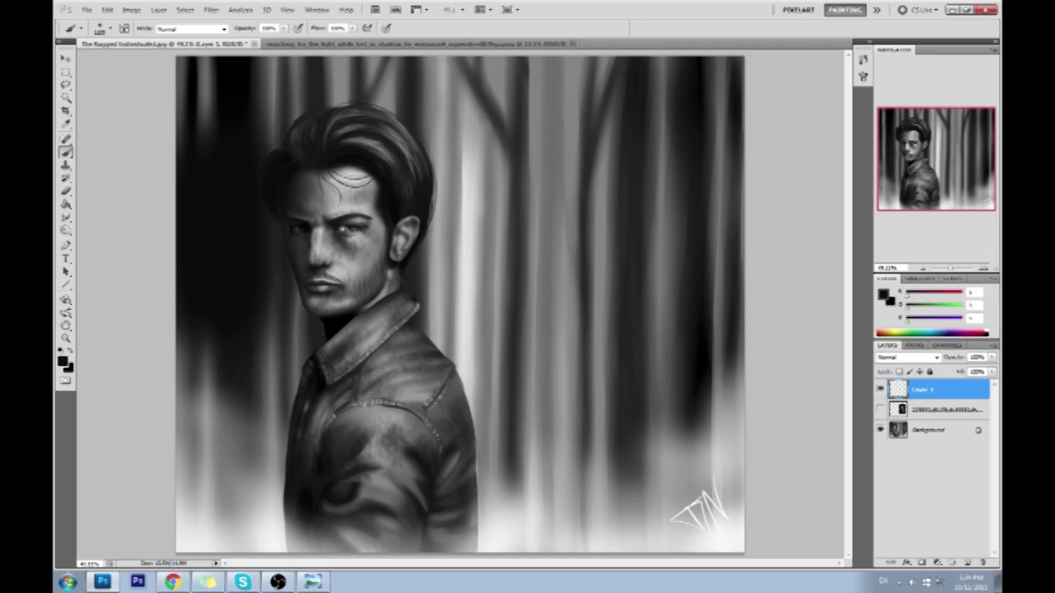
{"action": "key", "text": "["}
{"action": "key", "text": "["}
{"action": "key", "text": "["}
{"action": "mouse_move", "coordinate": [209, 181]}
{"action": "left_mouse_down"}
{"action": "mouse_move", "coordinate": [251, 288]}
{"action": "mouse_move", "coordinate": [247, 276]}
{"action": "mouse_move", "coordinate": [202, 362]}
{"action": "mouse_move", "coordinate": [142, 253]}
{"action": "left_mouse_up"}
{"action": "mouse_move", "coordinate": [142, 417]}
{"action": "left_mouse_down"}
{"action": "mouse_move", "coordinate": [191, 451]}
{"action": "mouse_move", "coordinate": [223, 445]}
{"action": "left_mouse_up"}
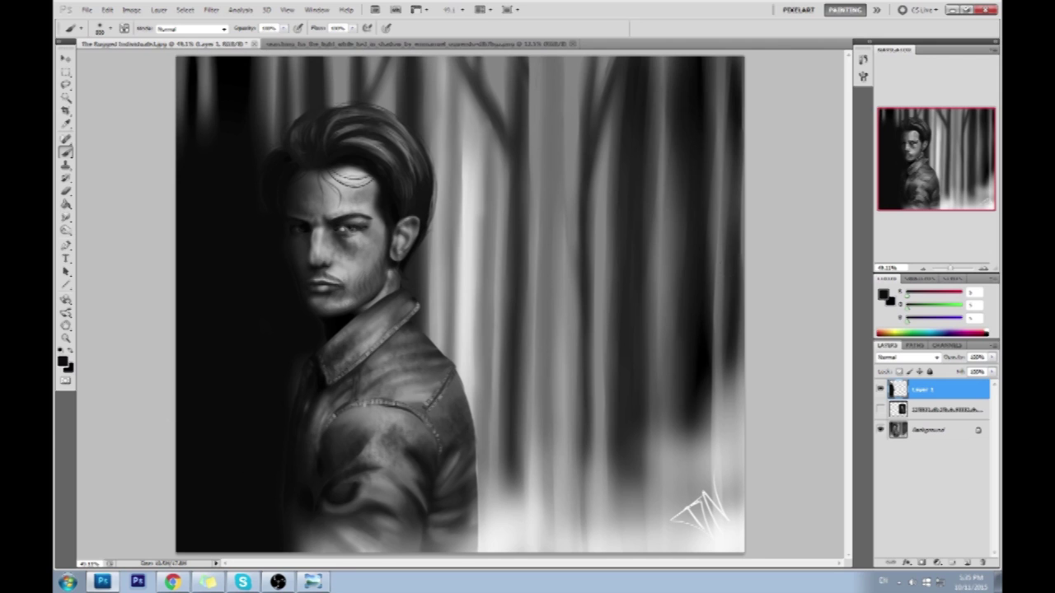
Step: Check the reference in Windows Photo Viewer, and extend the near-black background above and behind the man's head
{"action": "left_click", "coordinate": [313, 582]}
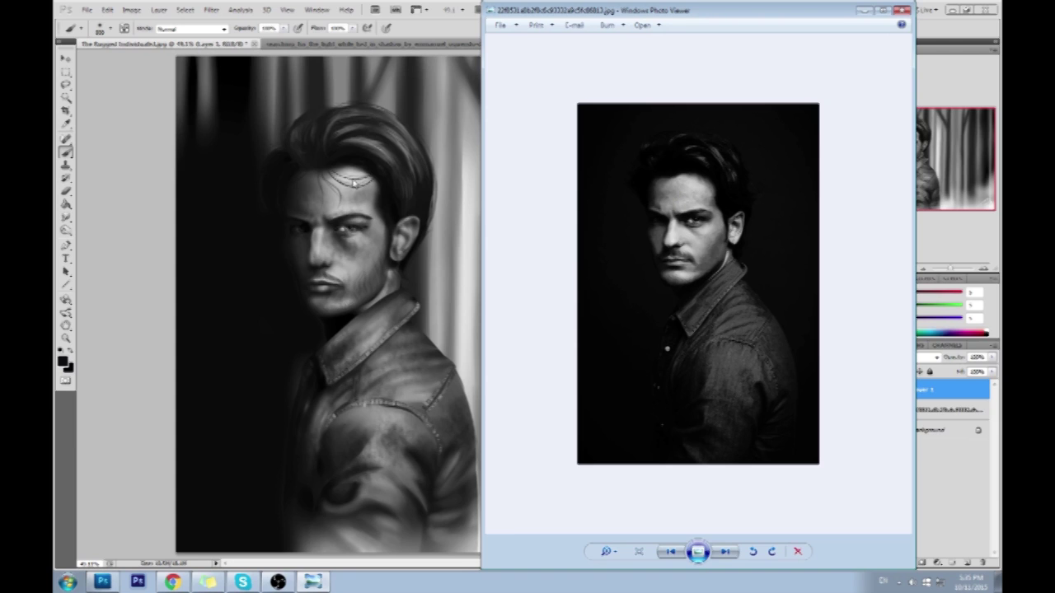
{"action": "left_click", "coordinate": [864, 12]}
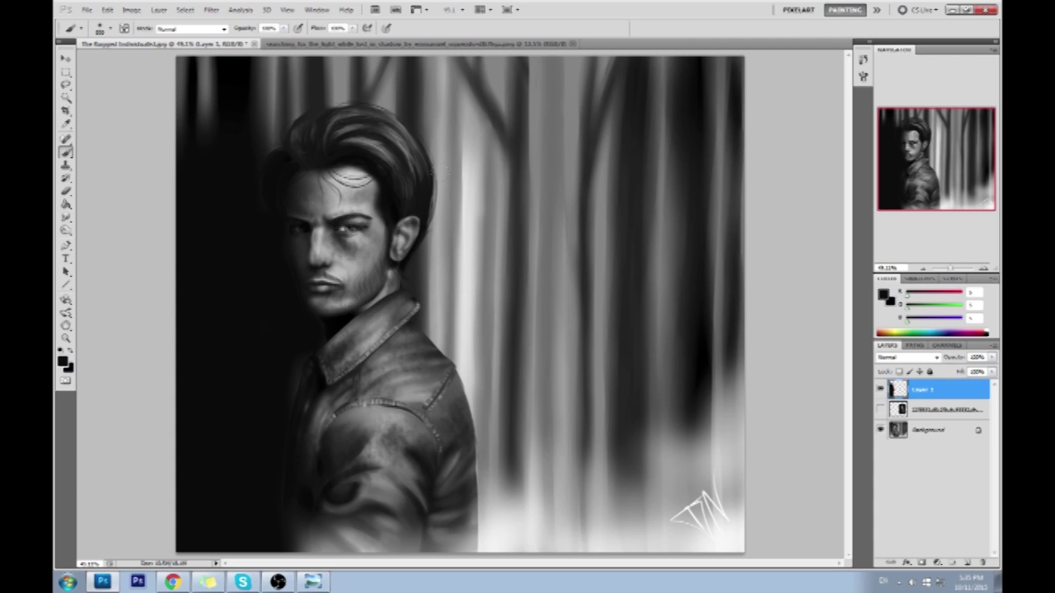
{"action": "key", "text": "ctrl+minus"}
{"action": "mouse_move", "coordinate": [320, 144]}
{"action": "left_mouse_down"}
{"action": "mouse_move", "coordinate": [342, 156]}
{"action": "mouse_move", "coordinate": [272, 152]}
{"action": "left_mouse_up"}
{"action": "mouse_move", "coordinate": [412, 148]}
{"action": "left_mouse_down"}
{"action": "mouse_move", "coordinate": [358, 111]}
{"action": "mouse_move", "coordinate": [462, 165]}
{"action": "mouse_move", "coordinate": [458, 206]}
{"action": "left_mouse_up"}
Step: Shade the edge of the face's shadowed side with sampled near-black, using a smaller brush at reduced opacity
{"action": "left_click", "coordinate": [324, 239], "text": "alt"}
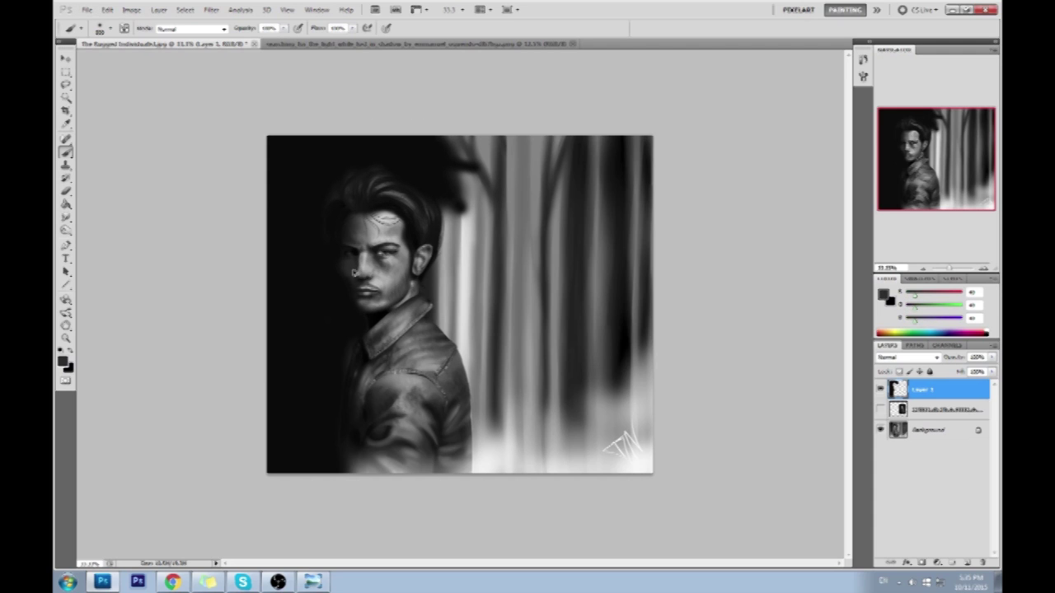
{"action": "left_click", "coordinate": [384, 269], "text": "alt"}
{"action": "left_click", "coordinate": [368, 265], "text": "alt"}
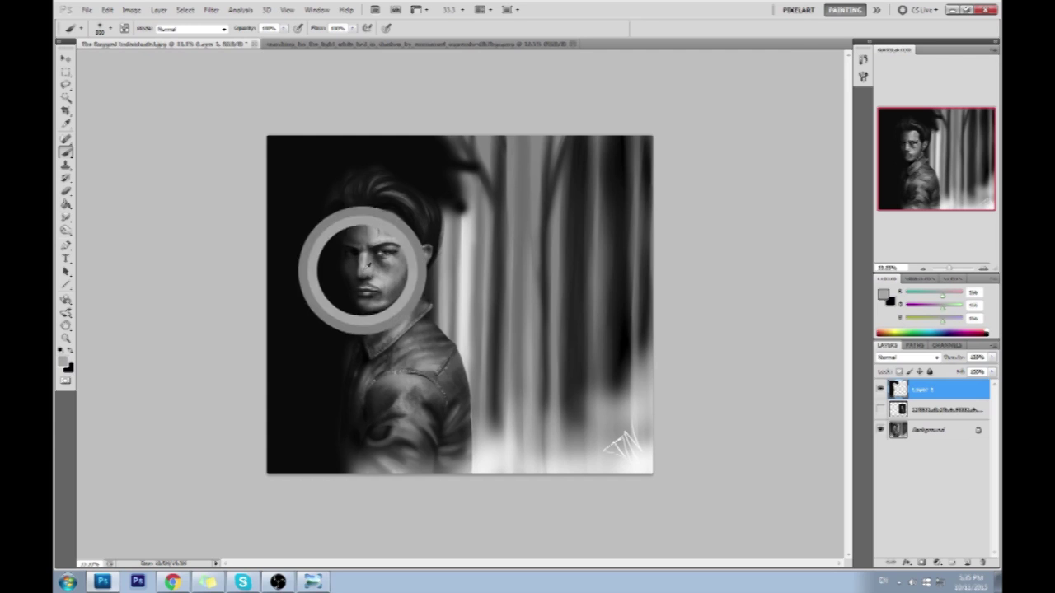
{"action": "left_click", "coordinate": [368, 243], "text": "alt"}
{"action": "left_click", "coordinate": [339, 239], "text": "alt"}
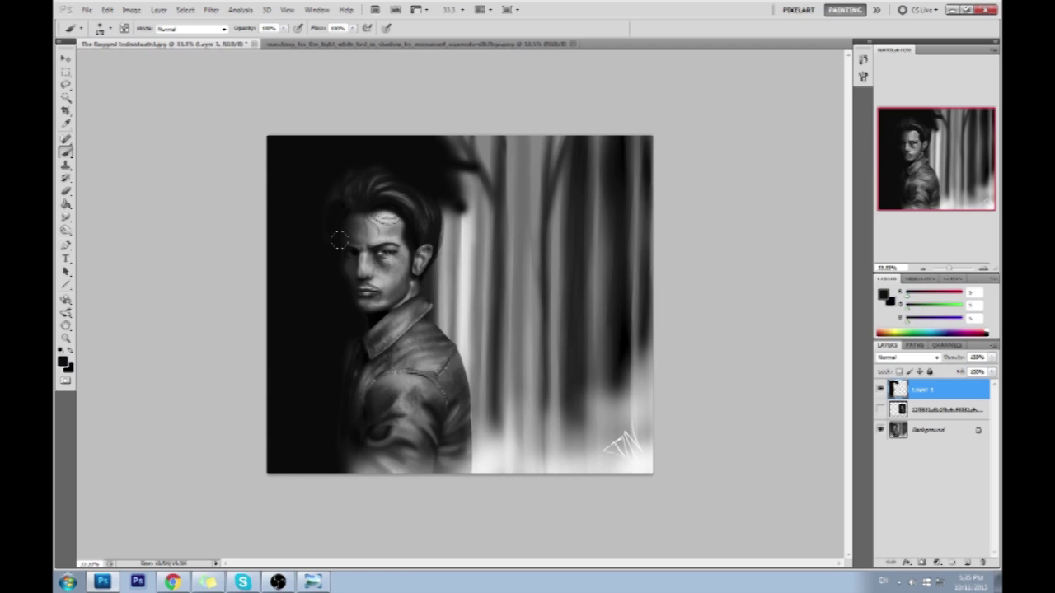
{"action": "left_click_drag", "start_coordinate": [283, 28], "coordinate": [266, 112]}
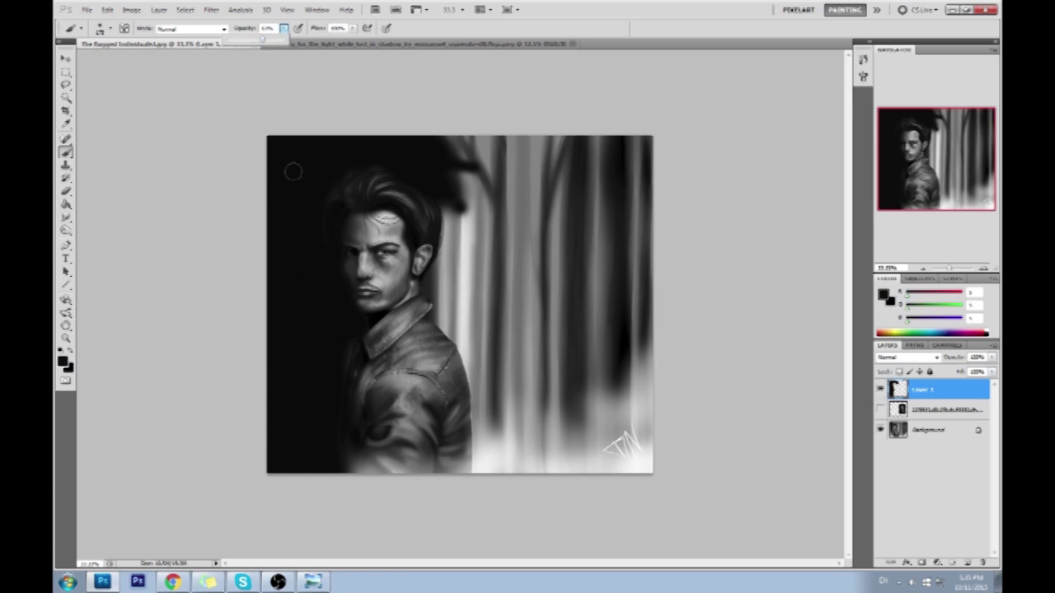
{"action": "left_click", "coordinate": [339, 239]}
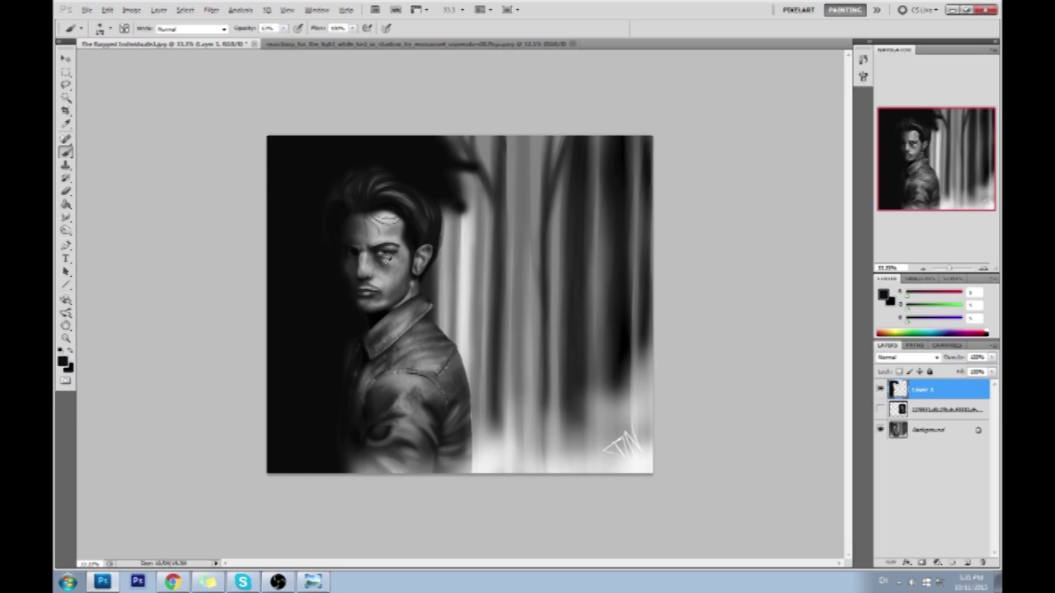
Step: Lower the brush opacity further and blend sampled greys and darks across the shadowed cheek beside the nose
{"action": "left_click", "coordinate": [347, 264], "text": "alt"}
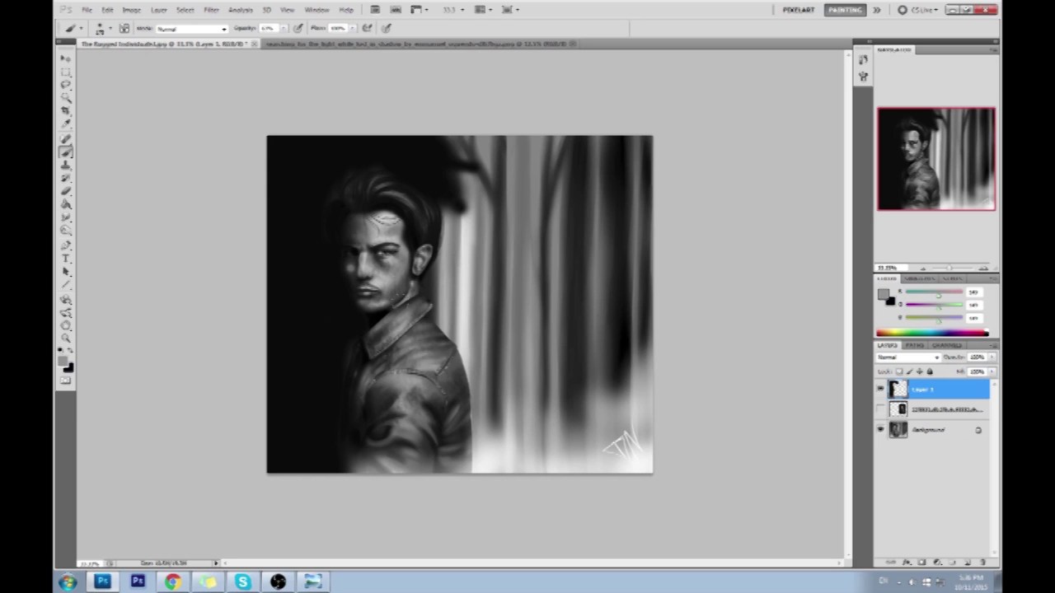
{"action": "left_click", "coordinate": [283, 28]}
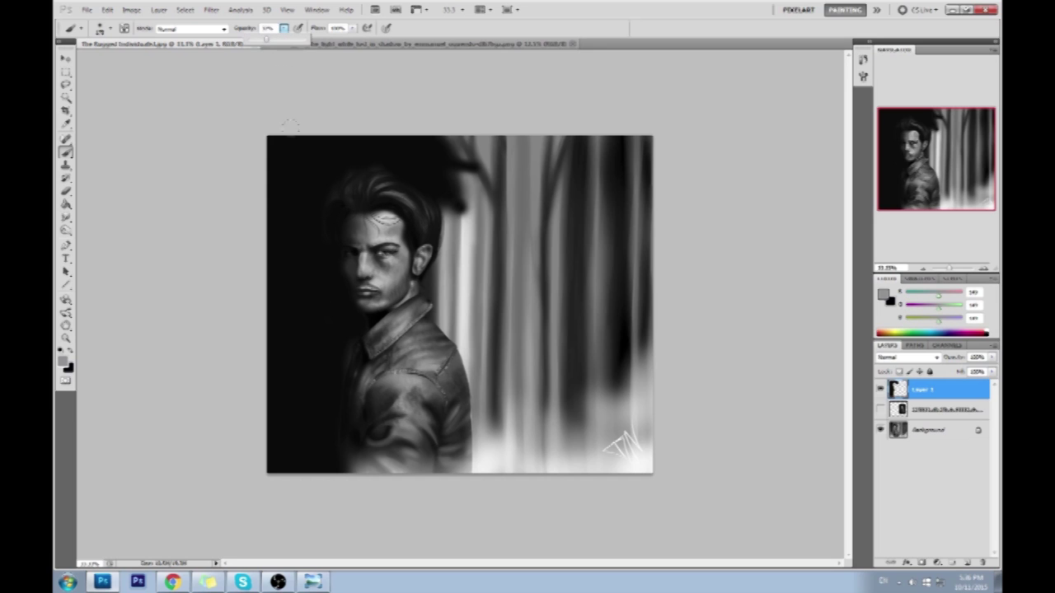
{"action": "left_click", "coordinate": [347, 261]}
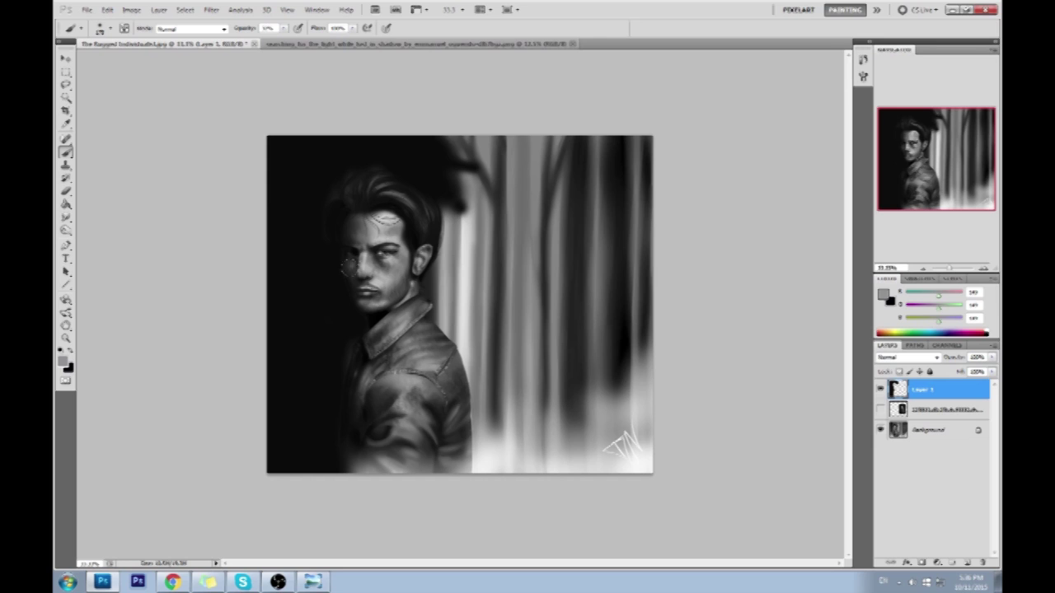
{"action": "left_click", "coordinate": [345, 263], "text": "alt"}
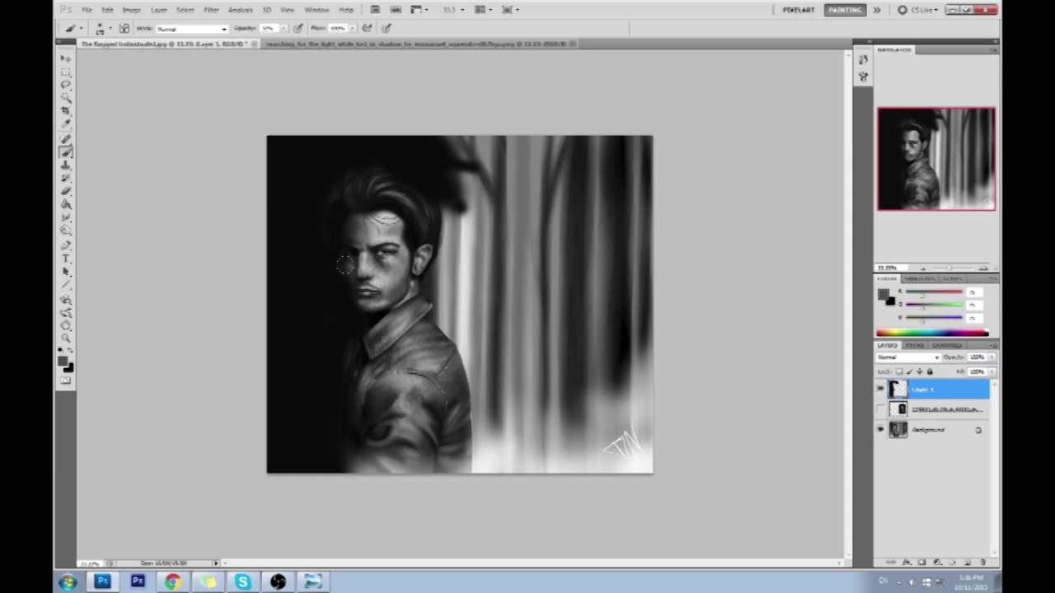
{"action": "left_click", "coordinate": [346, 263], "text": "alt"}
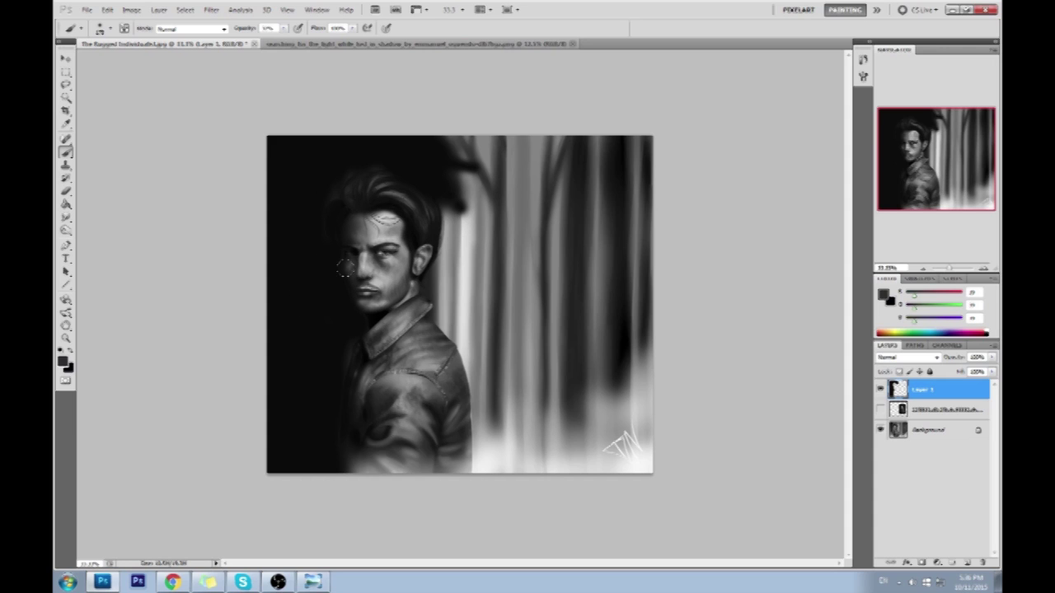
{"action": "left_click", "coordinate": [335, 265], "text": "alt"}
{"action": "left_click", "coordinate": [336, 289], "text": "alt"}
{"action": "left_click", "coordinate": [368, 297], "text": "alt"}
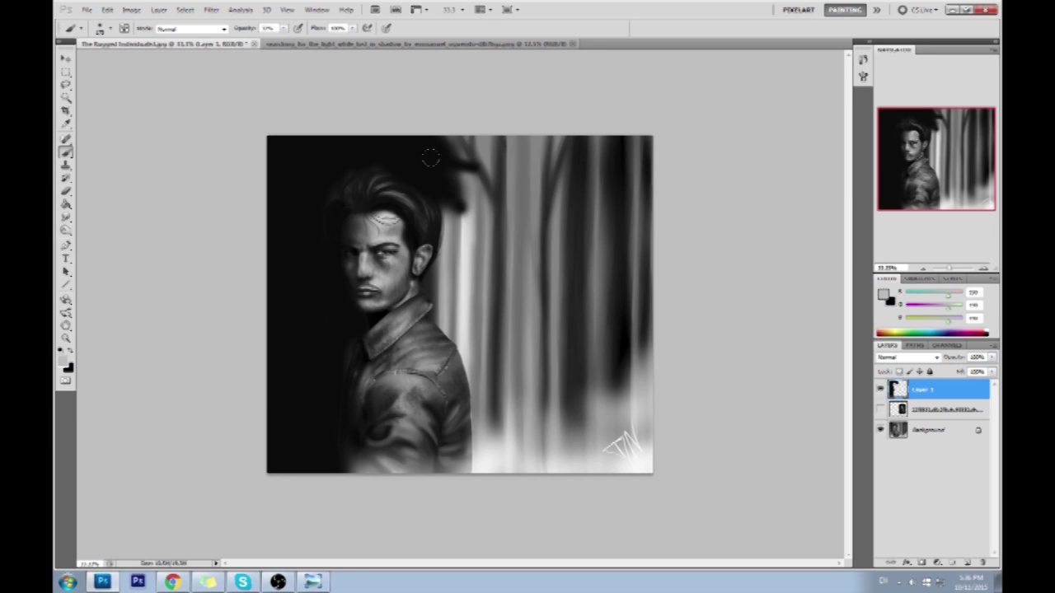
Step: Refine the shading around the nose, shadowed cheek and forehead with tones sampled from the face
{"action": "left_click", "coordinate": [353, 265], "text": "alt"}
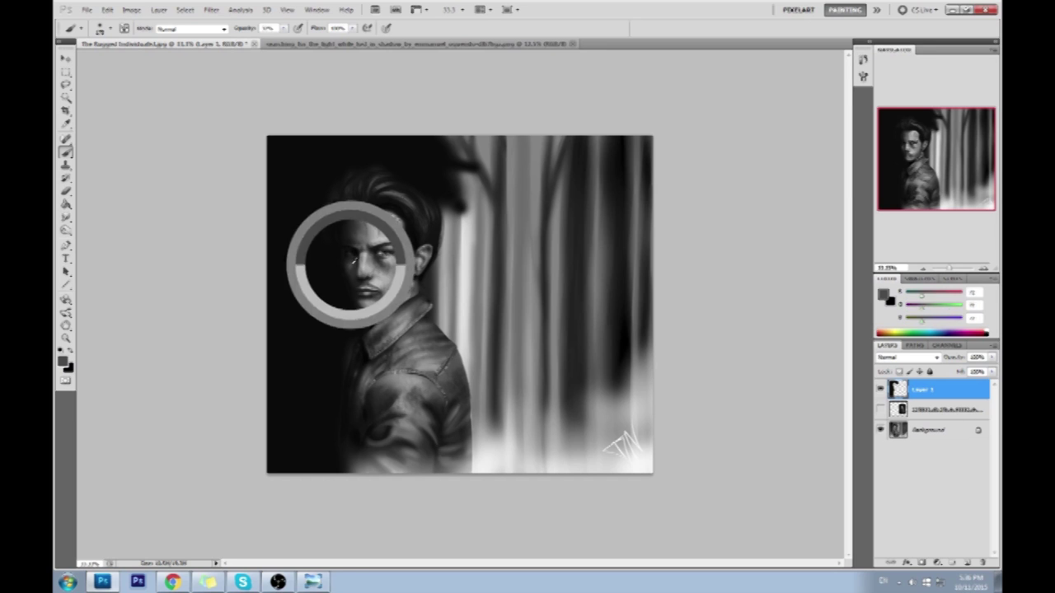
{"action": "left_click", "coordinate": [359, 280], "text": "alt"}
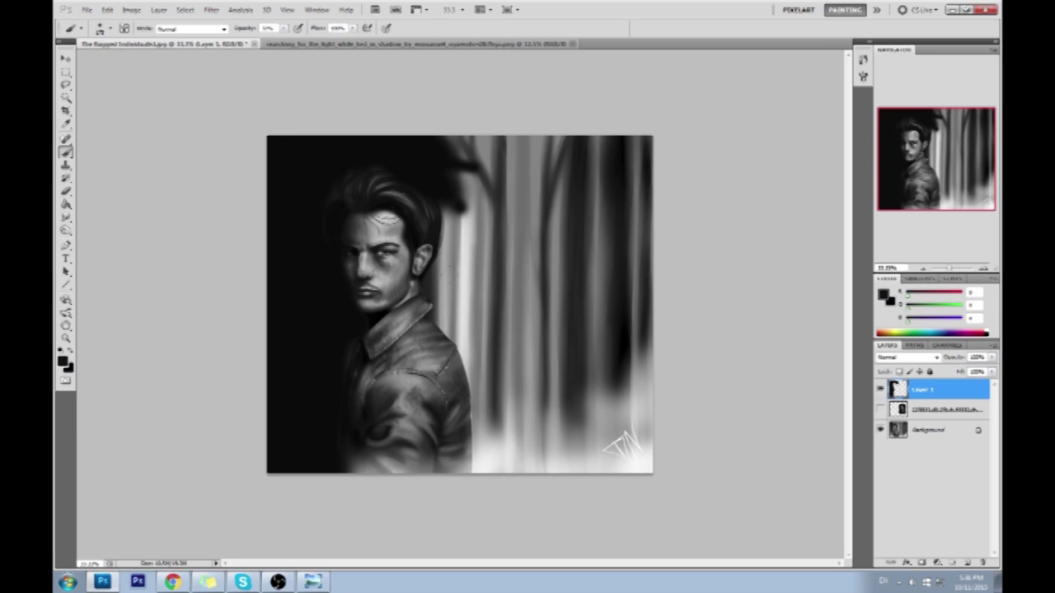
{"action": "left_click", "coordinate": [348, 276], "text": "alt"}
{"action": "left_click", "coordinate": [354, 273], "text": "alt"}
{"action": "left_click", "coordinate": [353, 284], "text": "alt"}
{"action": "left_click", "coordinate": [385, 220], "text": "alt"}
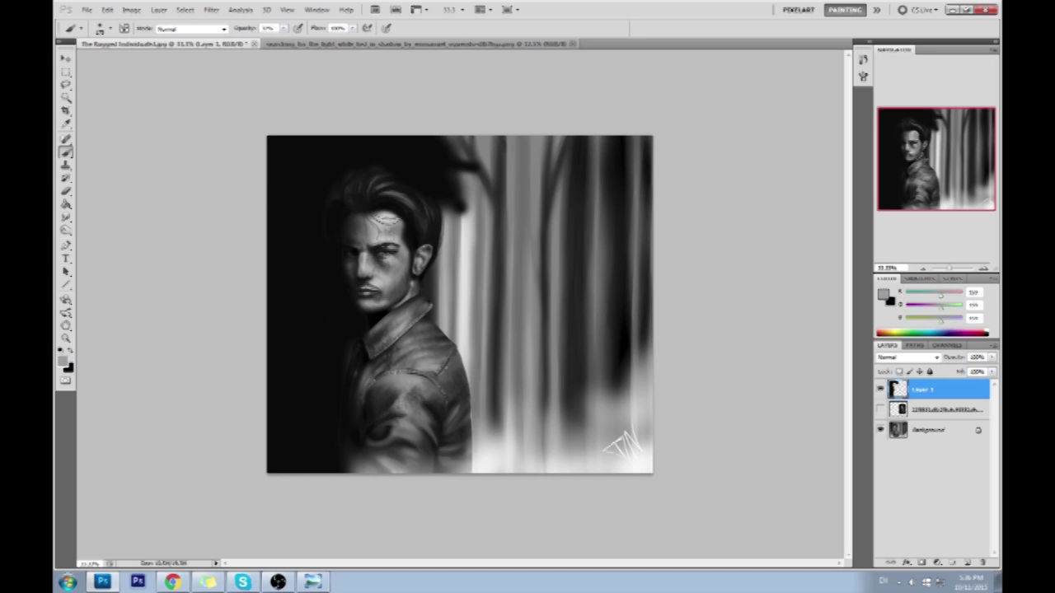
{"action": "left_click", "coordinate": [384, 241], "text": "alt"}
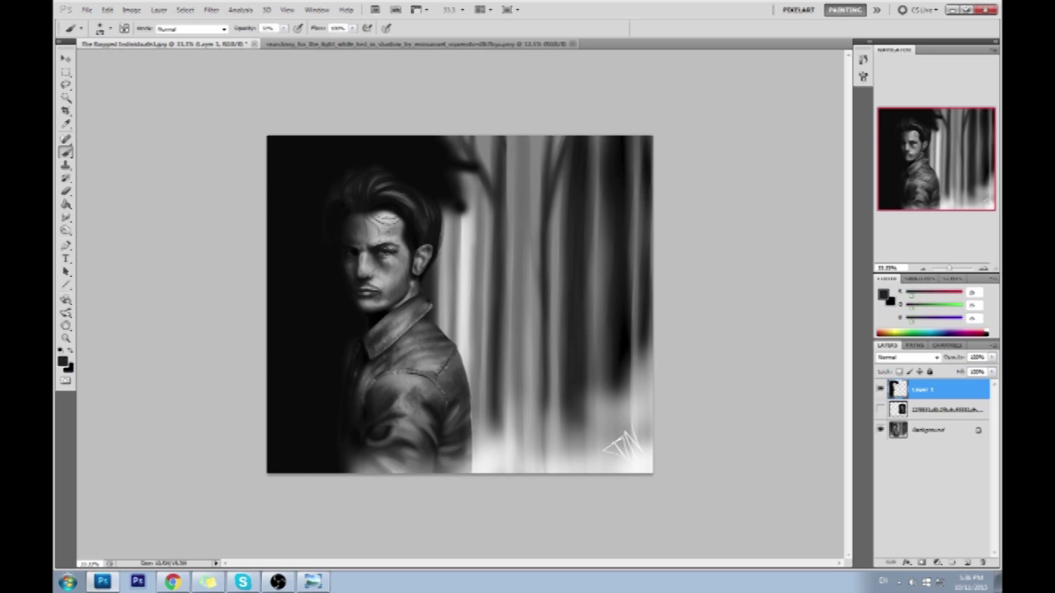
Step: Compare with the reference in Windows Photo Viewer, and lighten the cheek below the lit eye with sampled grey
{"action": "left_click", "coordinate": [313, 582]}
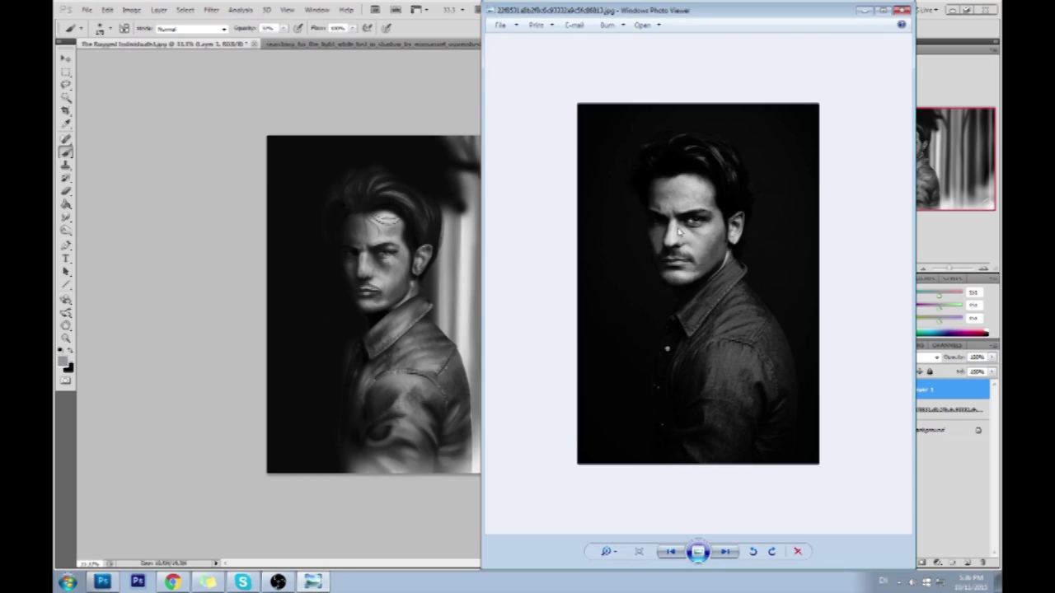
{"action": "left_click", "coordinate": [268, 353]}
{"action": "left_click", "coordinate": [384, 278], "text": "alt"}
{"action": "left_click_drag", "start_coordinate": [382, 268], "coordinate": [377, 267]}
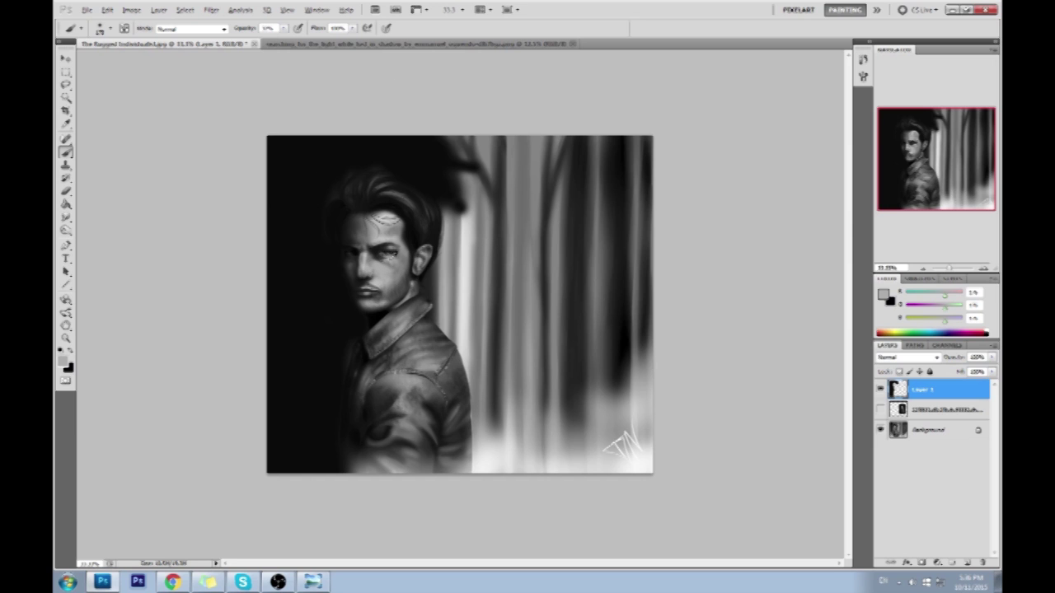
{"action": "left_click", "coordinate": [389, 257], "text": "alt"}
{"action": "key", "text": "ctrl+space"}
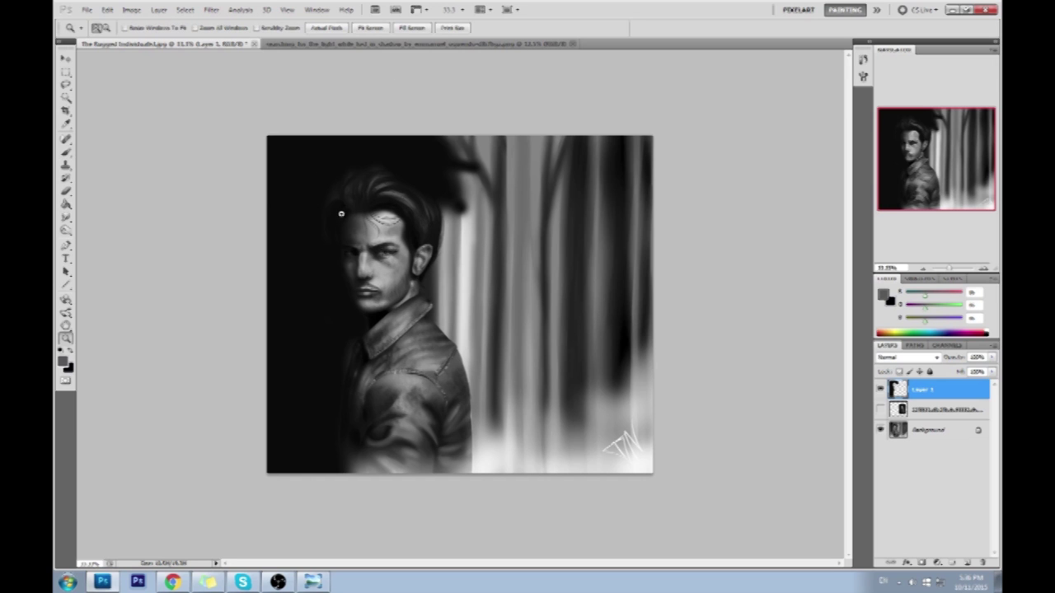
{"action": "left_click_drag", "start_coordinate": [339, 213], "coordinate": [440, 295]}
{"action": "key", "text": "alt"}
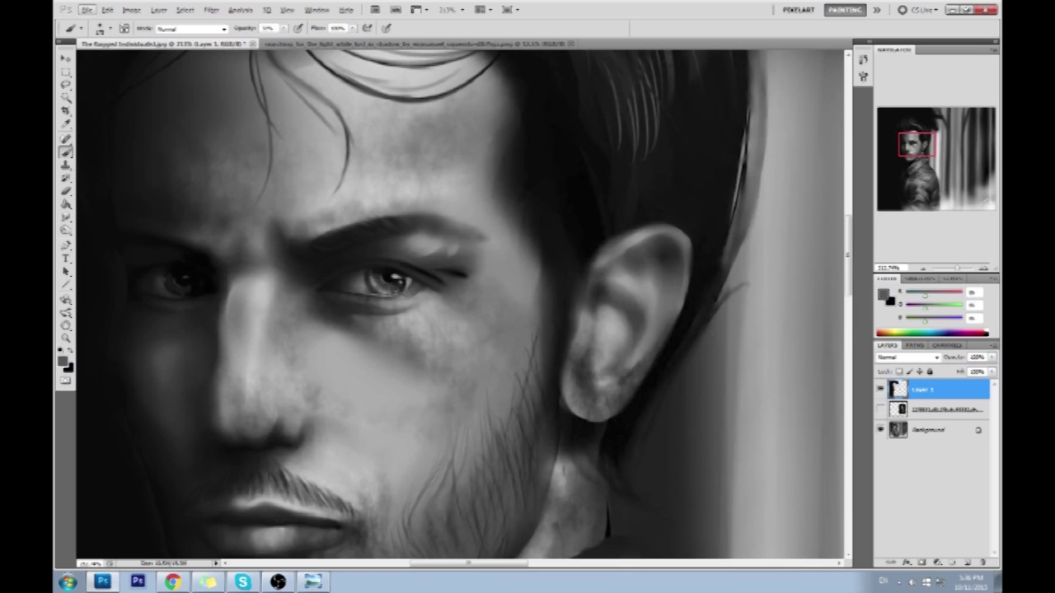
{"action": "left_click", "coordinate": [211, 9]}
{"action": "left_click", "coordinate": [229, 74]}
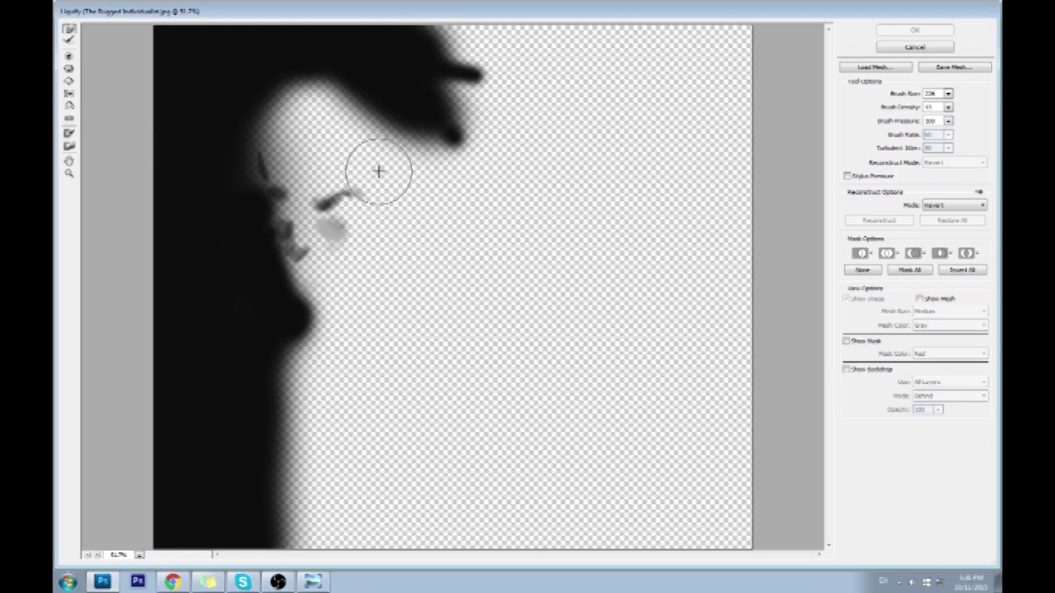
{"action": "left_click", "coordinate": [943, 46]}
Step: Move the hidden reference layer above the painted layer, and merge the painted layer down into the Background
{"action": "right_click", "coordinate": [923, 412]}
{"action": "left_click", "coordinate": [934, 412]}
{"action": "left_click_drag", "start_coordinate": [936, 397], "coordinate": [927, 416]}
{"action": "right_click", "coordinate": [927, 417]}
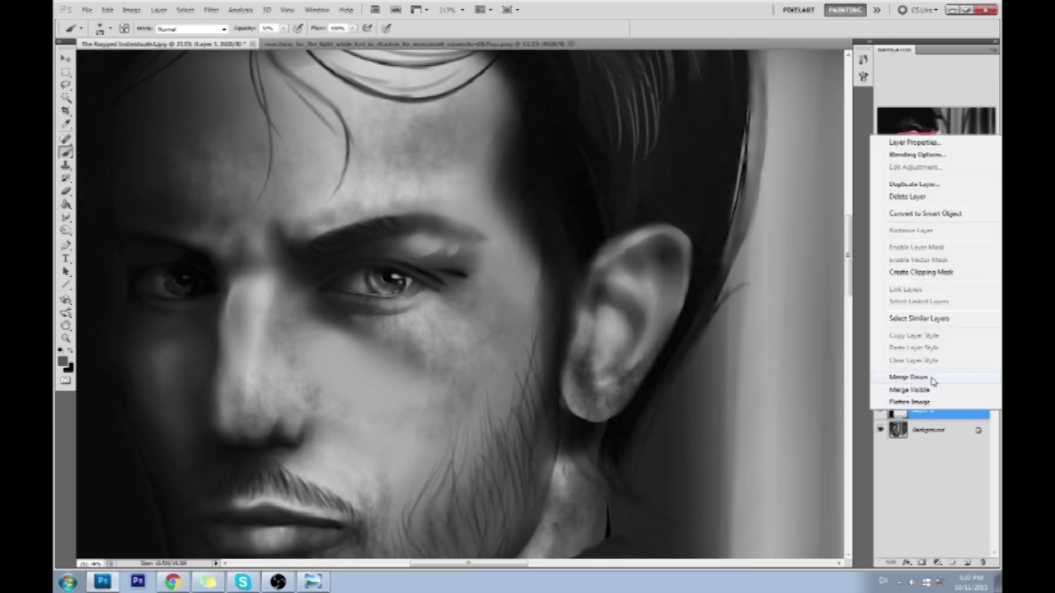
{"action": "left_click", "coordinate": [923, 380]}
Step: Open the merged Background in the Liquify filter, zoomed in on the man's face
{"action": "key", "text": "z"}
{"action": "left_click", "coordinate": [208, 10]}
{"action": "left_click", "coordinate": [237, 77]}
{"action": "key", "text": "alt+Tab"}
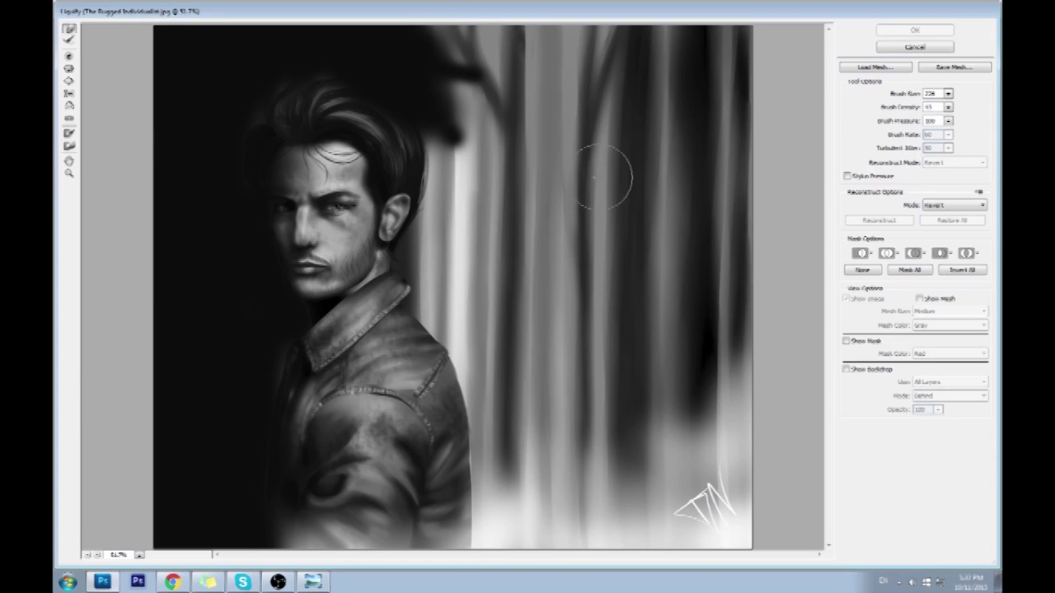
{"action": "left_click", "coordinate": [863, 11]}
{"action": "key", "text": "z"}
{"action": "left_click", "coordinate": [200, 76]}
Step: Set the Forward Warp brush size to 51, check the reference photo and nudge the lit eye's shape
{"action": "left_click", "coordinate": [69, 29]}
{"action": "left_click", "coordinate": [948, 94]}
{"action": "left_click", "coordinate": [895, 108]}
{"action": "left_click", "coordinate": [315, 582]}
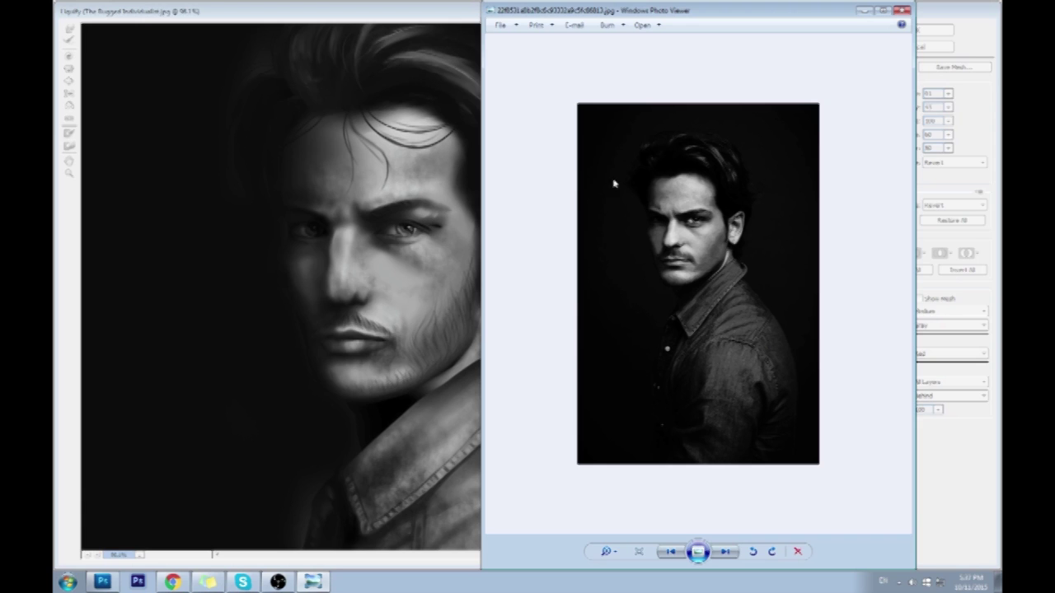
{"action": "left_click", "coordinate": [864, 11]}
{"action": "left_click_drag", "start_coordinate": [416, 228], "coordinate": [408, 221]}
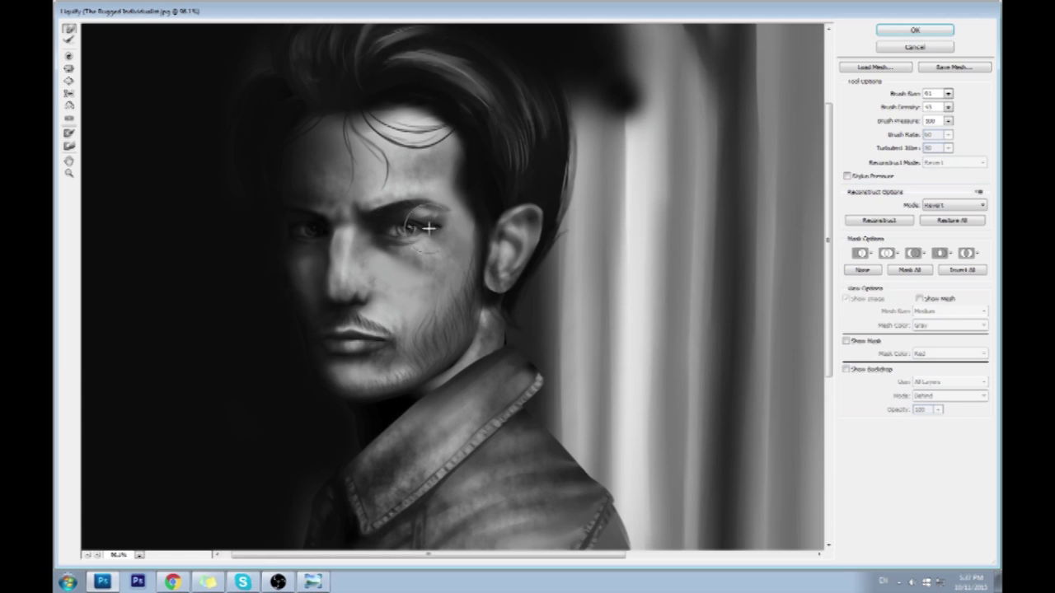
Step: Refine the shape around the lit eye with smaller and larger warp brushes, and apply the Liquify changes
{"action": "left_click", "coordinate": [948, 94]}
{"action": "left_click_drag", "start_coordinate": [890, 109], "coordinate": [888, 110]}
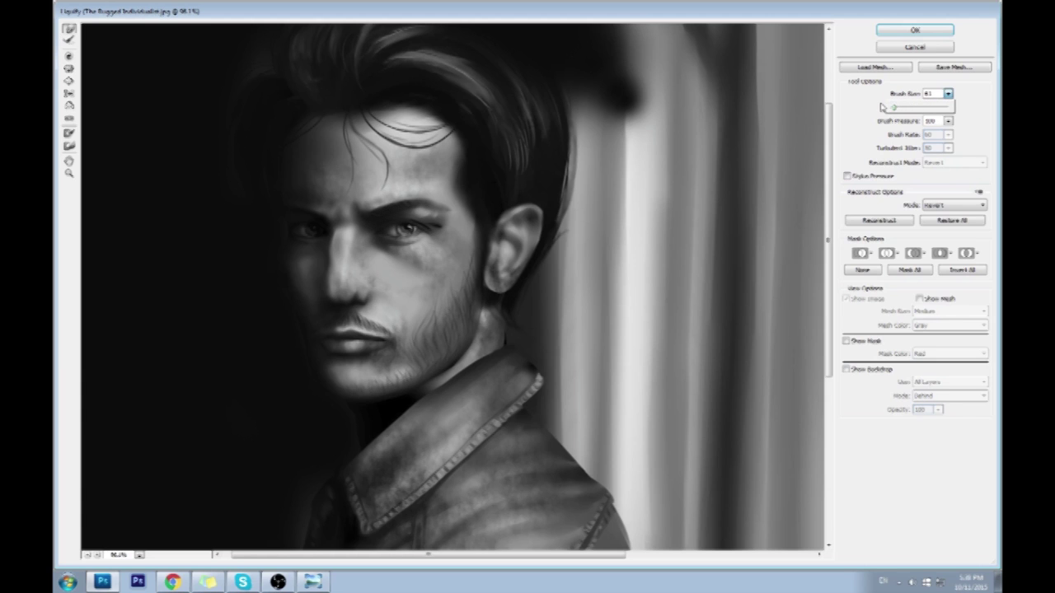
{"action": "left_click", "coordinate": [404, 229]}
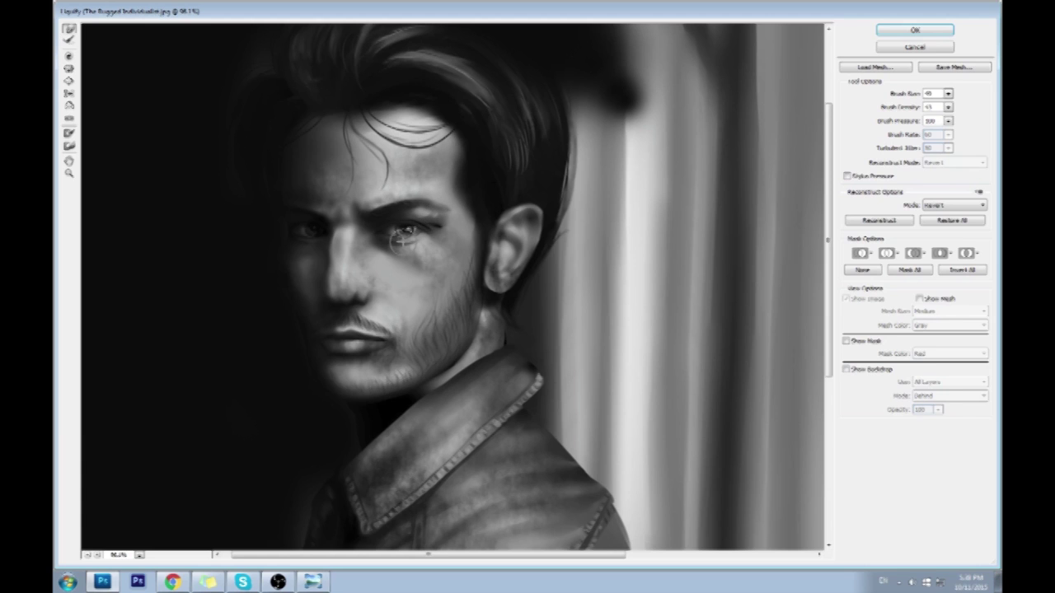
{"action": "left_click", "coordinate": [949, 94]}
{"action": "left_click_drag", "start_coordinate": [894, 108], "coordinate": [900, 108]}
{"action": "left_click", "coordinate": [398, 245]}
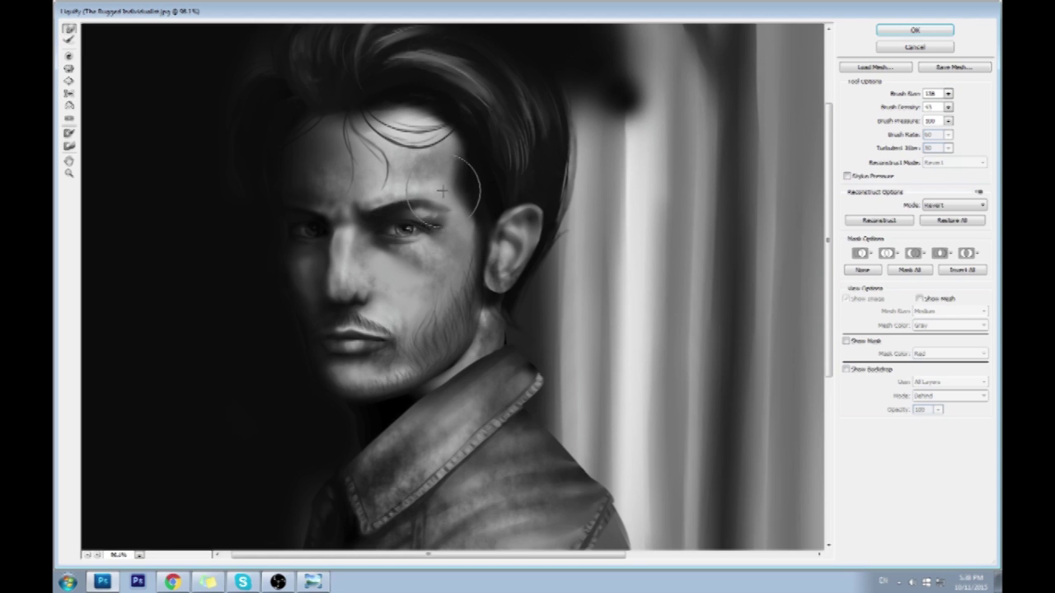
{"action": "left_click", "coordinate": [915, 30]}
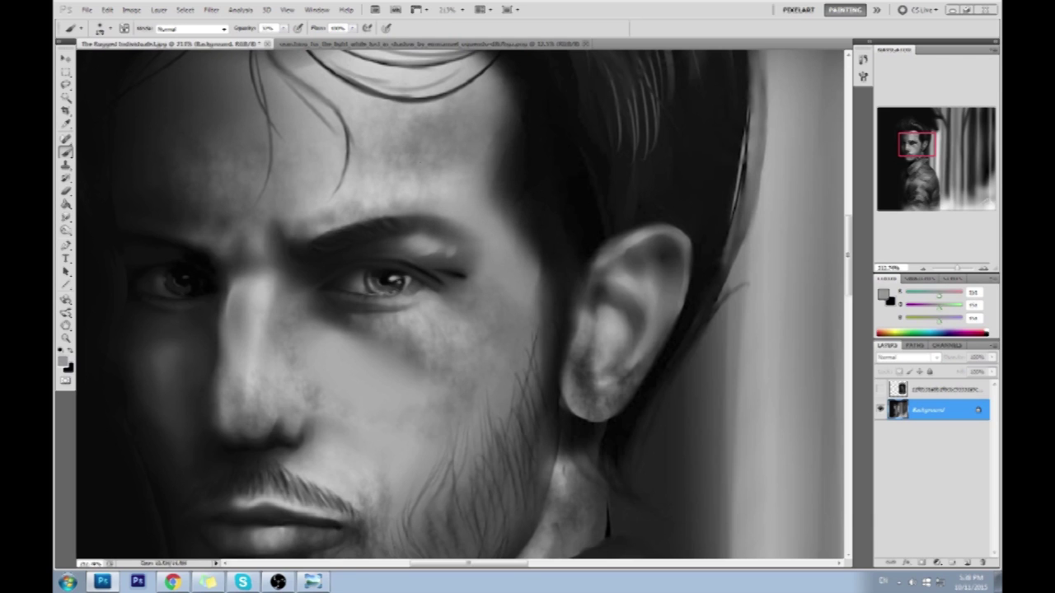
Step: Touch up the lit eye's upper lid, brow and forehead with tones sampled from the face
{"action": "left_click", "coordinate": [451, 252]}
{"action": "left_click_drag", "start_coordinate": [438, 246], "coordinate": [464, 256]}
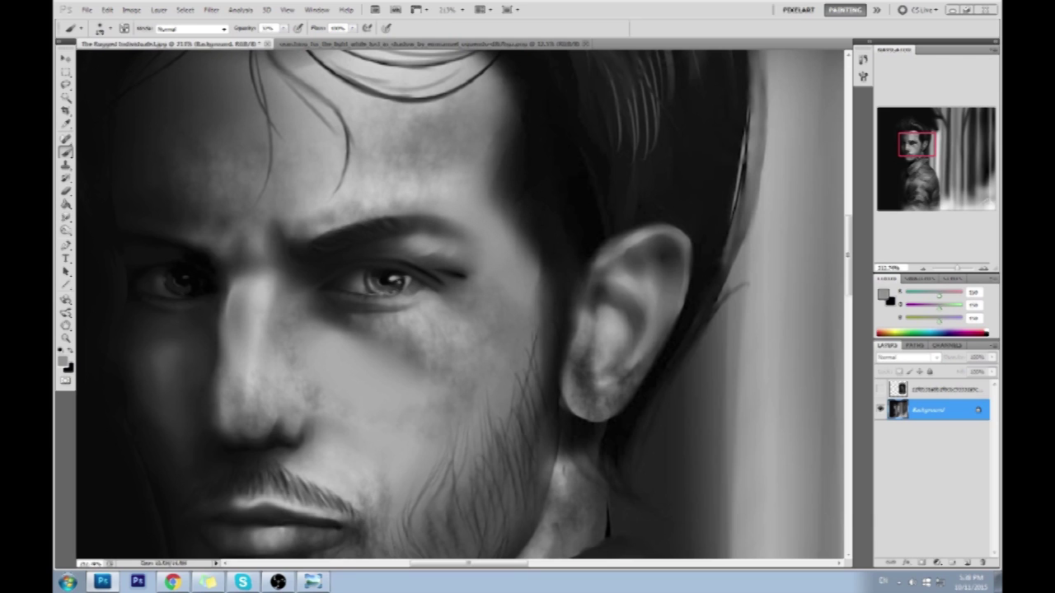
{"action": "key", "text": "ctrl+0"}
{"action": "left_click", "coordinate": [344, 217], "text": "alt"}
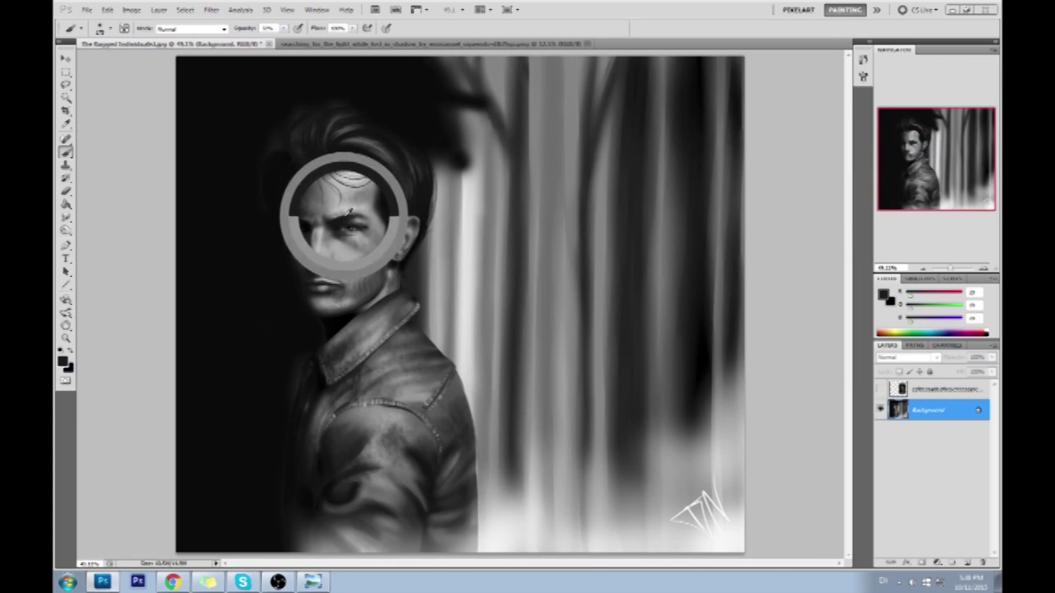
{"action": "left_click", "coordinate": [341, 210], "text": "alt"}
{"action": "left_click", "coordinate": [340, 218], "text": "alt"}
{"action": "left_click", "coordinate": [352, 201], "text": "alt"}
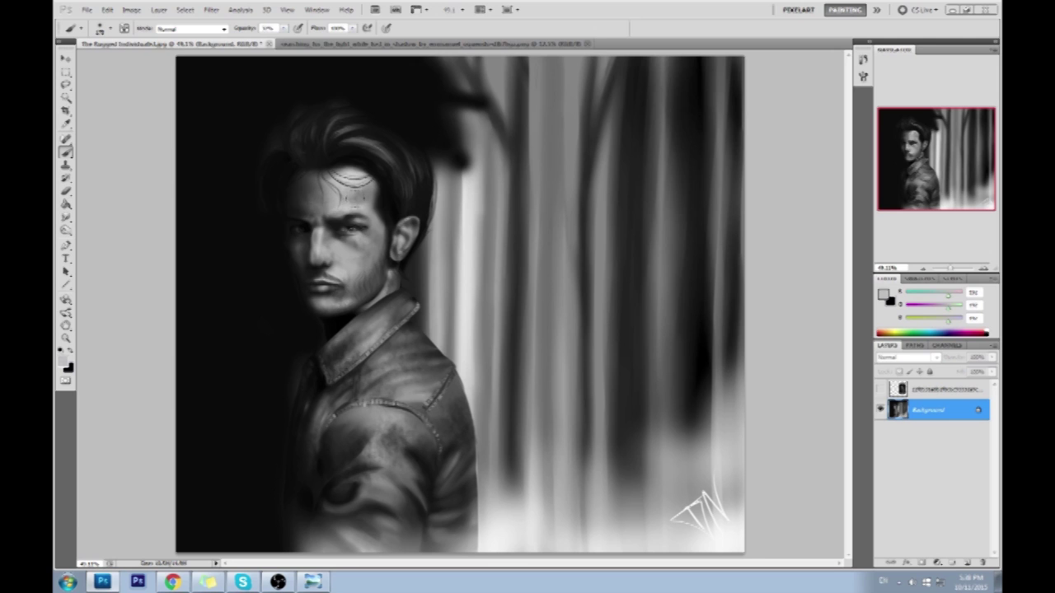
Step: Compare with the reference photo, and use Liquify with an enlarged warp brush to adjust the shadowed side of the face
{"action": "left_click", "coordinate": [312, 582]}
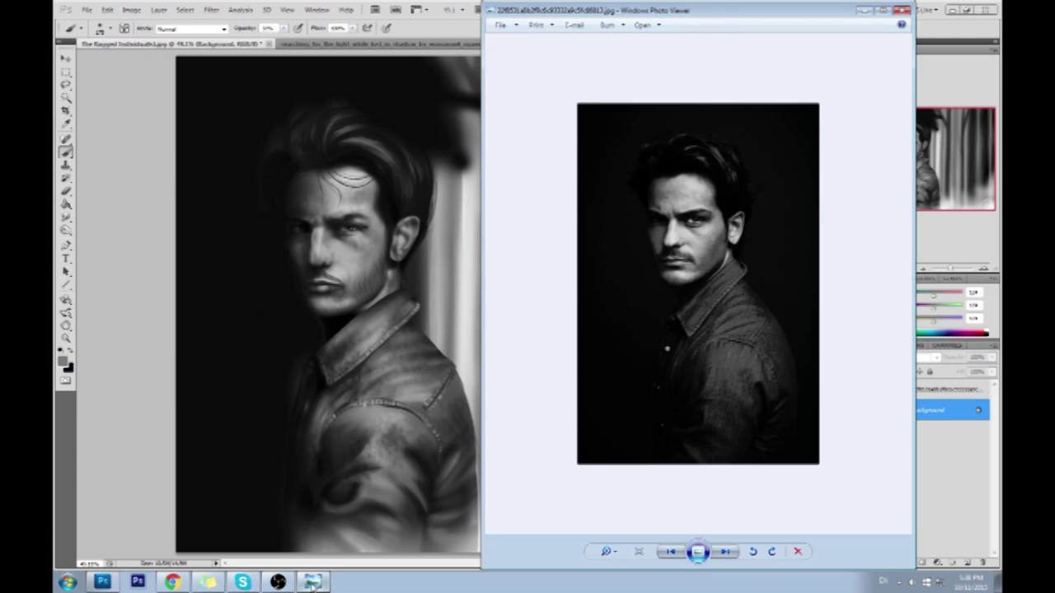
{"action": "left_click", "coordinate": [312, 582]}
{"action": "left_click", "coordinate": [211, 9]}
{"action": "left_click", "coordinate": [223, 79]}
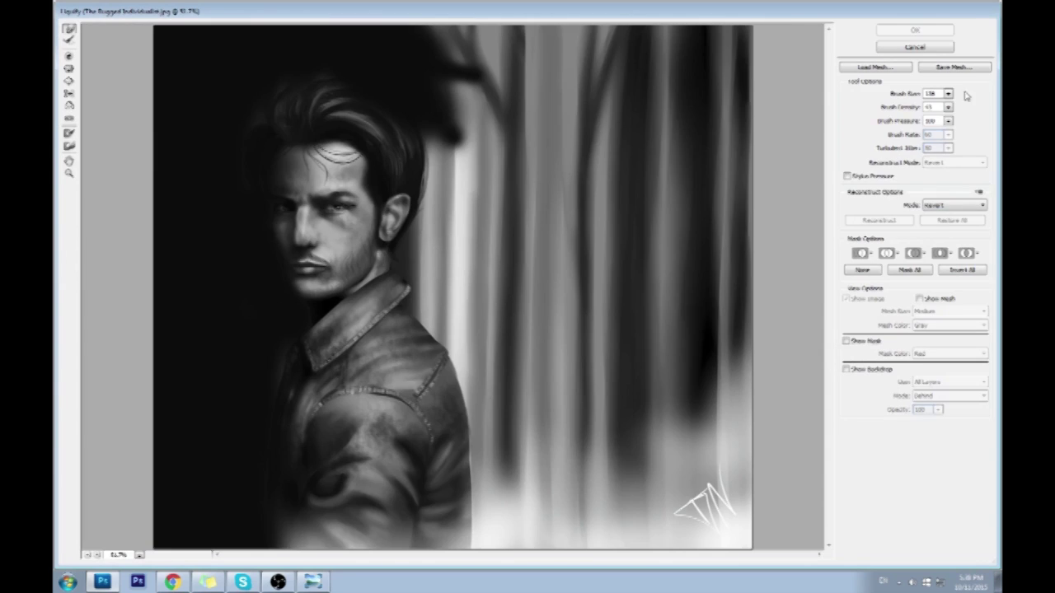
{"action": "left_click", "coordinate": [949, 93]}
{"action": "left_click_drag", "start_coordinate": [897, 109], "coordinate": [904, 109]}
{"action": "left_click_drag", "start_coordinate": [297, 223], "coordinate": [296, 213]}
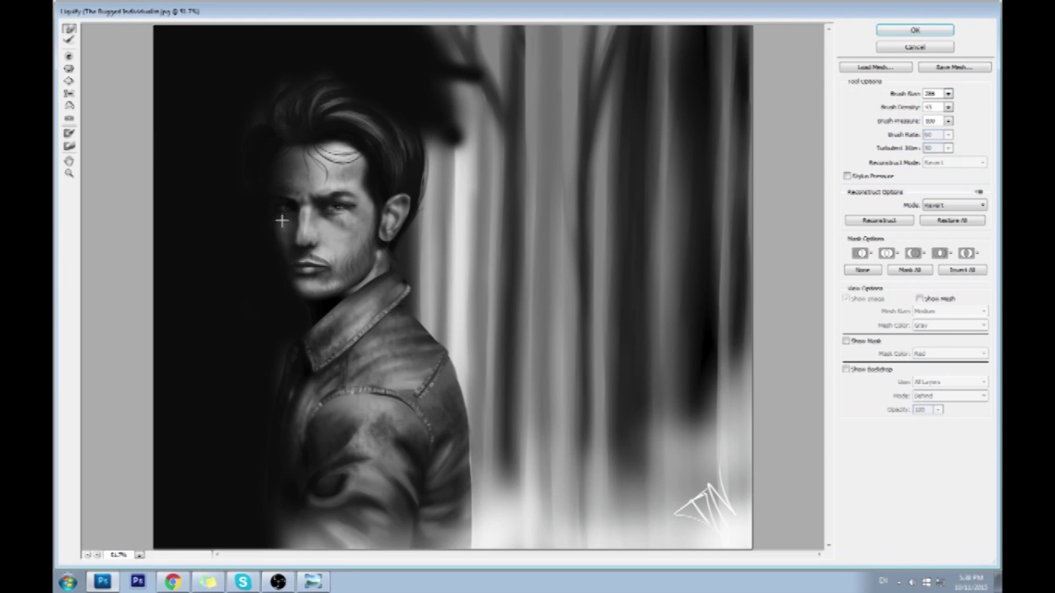
{"action": "left_click", "coordinate": [945, 30]}
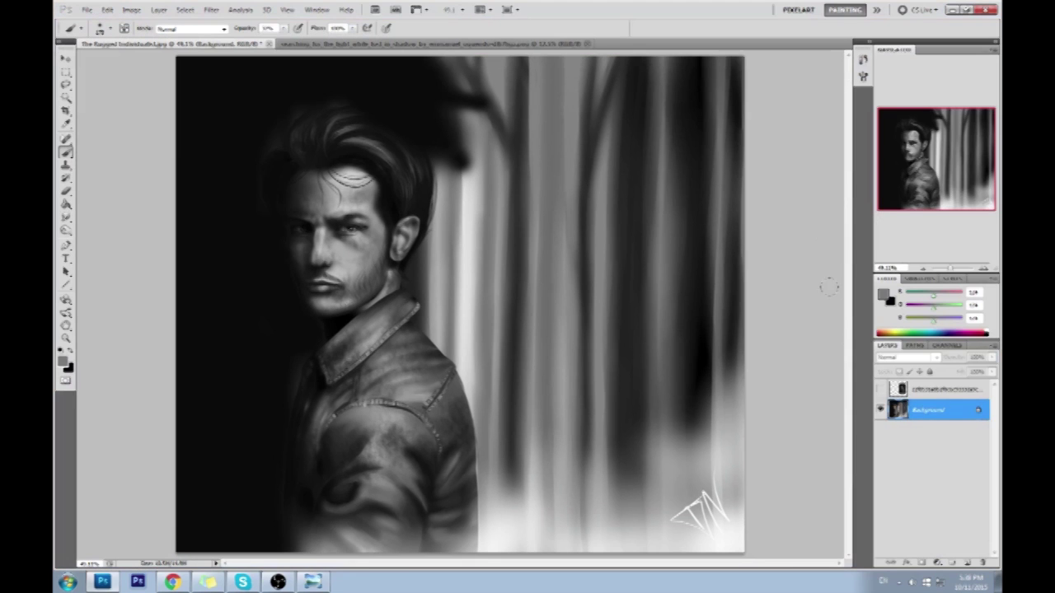
Step: Delete the reference layer, and restore the original painting from its history snapshot with the repainted version pasted as a layer above
{"action": "left_click_drag", "start_coordinate": [930, 396], "coordinate": [984, 561]}
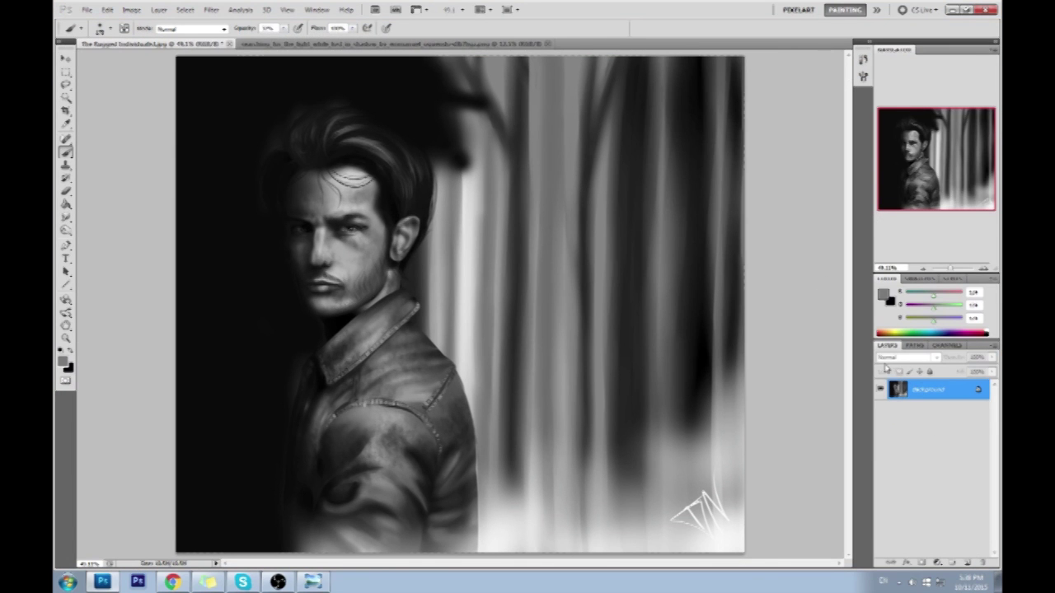
{"action": "left_click", "coordinate": [863, 60]}
{"action": "left_click_drag", "start_coordinate": [847, 342], "coordinate": [844, 81]}
{"action": "left_click", "coordinate": [772, 75]}
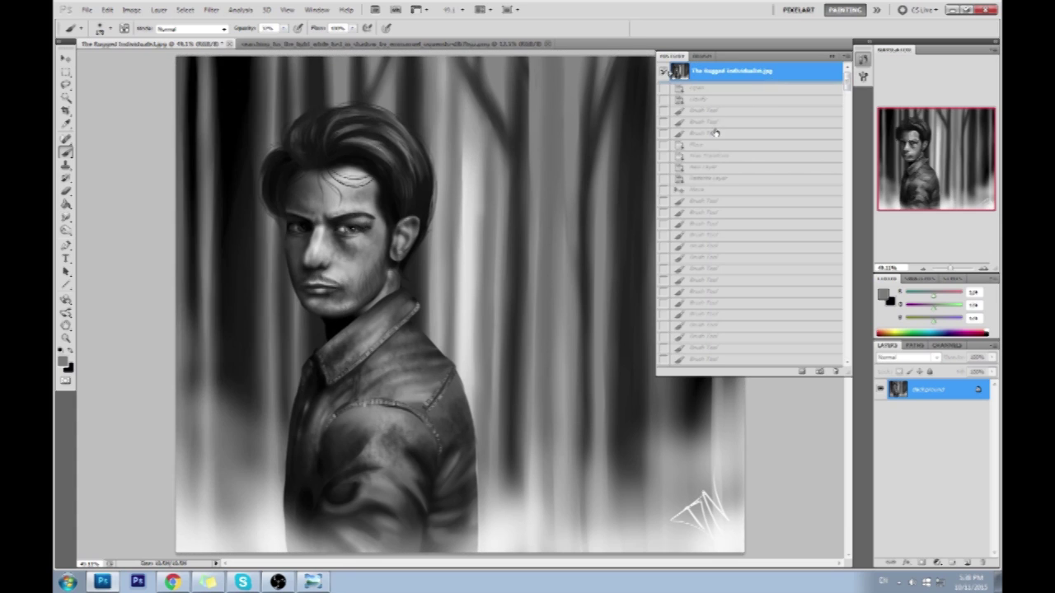
{"action": "key", "text": "ctrl+shift+v"}
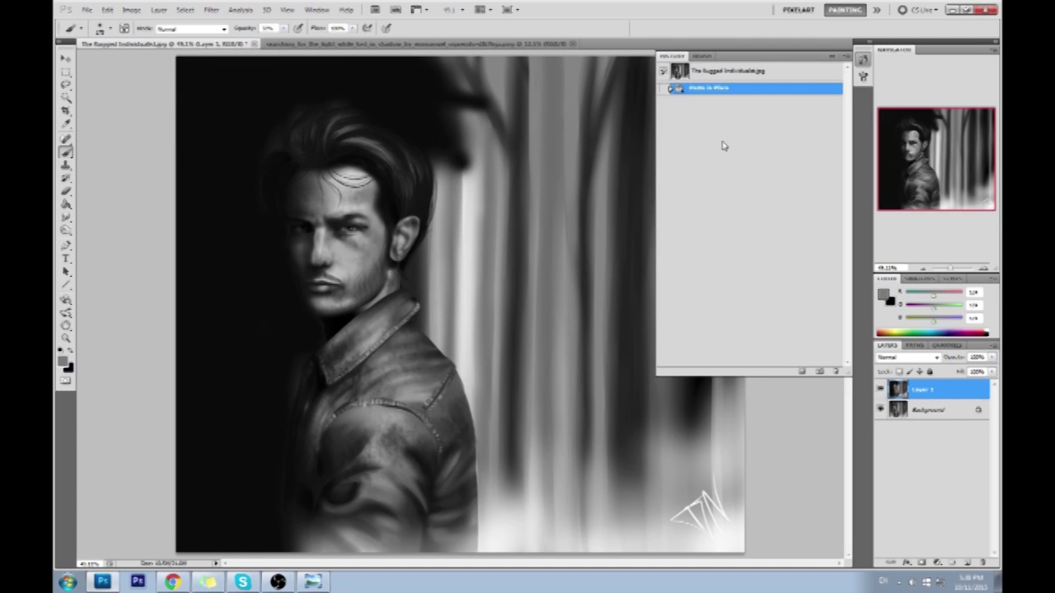
{"action": "left_click", "coordinate": [831, 56]}
Step: Compare the repainted portrait with the reference photo in Windows Photo Viewer
{"action": "left_click", "coordinate": [312, 582]}
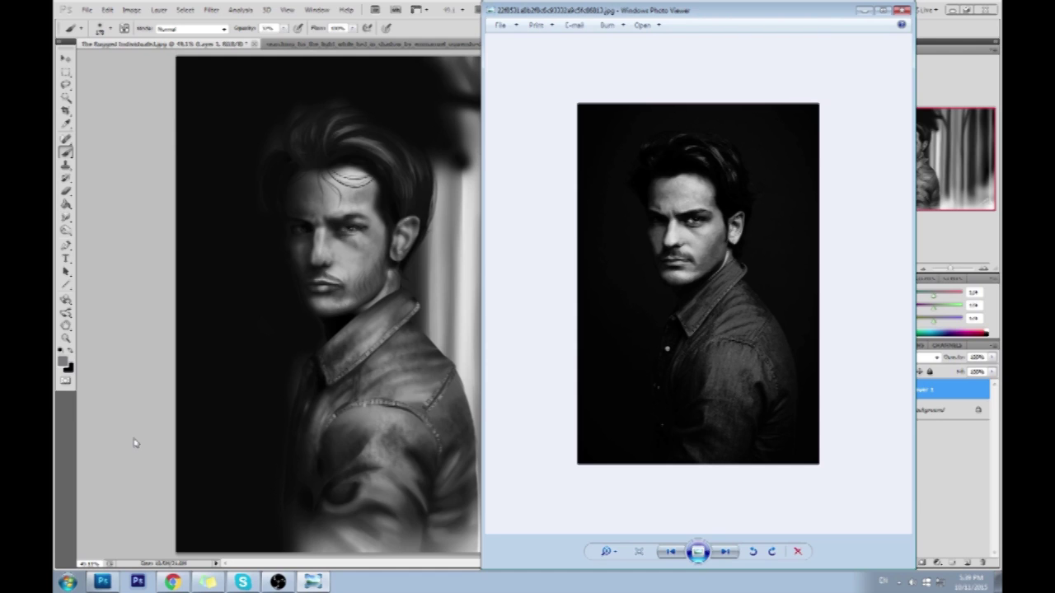
{"action": "left_click", "coordinate": [107, 183]}
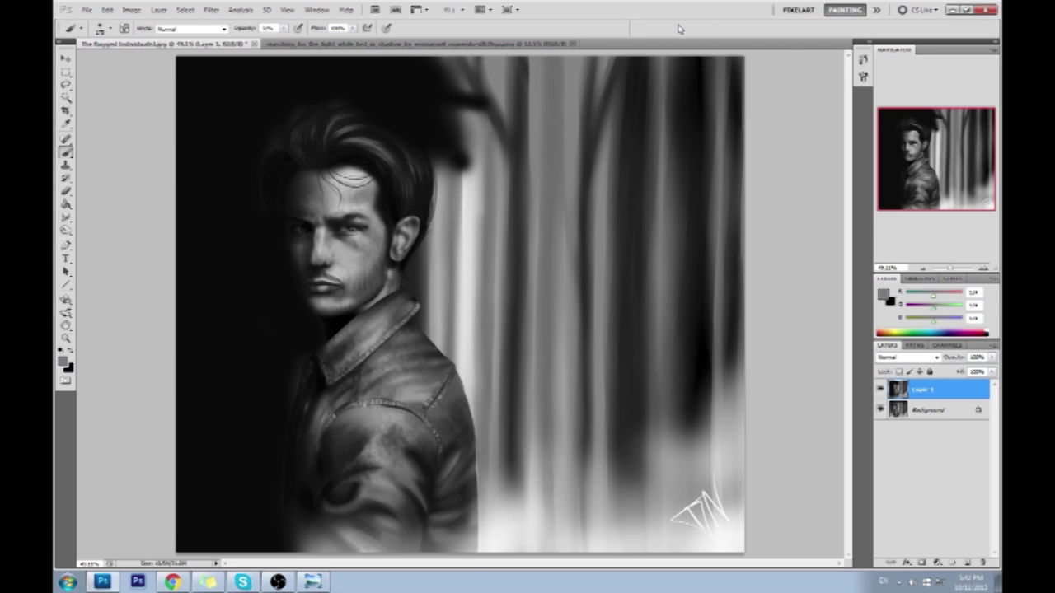
Step: Open the line drawing of the party-hat figure from the desktop as a separate Photoshop document
{"action": "double_click", "coordinate": [701, 15]}
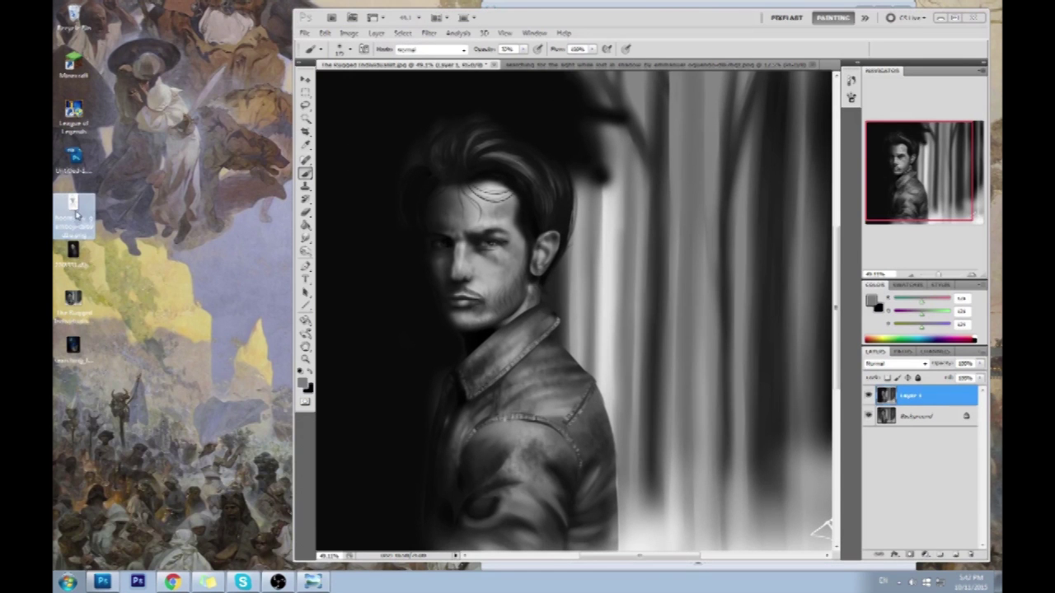
{"action": "mouse_move", "coordinate": [268, 169]}
{"action": "left_mouse_down"}
{"action": "mouse_move", "coordinate": [803, 82]}
{"action": "mouse_move", "coordinate": [824, 69]}
{"action": "left_mouse_up"}
{"action": "double_click", "coordinate": [689, 15]}
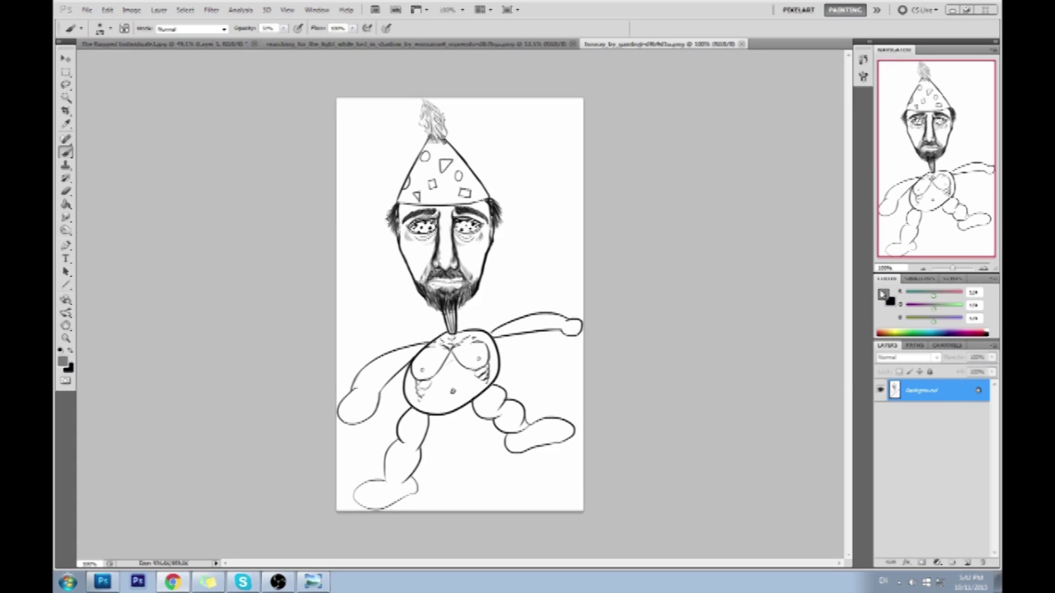
Step: Choose a saturated magenta as the foreground colour
{"action": "left_click", "coordinate": [884, 294]}
{"action": "left_click", "coordinate": [801, 423]}
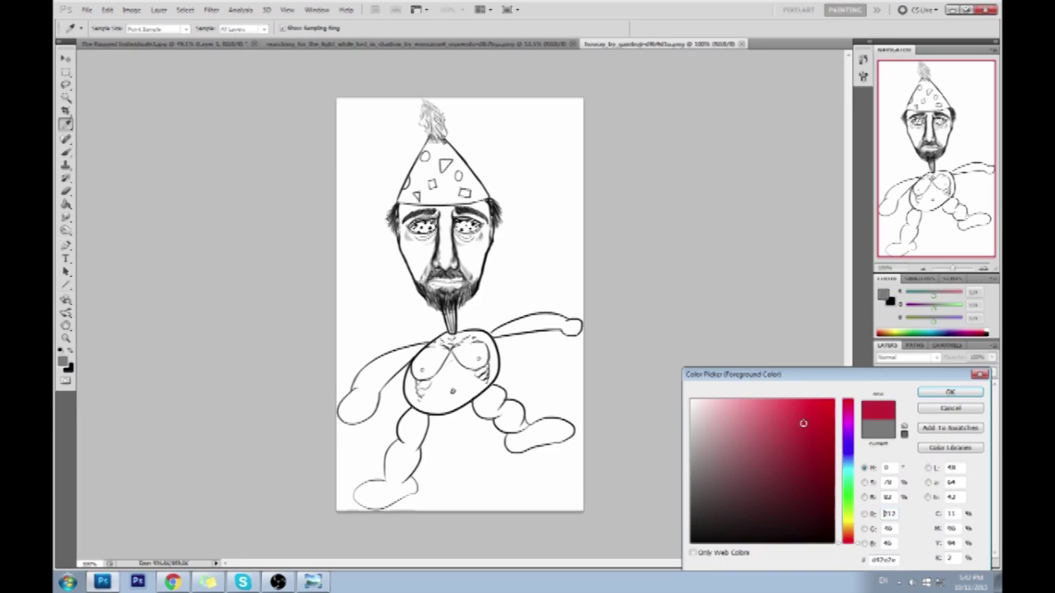
{"action": "left_click", "coordinate": [852, 416]}
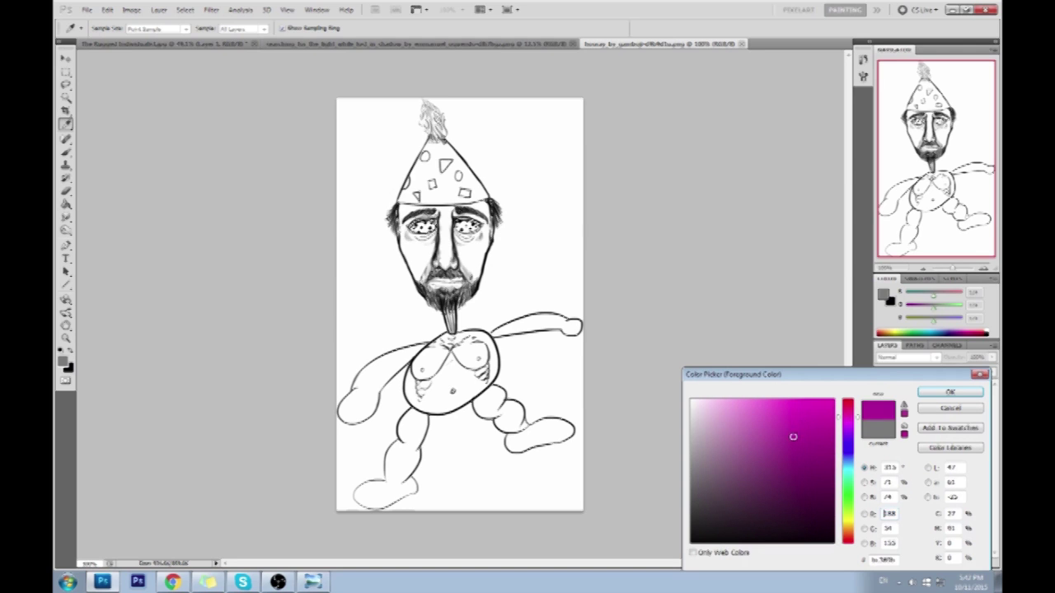
{"action": "left_click", "coordinate": [950, 392]}
Step: Add a new layer in Color blend mode above the drawing, and fill it with magenta using the Paint Bucket
{"action": "left_click", "coordinate": [966, 563]}
{"action": "left_click", "coordinate": [906, 357]}
{"action": "left_click", "coordinate": [907, 344]}
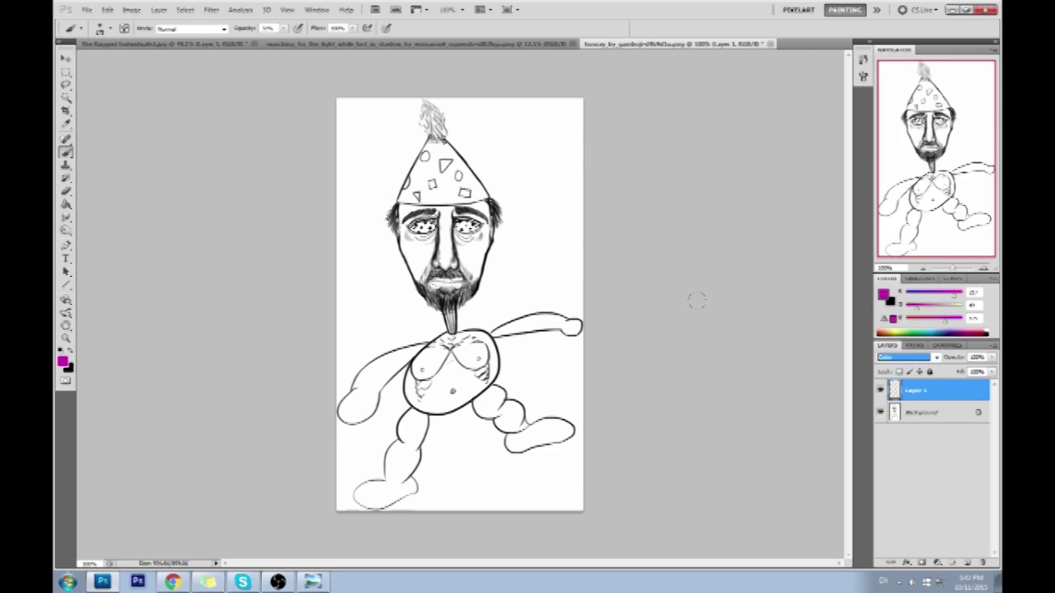
{"action": "key", "text": "g"}
{"action": "left_click", "coordinate": [520, 243]}
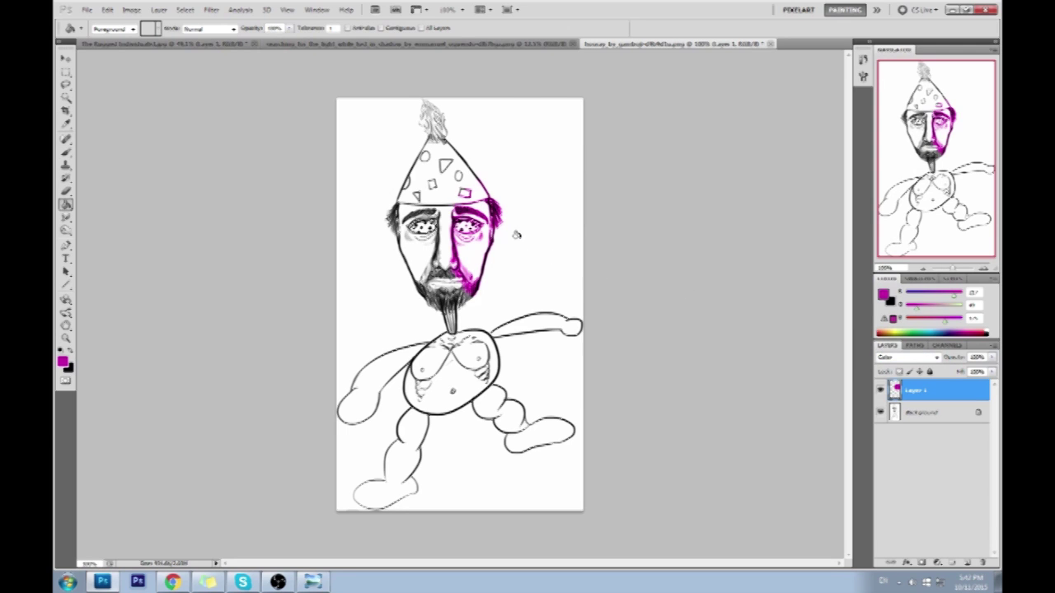
{"action": "left_click", "coordinate": [459, 168]}
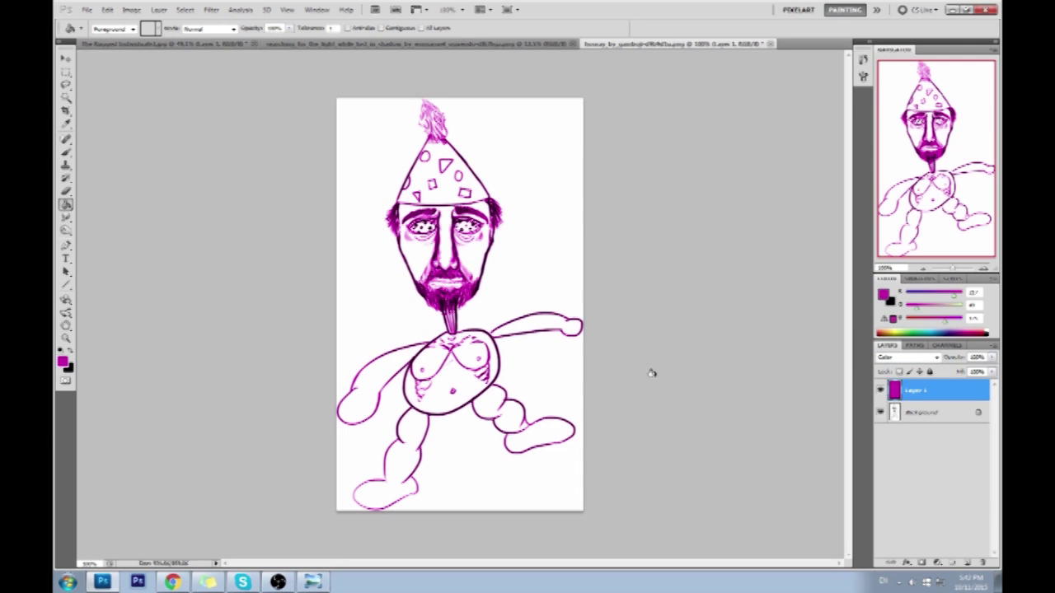
Step: Choose a light blue foreground colour, and fill another new layer above the magenta one with it
{"action": "left_click", "coordinate": [931, 360]}
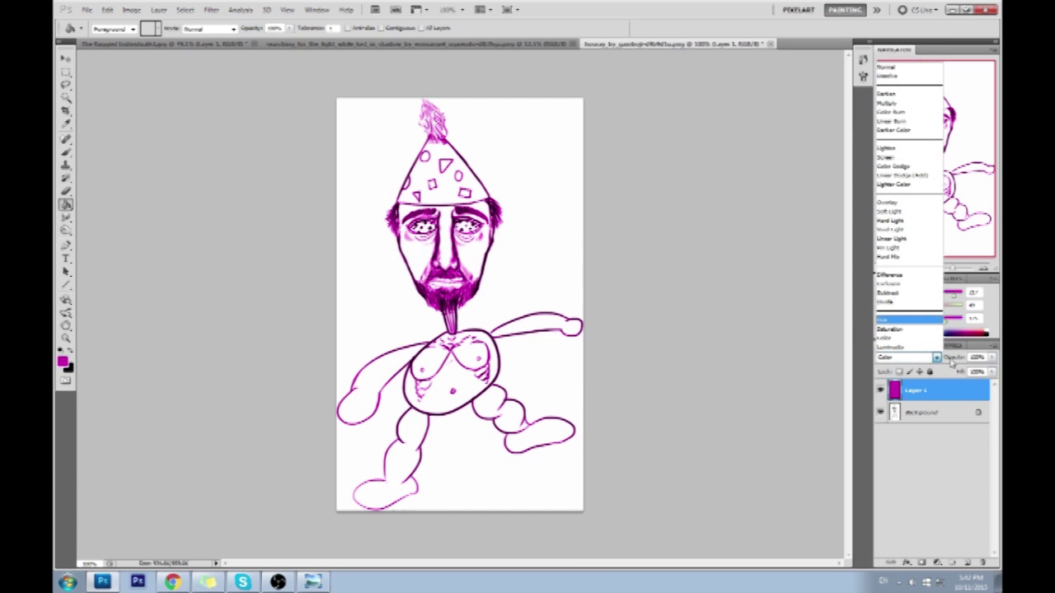
{"action": "left_click", "coordinate": [953, 393]}
{"action": "left_click", "coordinate": [883, 293]}
{"action": "left_click", "coordinate": [848, 460]}
{"action": "left_click", "coordinate": [782, 400]}
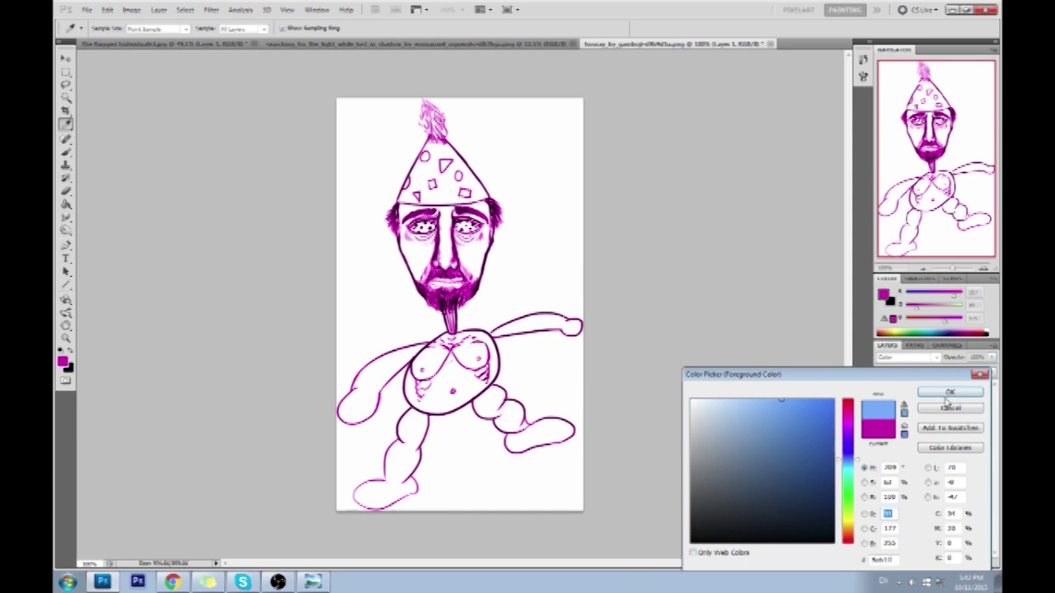
{"action": "left_click", "coordinate": [949, 395]}
{"action": "key", "text": "g"}
{"action": "left_click", "coordinate": [967, 562]}
{"action": "left_click", "coordinate": [504, 277]}
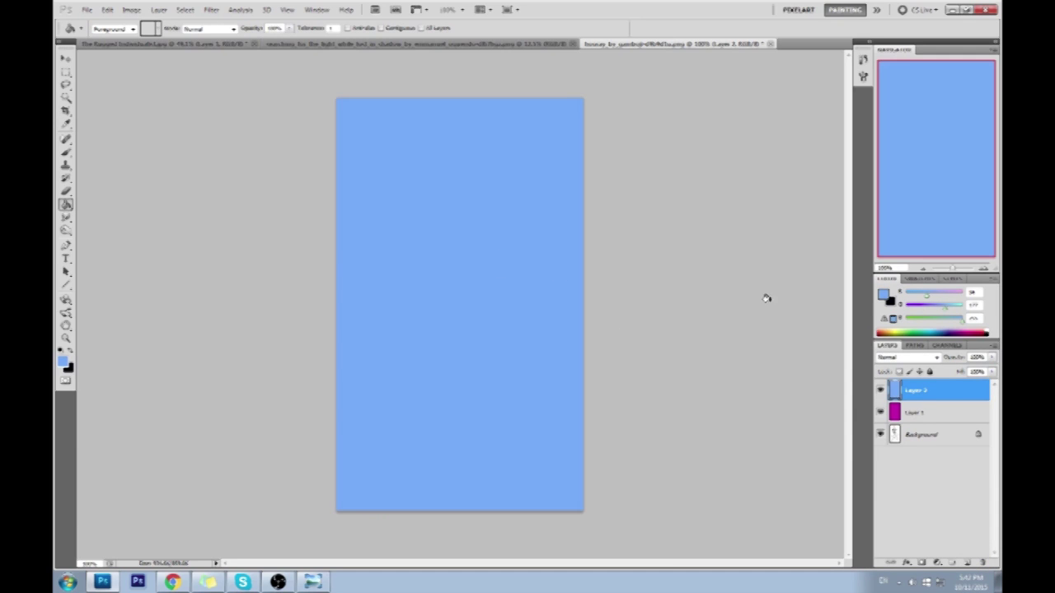
Step: Set the light blue layer's blend mode to Lighten
{"action": "left_click", "coordinate": [906, 357]}
{"action": "left_click", "coordinate": [900, 84]}
{"action": "key", "text": "Down"}
{"action": "key", "text": "Down"}
{"action": "key", "text": "Down"}
{"action": "key", "text": "Down"}
{"action": "key", "text": "Down"}
{"action": "key", "text": "Down"}
{"action": "key", "text": "Down"}
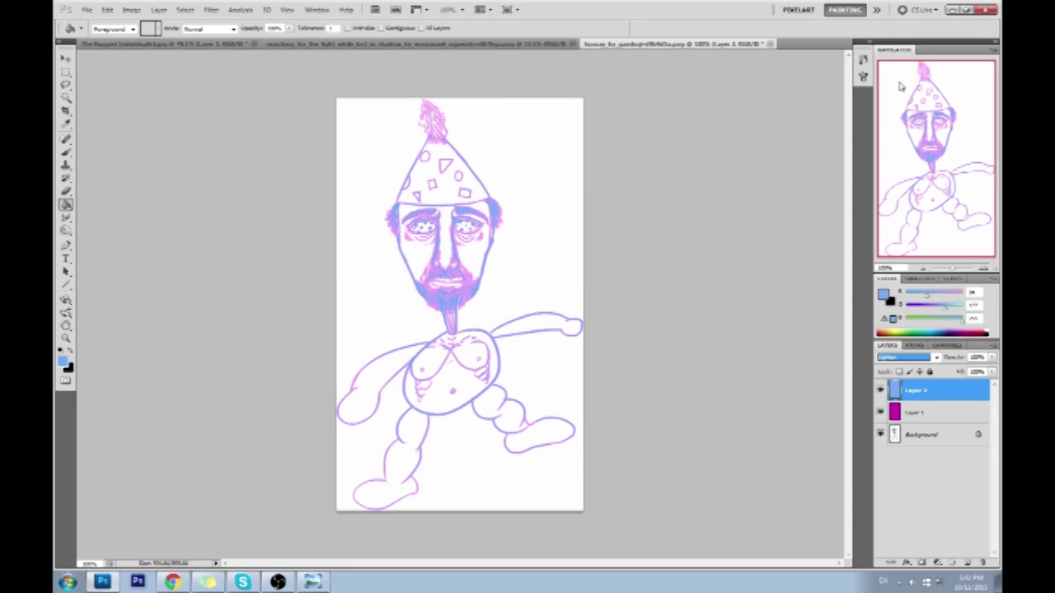
Step: Merge the magenta and light blue colour layers down into the line drawing
{"action": "right_click", "coordinate": [933, 414]}
{"action": "left_click", "coordinate": [936, 382]}
{"action": "right_click", "coordinate": [936, 389]}
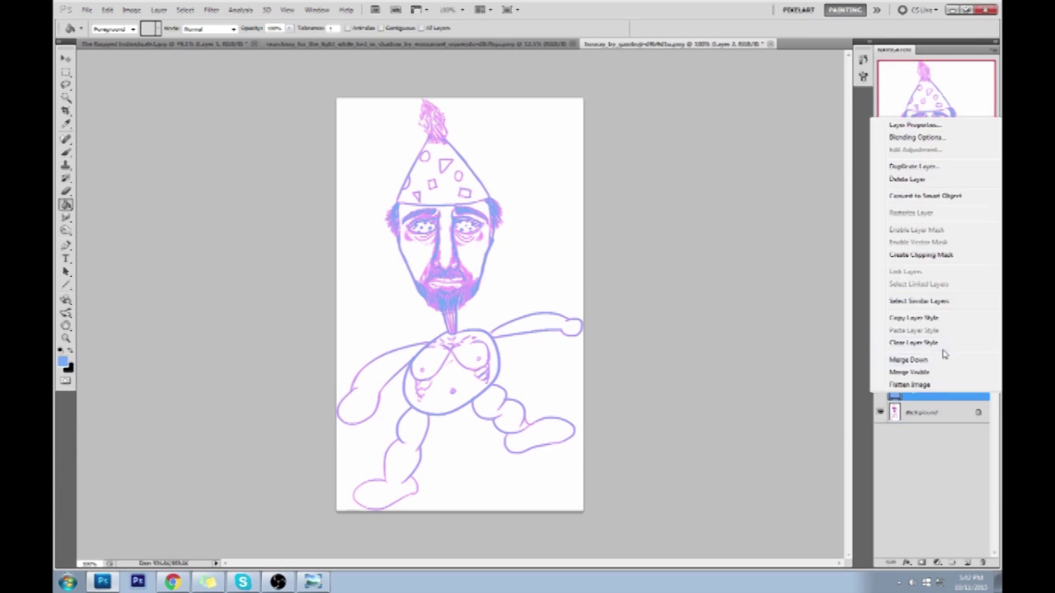
{"action": "left_click", "coordinate": [947, 372]}
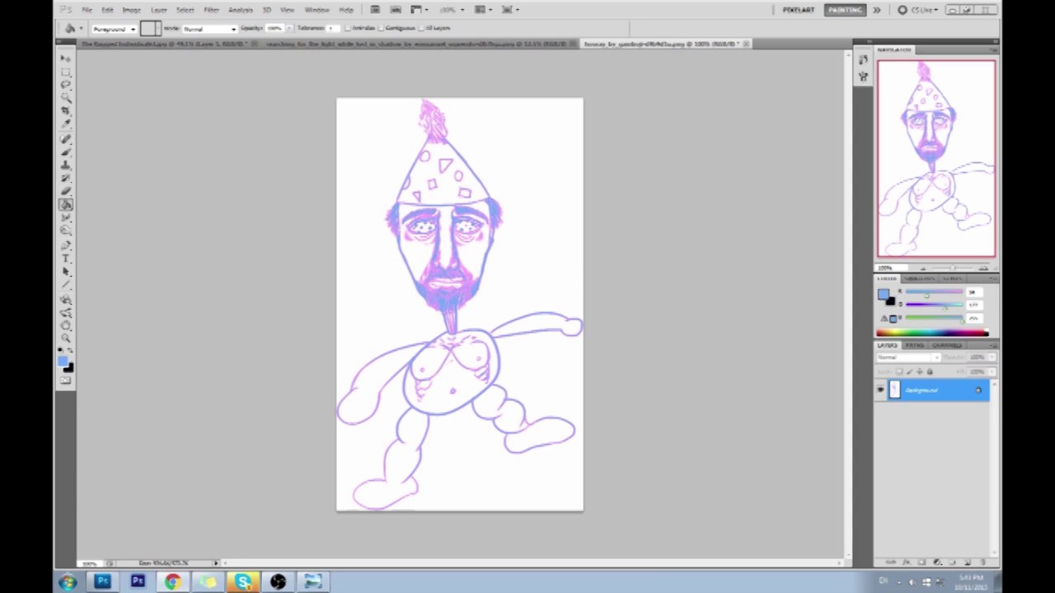
Step: Place the rock texture image over the drawing, rotate it upright and stretch it to cover the whole canvas
{"action": "left_click_drag", "start_coordinate": [405, 151], "coordinate": [449, 155]}
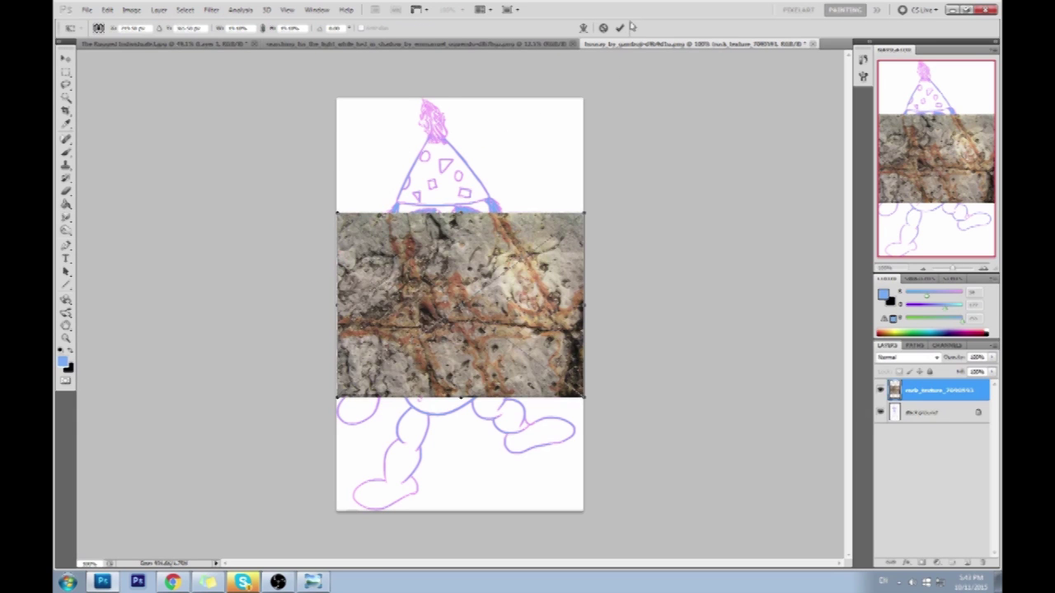
{"action": "left_click", "coordinate": [620, 28]}
{"action": "key", "text": "v"}
{"action": "left_click_drag", "start_coordinate": [577, 199], "coordinate": [568, 416]}
{"action": "key", "text": "ctrl+t"}
{"action": "left_click_drag", "start_coordinate": [466, 275], "coordinate": [420, 180]}
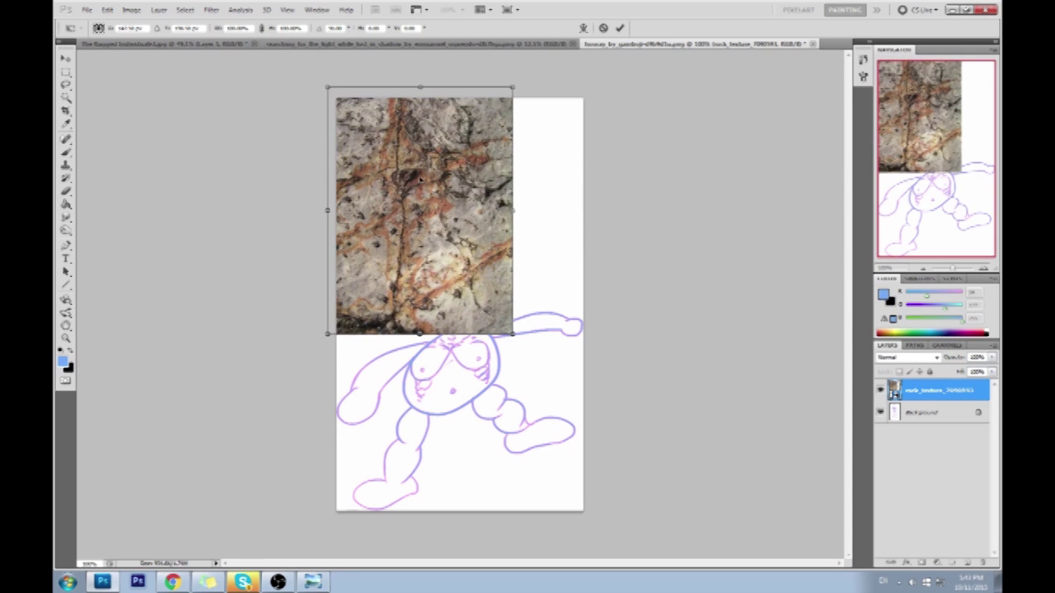
{"action": "left_click_drag", "start_coordinate": [513, 334], "coordinate": [591, 514]}
{"action": "key", "text": "Return"}
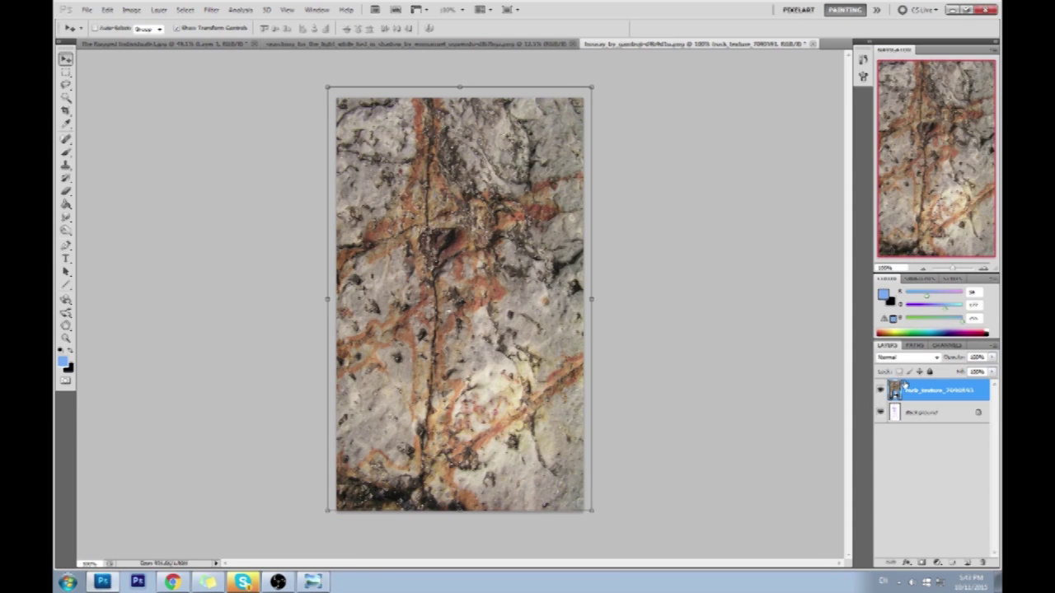
Step: Rasterize the rock texture layer and set its blend mode to Linear Burn
{"action": "right_click", "coordinate": [911, 390]}
{"action": "left_click", "coordinate": [906, 207]}
{"action": "left_click", "coordinate": [905, 357]}
{"action": "left_click", "coordinate": [904, 65]}
{"action": "key", "text": "Down"}
{"action": "key", "text": "Down"}
{"action": "key", "text": "Down"}
{"action": "key", "text": "Down"}
{"action": "key", "text": "Down"}
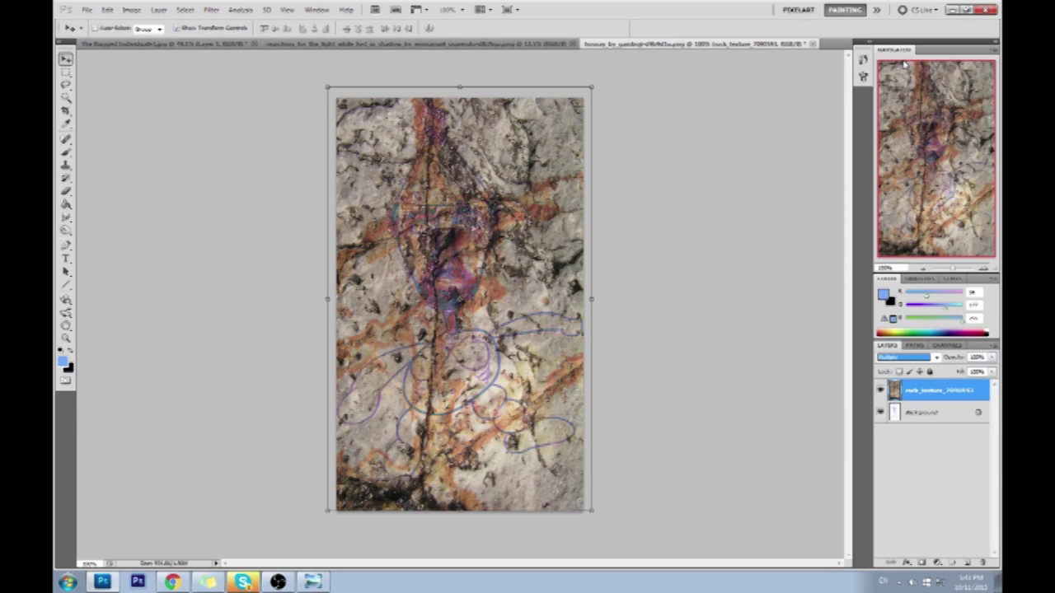
{"action": "key", "text": "Up"}
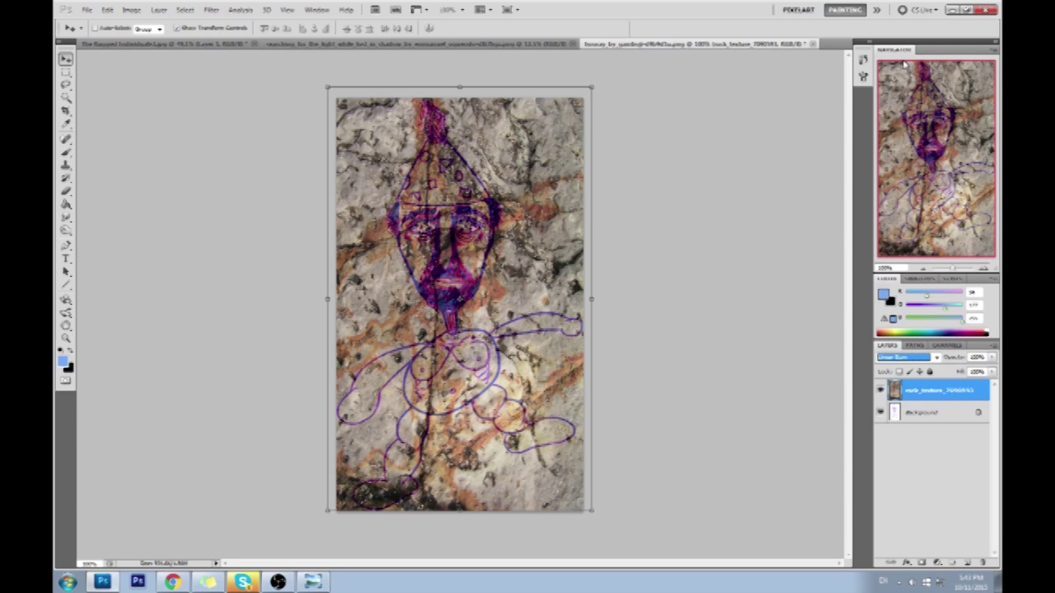
Step: Merge the rock texture into the drawing, and close the document with its changes saved
{"action": "right_click", "coordinate": [940, 401]}
{"action": "left_click", "coordinate": [946, 370]}
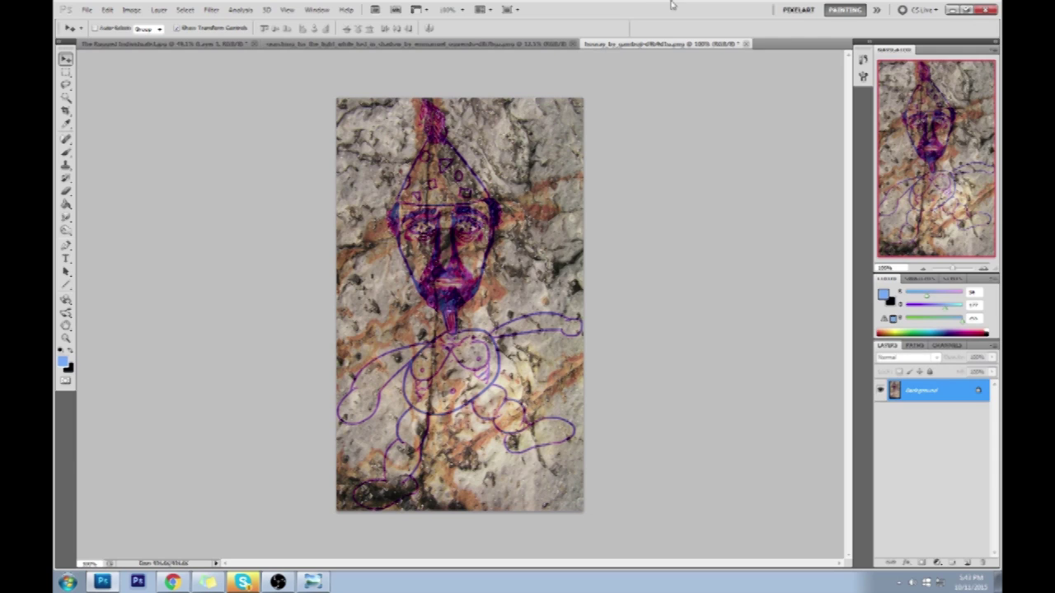
{"action": "left_click", "coordinate": [243, 582]}
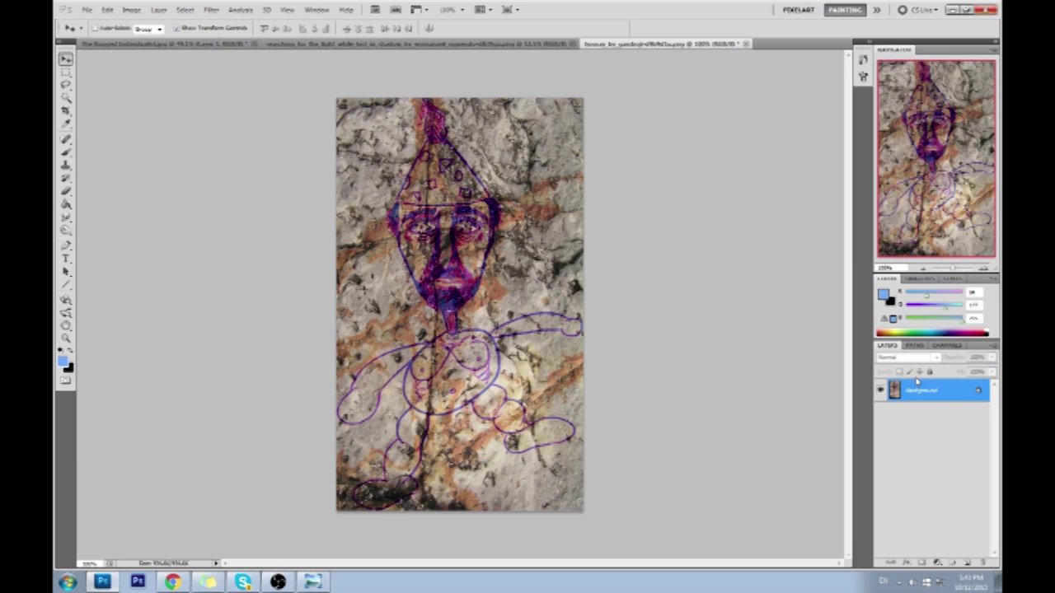
{"action": "left_click", "coordinate": [747, 44]}
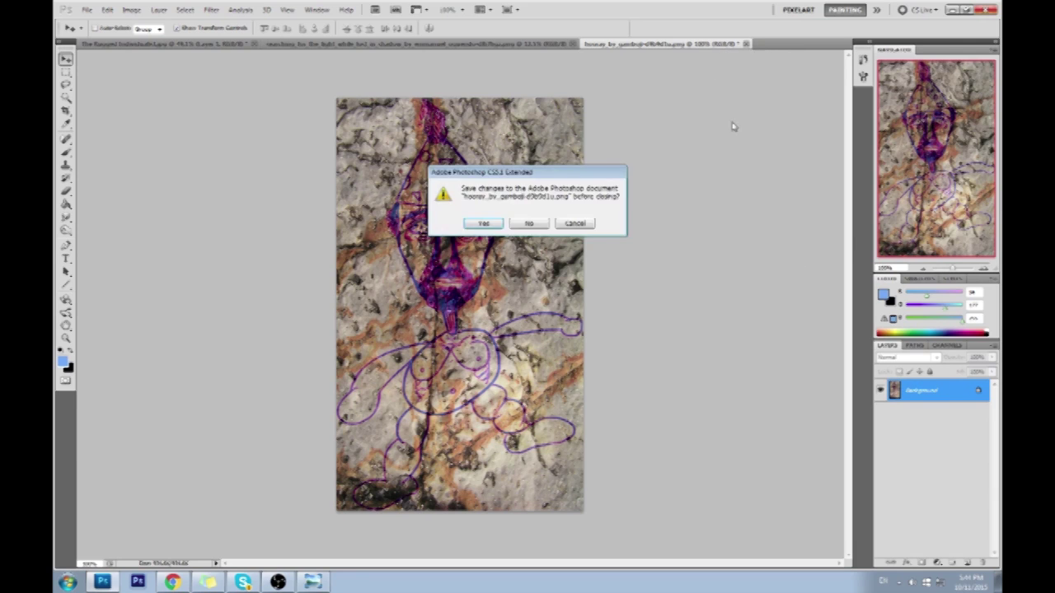
{"action": "left_click", "coordinate": [502, 222]}
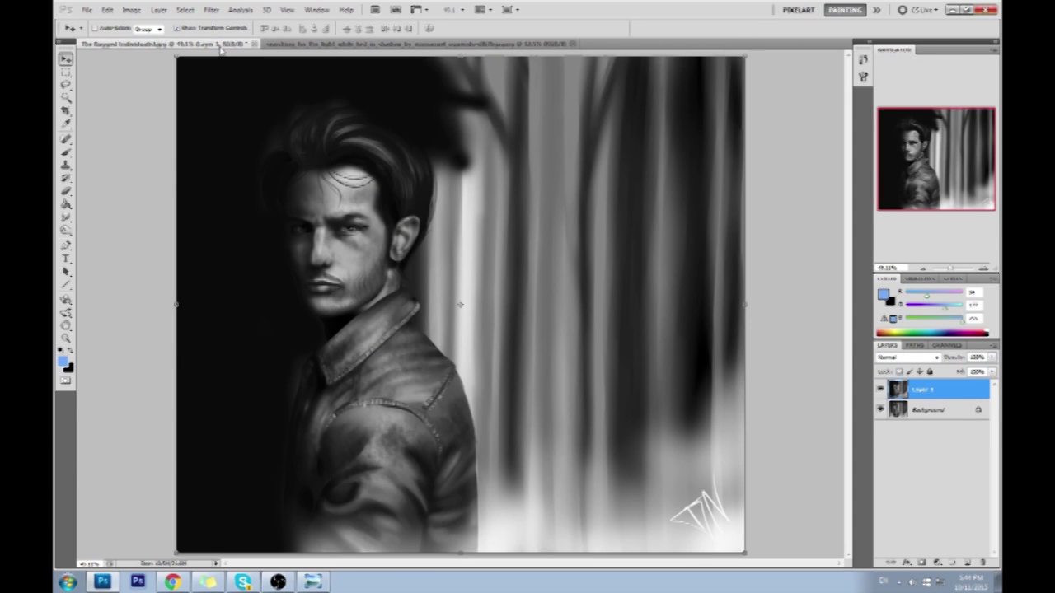
Step: Flatten The Rugged Individualist.jpg and close it, saving it as a Maximum-quality progressive JPEG
{"action": "left_click", "coordinate": [254, 44]}
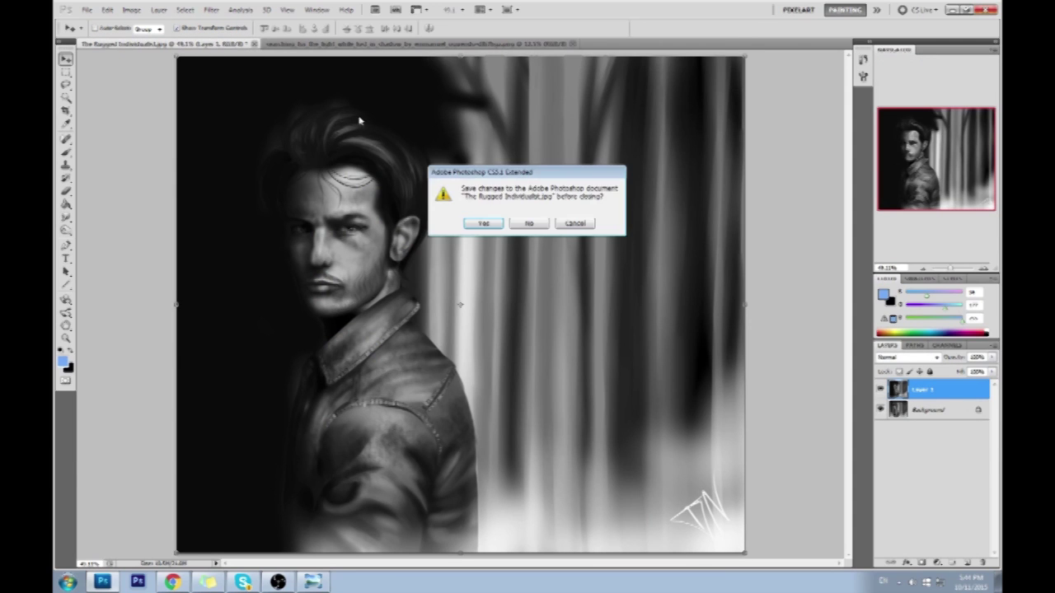
{"action": "left_click", "coordinate": [575, 224]}
{"action": "right_click", "coordinate": [933, 407]}
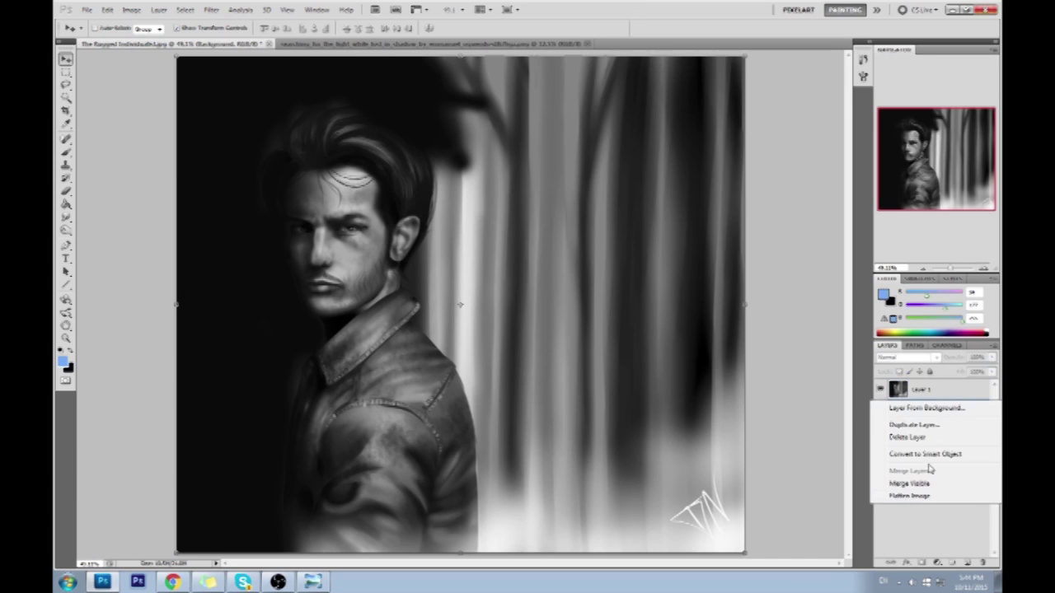
{"action": "left_click", "coordinate": [906, 495]}
{"action": "left_click", "coordinate": [229, 44]}
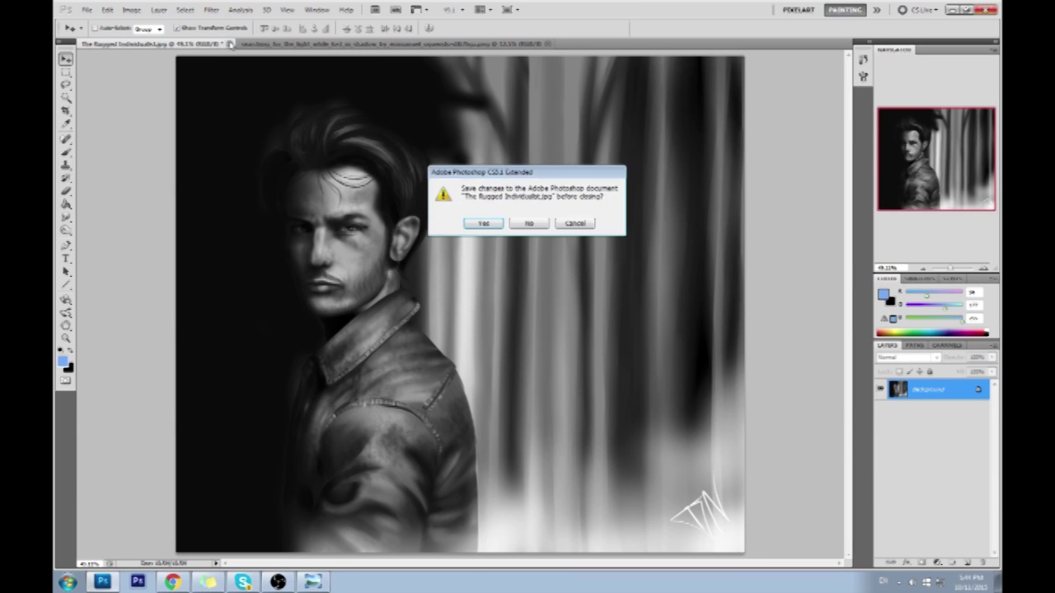
{"action": "left_click", "coordinate": [484, 223]}
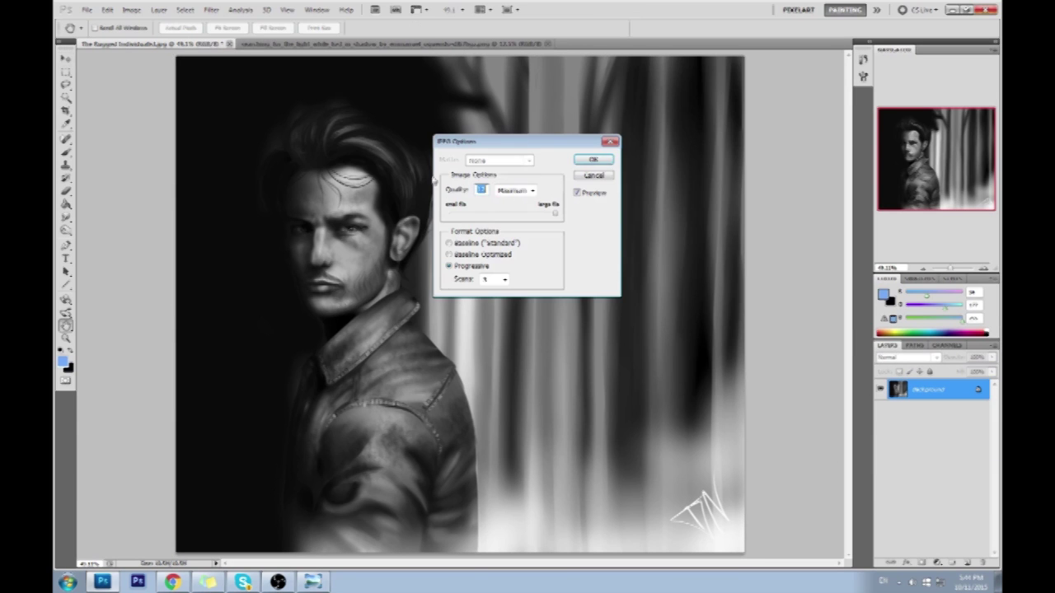
{"action": "left_click", "coordinate": [595, 157]}
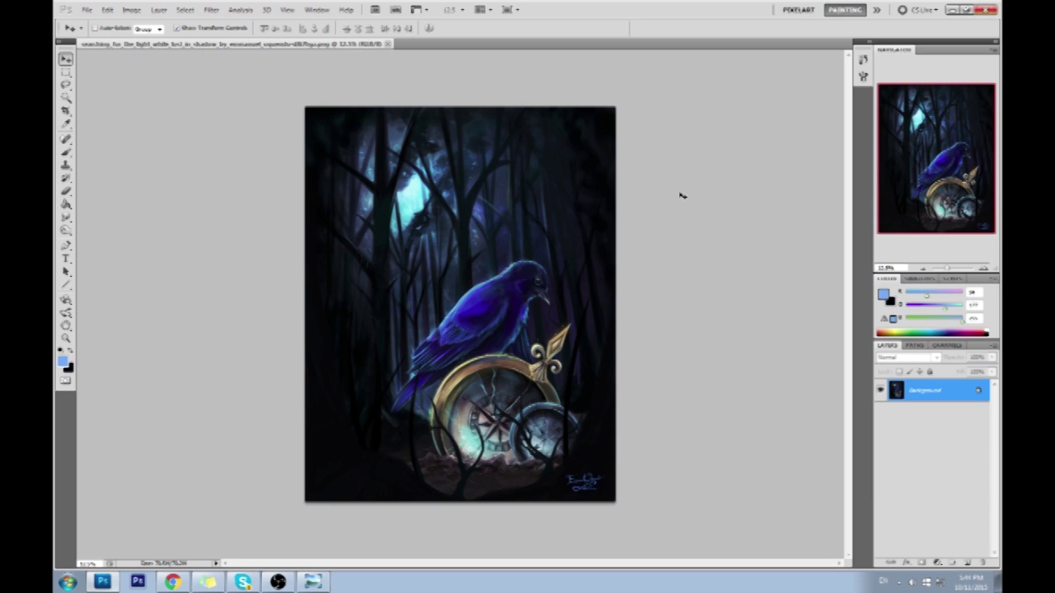
Step: Add a new layer in Color blend mode above the bird painting, and choose a dark blue foreground colour
{"action": "key", "text": "b"}
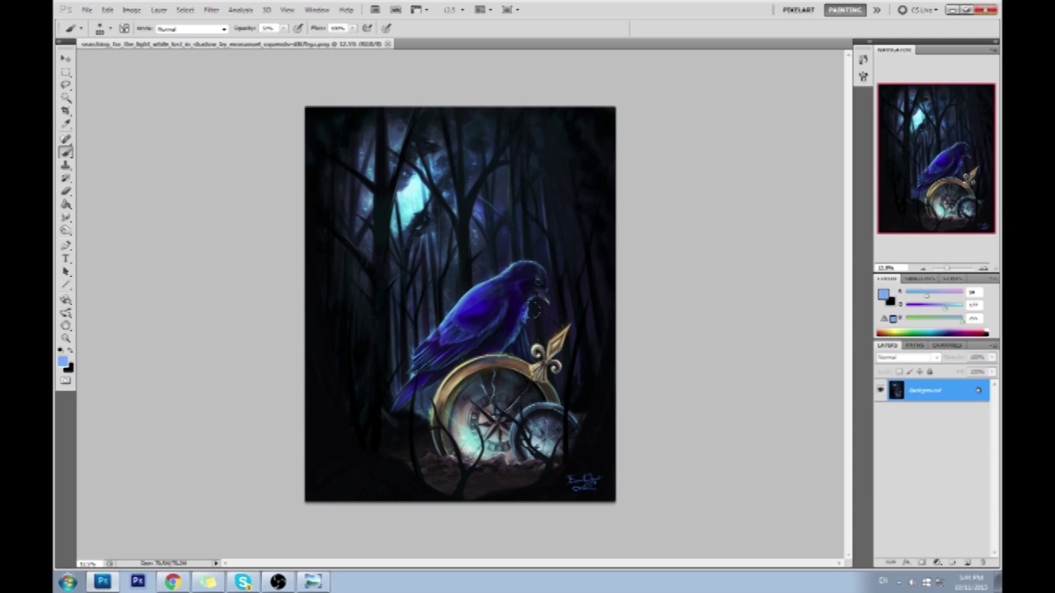
{"action": "left_click", "coordinate": [966, 561]}
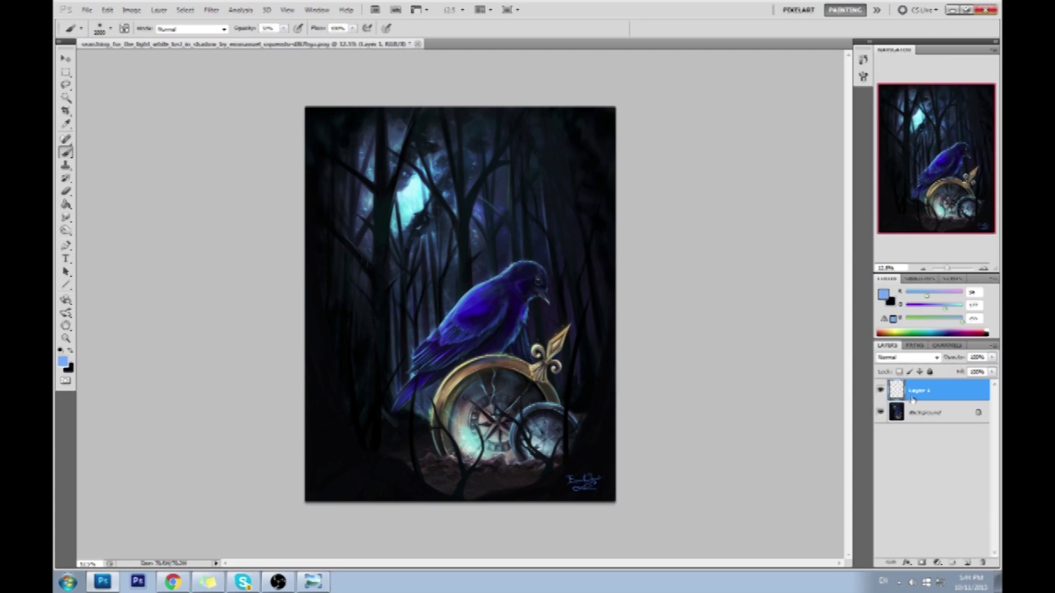
{"action": "left_click", "coordinate": [902, 356]}
{"action": "left_click", "coordinate": [893, 342]}
{"action": "left_click", "coordinate": [884, 295]}
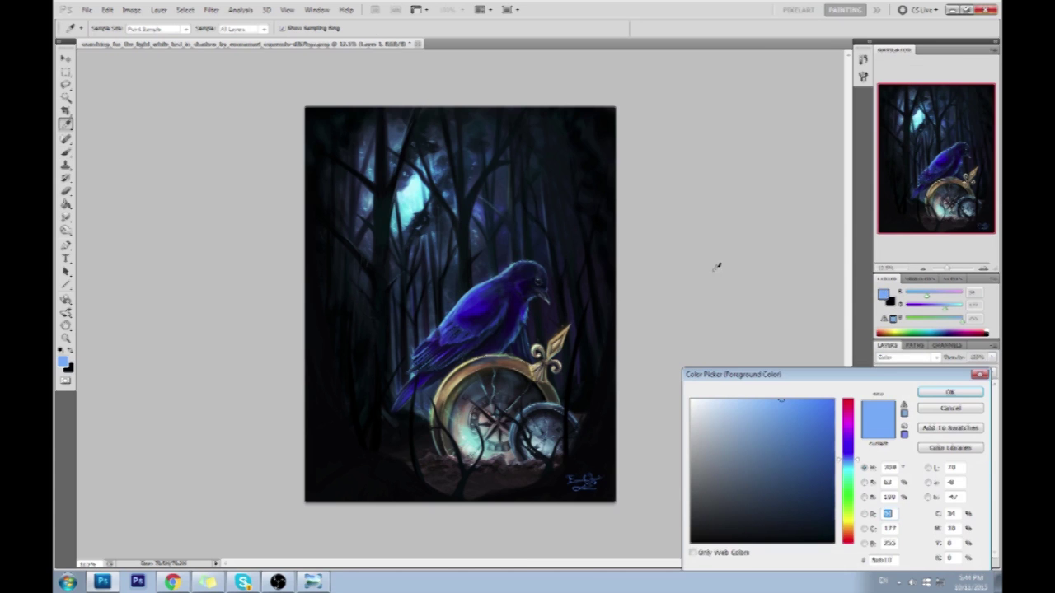
{"action": "left_click", "coordinate": [832, 484]}
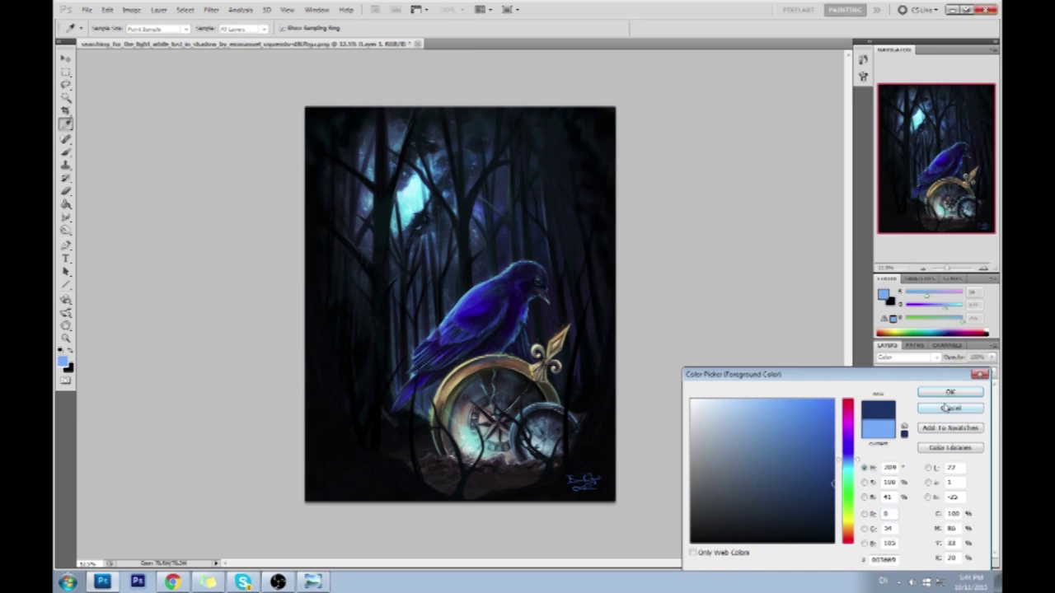
{"action": "left_click", "coordinate": [949, 393]}
{"action": "key", "text": "b"}
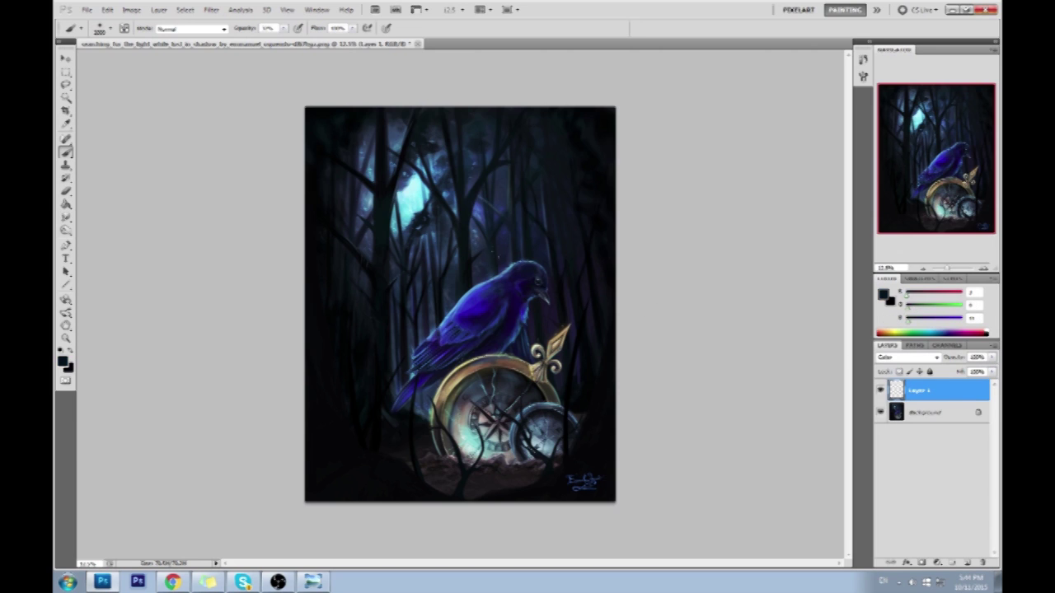
Step: Set the new layer to Multiply and shade the bird's tail and its surroundings with a lower-opacity dark brush
{"action": "left_click", "coordinate": [284, 28]}
{"action": "left_click", "coordinate": [277, 38]}
{"action": "key", "text": "Return"}
{"action": "left_click", "coordinate": [907, 357]}
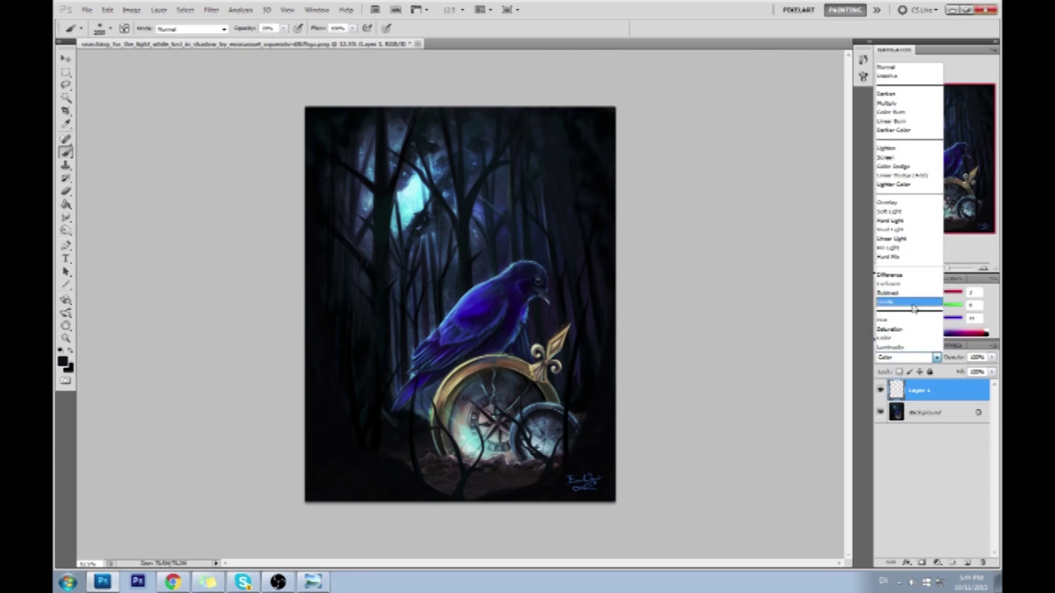
{"action": "mouse_move", "coordinate": [498, 359]}
{"action": "left_mouse_down"}
{"action": "mouse_move", "coordinate": [470, 363]}
{"action": "mouse_move", "coordinate": [442, 396]}
{"action": "left_mouse_up"}
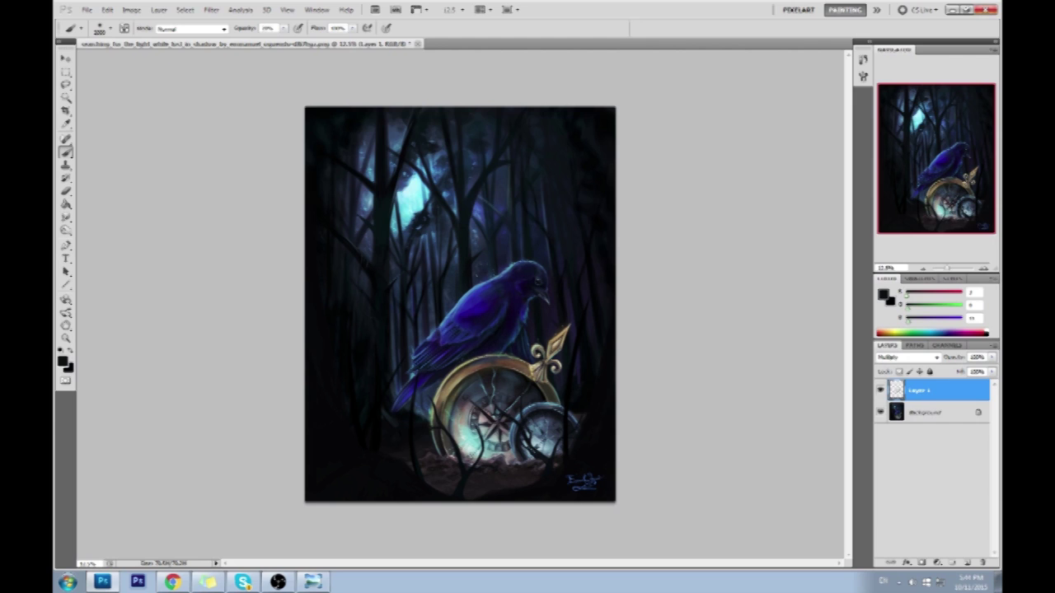
{"action": "left_click_drag", "start_coordinate": [334, 389], "coordinate": [380, 346]}
{"action": "left_click_drag", "start_coordinate": [427, 419], "coordinate": [444, 386]}
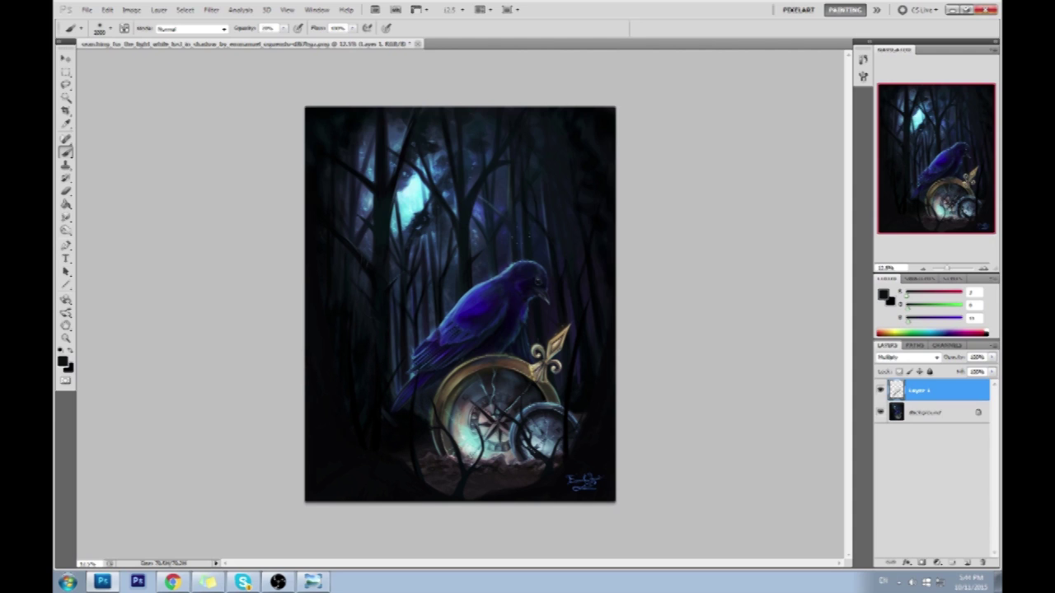
Step: Sample a dark tone from the forest, and darken the bird's body and tail on another new layer in Multiply mode
{"action": "left_click", "coordinate": [570, 286], "text": "alt"}
{"action": "left_click", "coordinate": [967, 562]}
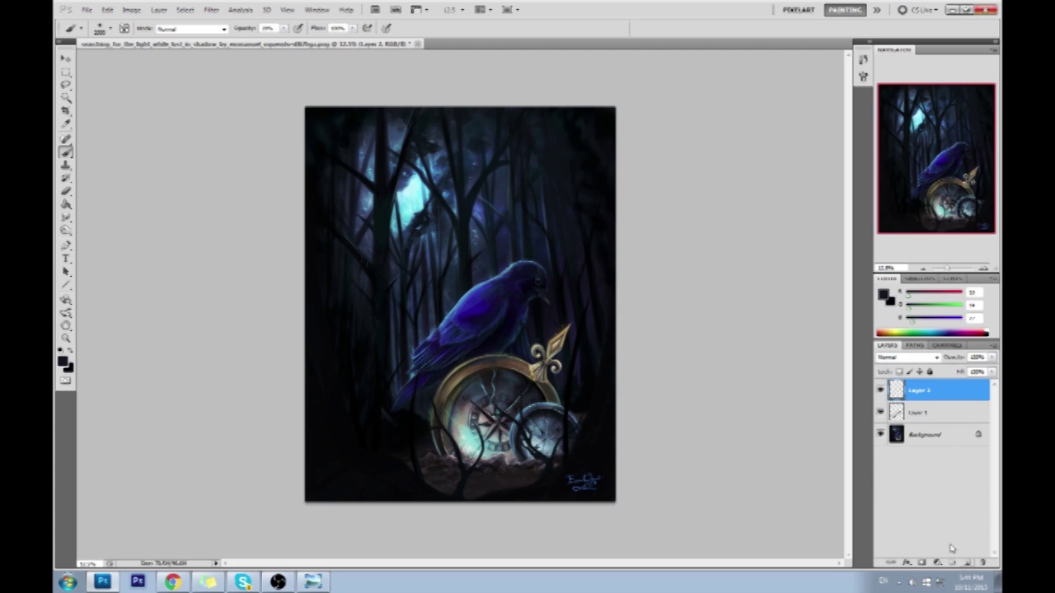
{"action": "left_click", "coordinate": [907, 356]}
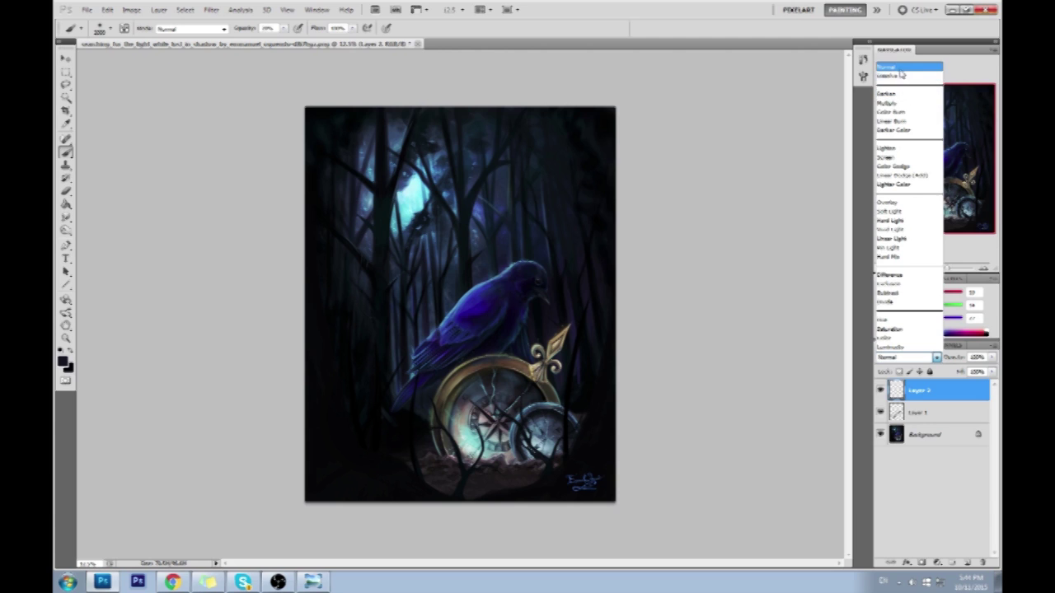
{"action": "left_click", "coordinate": [898, 69]}
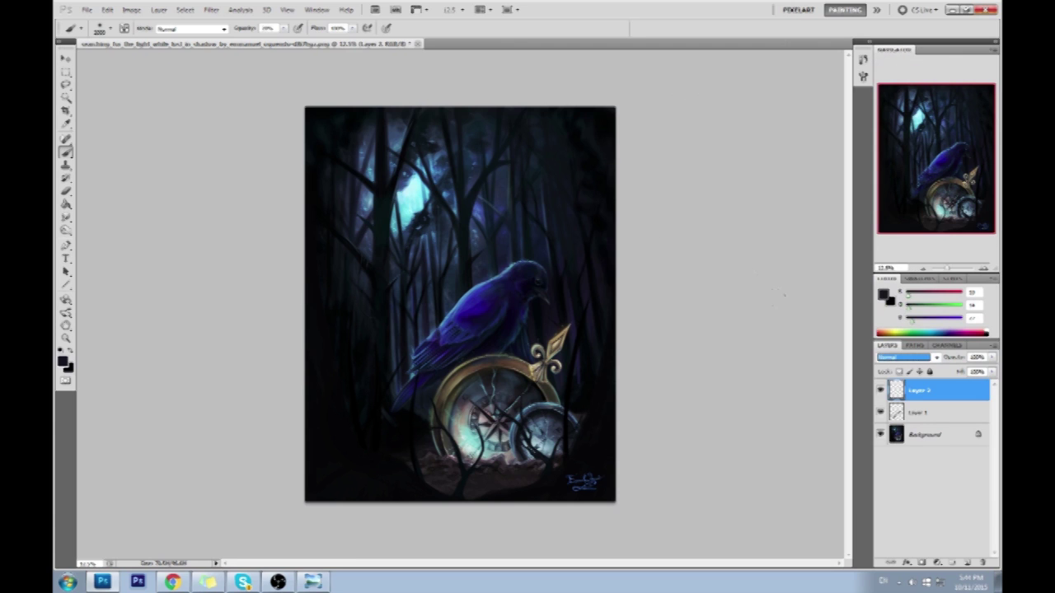
{"action": "left_click", "coordinate": [892, 360]}
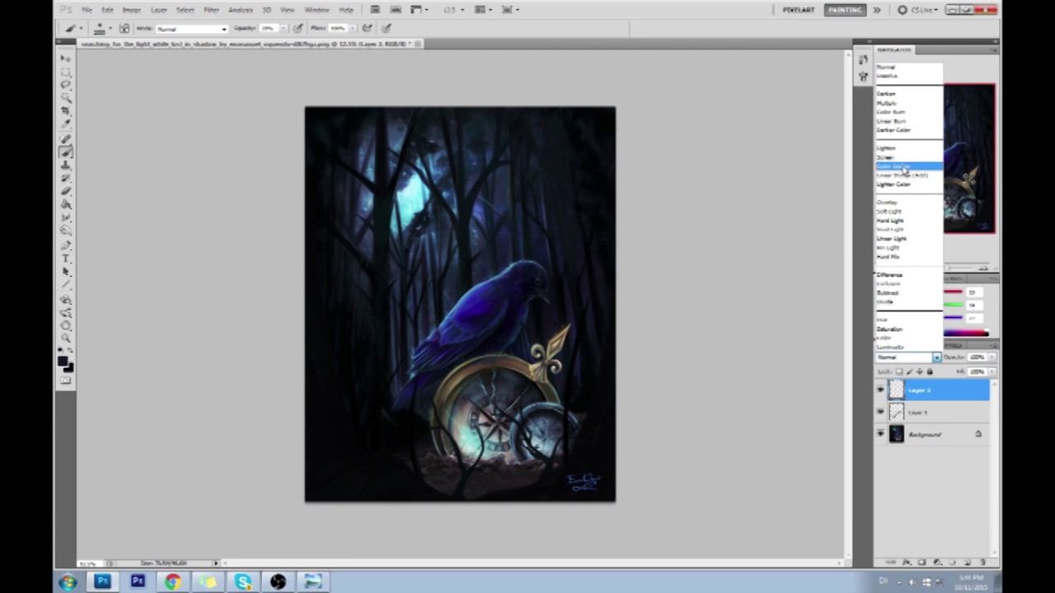
{"action": "left_click", "coordinate": [914, 169]}
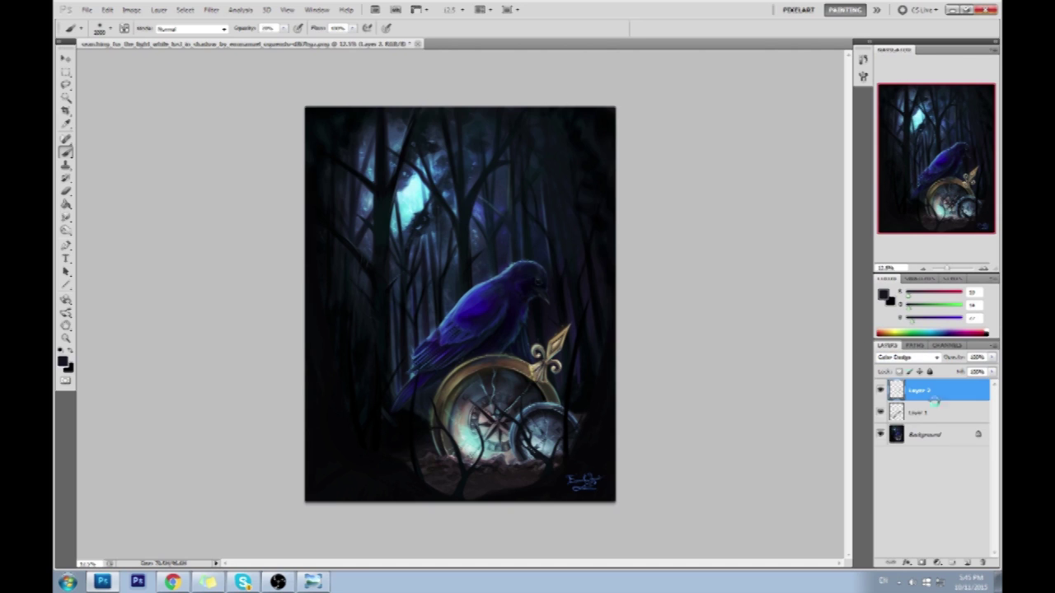
{"action": "left_click", "coordinate": [903, 359]}
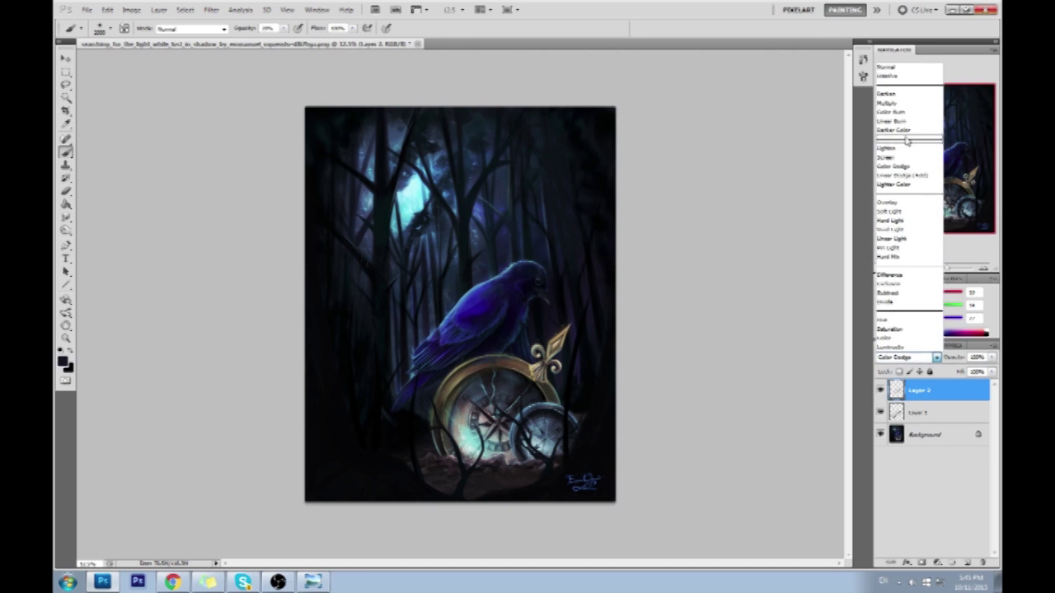
{"action": "left_click", "coordinate": [914, 104]}
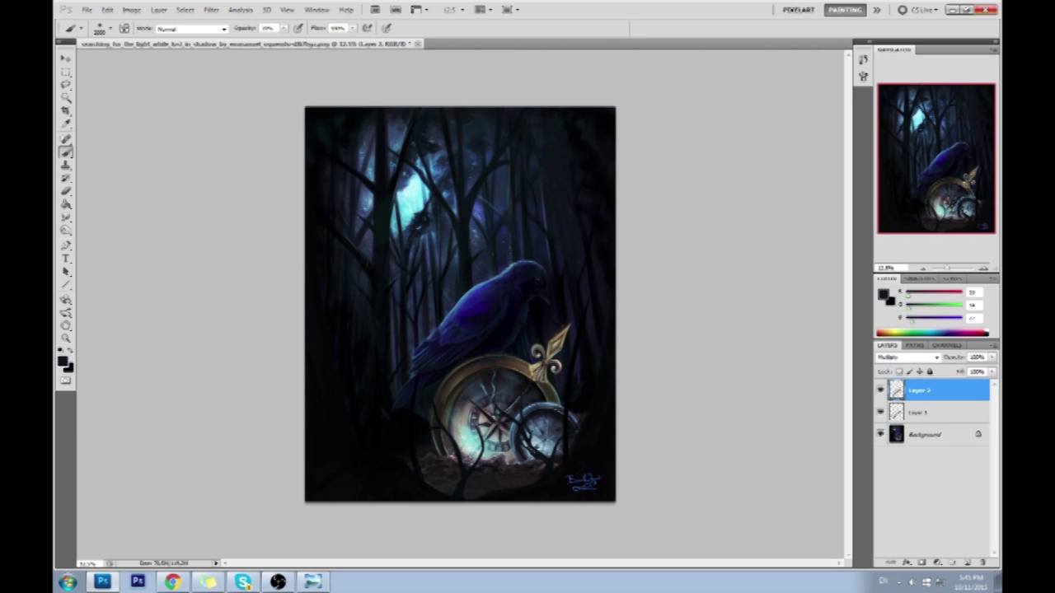
Step: Merge both shading layers down into the bird painting's background
{"action": "left_click_drag", "start_coordinate": [66, 229], "coordinate": [90, 229]}
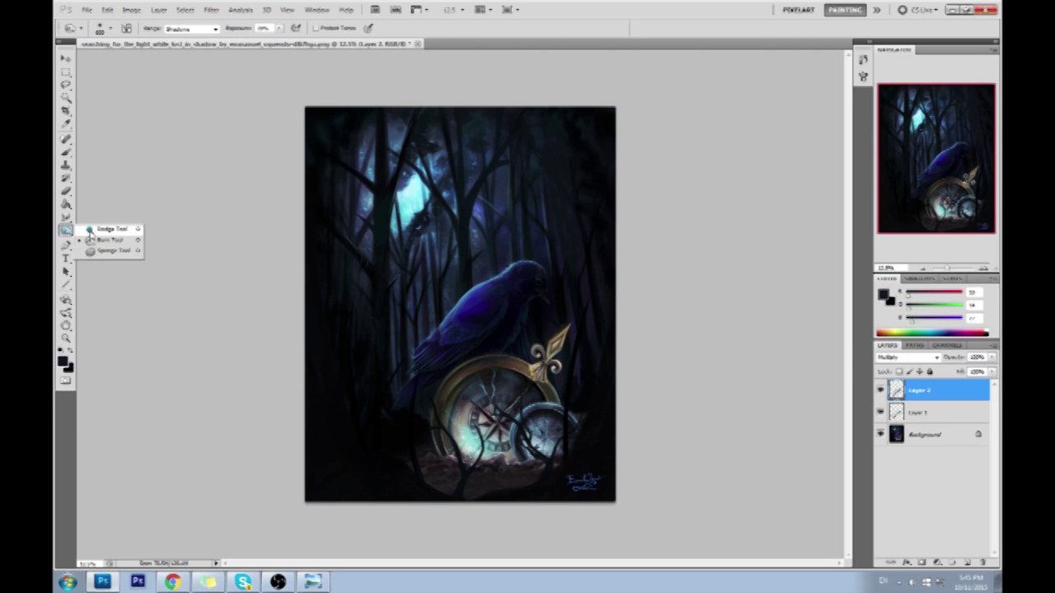
{"action": "right_click", "coordinate": [912, 413]}
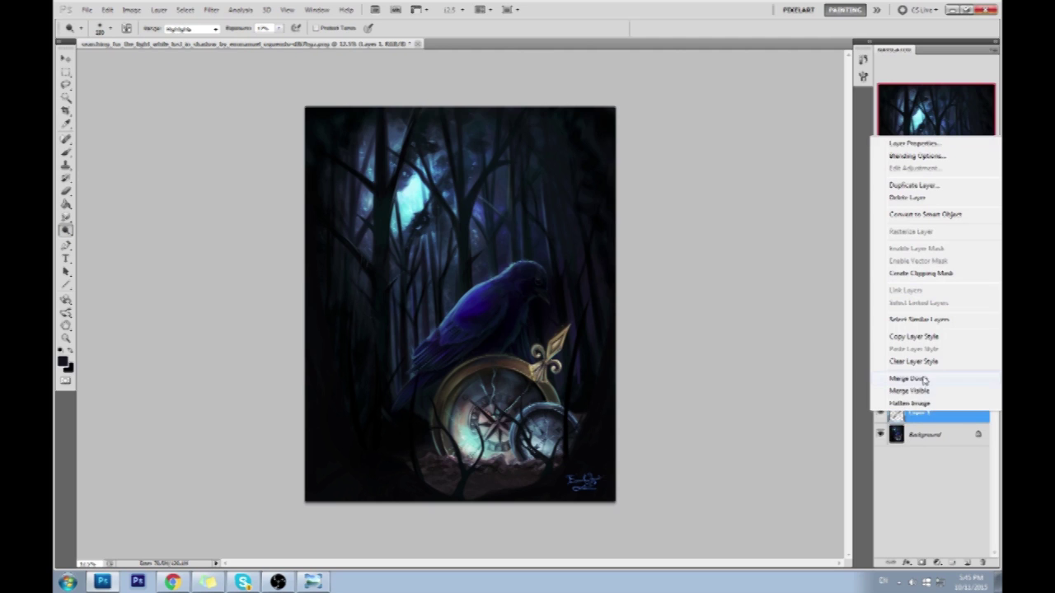
{"action": "left_click", "coordinate": [917, 381]}
{"action": "right_click", "coordinate": [919, 396]}
{"action": "left_click", "coordinate": [926, 361]}
Step: Brighten the highlights of the glowing sky opening between the trees using a much larger Dodge brush
{"action": "key", "text": "b"}
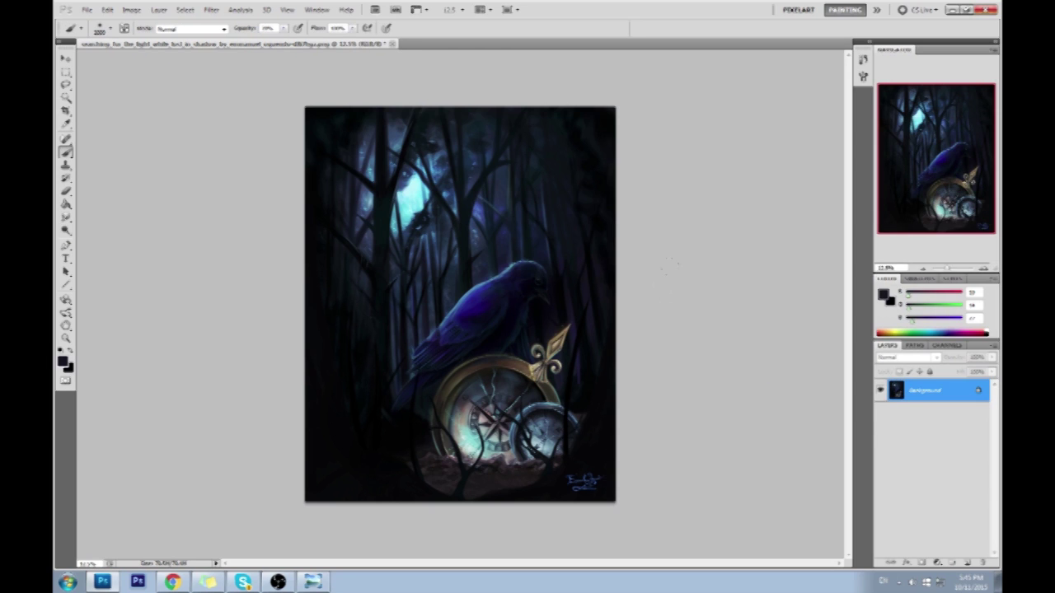
{"action": "left_click", "coordinate": [66, 230]}
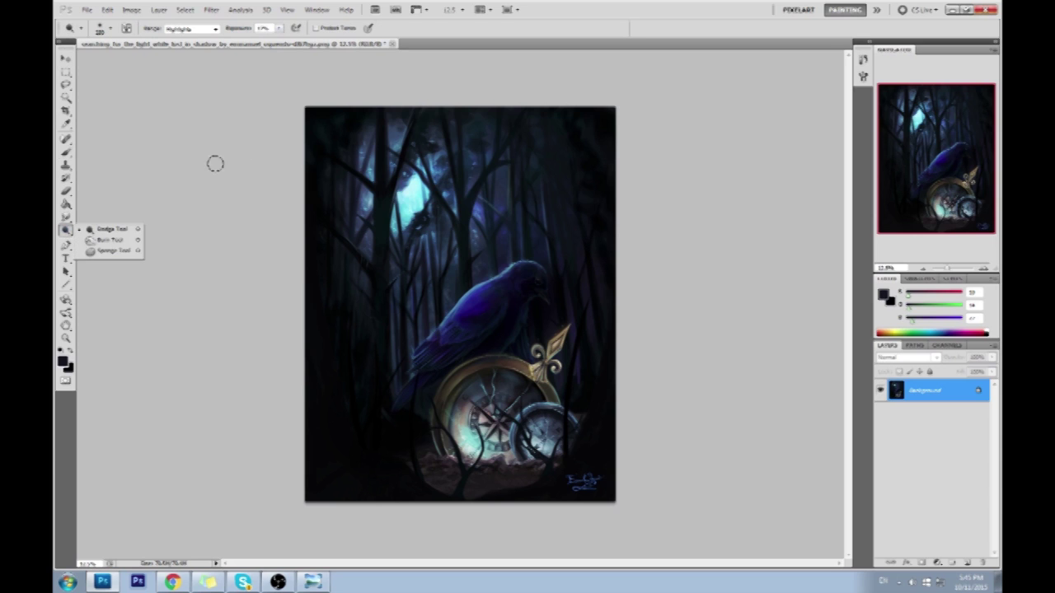
{"action": "key", "text": "bracketright"}
{"action": "key", "text": "bracketright"}
{"action": "key", "text": "bracketright"}
{"action": "key", "text": "bracketright"}
{"action": "key", "text": "bracketright"}
{"action": "key", "text": "bracketright"}
{"action": "key", "text": "bracketright"}
{"action": "key", "text": "bracketright"}
{"action": "key", "text": "bracketright"}
{"action": "key", "text": "bracketright"}
{"action": "key", "text": "bracketright"}
{"action": "key", "text": "bracketright"}
{"action": "key", "text": "bracketright"}
{"action": "key", "text": "bracketright"}
{"action": "key", "text": "bracketright"}
{"action": "key", "text": "bracketright"}
{"action": "key", "text": "bracketright"}
{"action": "key", "text": "bracketright"}
{"action": "key", "text": "bracketright"}
{"action": "key", "text": "bracketright"}
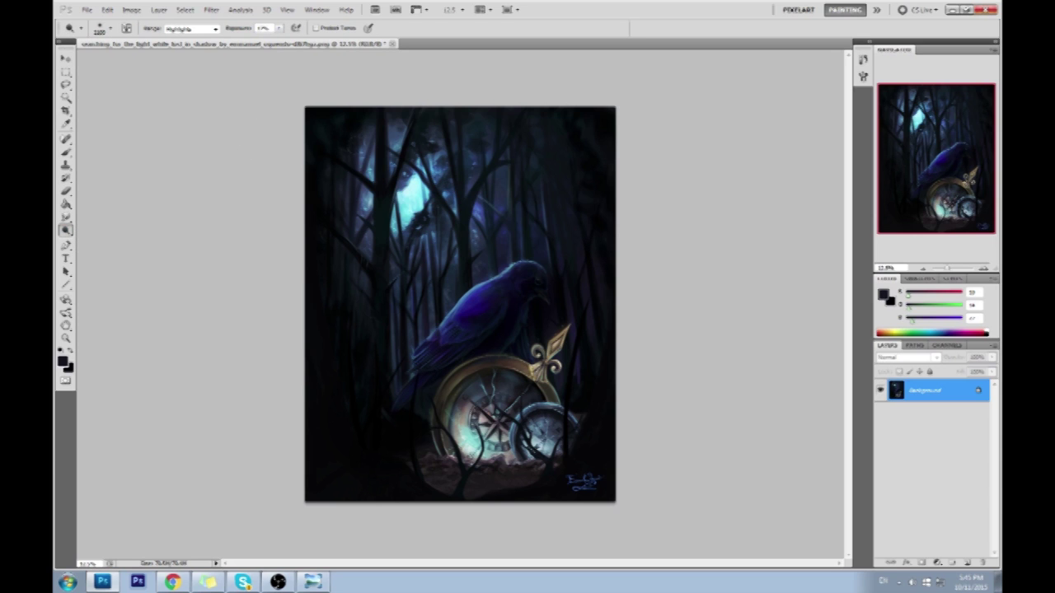
{"action": "left_click", "coordinate": [410, 198]}
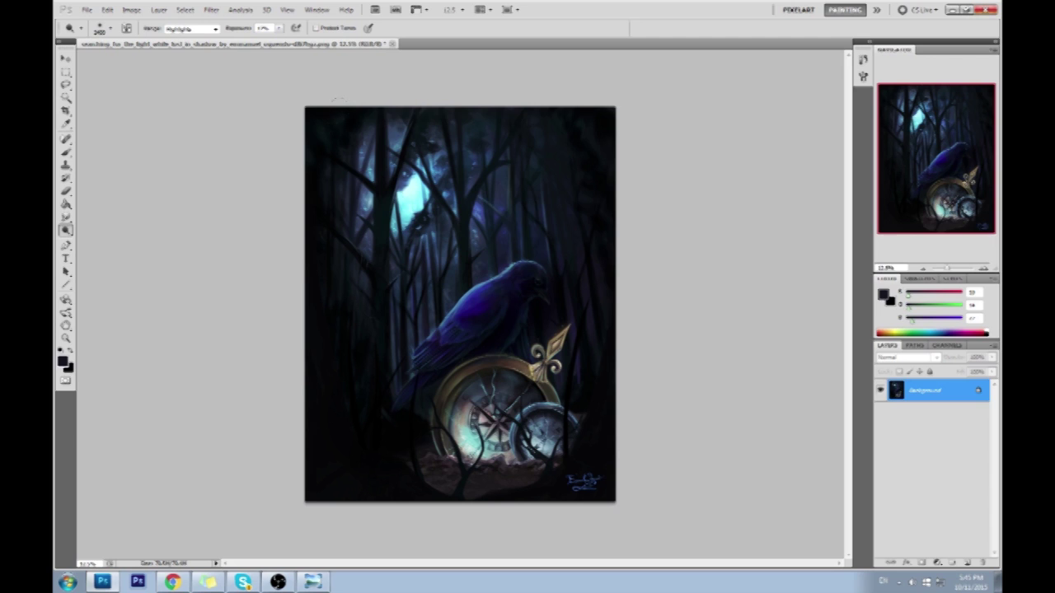
Step: Sample the pale cyan of the sky glow, and dodge a bright rim along the bird's upper back with a smaller brush
{"action": "key", "text": "b"}
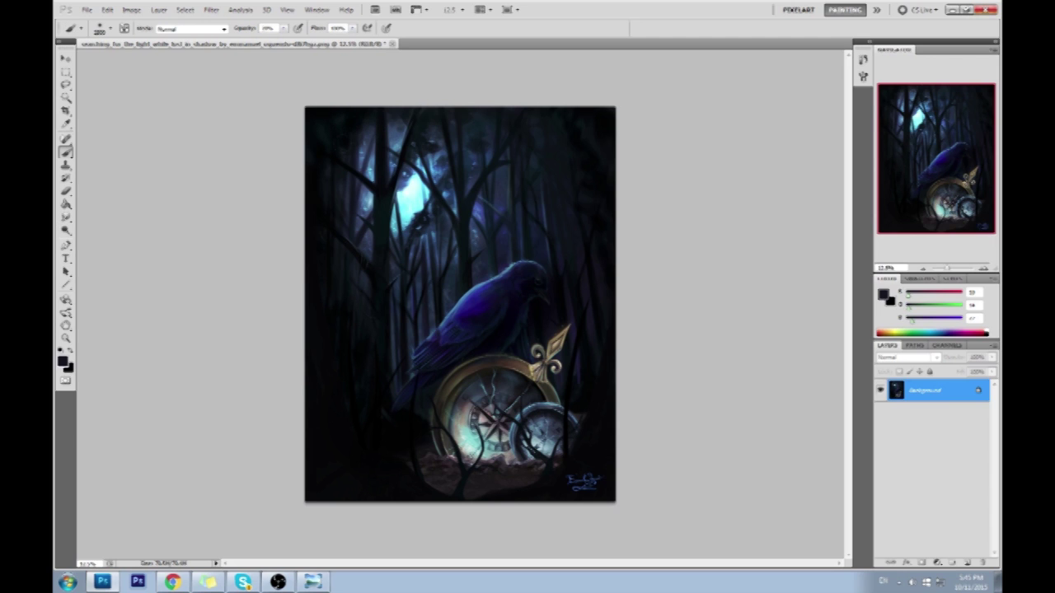
{"action": "left_click", "coordinate": [410, 206], "text": "alt"}
{"action": "left_click_drag", "start_coordinate": [66, 230], "coordinate": [103, 230]}
{"action": "key", "text": "bracketleft"}
{"action": "key", "text": "bracketleft"}
{"action": "key", "text": "bracketleft"}
{"action": "key", "text": "bracketleft"}
{"action": "key", "text": "bracketleft"}
{"action": "key", "text": "bracketleft"}
{"action": "key", "text": "bracketleft"}
{"action": "key", "text": "bracketleft"}
{"action": "key", "text": "bracketleft"}
{"action": "key", "text": "bracketleft"}
{"action": "key", "text": "bracketleft"}
{"action": "key", "text": "bracketleft"}
{"action": "key", "text": "bracketleft"}
{"action": "key", "text": "bracketleft"}
{"action": "key", "text": "bracketleft"}
{"action": "key", "text": "bracketleft"}
{"action": "key", "text": "bracketleft"}
{"action": "key", "text": "bracketleft"}
{"action": "key", "text": "bracketleft"}
{"action": "key", "text": "bracketleft"}
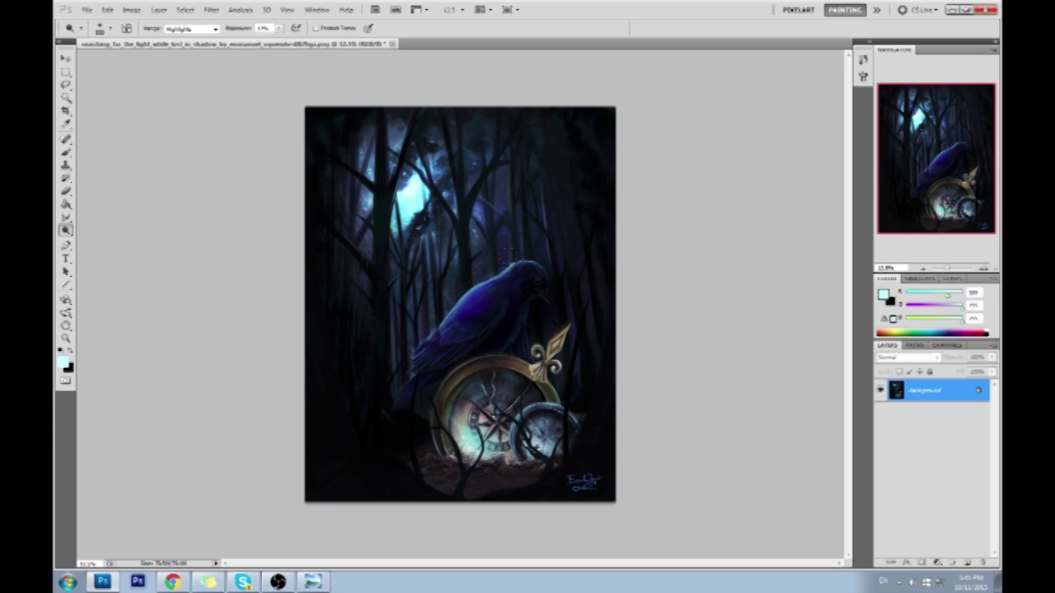
{"action": "mouse_move", "coordinate": [490, 275]}
{"action": "left_mouse_down"}
{"action": "mouse_move", "coordinate": [506, 272]}
{"action": "mouse_move", "coordinate": [472, 290]}
{"action": "mouse_move", "coordinate": [521, 263]}
{"action": "left_mouse_up"}
Step: Sample cyan from the bird's rim highlight, and brush a soft glow over the trees around the bright sky opening
{"action": "key", "text": "bracketright"}
{"action": "key", "text": "bracketright"}
{"action": "key", "text": "bracketright"}
{"action": "key", "text": "bracketright"}
{"action": "key", "text": "bracketright"}
{"action": "key", "text": "bracketright"}
{"action": "key", "text": "bracketright"}
{"action": "key", "text": "bracketright"}
{"action": "key", "text": "bracketright"}
{"action": "key", "text": "bracketright"}
{"action": "key", "text": "b"}
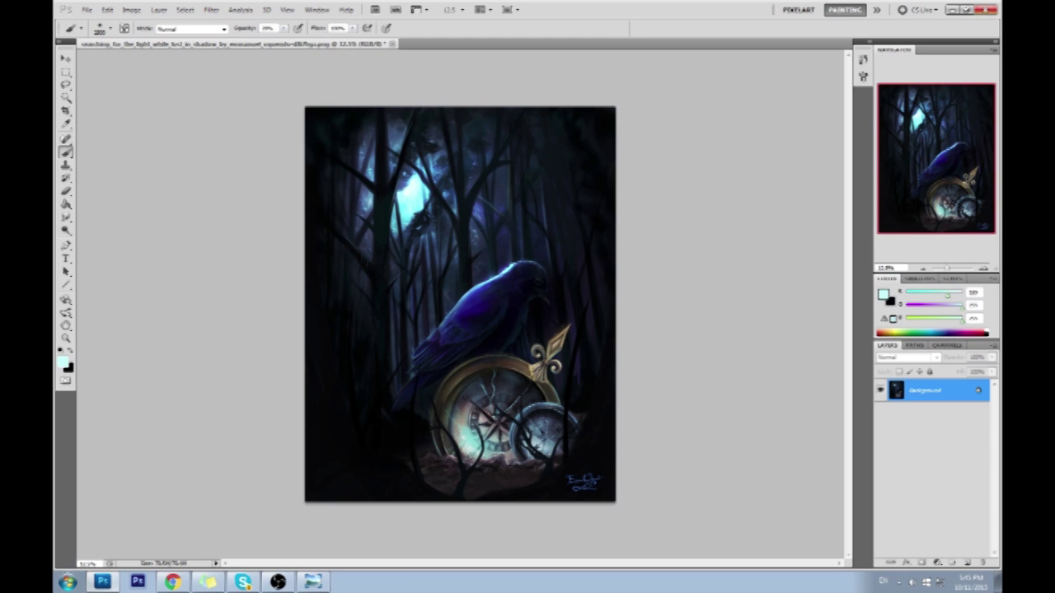
{"action": "left_click", "coordinate": [510, 264], "text": "alt"}
{"action": "left_click", "coordinate": [506, 271]}
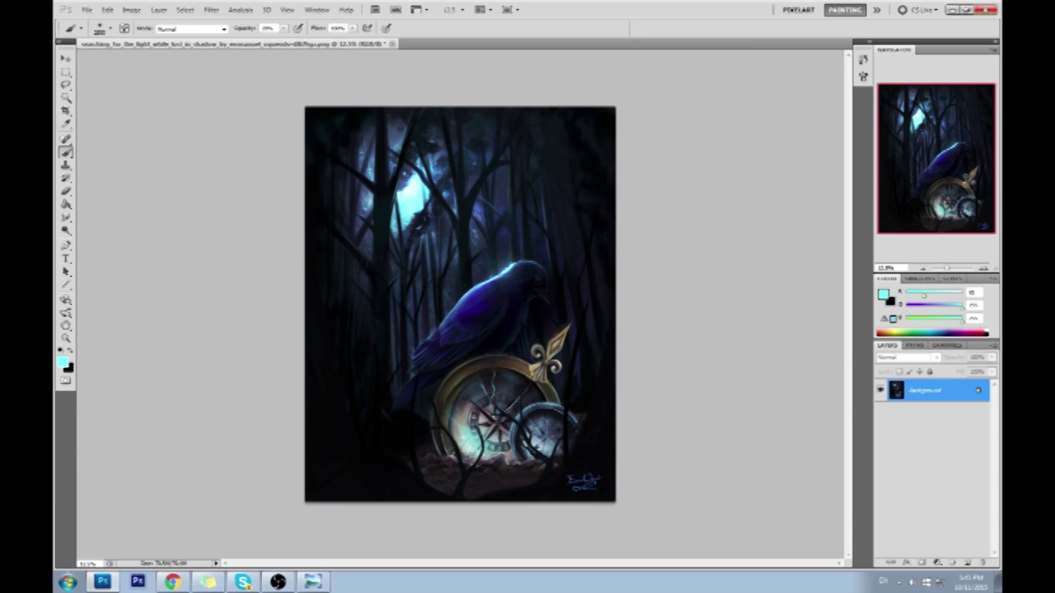
{"action": "left_click", "coordinate": [406, 232]}
{"action": "left_click", "coordinate": [367, 205]}
{"action": "left_click", "coordinate": [370, 169]}
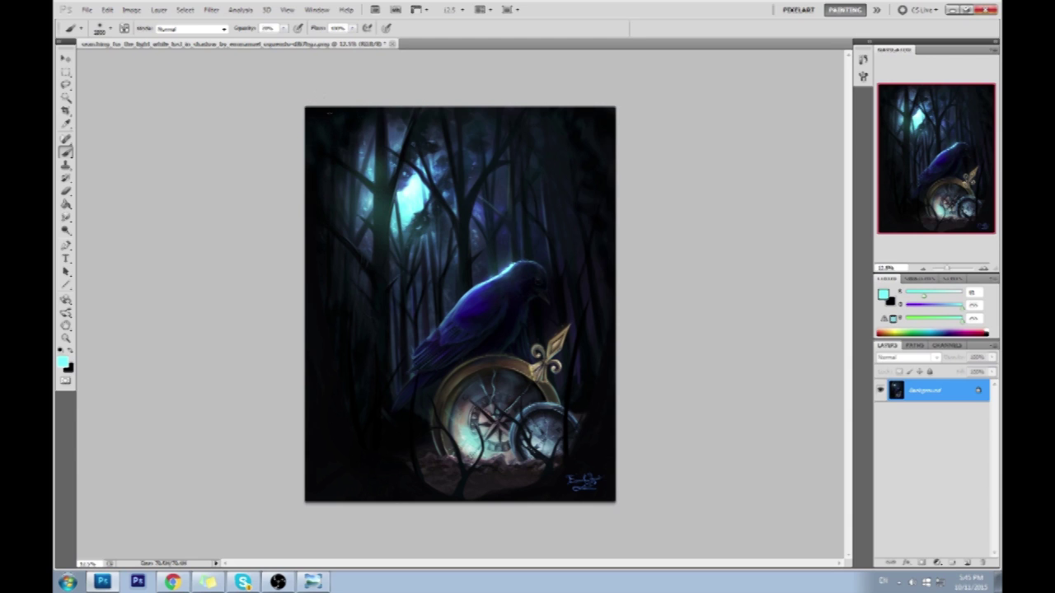
{"action": "left_click", "coordinate": [394, 165]}
{"action": "left_click", "coordinate": [398, 142]}
{"action": "left_click", "coordinate": [432, 169]}
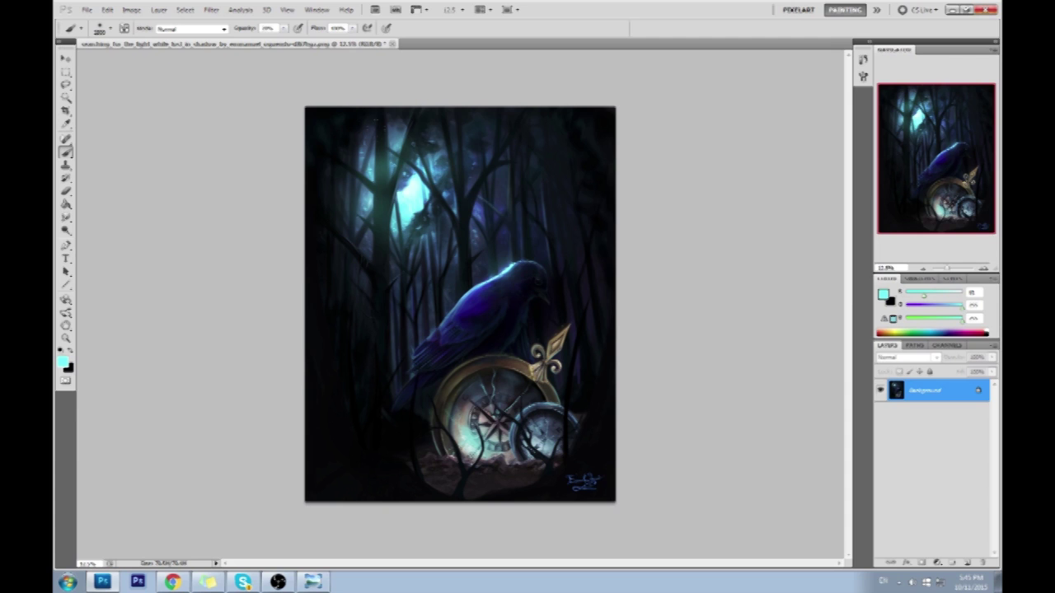
{"action": "left_click", "coordinate": [430, 169]}
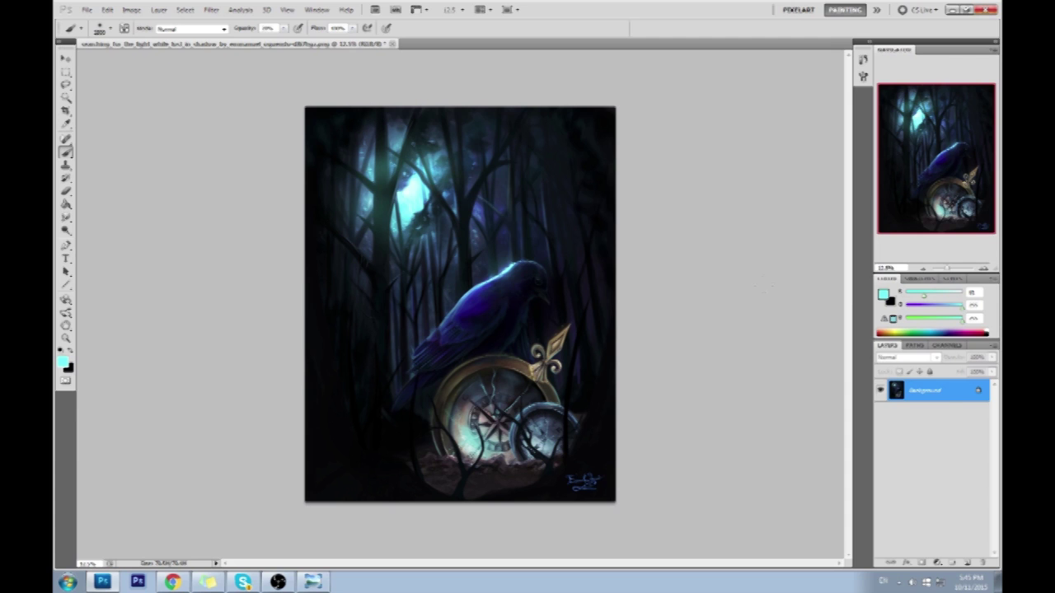
Step: Select the whole canvas and review the painting's edit history
{"action": "right_click", "coordinate": [941, 394]}
{"action": "left_click", "coordinate": [937, 522]}
{"action": "key", "text": "ctrl+a"}
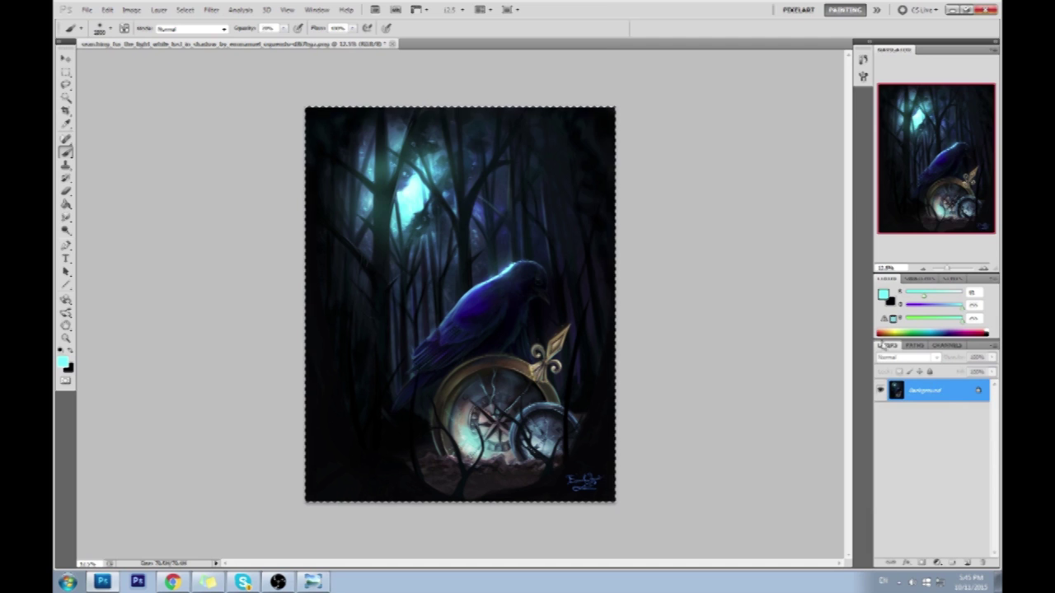
{"action": "left_click", "coordinate": [863, 61]}
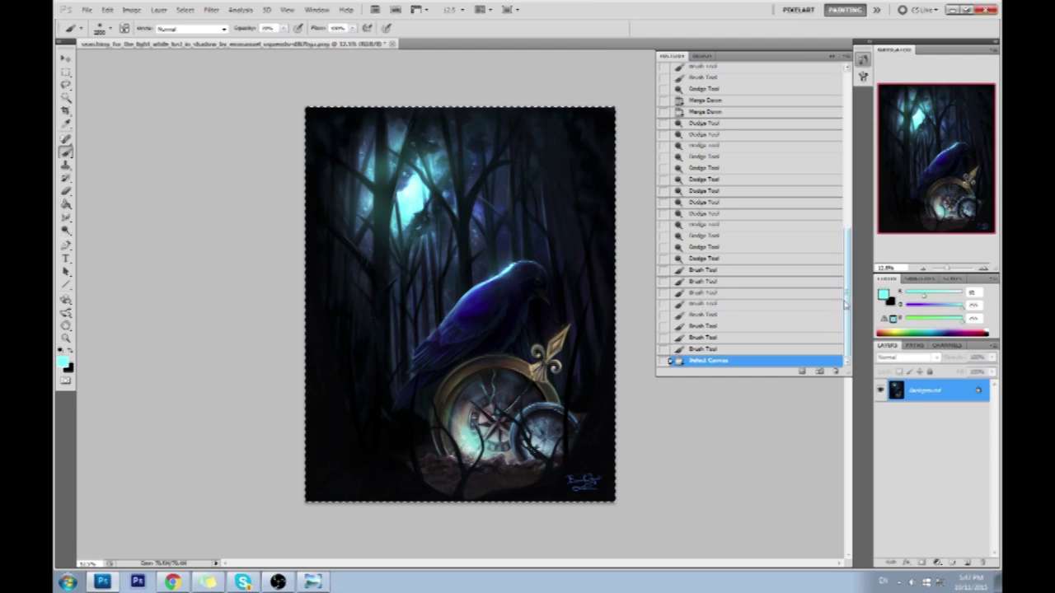
{"action": "left_click", "coordinate": [831, 56]}
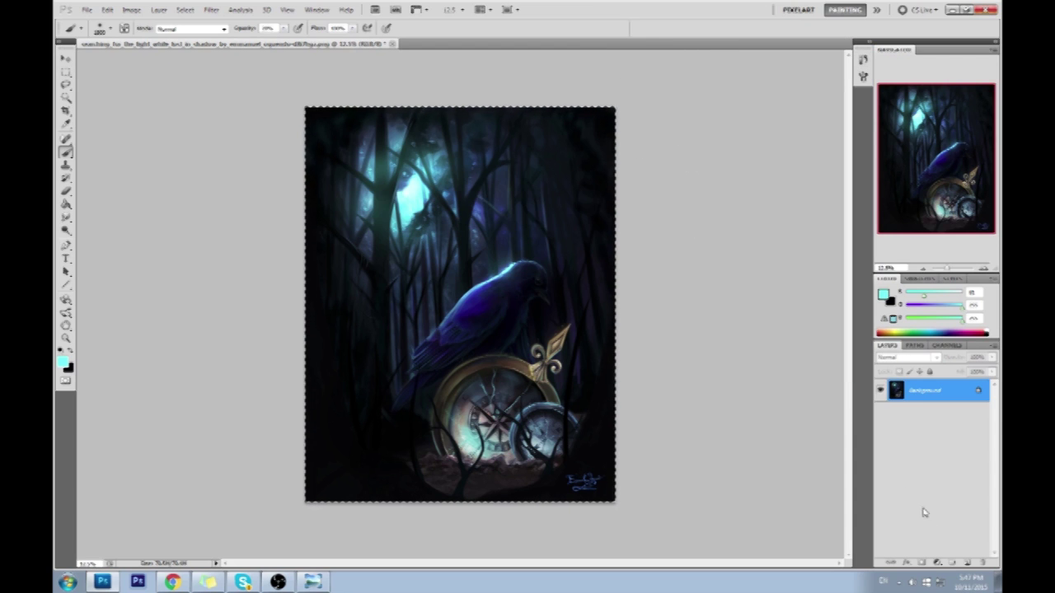
Step: Mark over the bird's body in bright red at 100% opacity on a new layer, and delete that layer
{"action": "left_click", "coordinate": [966, 564]}
{"action": "left_click", "coordinate": [883, 294]}
{"action": "left_click_drag", "start_coordinate": [710, 403], "coordinate": [829, 381]}
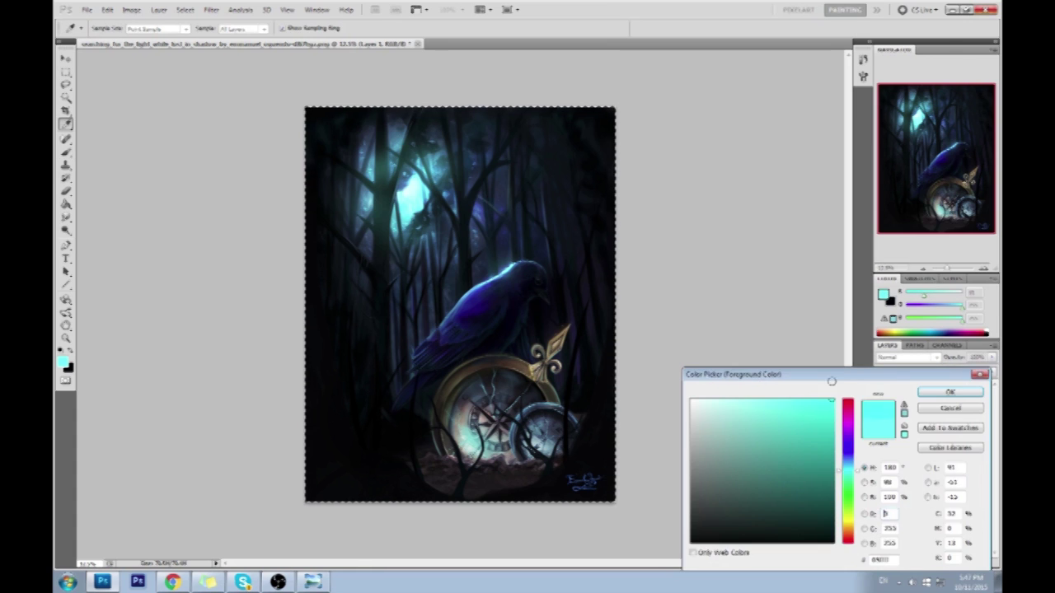
{"action": "left_click", "coordinate": [847, 402]}
{"action": "left_click", "coordinate": [940, 393]}
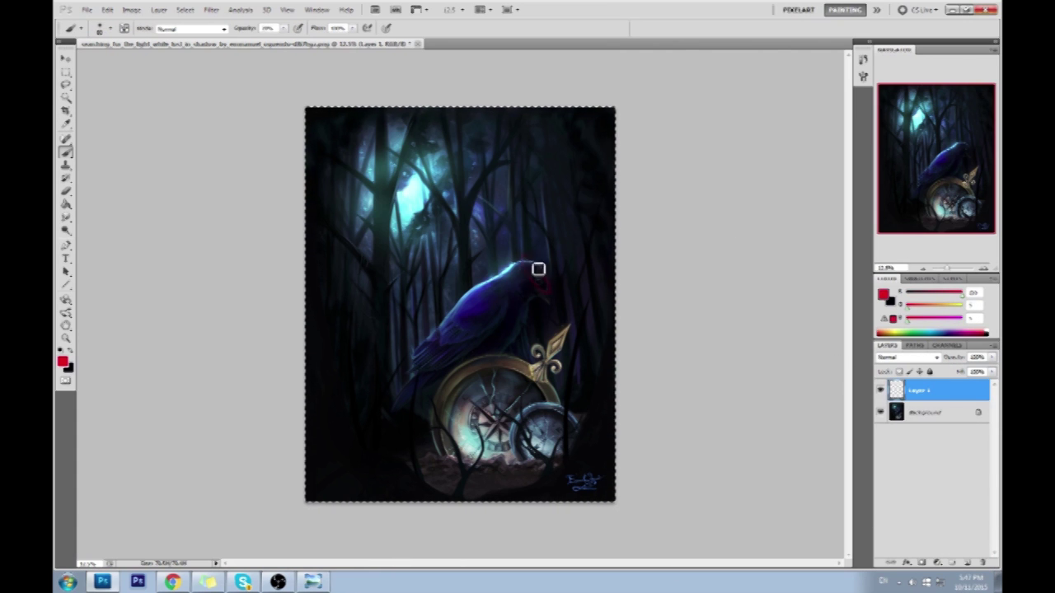
{"action": "left_click_drag", "start_coordinate": [283, 32], "coordinate": [381, 61]}
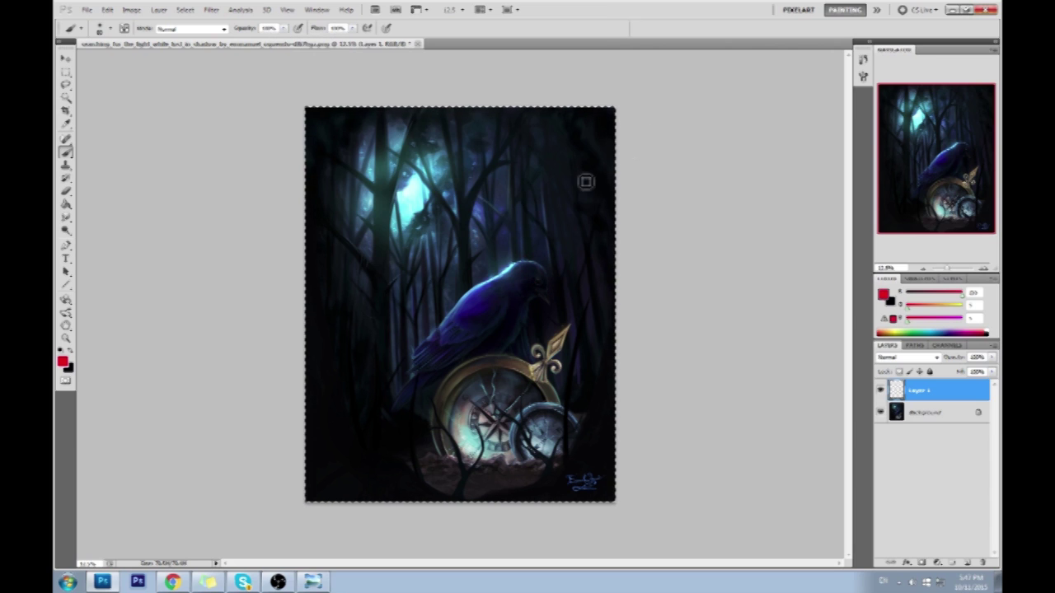
{"action": "left_click_drag", "start_coordinate": [535, 264], "coordinate": [387, 346]}
{"action": "key", "text": "ctrl+z"}
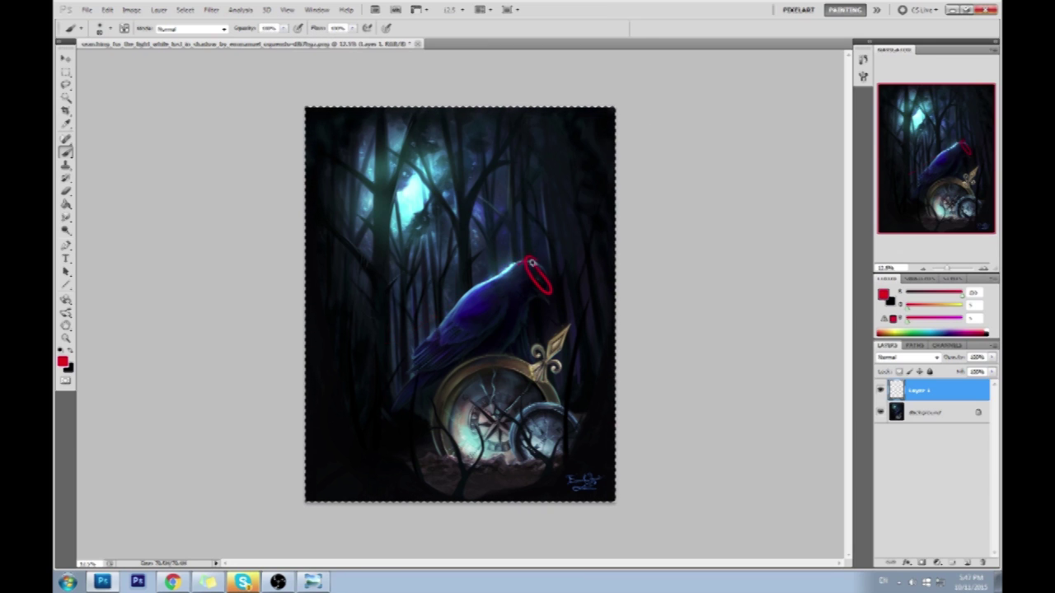
{"action": "left_click_drag", "start_coordinate": [549, 299], "coordinate": [422, 396]}
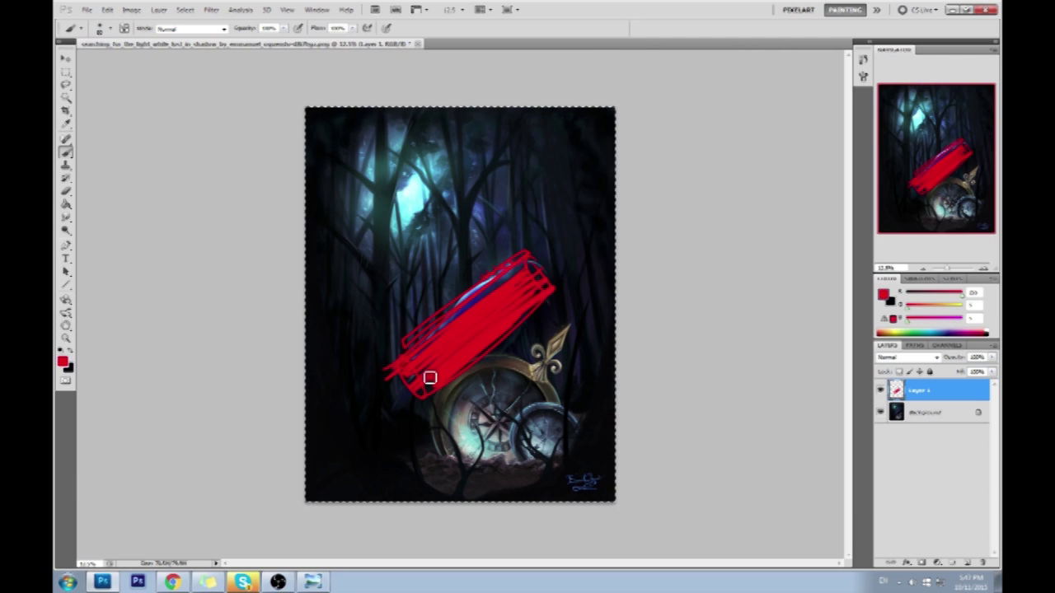
{"action": "left_click", "coordinate": [983, 562]}
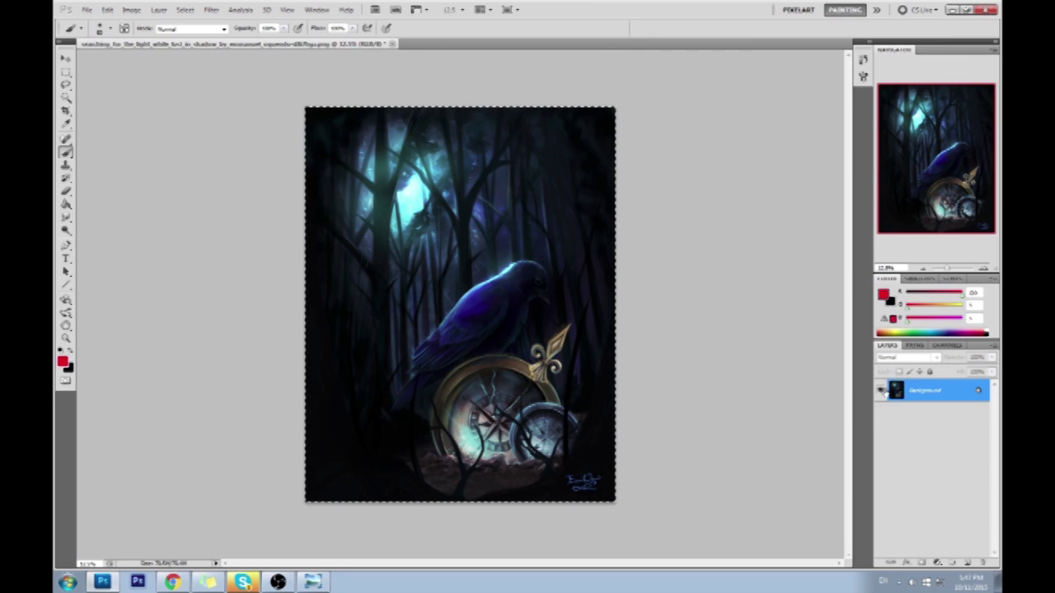
Step: Add a new layer in Color Dodge mode, and sample light cyan from the bird's back highlight for the brush
{"action": "left_click", "coordinate": [968, 564]}
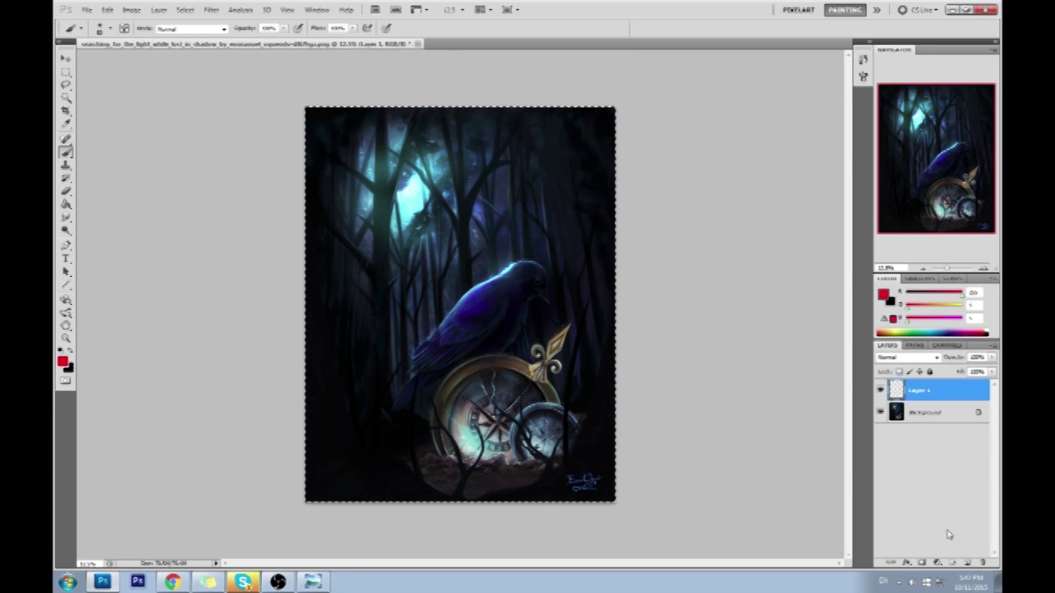
{"action": "left_click", "coordinate": [66, 230]}
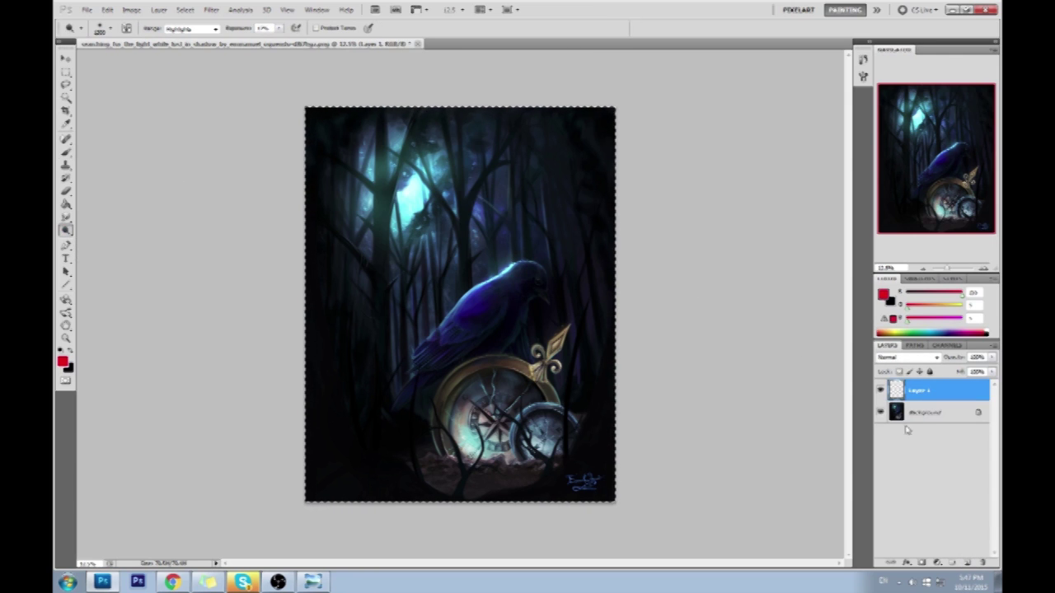
{"action": "left_click", "coordinate": [907, 357]}
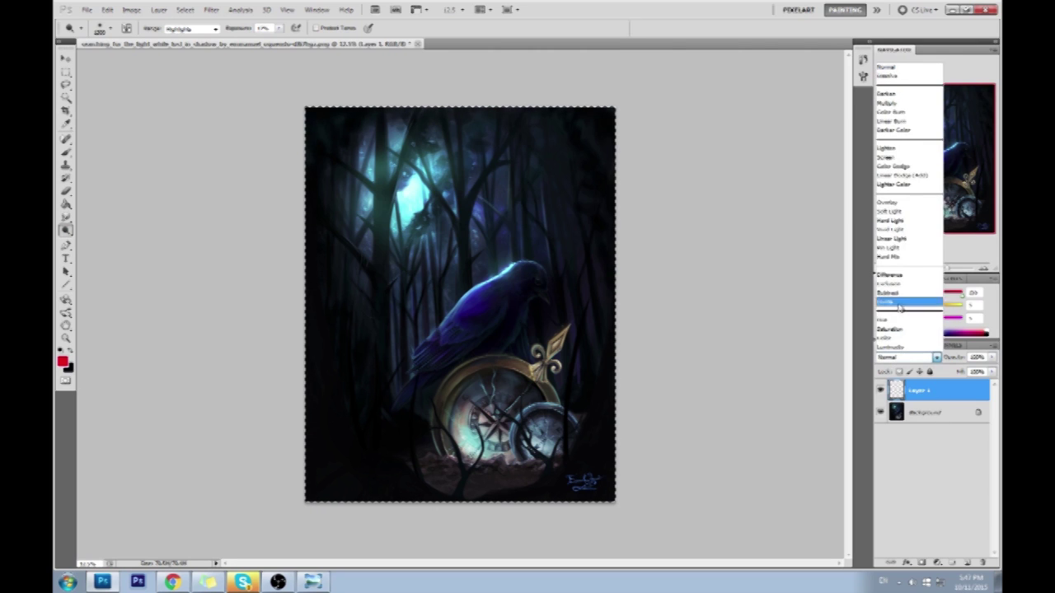
{"action": "left_click", "coordinate": [907, 168]}
{"action": "key", "text": "b"}
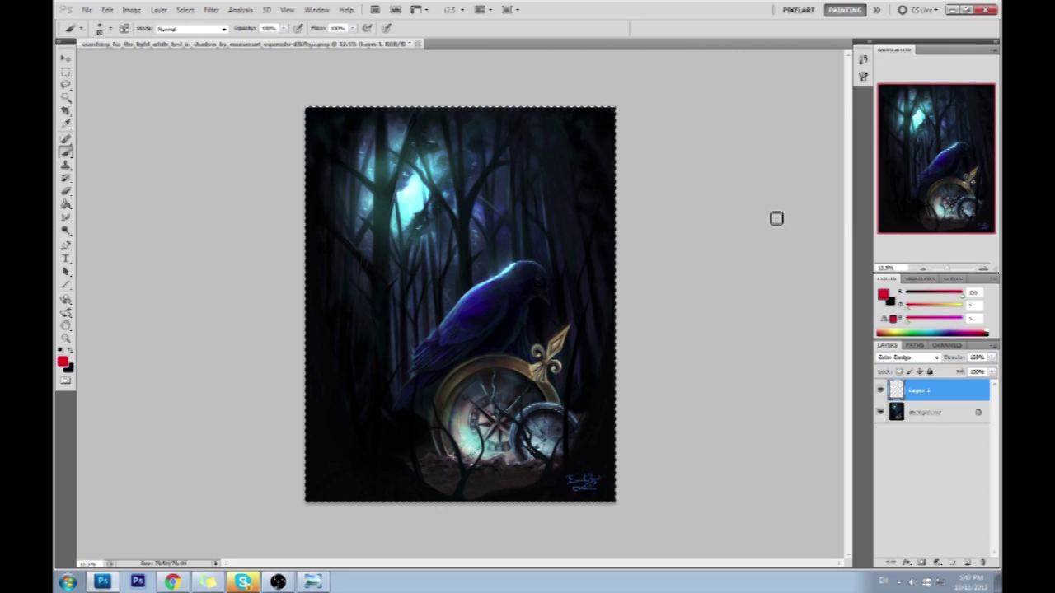
{"action": "left_click", "coordinate": [502, 267], "text": "alt"}
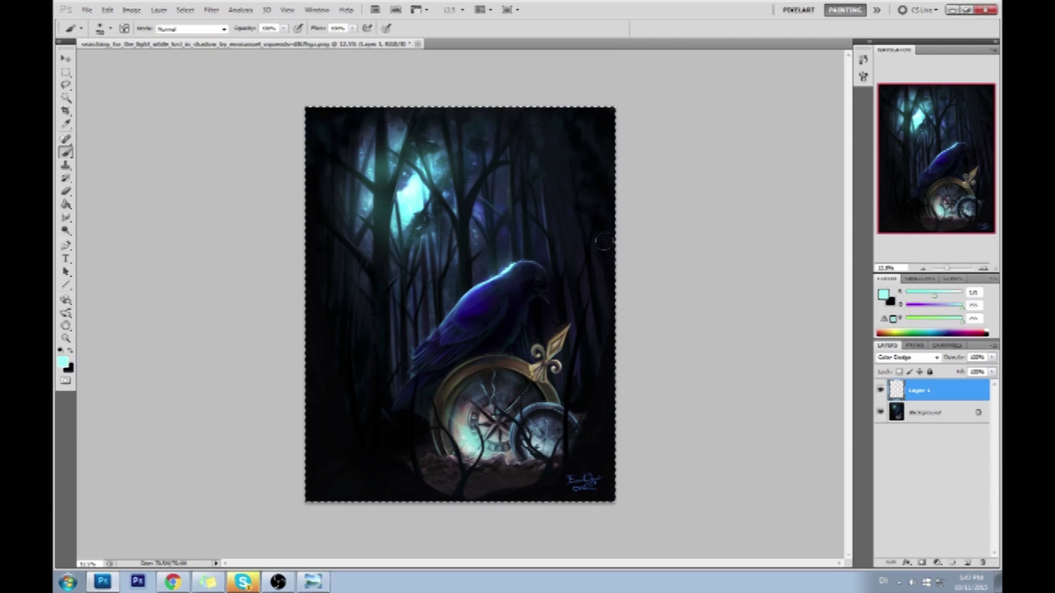
Step: Paint a subtle cyan rim light along the bird's throat and chest with a small brush at lowered opacity
{"action": "right_click", "coordinate": [505, 191]}
{"action": "left_click", "coordinate": [519, 207]}
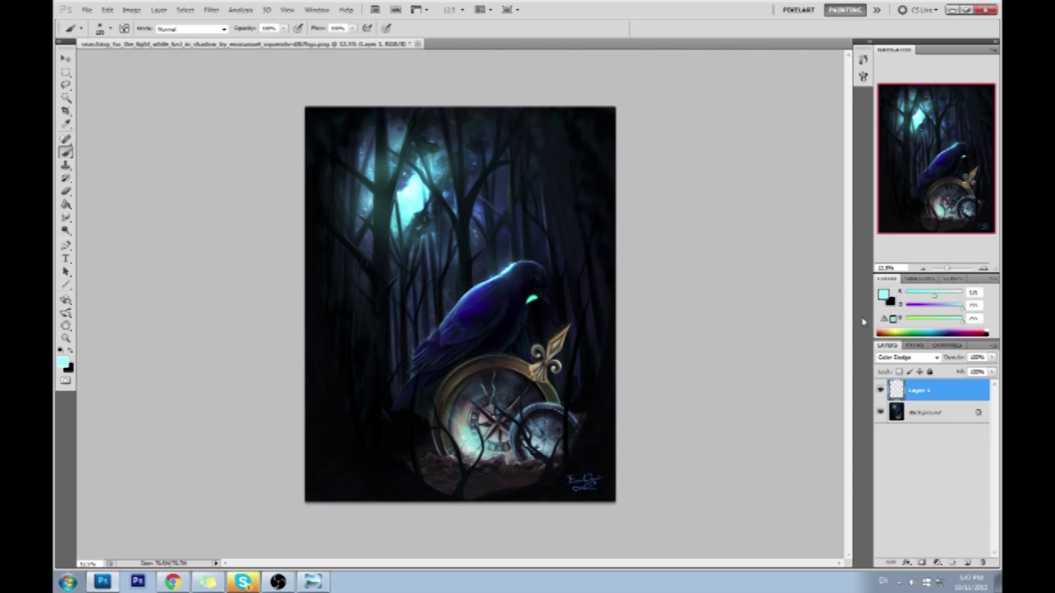
{"action": "left_click", "coordinate": [282, 28]}
{"action": "left_click", "coordinate": [247, 40]}
{"action": "left_click", "coordinate": [198, 66]}
{"action": "left_click_drag", "start_coordinate": [525, 301], "coordinate": [519, 320]}
Step: Choose a different eraser brush tip, and trim the cyan rim light on the bird's chest
{"action": "key", "text": "e"}
{"action": "right_click", "coordinate": [611, 315]}
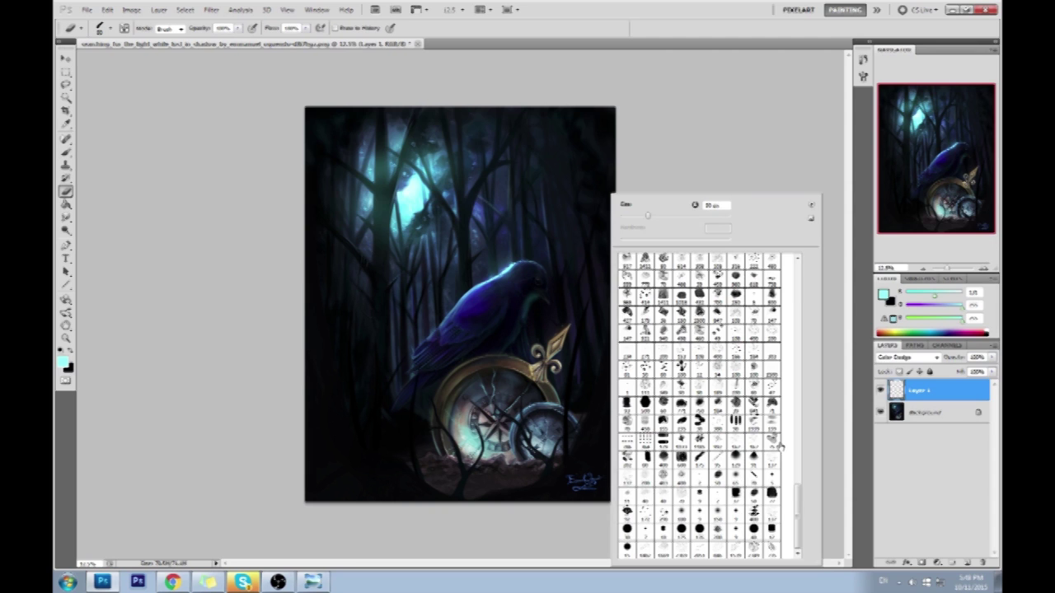
{"action": "left_click", "coordinate": [735, 477]}
{"action": "left_click", "coordinate": [756, 127]}
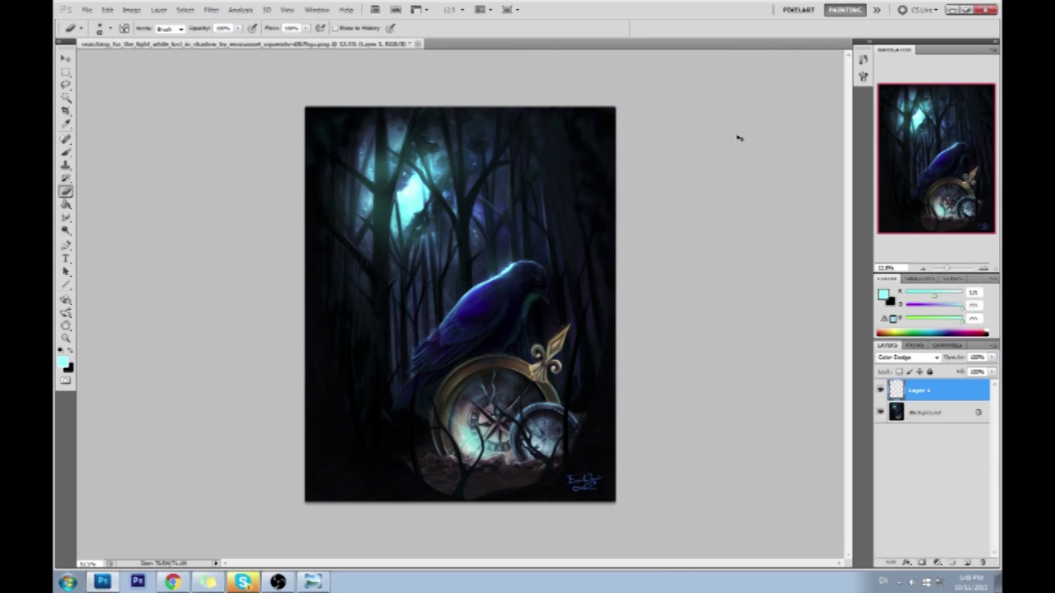
{"action": "key", "text": "ctrl+plus"}
{"action": "key", "text": "ctrl+plus"}
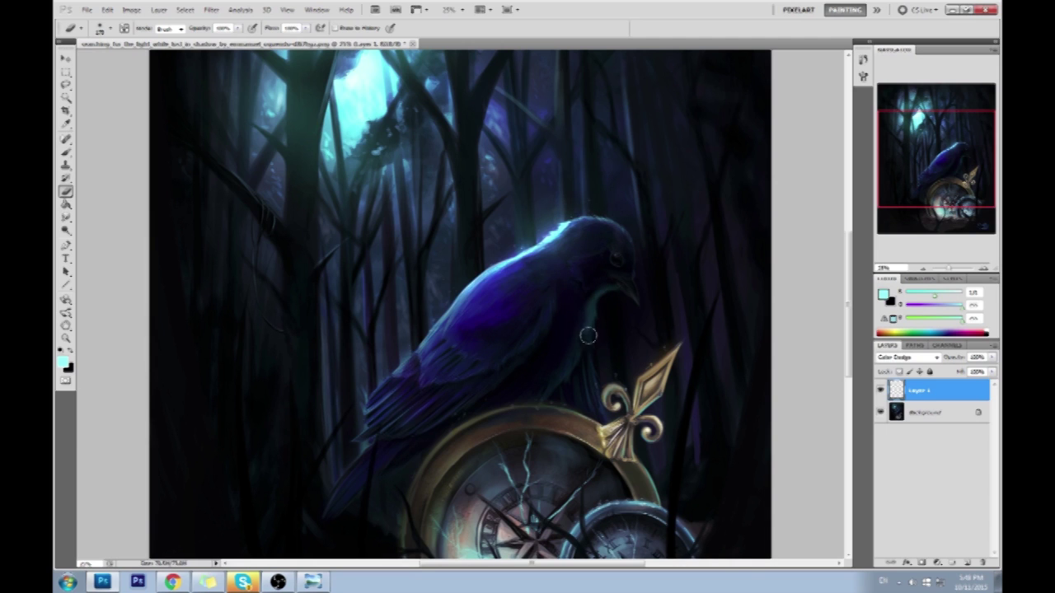
Step: Brush faint cyan light around the bird's head and the nearby trees, and undo the unwanted strokes
{"action": "key", "text": "b"}
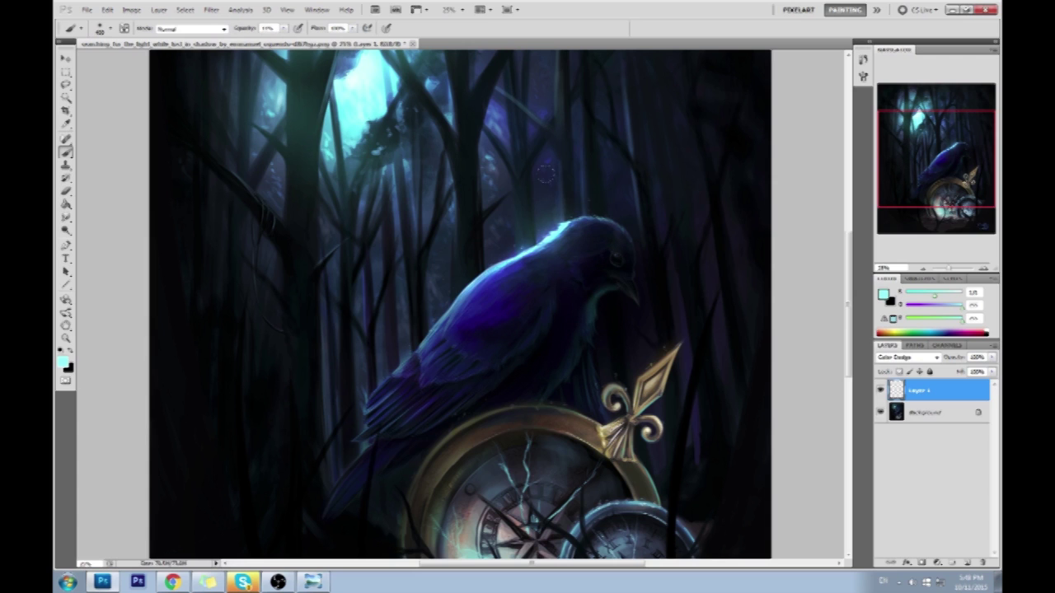
{"action": "key", "text": "bracketleft"}
{"action": "key", "text": "bracketleft"}
{"action": "mouse_move", "coordinate": [544, 69]}
{"action": "left_mouse_down"}
{"action": "mouse_move", "coordinate": [290, 243]}
{"action": "mouse_move", "coordinate": [312, 279]}
{"action": "mouse_move", "coordinate": [421, 255]}
{"action": "mouse_move", "coordinate": [619, 153]}
{"action": "mouse_move", "coordinate": [544, 85]}
{"action": "mouse_move", "coordinate": [290, 237]}
{"action": "mouse_move", "coordinate": [381, 192]}
{"action": "mouse_move", "coordinate": [329, 233]}
{"action": "mouse_move", "coordinate": [508, 130]}
{"action": "mouse_move", "coordinate": [405, 195]}
{"action": "mouse_move", "coordinate": [553, 107]}
{"action": "mouse_move", "coordinate": [381, 191]}
{"action": "mouse_move", "coordinate": [506, 103]}
{"action": "mouse_move", "coordinate": [353, 197]}
{"action": "mouse_move", "coordinate": [475, 135]}
{"action": "mouse_move", "coordinate": [393, 202]}
{"action": "mouse_move", "coordinate": [391, 192]}
{"action": "mouse_move", "coordinate": [317, 223]}
{"action": "mouse_move", "coordinate": [378, 187]}
{"action": "mouse_move", "coordinate": [415, 197]}
{"action": "mouse_move", "coordinate": [502, 149]}
{"action": "mouse_move", "coordinate": [553, 141]}
{"action": "mouse_move", "coordinate": [561, 167]}
{"action": "mouse_move", "coordinate": [578, 170]}
{"action": "mouse_move", "coordinate": [597, 124]}
{"action": "mouse_move", "coordinate": [572, 175]}
{"action": "mouse_move", "coordinate": [537, 190]}
{"action": "mouse_move", "coordinate": [617, 156]}
{"action": "mouse_move", "coordinate": [398, 260]}
{"action": "mouse_move", "coordinate": [589, 165]}
{"action": "left_mouse_up"}
{"action": "key", "text": "ctrl+alt+z"}
{"action": "key", "text": "ctrl+alt+z"}
{"action": "key", "text": "ctrl+alt+z"}
{"action": "key", "text": "ctrl+alt+z"}
{"action": "key", "text": "ctrl+alt+z"}
{"action": "key", "text": "ctrl+alt+z"}
{"action": "key", "text": "ctrl+alt+z"}
{"action": "key", "text": "ctrl+alt+z"}
{"action": "key", "text": "ctrl+alt+z"}
{"action": "key", "text": "ctrl+alt+z"}
{"action": "key", "text": "ctrl+alt+z"}
{"action": "key", "text": "ctrl+alt+z"}
{"action": "key", "text": "ctrl+alt+z"}
{"action": "key", "text": "ctrl+alt+z"}
{"action": "mouse_move", "coordinate": [700, 251]}
{"action": "left_mouse_down"}
{"action": "mouse_move", "coordinate": [450, 412]}
{"action": "mouse_move", "coordinate": [498, 330]}
{"action": "left_mouse_up"}
{"action": "key", "text": "ctrl+alt+z"}
Step: Soften the added light around the bird's head with a larger eraser at lowered opacity
{"action": "key", "text": "e"}
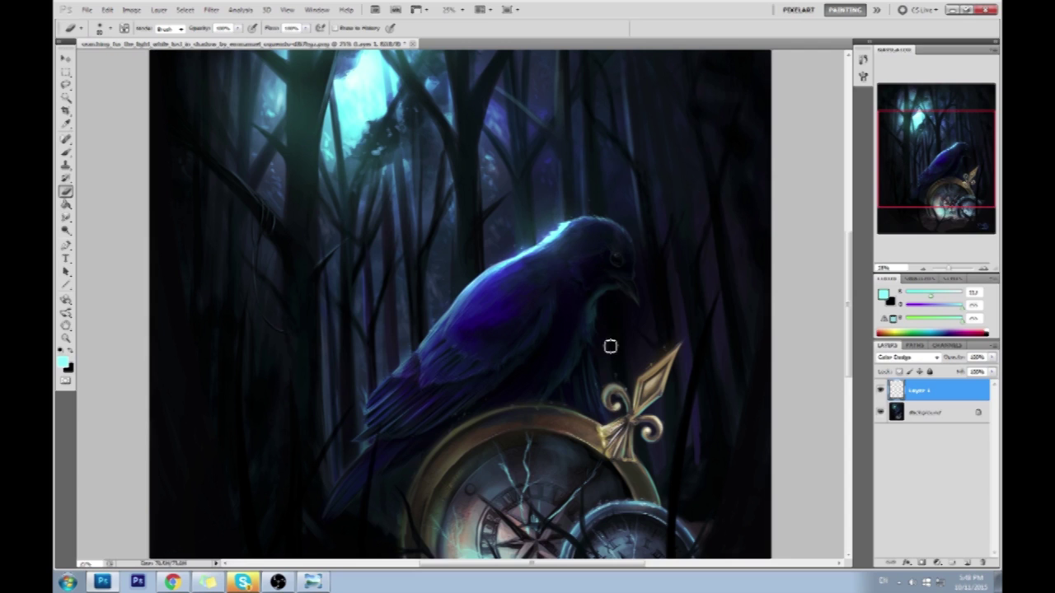
{"action": "key", "text": "bracketright"}
{"action": "key", "text": "bracketright"}
{"action": "left_click", "coordinate": [237, 28]}
{"action": "left_click", "coordinate": [591, 238]}
Step: Compare the whole painting with and without the Color Dodge layer, and merge that layer down into the background
{"action": "key", "text": "ctrl+0"}
{"action": "left_click", "coordinate": [881, 391]}
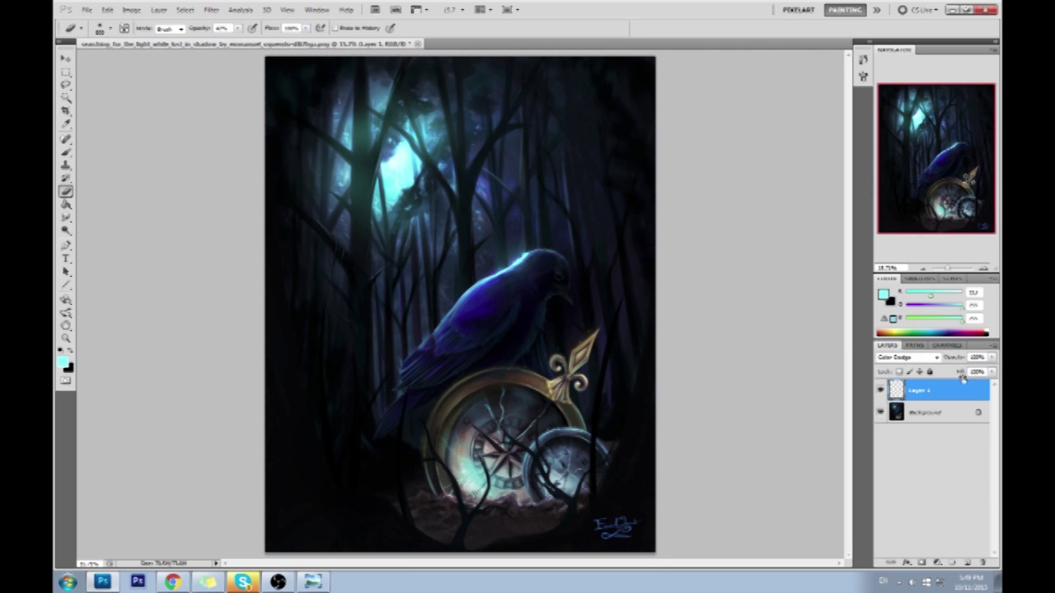
{"action": "right_click", "coordinate": [922, 394]}
{"action": "left_click", "coordinate": [932, 361]}
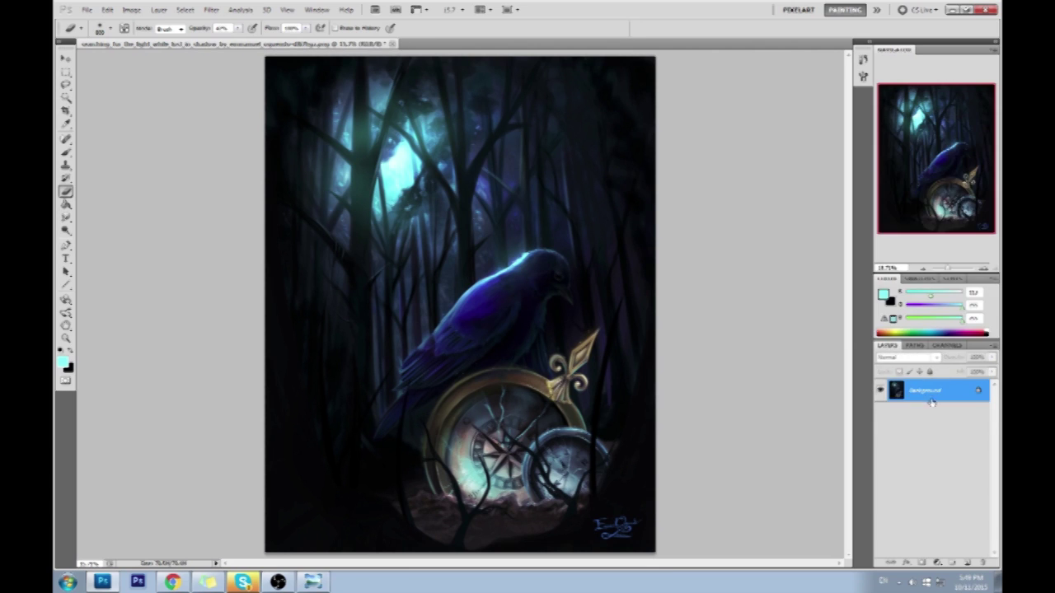
Step: Darken the bird's back and wing with the Burn tool set to the Shadows range
{"action": "left_click", "coordinate": [66, 229]}
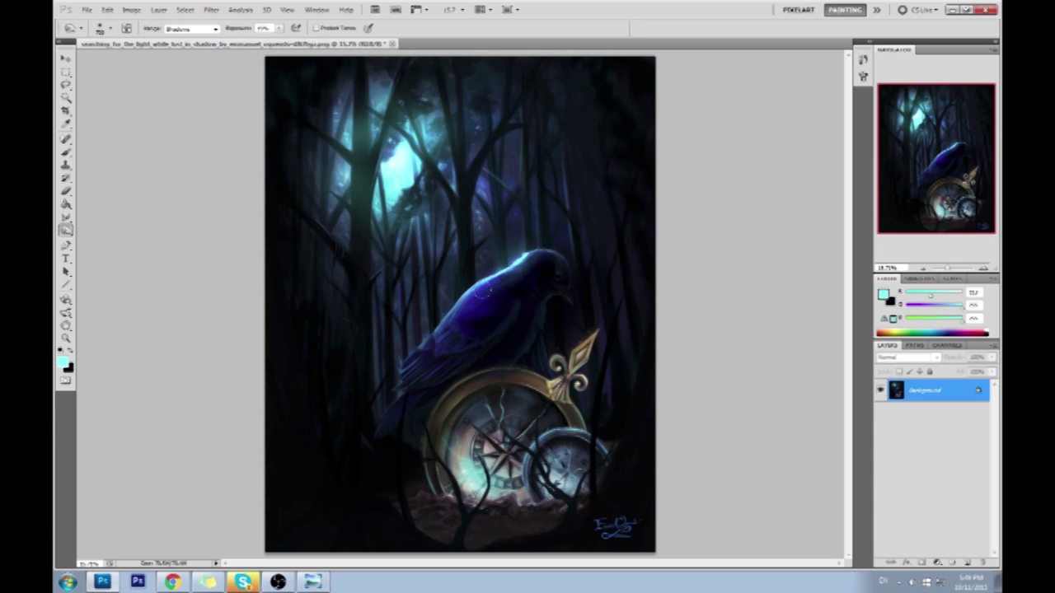
{"action": "left_click_drag", "start_coordinate": [503, 295], "coordinate": [450, 366]}
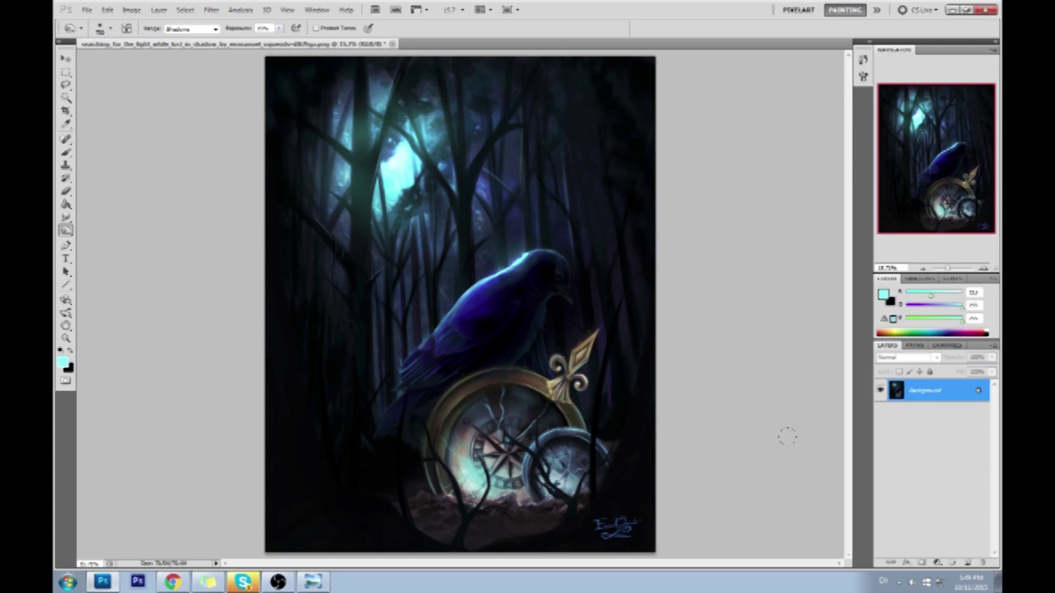
Step: Step back the last three changes and burn the shadows again across the bird's wing and lower body
{"action": "key", "text": "ctrl+alt+z"}
{"action": "key", "text": "ctrl+alt+z"}
{"action": "key", "text": "ctrl+alt+z"}
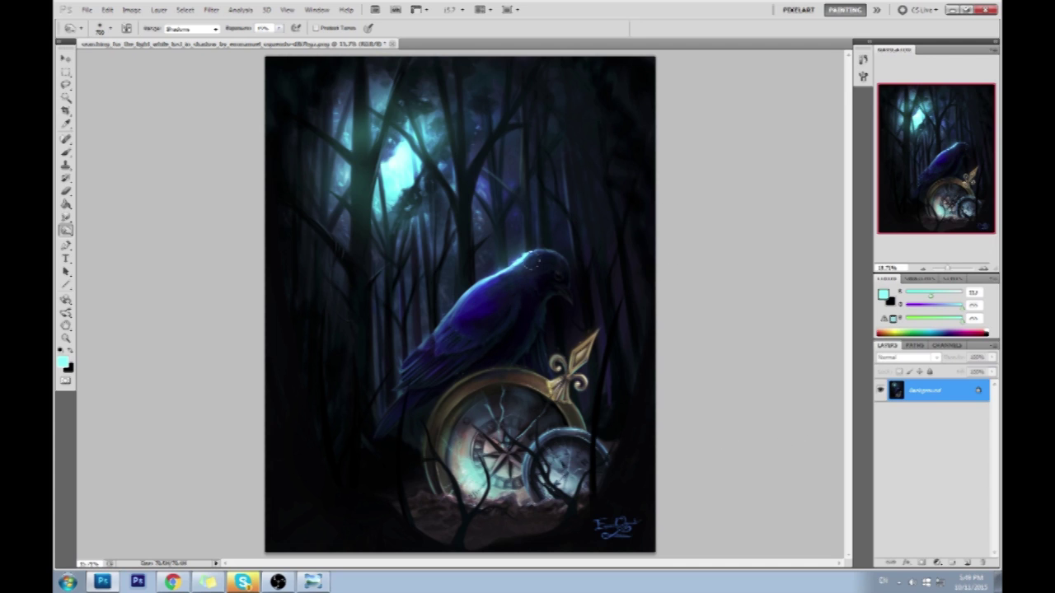
{"action": "left_click_drag", "start_coordinate": [500, 308], "coordinate": [452, 384]}
{"action": "left_click_drag", "start_coordinate": [451, 338], "coordinate": [414, 354]}
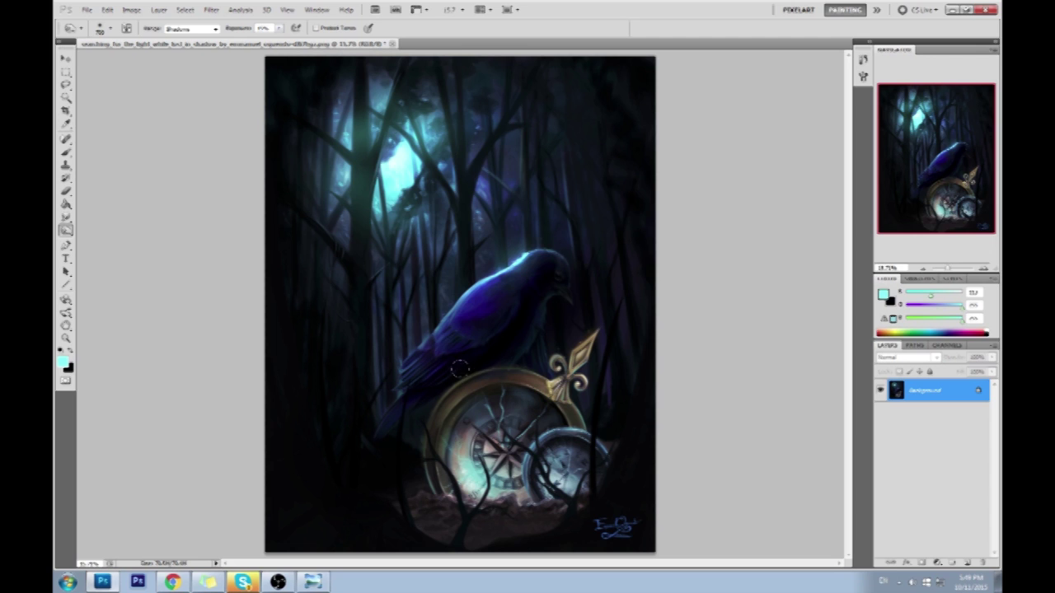
{"action": "key", "text": "r"}
{"action": "left_click", "coordinate": [66, 217]}
{"action": "left_click", "coordinate": [99, 239]}
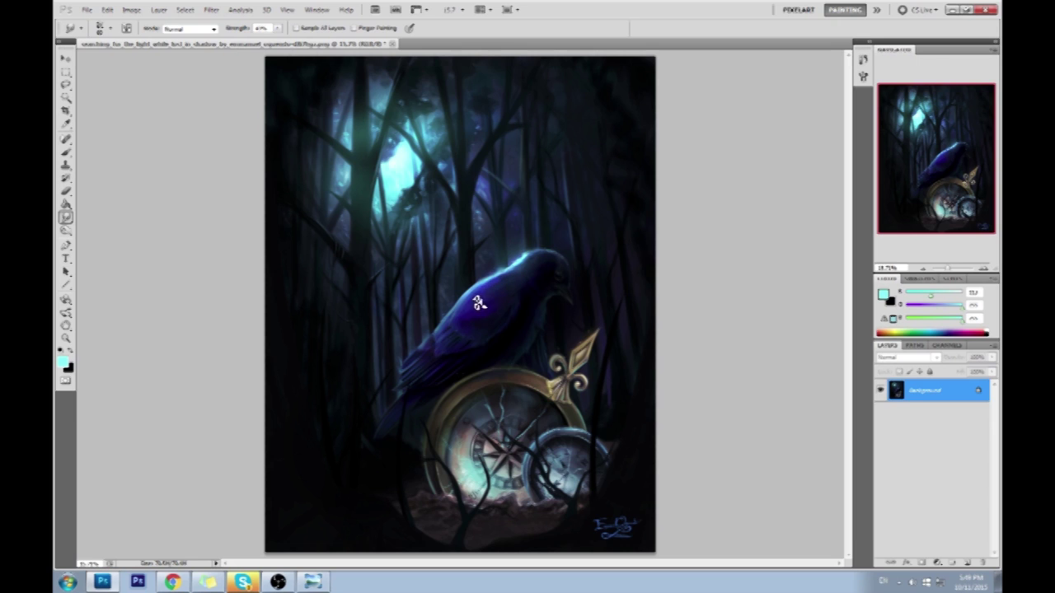
{"action": "left_click", "coordinate": [65, 231]}
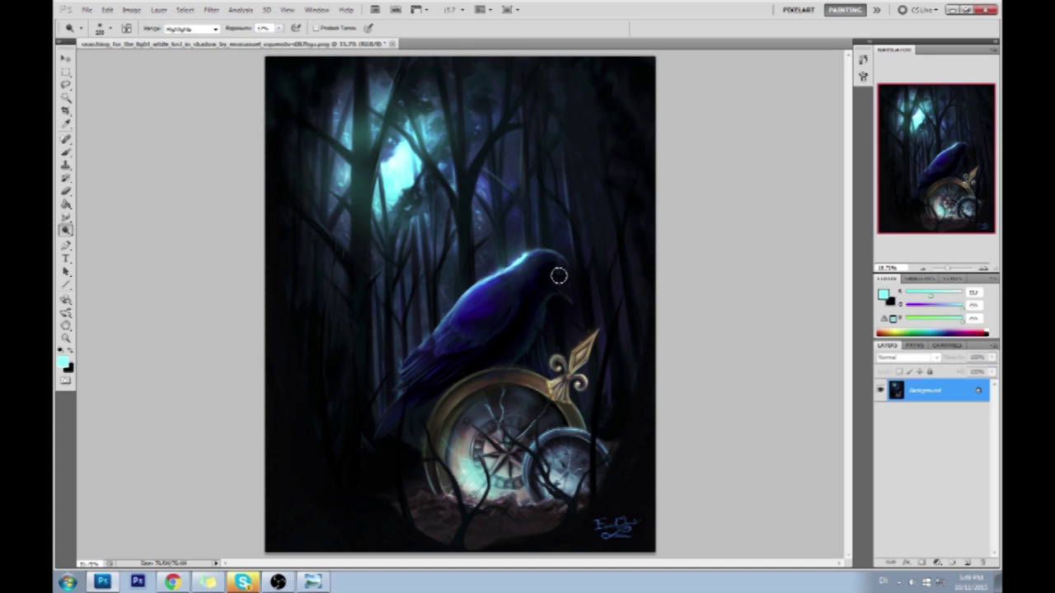
{"action": "key", "text": "b"}
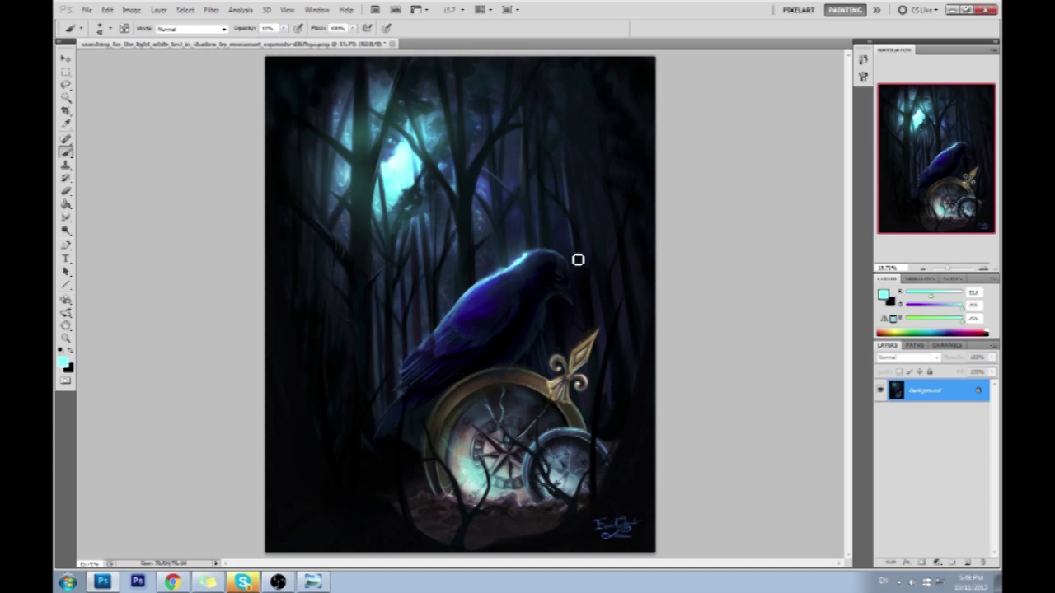
{"action": "left_click", "coordinate": [66, 231]}
{"action": "left_click", "coordinate": [103, 230]}
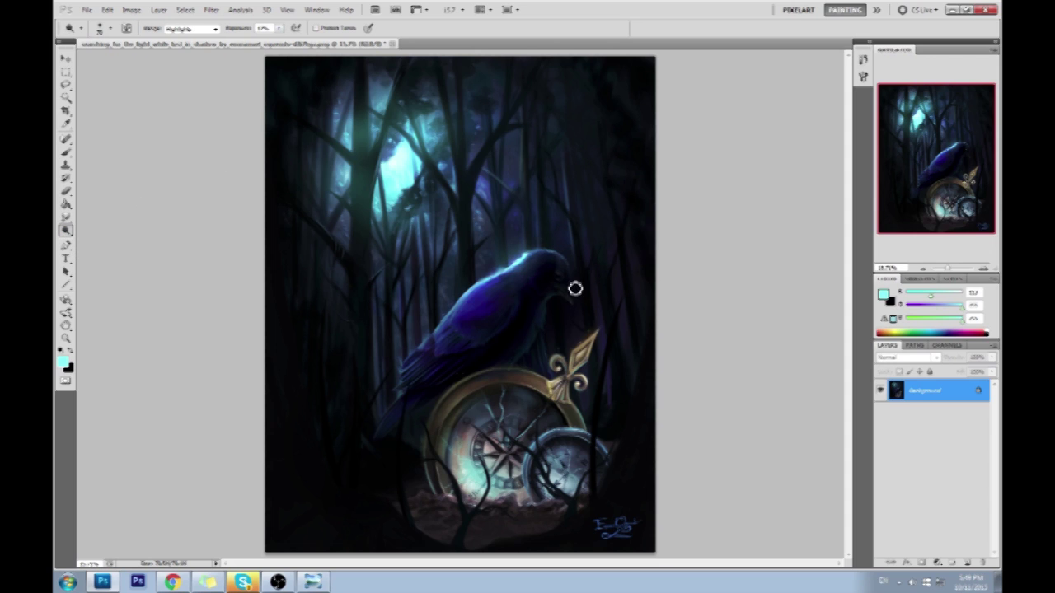
Step: Raise the brush opacity and touch up the edge of the bird's head with dark colours sampled beside it
{"action": "key", "text": "z"}
{"action": "mouse_move", "coordinate": [486, 216]}
{"action": "left_mouse_down"}
{"action": "mouse_move", "coordinate": [611, 315]}
{"action": "mouse_move", "coordinate": [629, 315]}
{"action": "left_mouse_up"}
{"action": "key", "text": "b"}
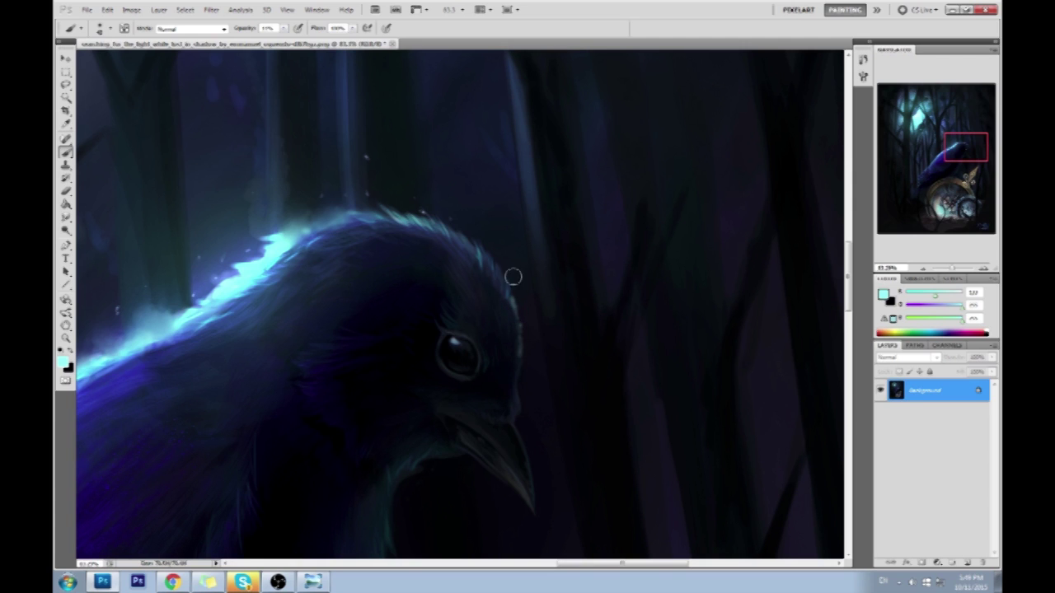
{"action": "left_click", "coordinate": [514, 349], "text": "alt"}
{"action": "left_click", "coordinate": [284, 29]}
{"action": "left_click", "coordinate": [327, 39]}
{"action": "left_click", "coordinate": [511, 359], "text": "alt"}
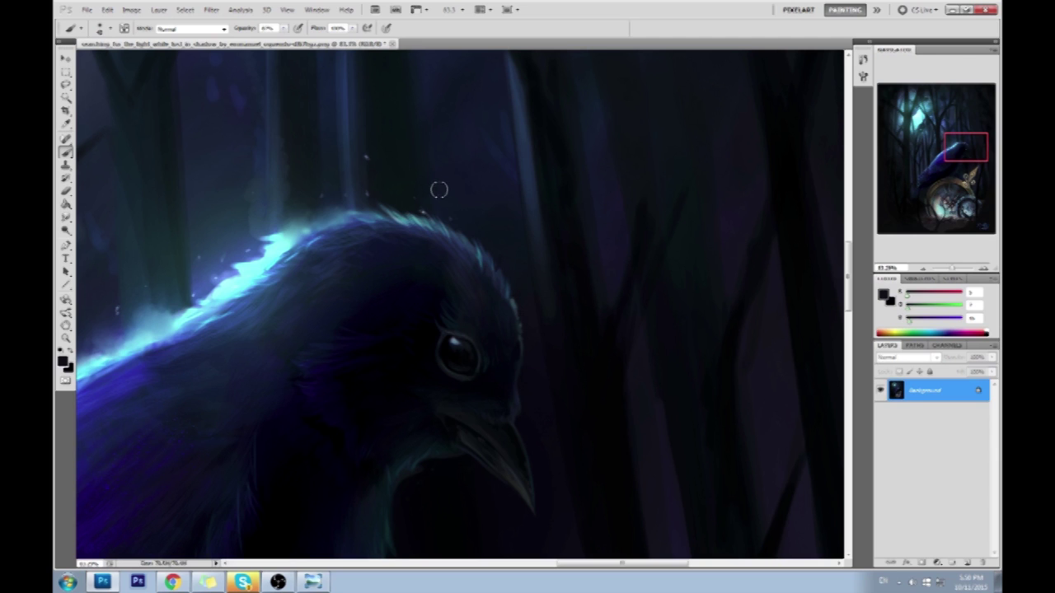
Step: Refine the glowing rim along the bird's back with cyan and blue tones sampled from the surrounding light
{"action": "left_click", "coordinate": [294, 223], "text": "alt"}
{"action": "left_click_drag", "start_coordinate": [250, 246], "coordinate": [279, 245]}
{"action": "left_click", "coordinate": [227, 268], "text": "alt"}
{"action": "left_click_drag", "start_coordinate": [247, 280], "coordinate": [441, 251]}
{"action": "left_click", "coordinate": [379, 247], "text": "alt"}
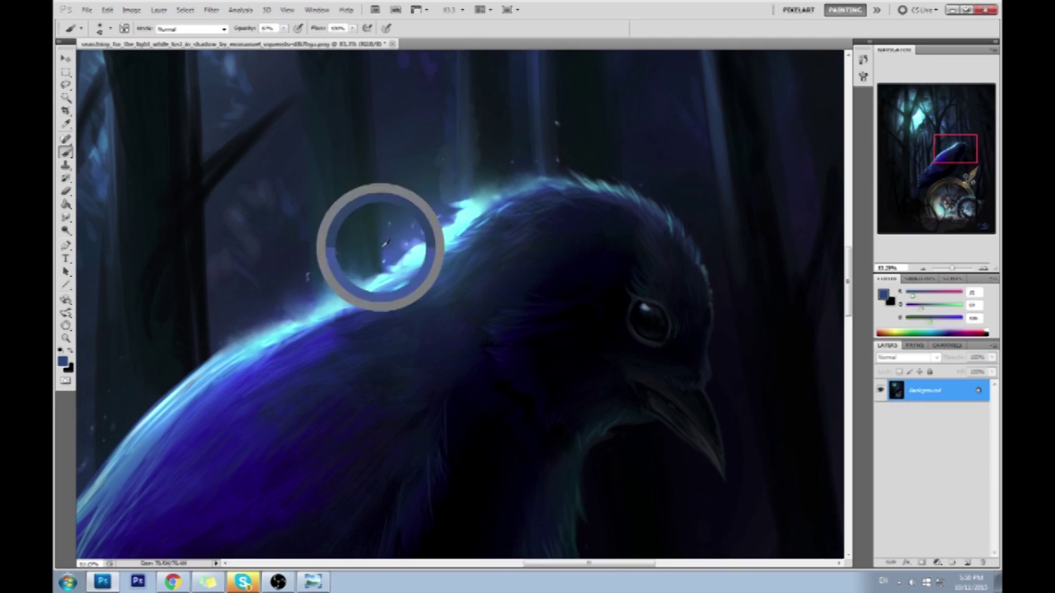
{"action": "left_click", "coordinate": [404, 250], "text": "alt"}
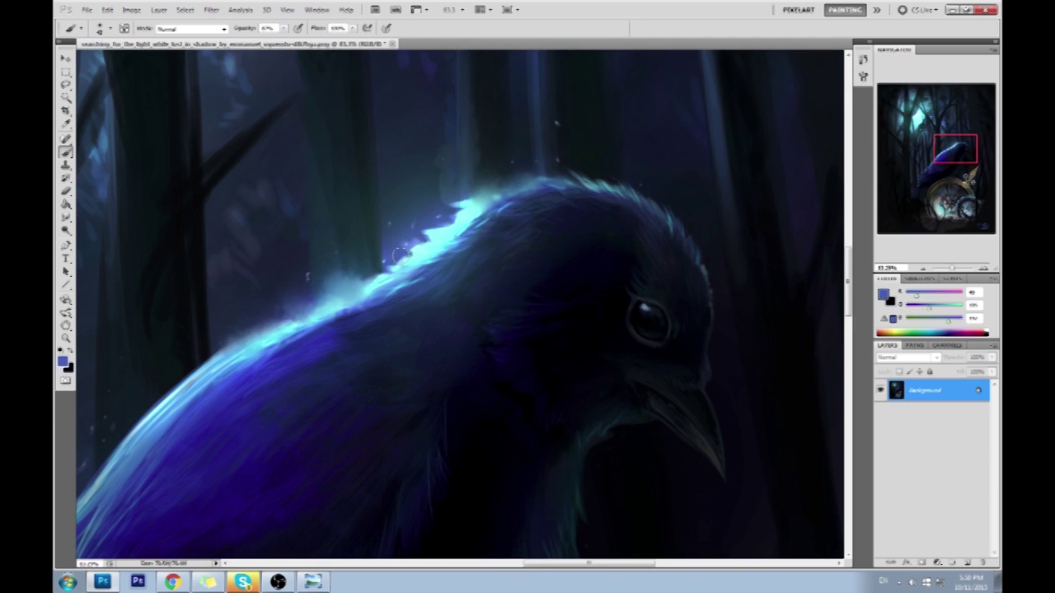
{"action": "left_click_drag", "start_coordinate": [302, 266], "coordinate": [497, 200]}
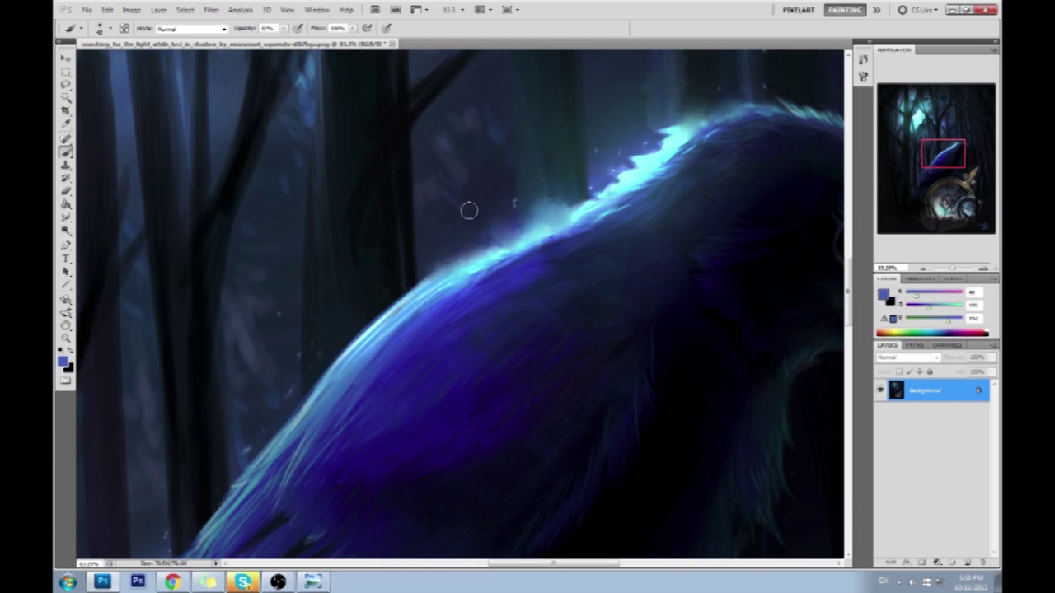
Step: Smudge the rim light along the bird's back with a different brush tip and check the whole painting
{"action": "left_click_drag", "start_coordinate": [65, 216], "coordinate": [103, 240]}
{"action": "right_click", "coordinate": [384, 217]}
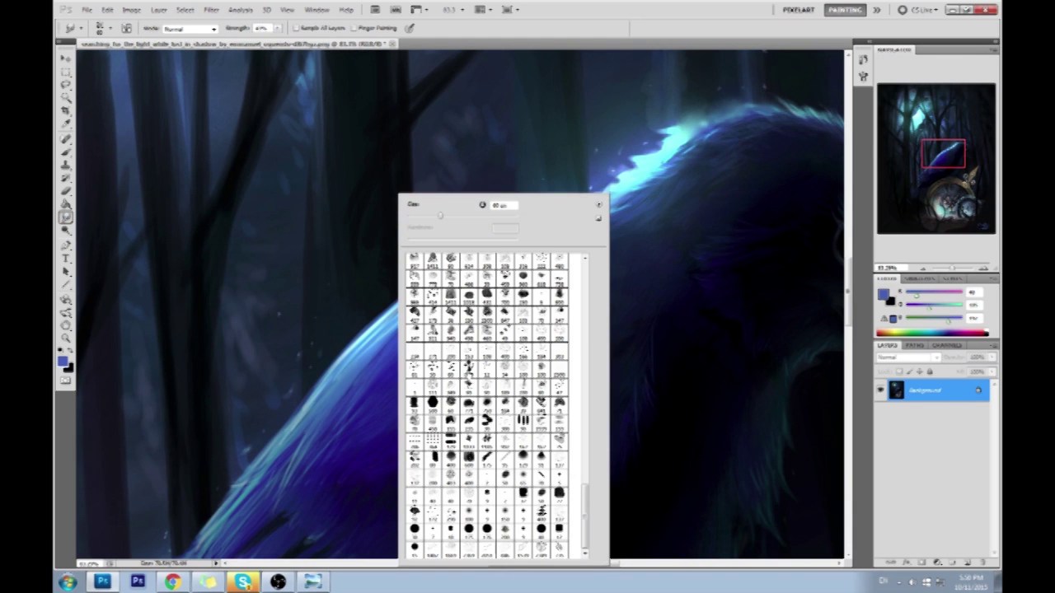
{"action": "left_click", "coordinate": [280, 282]}
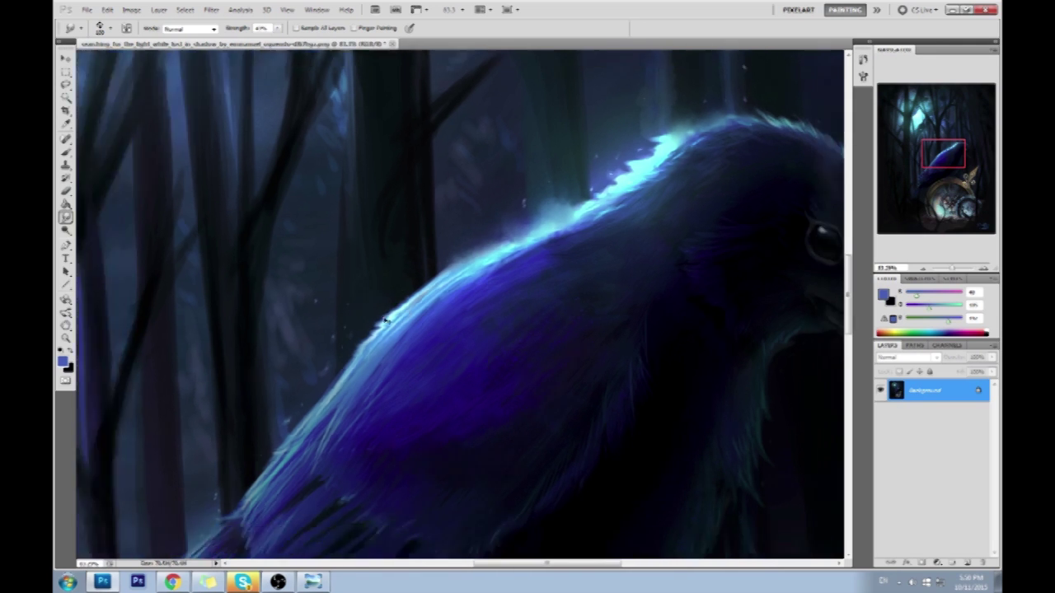
{"action": "key", "text": "ctrl+0"}
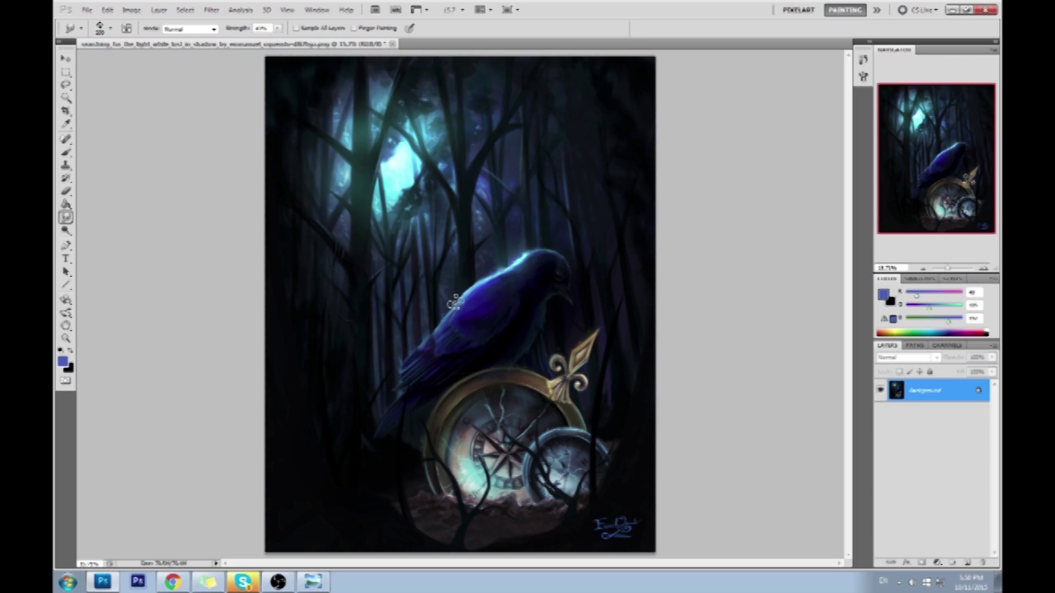
Step: On a new layer, brush sampled cyan light down from the bright forest opening with a large brush at lowered opacity
{"action": "key", "text": "b"}
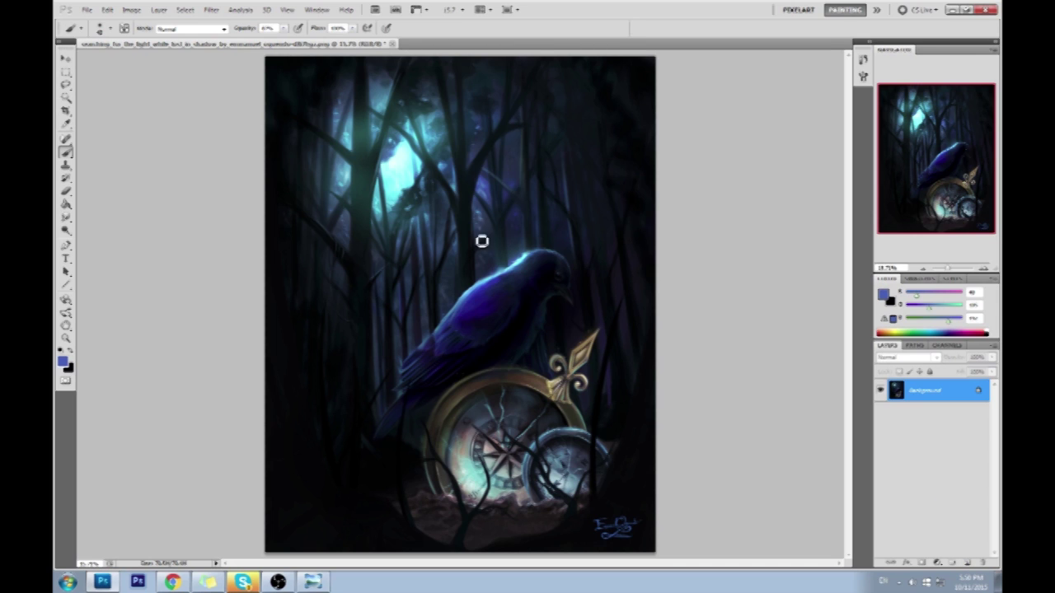
{"action": "left_click", "coordinate": [409, 169], "text": "alt"}
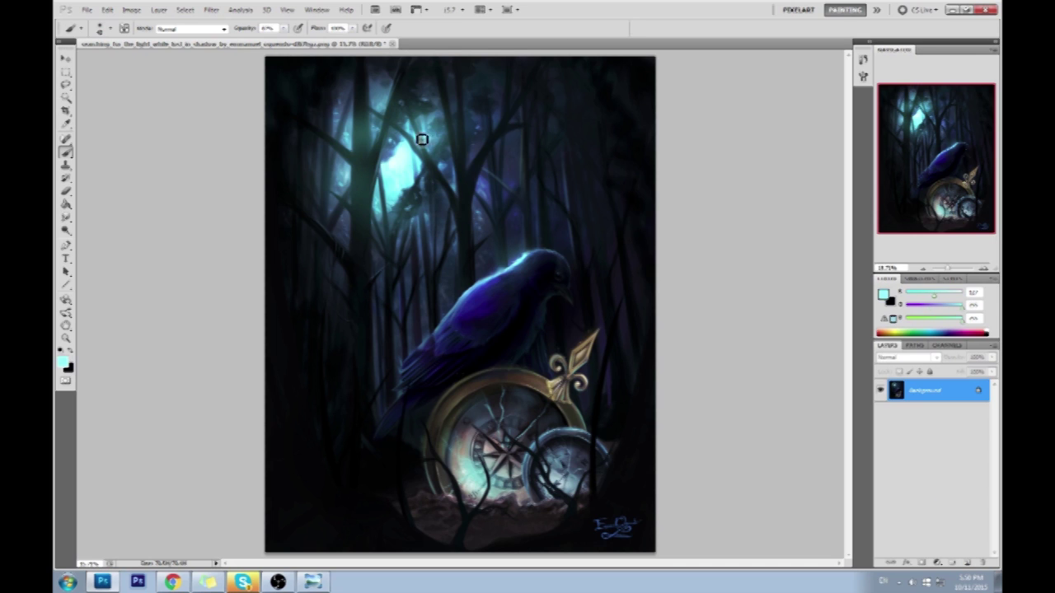
{"action": "key", "text": "]"}
{"action": "key", "text": "]"}
{"action": "left_click", "coordinate": [966, 566]}
{"action": "left_click_drag", "start_coordinate": [412, 165], "coordinate": [405, 324]}
{"action": "key", "text": "ctrl+z"}
{"action": "left_click_drag", "start_coordinate": [284, 28], "coordinate": [245, 43]}
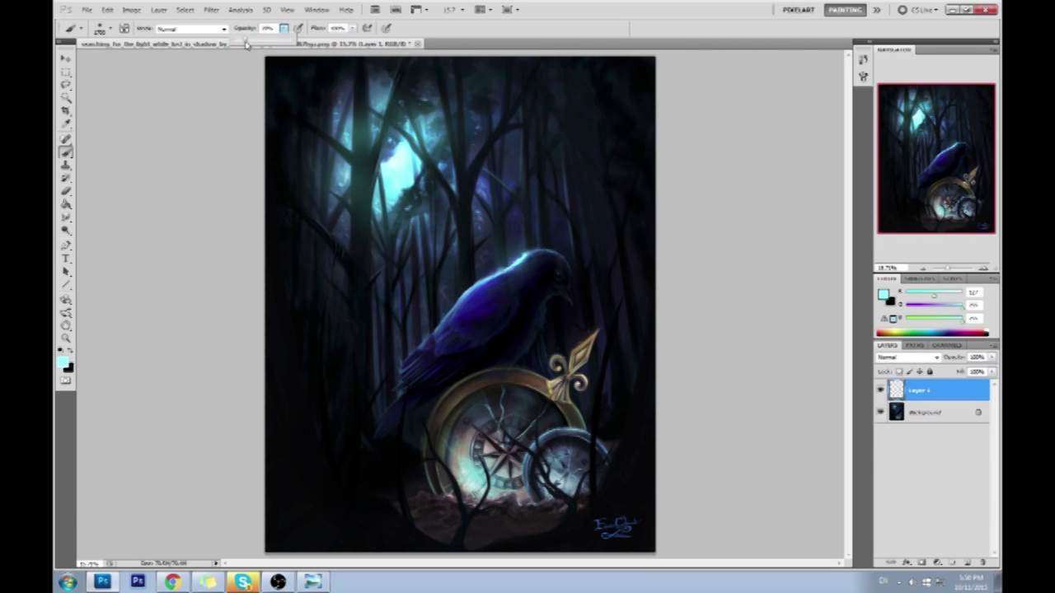
{"action": "mouse_move", "coordinate": [400, 216]}
{"action": "left_mouse_down"}
{"action": "mouse_move", "coordinate": [395, 320]}
{"action": "mouse_move", "coordinate": [418, 221]}
{"action": "mouse_move", "coordinate": [418, 301]}
{"action": "left_mouse_up"}
{"action": "left_click_drag", "start_coordinate": [412, 198], "coordinate": [412, 321]}
Step: Break up the added cyan light between the tree trunks using the eraser with a textured brush tip
{"action": "key", "text": "e"}
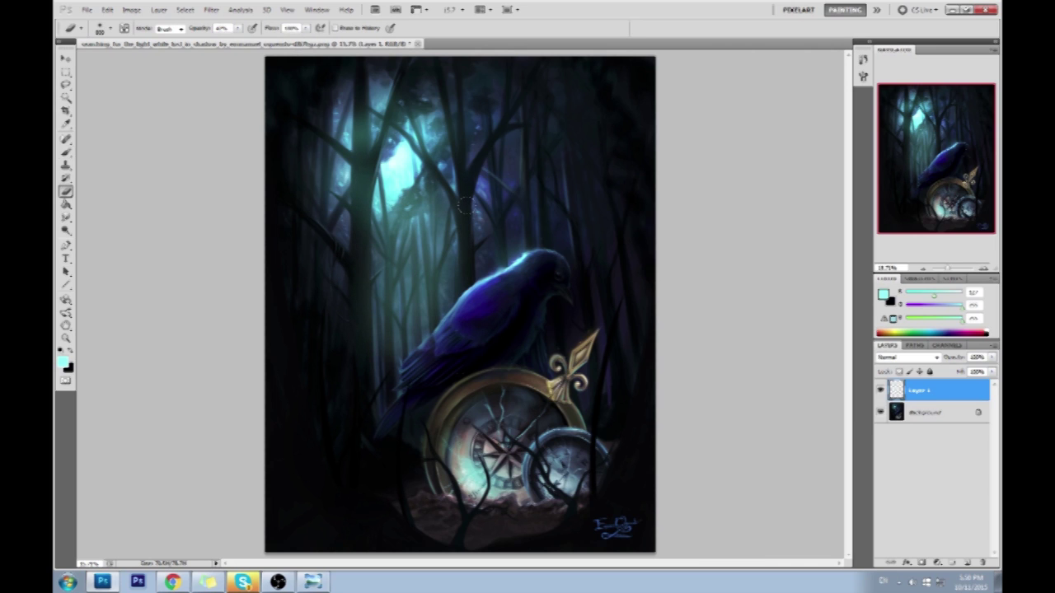
{"action": "right_click", "coordinate": [515, 297]}
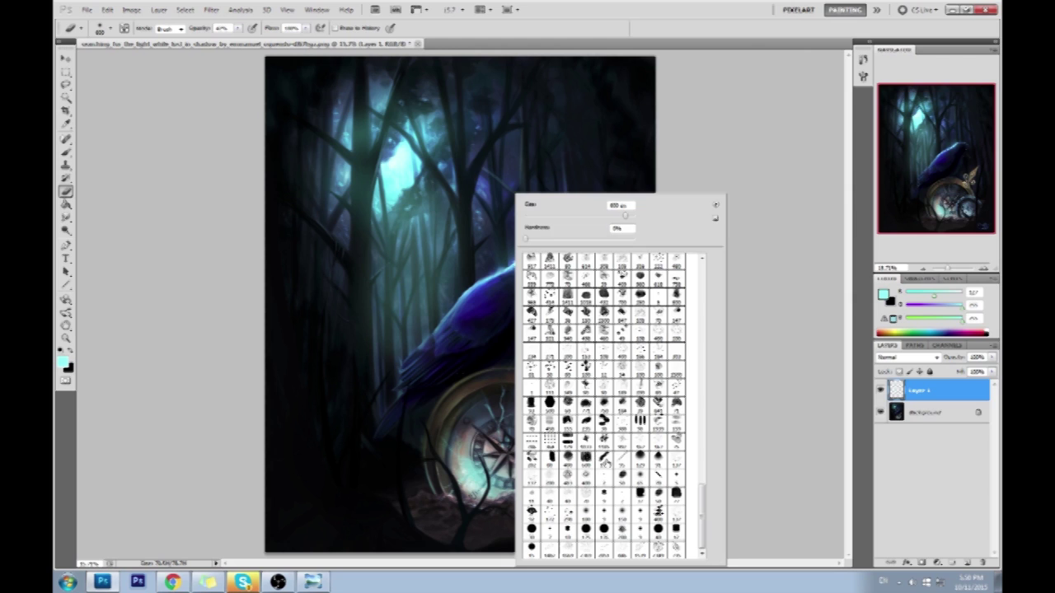
{"action": "double_click", "coordinate": [606, 462]}
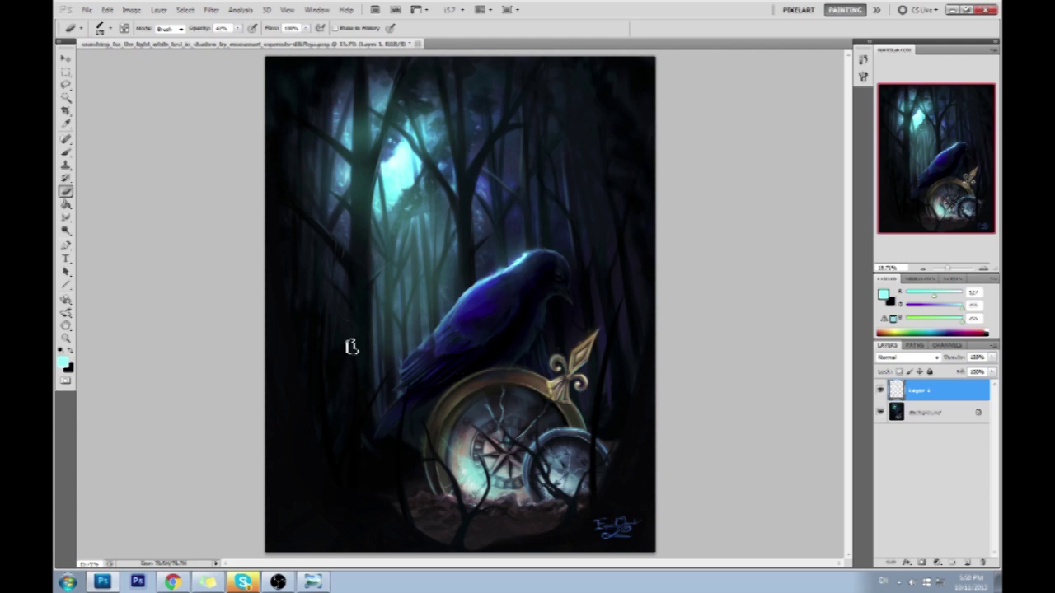
Step: Paint a sampled teal haze down between the dark trees beside the large trunk and erase it where excessive
{"action": "key", "text": "b"}
{"action": "left_click", "coordinate": [414, 256], "text": "alt"}
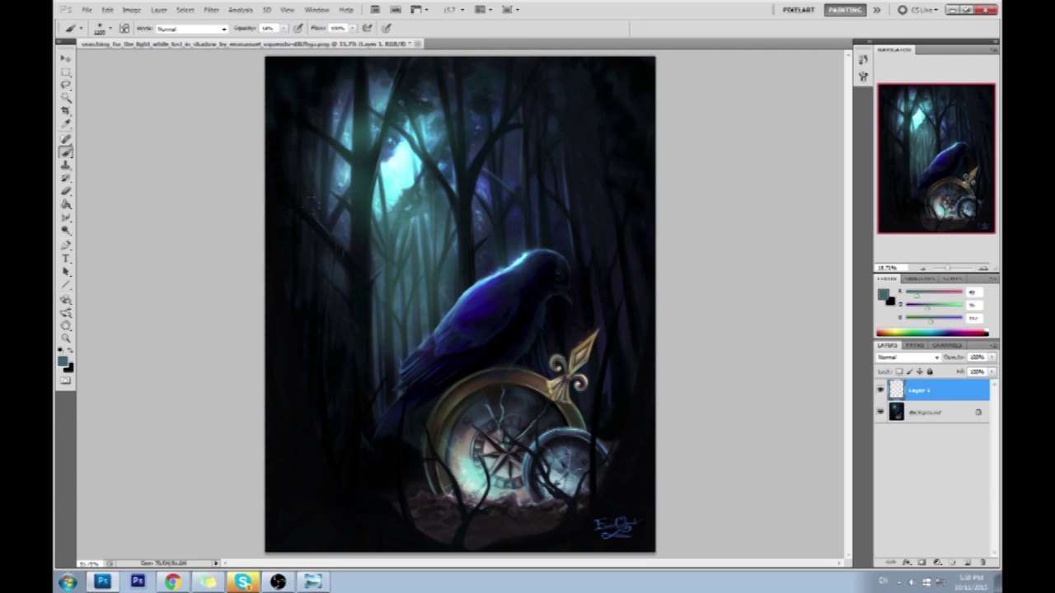
{"action": "left_click_drag", "start_coordinate": [307, 277], "coordinate": [310, 427]}
{"action": "key", "text": "e"}
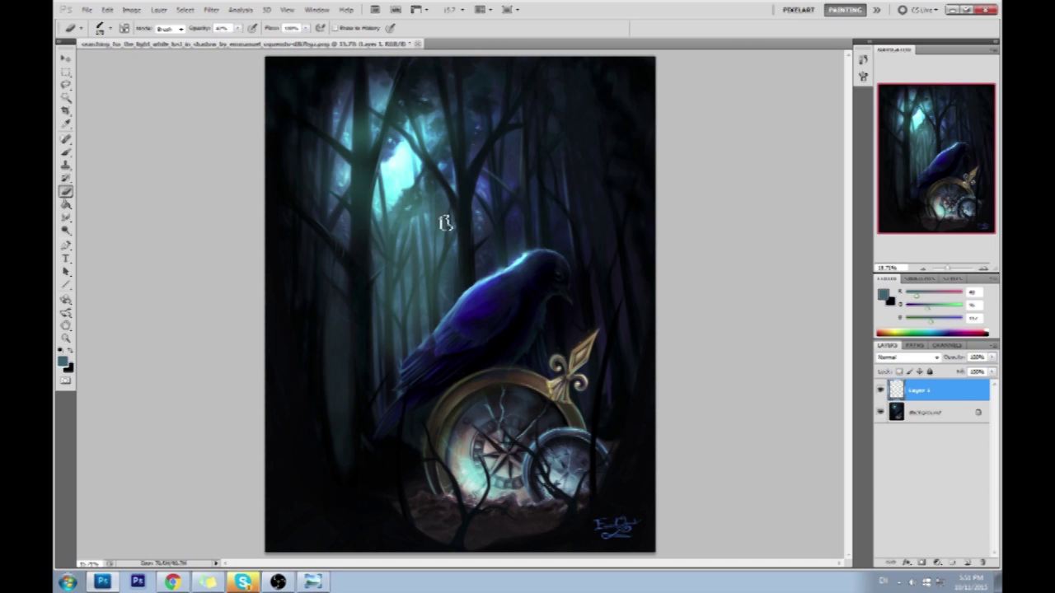
Step: Shift the light layer's hue towards blue and adjust its saturation with Hue/Saturation, and merge the layer into the background
{"action": "key", "text": "ctrl+u"}
{"action": "left_click_drag", "start_coordinate": [822, 368], "coordinate": [851, 398]}
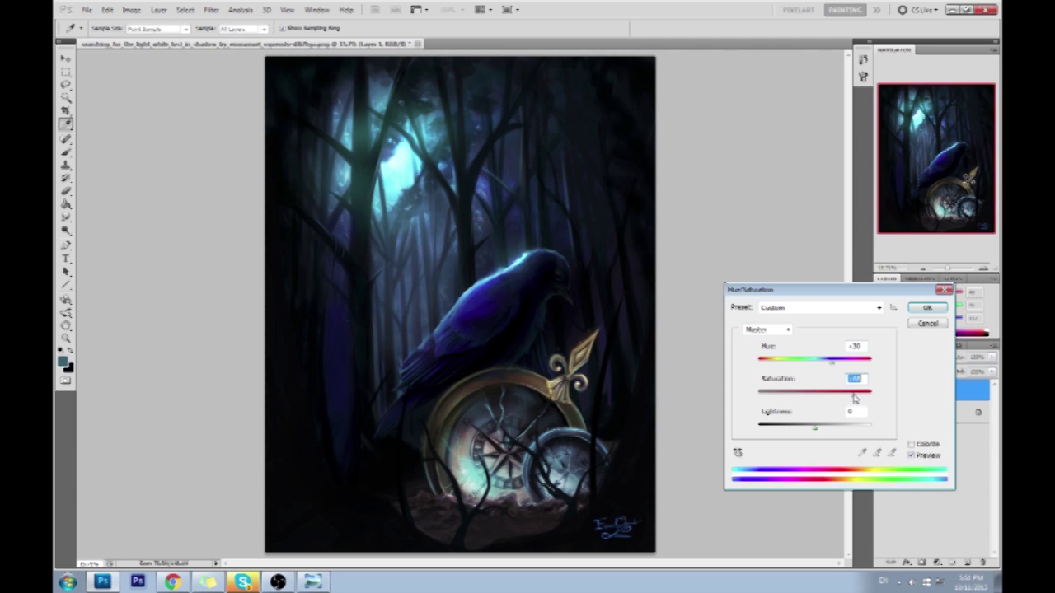
{"action": "left_click", "coordinate": [927, 309]}
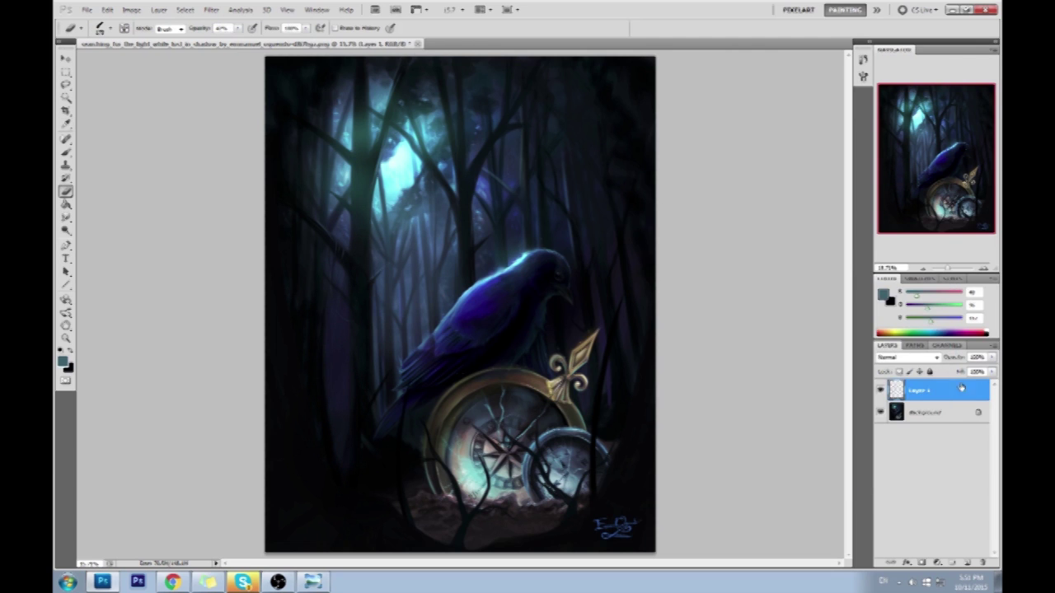
{"action": "right_click", "coordinate": [933, 396]}
{"action": "left_click", "coordinate": [930, 392]}
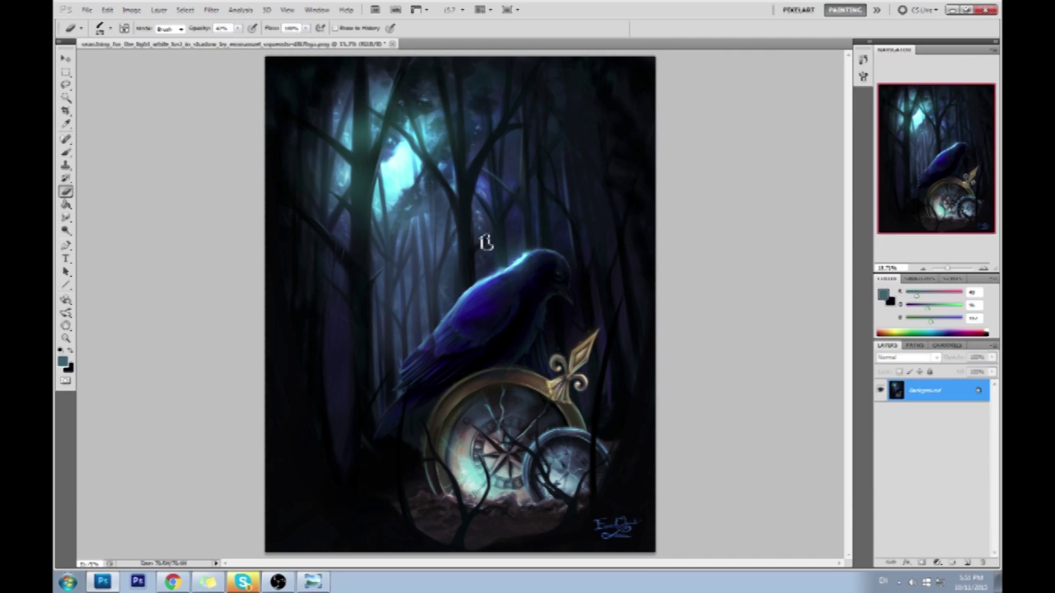
Step: Add a new layer and draw blue gradients, sampled from the signature, inward from the painting's lower right corner
{"action": "key", "text": "b"}
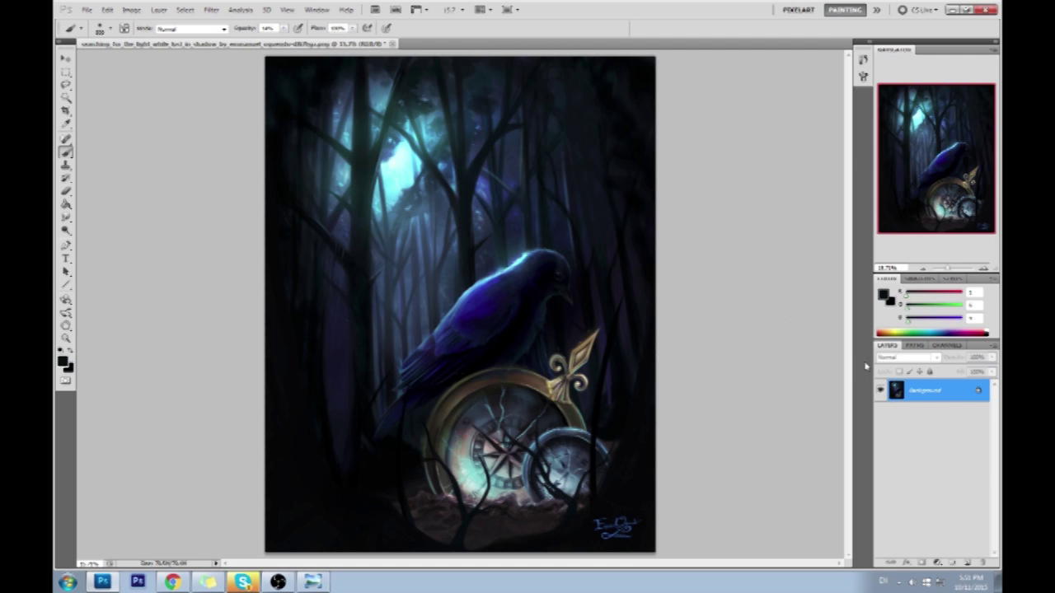
{"action": "left_click", "coordinate": [966, 562]}
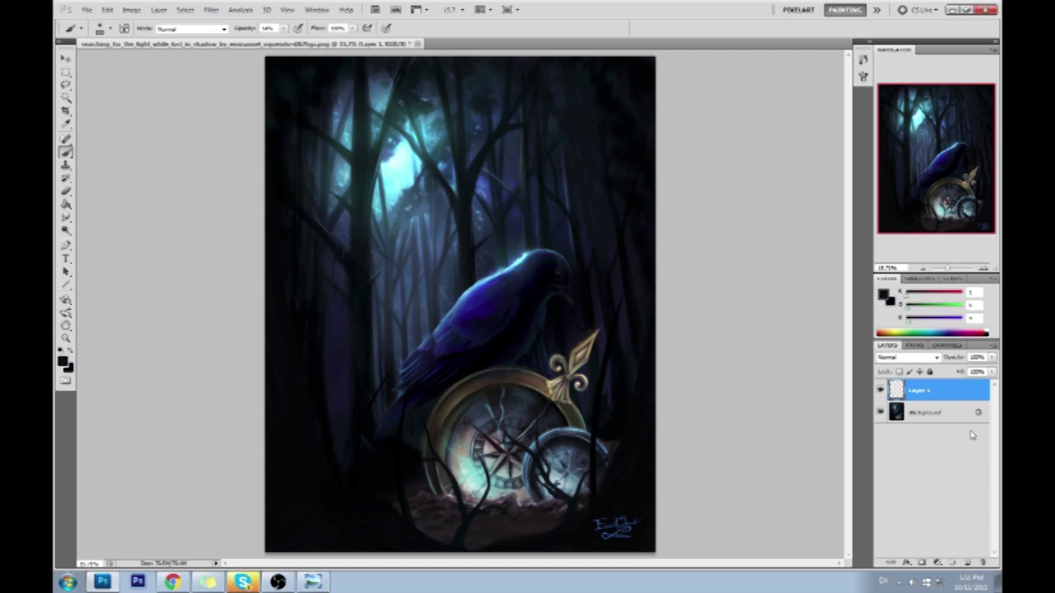
{"action": "left_click", "coordinate": [913, 358]}
{"action": "left_click", "coordinate": [775, 268]}
{"action": "key", "text": "g"}
{"action": "key", "text": "shift+g"}
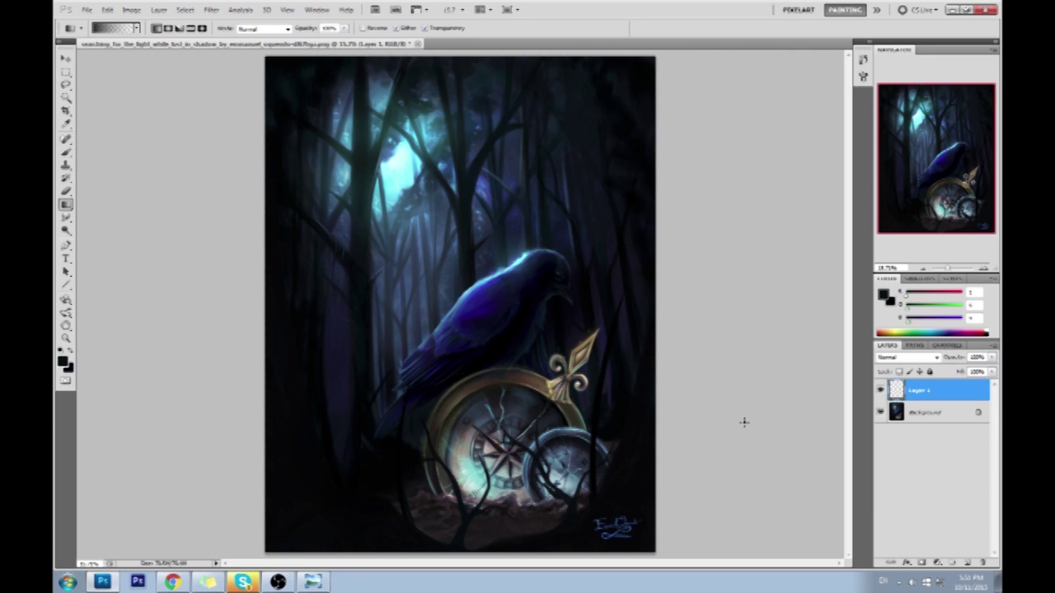
{"action": "key", "text": "ctrl+minus"}
{"action": "key", "text": "ctrl+minus"}
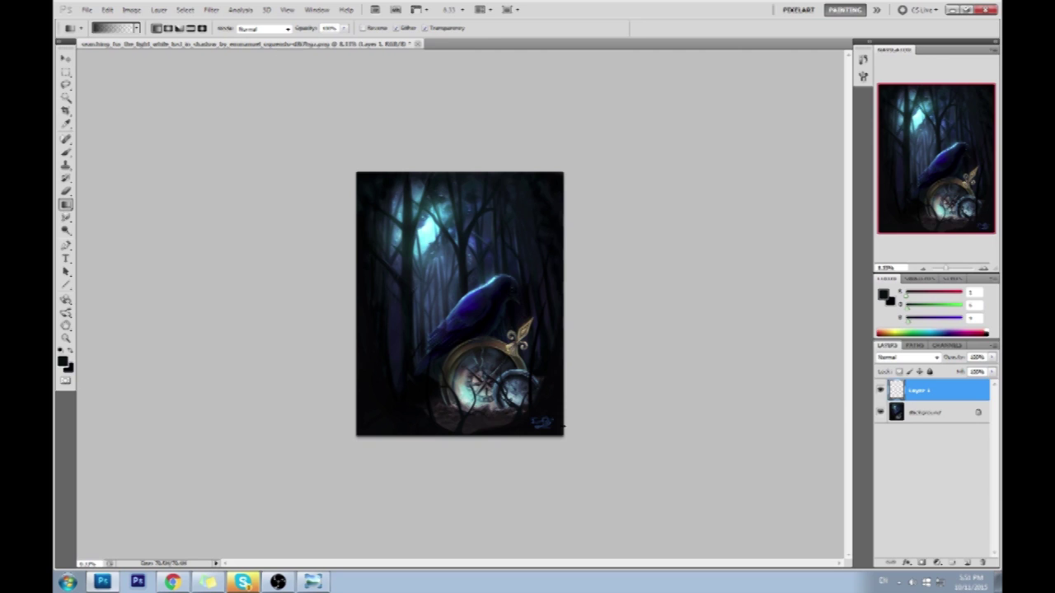
{"action": "left_click", "coordinate": [548, 416]}
{"action": "left_click_drag", "start_coordinate": [548, 420], "coordinate": [546, 422]}
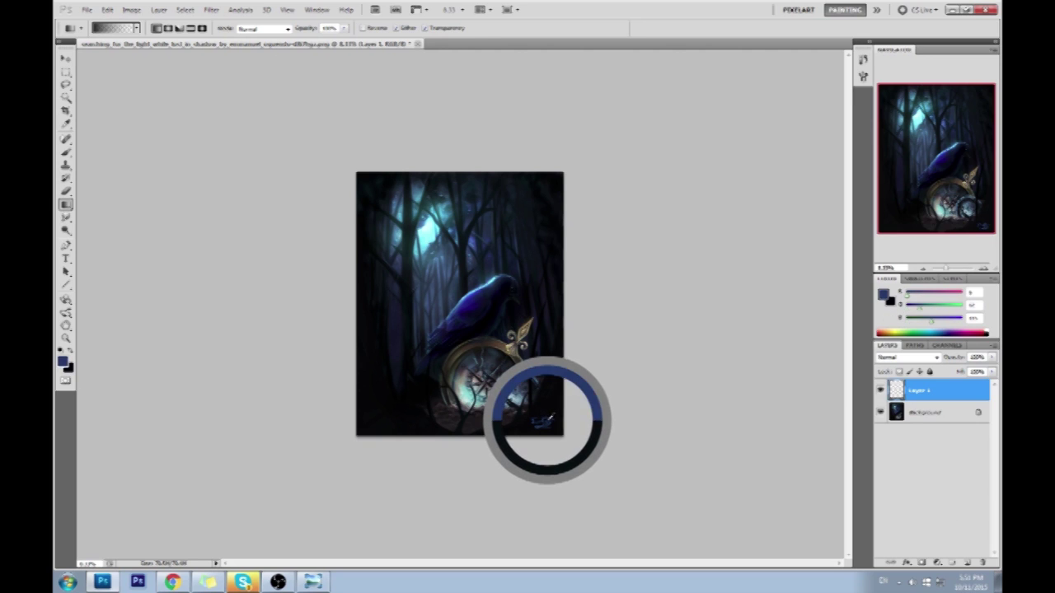
{"action": "left_click_drag", "start_coordinate": [572, 461], "coordinate": [447, 314]}
{"action": "left_click_drag", "start_coordinate": [522, 364], "coordinate": [577, 445]}
Step: Set the gradient layer's blend mode to Multiply and compare the painting with and without it
{"action": "left_click", "coordinate": [905, 357]}
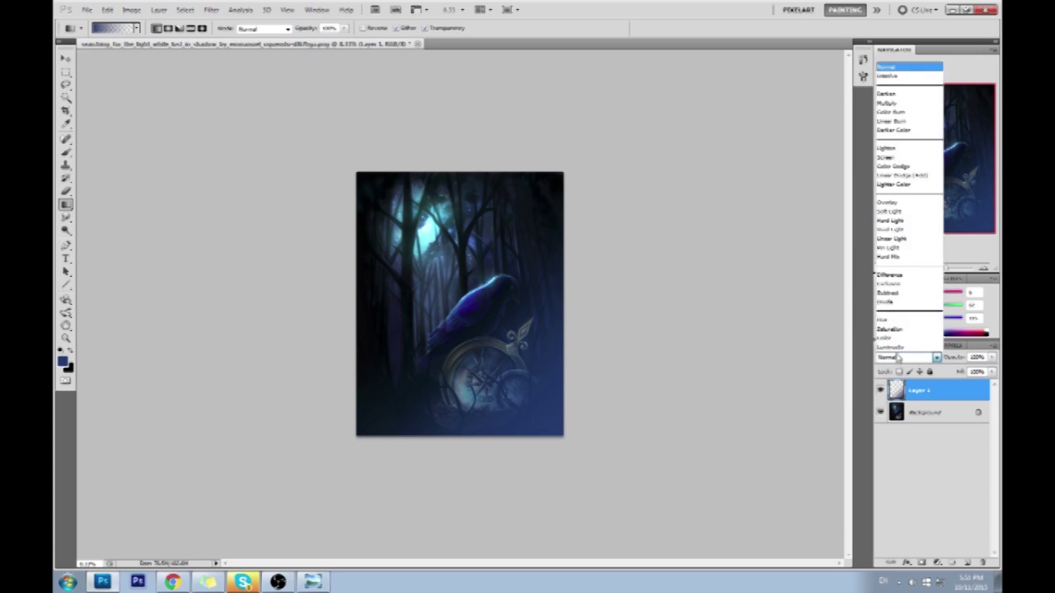
{"action": "left_click", "coordinate": [903, 105]}
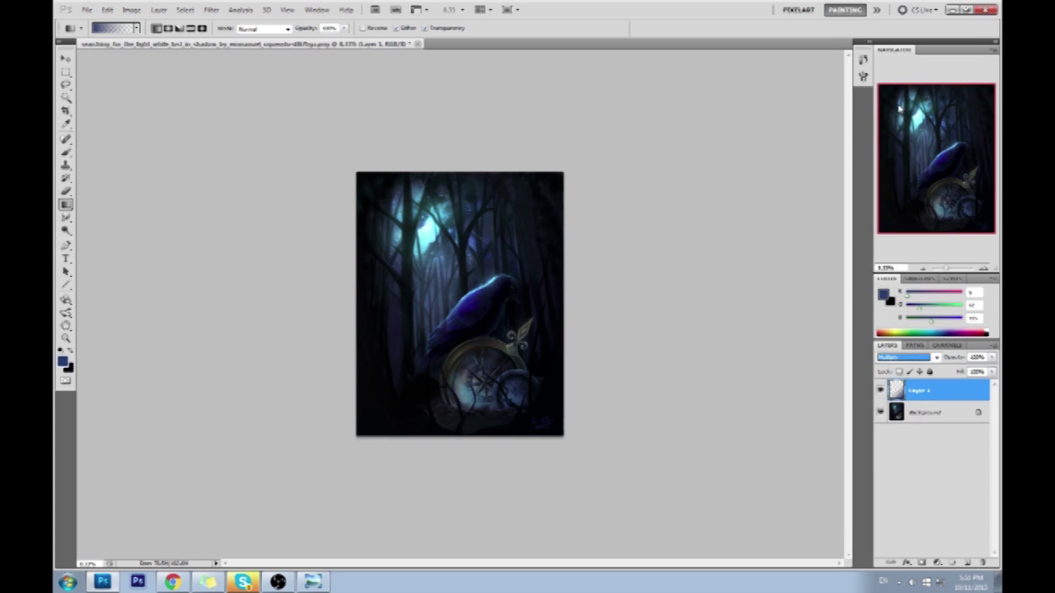
{"action": "left_click", "coordinate": [879, 392]}
{"action": "left_click", "coordinate": [879, 392]}
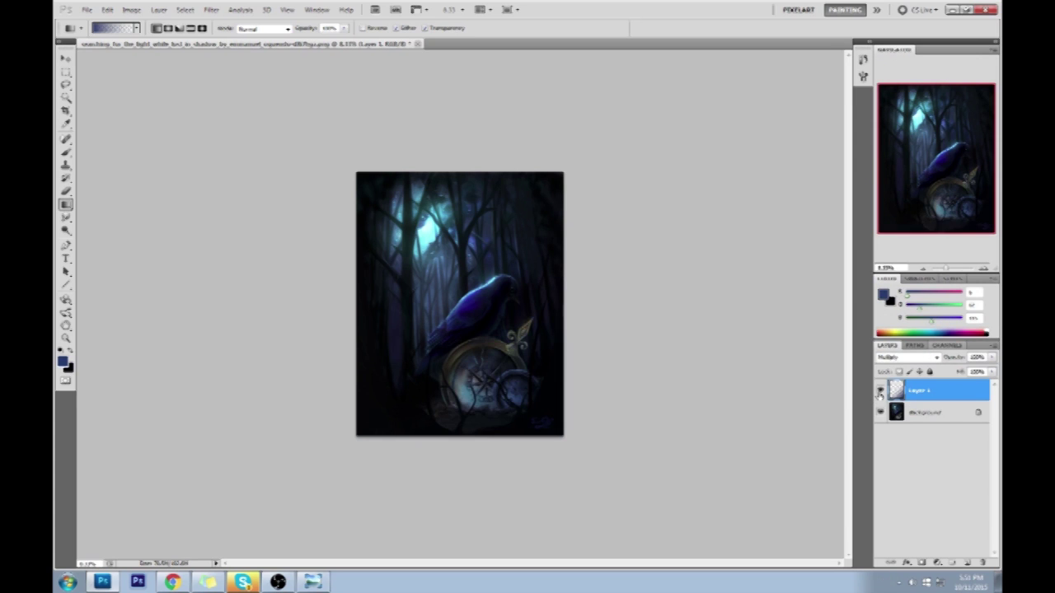
Step: Erase the Multiply shading over the compass face with a large soft eraser at 0% hardness
{"action": "key", "text": "b"}
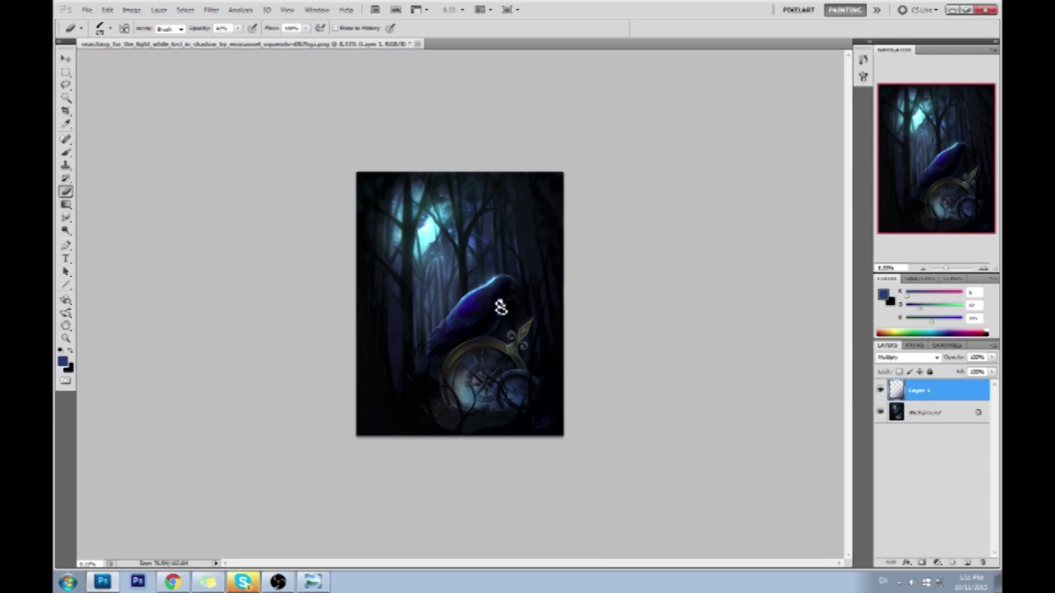
{"action": "right_click", "coordinate": [496, 322]}
{"action": "left_click", "coordinate": [629, 478]}
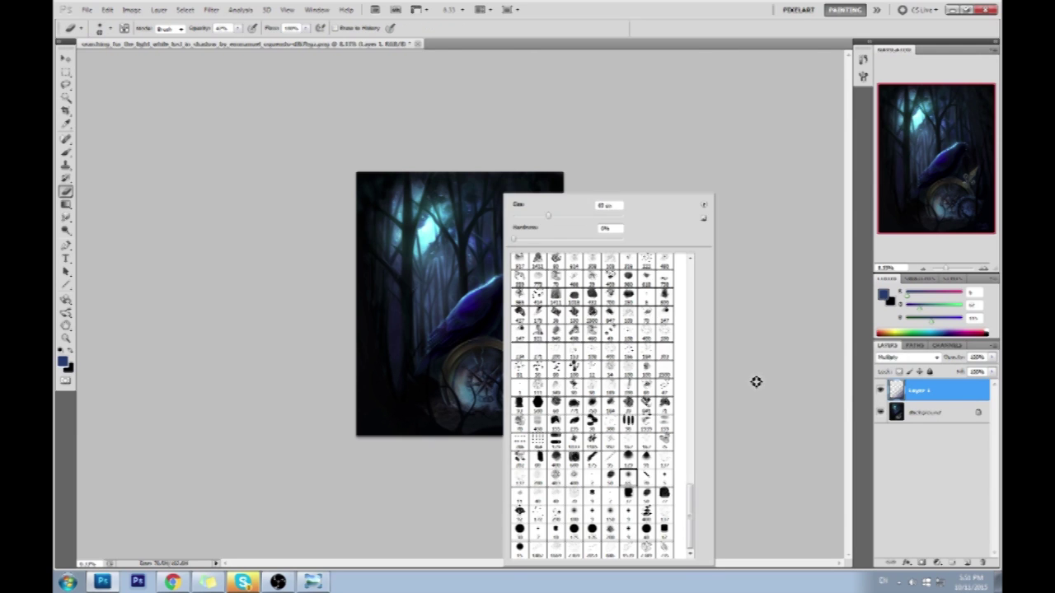
{"action": "left_click", "coordinate": [752, 378]}
{"action": "key", "text": "]"}
{"action": "key", "text": "]"}
{"action": "key", "text": "]"}
{"action": "key", "text": "]"}
{"action": "key", "text": "]"}
{"action": "key", "text": "]"}
{"action": "key", "text": "]"}
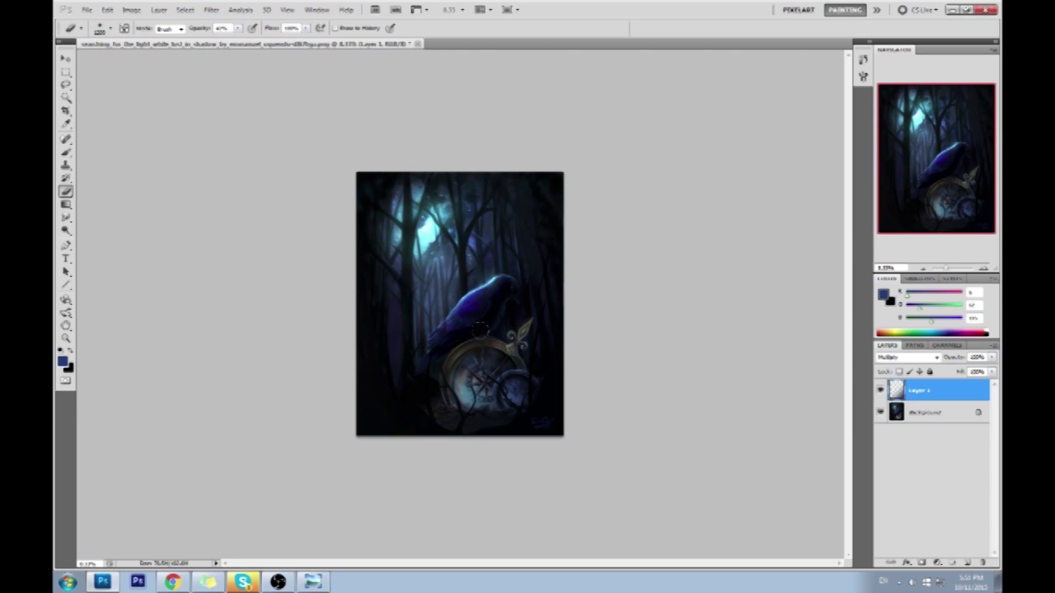
{"action": "mouse_move", "coordinate": [476, 386]}
{"action": "left_mouse_down"}
{"action": "mouse_move", "coordinate": [479, 337]}
{"action": "mouse_move", "coordinate": [449, 398]}
{"action": "left_mouse_up"}
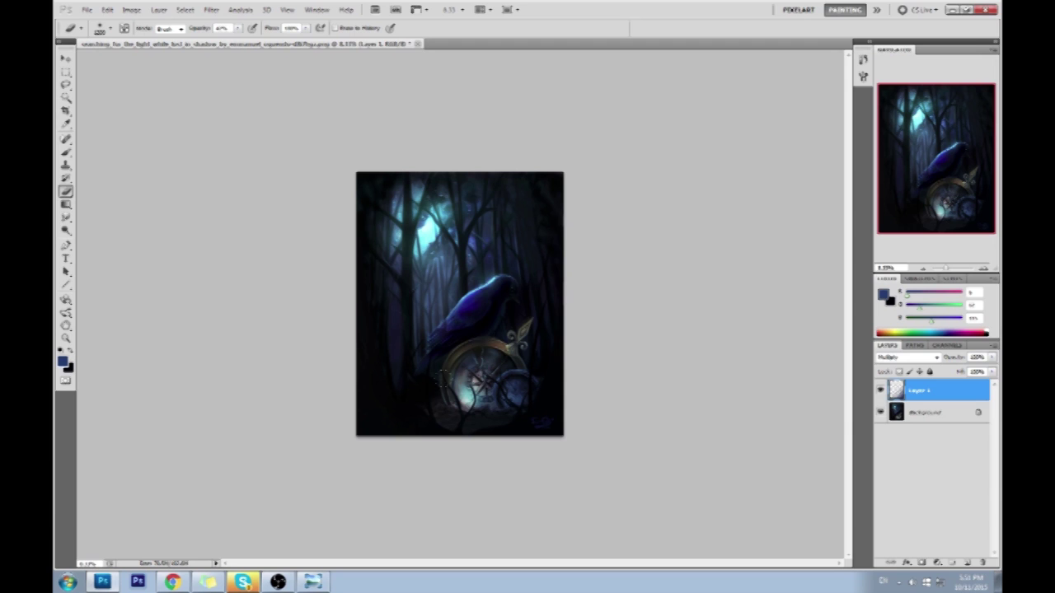
Step: Compare the painting with and without the Multiply layer and merge it into the background
{"action": "left_click", "coordinate": [66, 231]}
{"action": "left_click", "coordinate": [104, 230]}
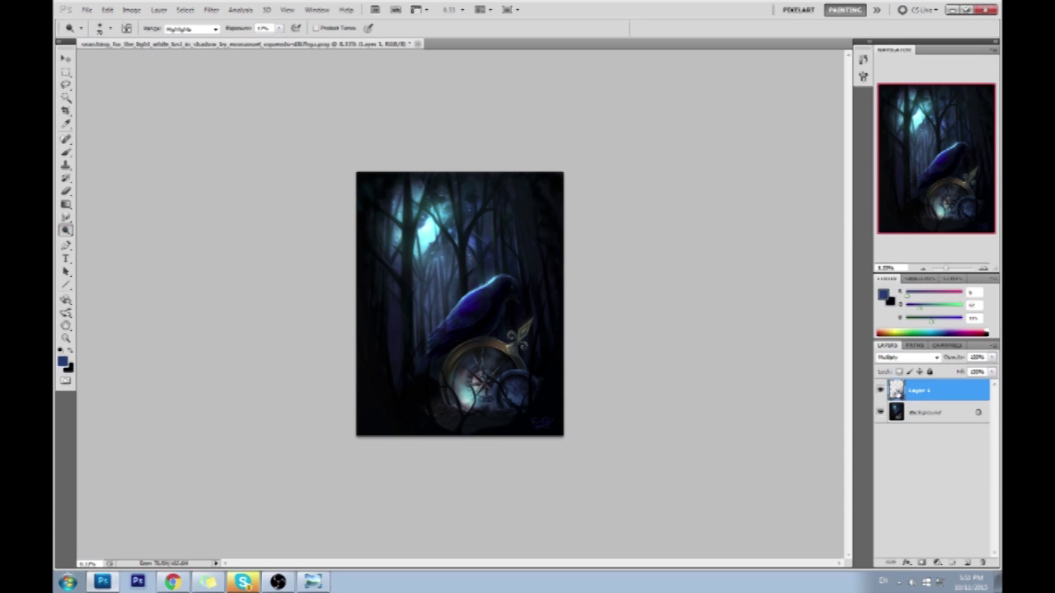
{"action": "left_click", "coordinate": [879, 391]}
{"action": "left_click", "coordinate": [880, 391]}
{"action": "left_click", "coordinate": [879, 391]}
{"action": "left_click", "coordinate": [879, 392]}
{"action": "right_click", "coordinate": [911, 395]}
{"action": "left_click", "coordinate": [906, 370]}
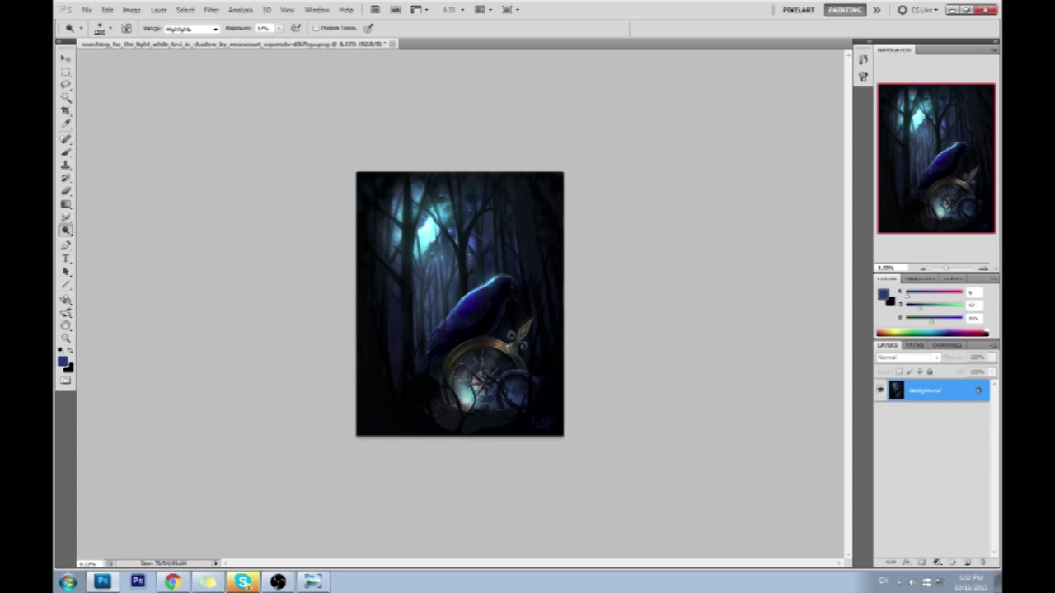
Step: Dodge the highlights along the golden compass rim and on the small clock, adjusting the exposure between strokes
{"action": "left_click_drag", "start_coordinate": [445, 345], "coordinate": [439, 342]}
{"action": "left_click_drag", "start_coordinate": [280, 28], "coordinate": [296, 41]}
{"action": "left_click", "coordinate": [512, 387]}
{"action": "left_click_drag", "start_coordinate": [498, 386], "coordinate": [509, 393]}
Step: Add a new Color Dodge layer and brighten the small clock's rim with a lighter version of its sampled blue
{"action": "left_click", "coordinate": [966, 563]}
{"action": "key", "text": "b"}
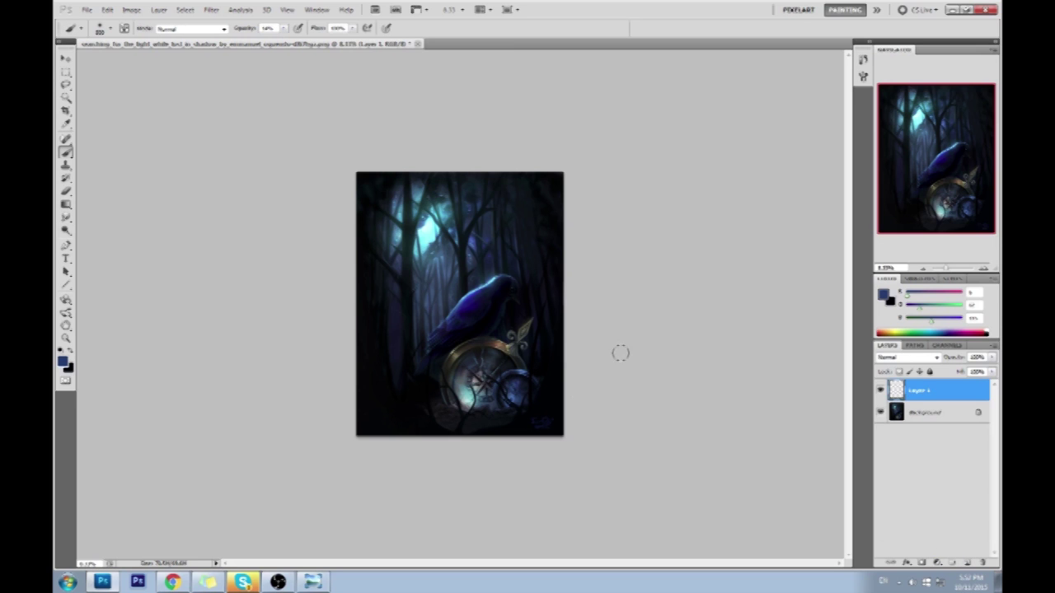
{"action": "left_click", "coordinate": [524, 366], "text": "alt"}
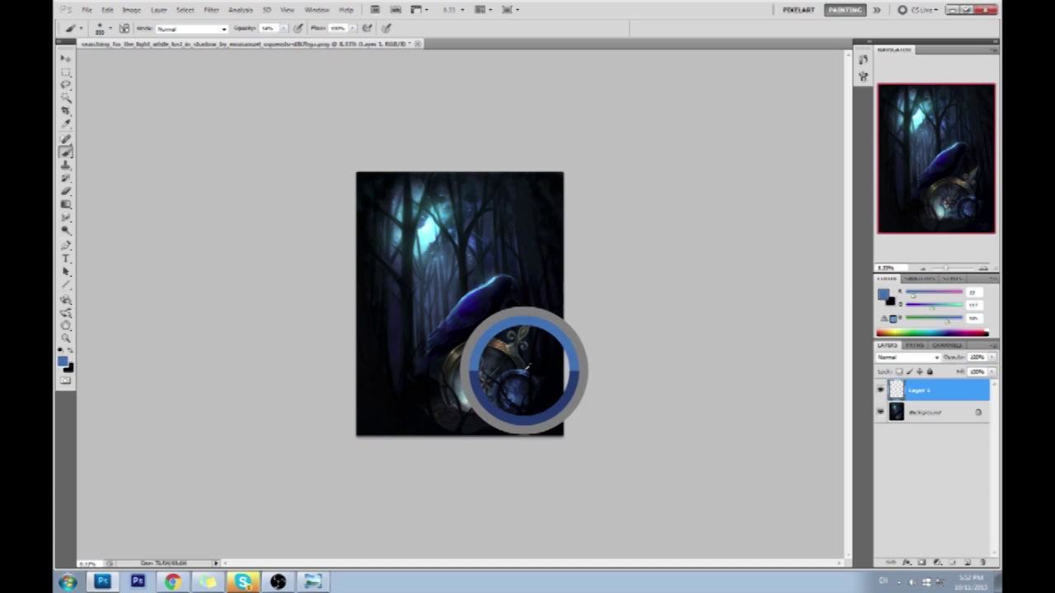
{"action": "left_click", "coordinate": [905, 359]}
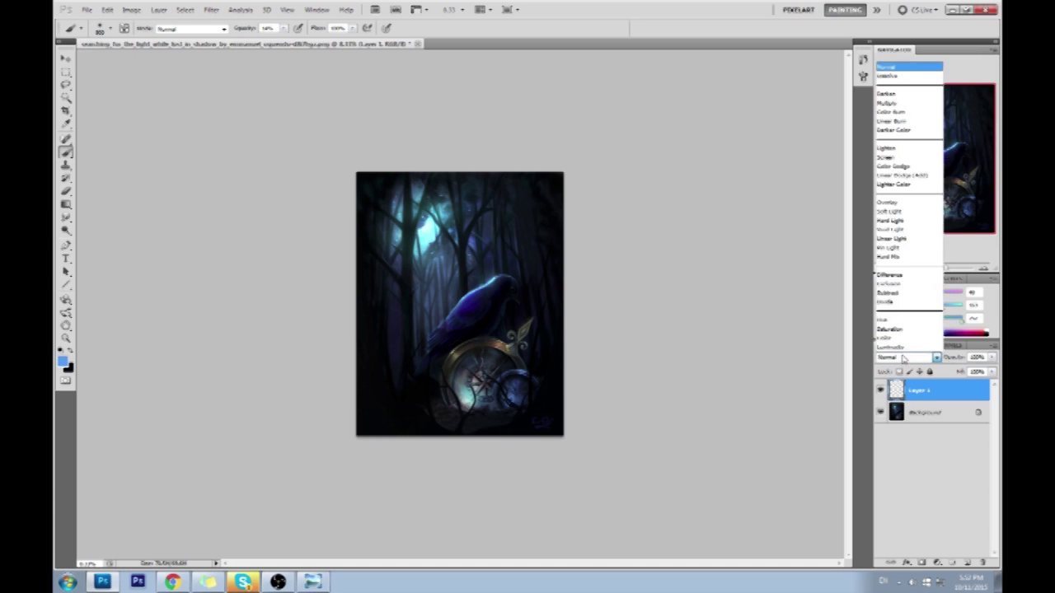
{"action": "left_click", "coordinate": [908, 166]}
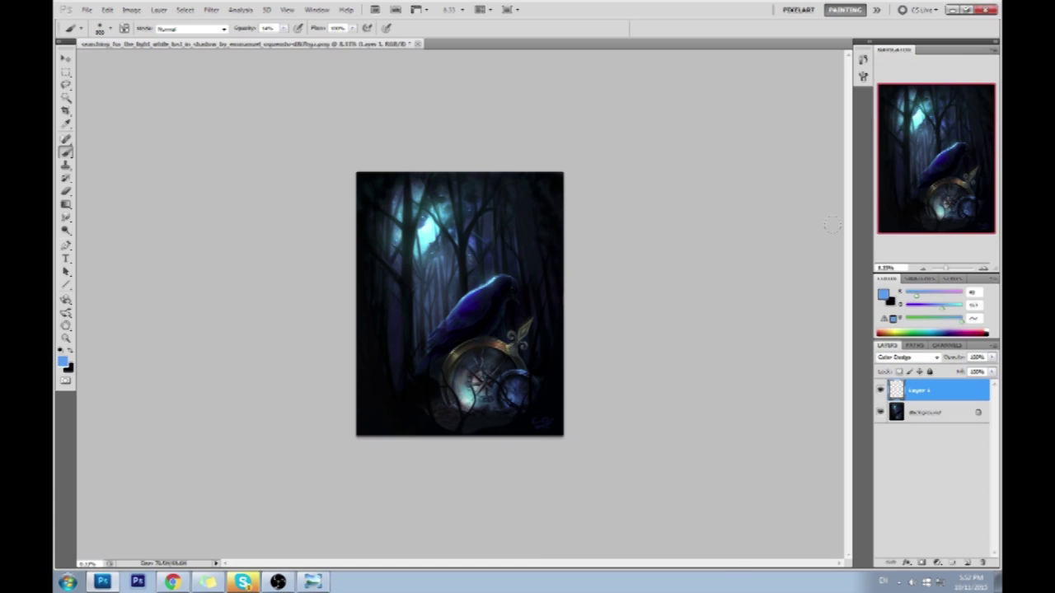
{"action": "left_click", "coordinate": [883, 295]}
{"action": "left_click", "coordinate": [787, 398]}
{"action": "left_click", "coordinate": [948, 394]}
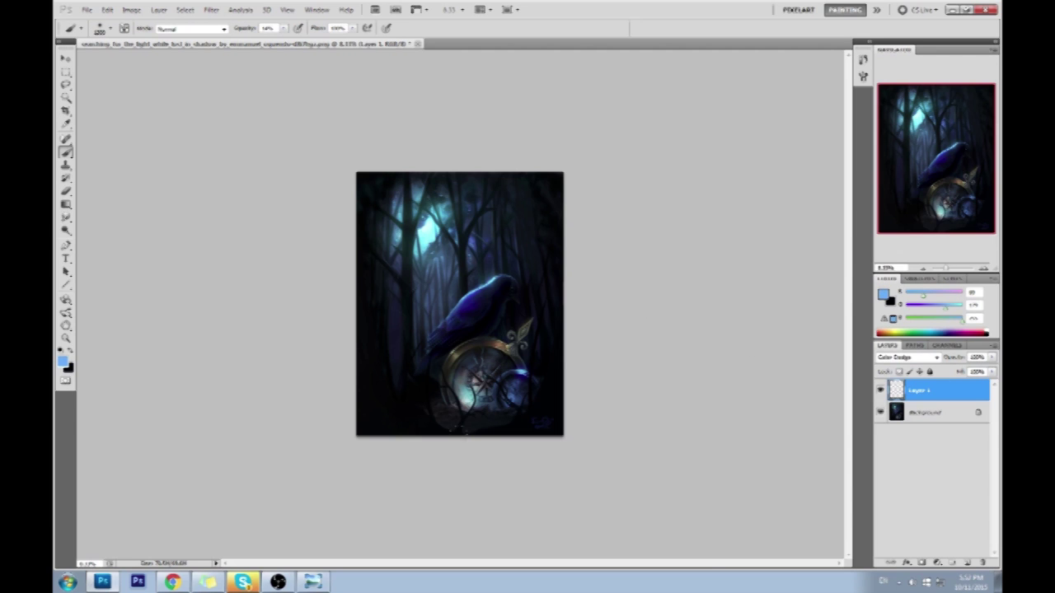
Step: Paint yellow and pale yellow glow strokes on the compass's golden ring and undo the last stroke
{"action": "left_click", "coordinate": [886, 296]}
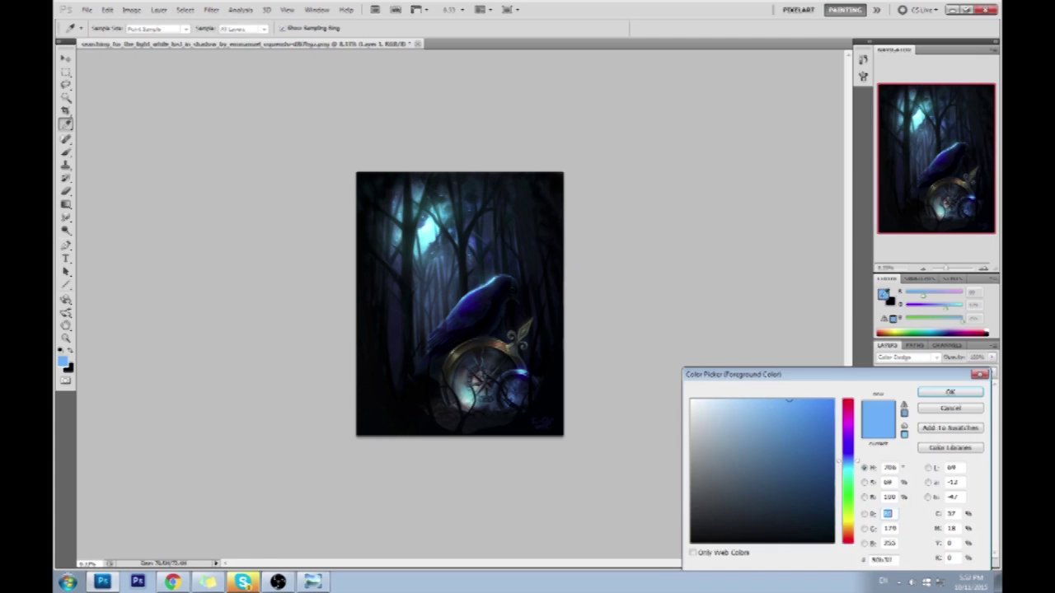
{"action": "left_click_drag", "start_coordinate": [849, 504], "coordinate": [849, 521]}
{"action": "key", "text": "b"}
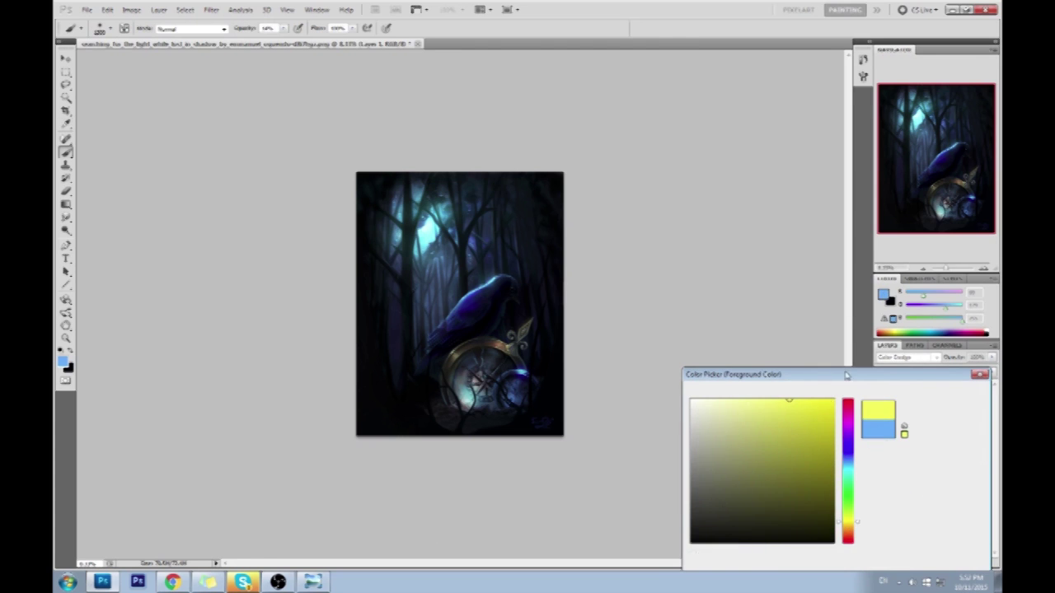
{"action": "left_click", "coordinate": [951, 392]}
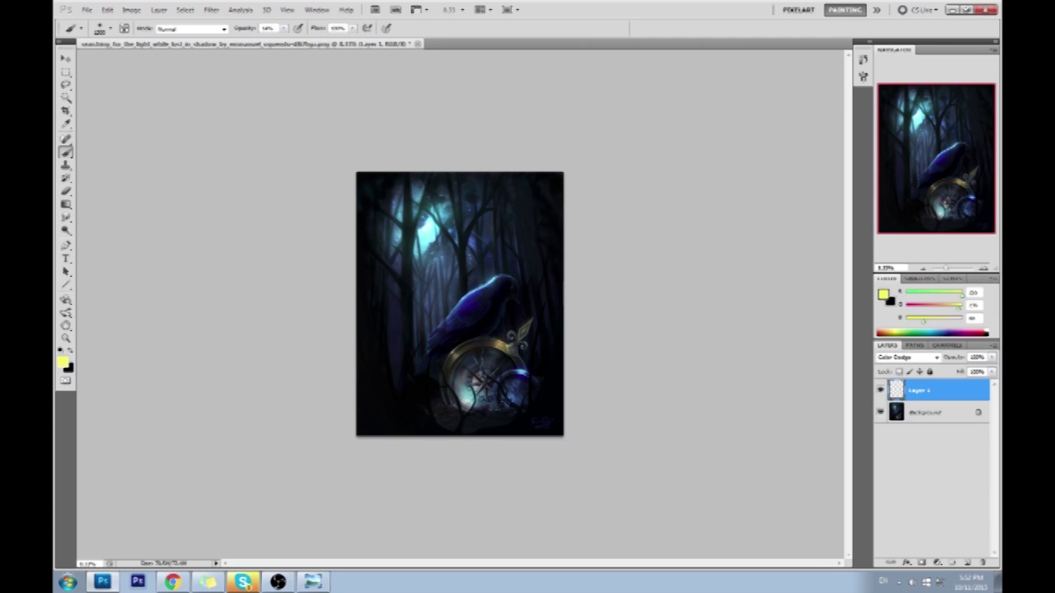
{"action": "left_click", "coordinate": [883, 294]}
{"action": "left_click", "coordinate": [730, 396]}
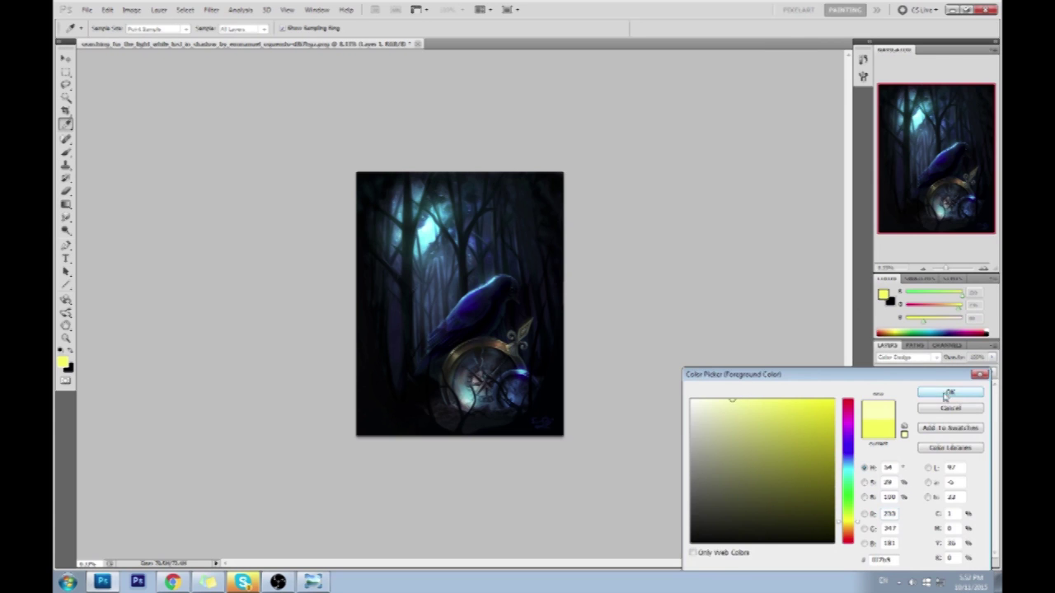
{"action": "left_click", "coordinate": [947, 394]}
{"action": "left_click_drag", "start_coordinate": [503, 341], "coordinate": [500, 352]}
{"action": "key", "text": "ctrl+z"}
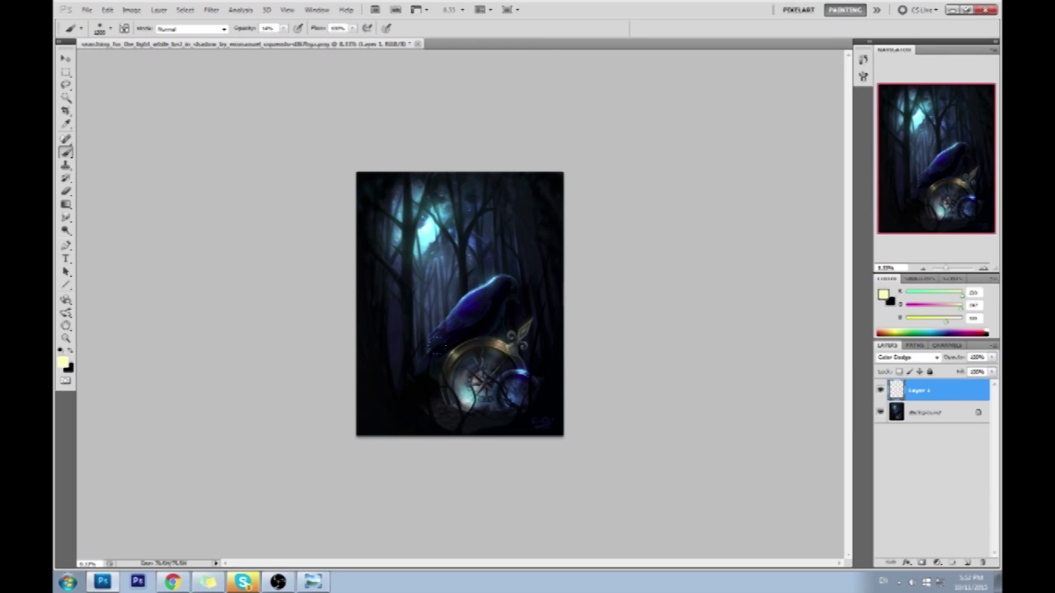
Step: Merge the Color Dodge layer into the background and crop the image to the full canvas bounds
{"action": "right_click", "coordinate": [941, 392]}
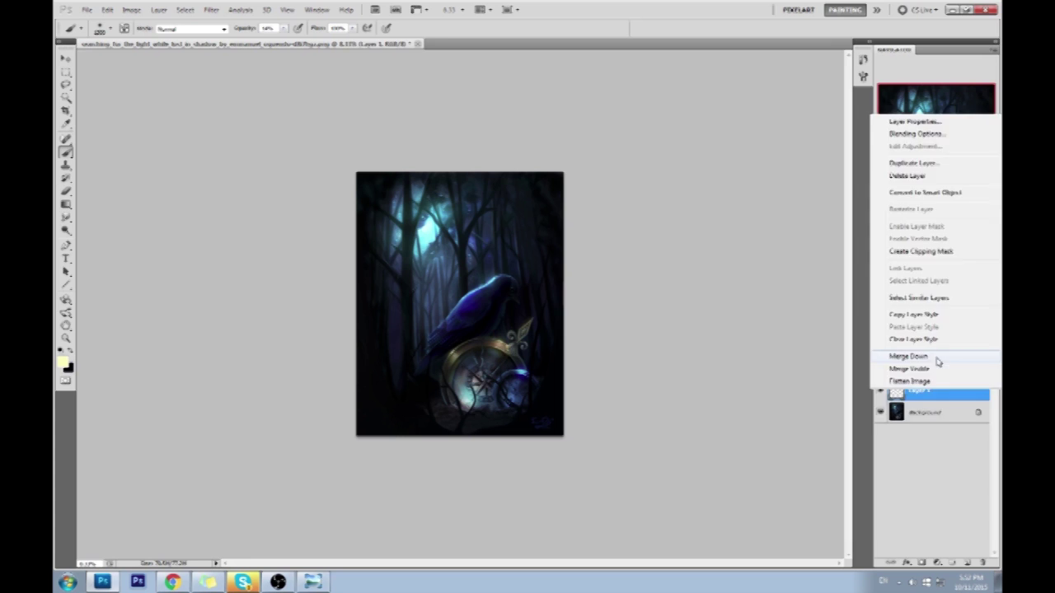
{"action": "left_click", "coordinate": [937, 360]}
{"action": "key", "text": "c"}
{"action": "left_click_drag", "start_coordinate": [334, 150], "coordinate": [701, 494]}
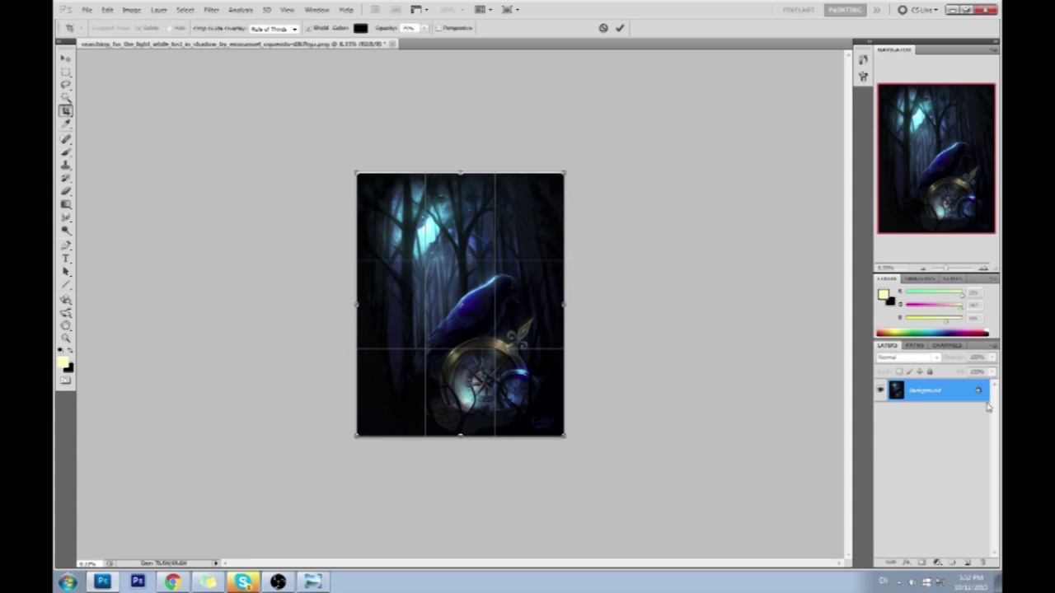
{"action": "left_click", "coordinate": [619, 27]}
Step: Convert the background into a regular layer and scale and shift the painting to leave empty margins above, below and right
{"action": "key", "text": "ctrl+shift+n"}
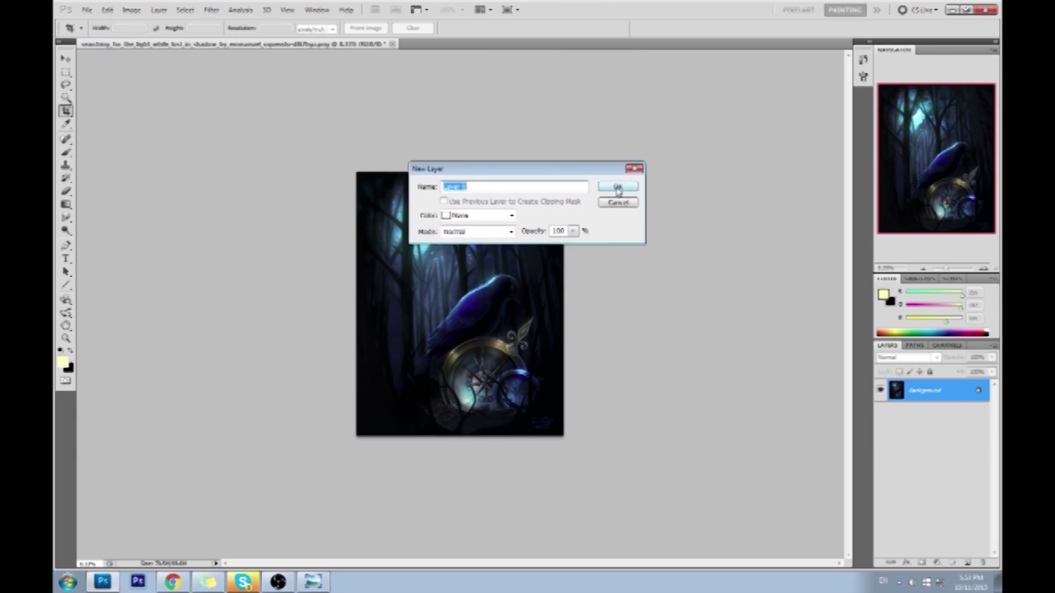
{"action": "left_click", "coordinate": [619, 188]}
{"action": "key", "text": "v"}
{"action": "left_click_drag", "start_coordinate": [566, 435], "coordinate": [552, 419]}
{"action": "left_click_drag", "start_coordinate": [520, 292], "coordinate": [519, 304]}
{"action": "left_click", "coordinate": [620, 27]}
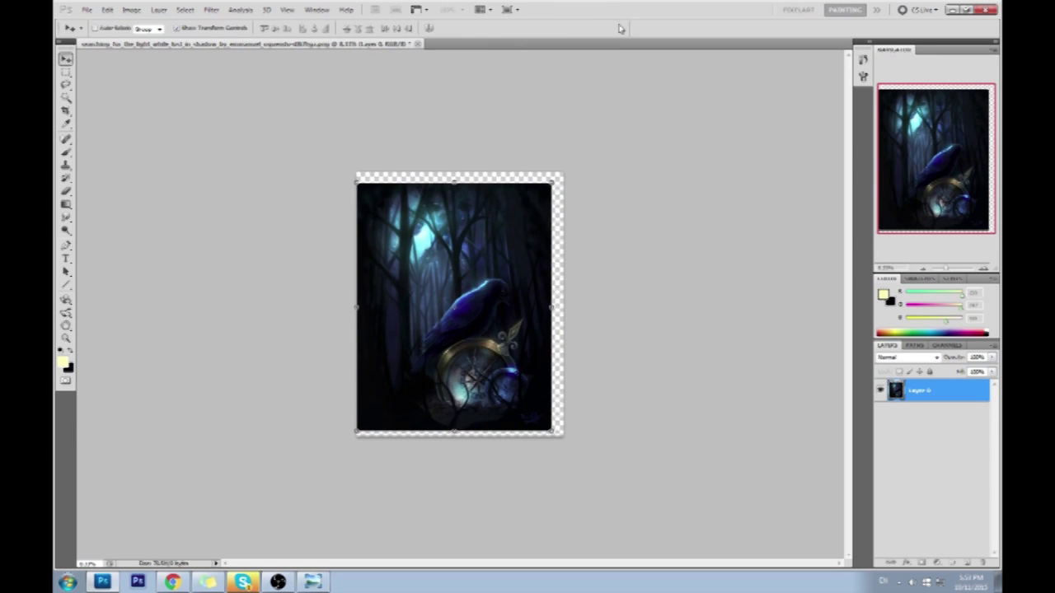
Step: Add a layer beneath the painting, fill it with near-black to cover the empty margins, and merge the two layers
{"action": "left_click", "coordinate": [967, 563]}
{"action": "left_click_drag", "start_coordinate": [921, 400], "coordinate": [938, 430]}
{"action": "key", "text": "g"}
{"action": "key", "text": "d"}
{"action": "key", "text": "shift+g"}
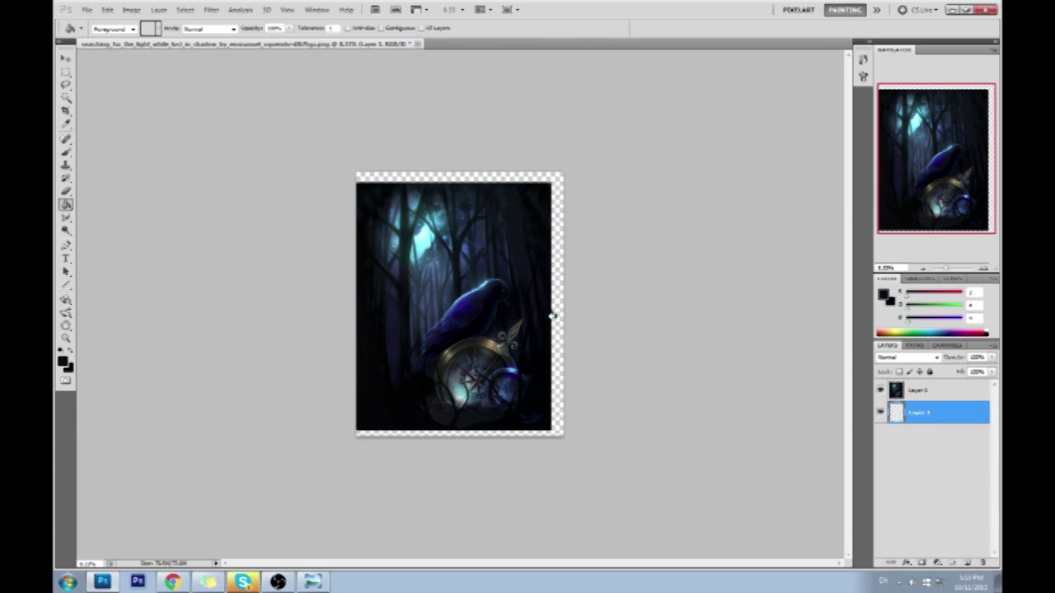
{"action": "left_click", "coordinate": [553, 317]}
{"action": "right_click", "coordinate": [923, 396]}
{"action": "left_click", "coordinate": [936, 368]}
Step: Raise the painting's contrast slightly with Brightness/Contrast
{"action": "left_click", "coordinate": [211, 9]}
{"action": "left_click", "coordinate": [132, 9]}
{"action": "mouse_move", "coordinate": [168, 41]}
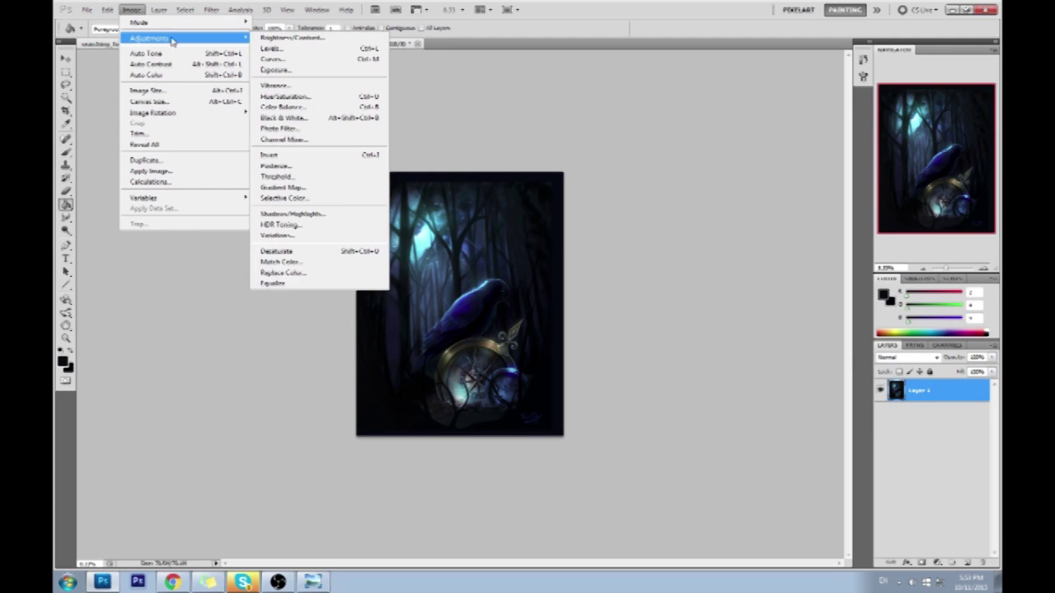
{"action": "left_click", "coordinate": [282, 36]}
{"action": "mouse_move", "coordinate": [747, 321]}
{"action": "left_mouse_down"}
{"action": "mouse_move", "coordinate": [797, 327]}
{"action": "mouse_move", "coordinate": [688, 328]}
{"action": "mouse_move", "coordinate": [809, 328]}
{"action": "mouse_move", "coordinate": [671, 330]}
{"action": "mouse_move", "coordinate": [816, 334]}
{"action": "mouse_move", "coordinate": [727, 336]}
{"action": "mouse_move", "coordinate": [753, 337]}
{"action": "left_mouse_up"}
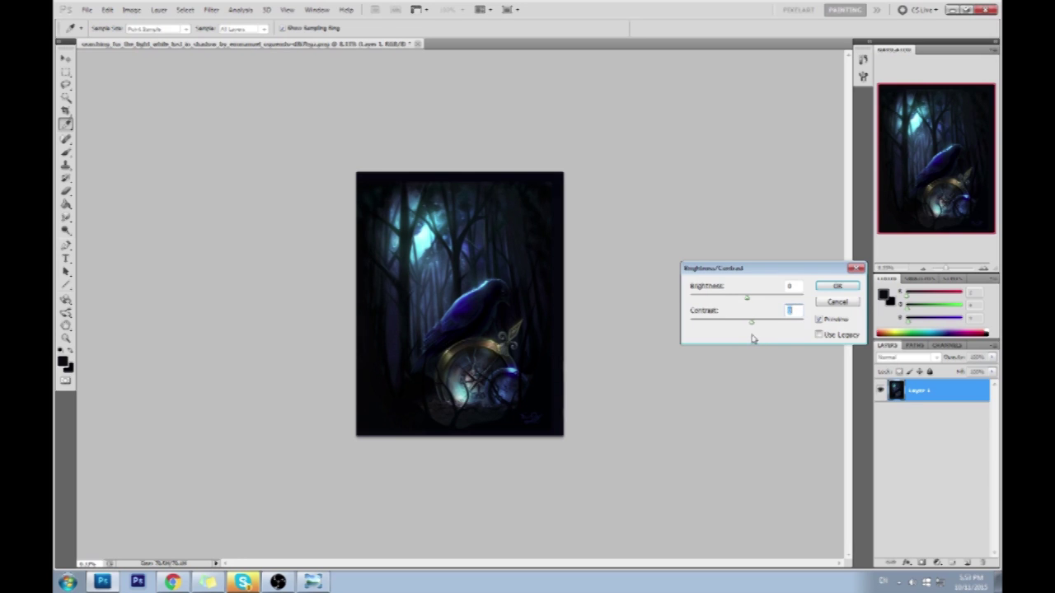
{"action": "left_click", "coordinate": [841, 285]}
Step: Set the Levels white input to 210 and flatten the image
{"action": "key", "text": "ctrl+l"}
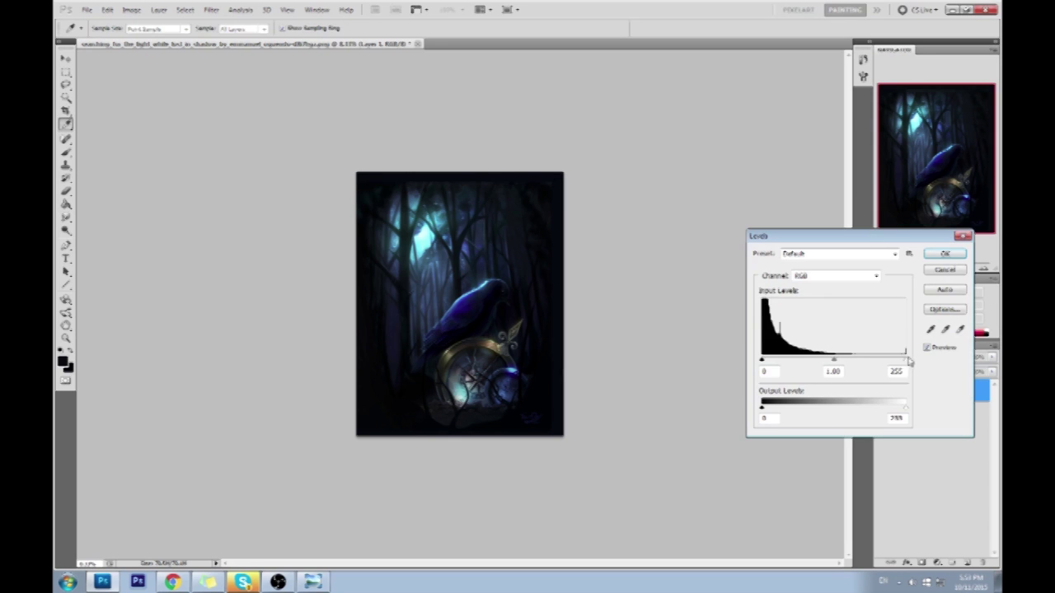
{"action": "left_click_drag", "start_coordinate": [906, 360], "coordinate": [881, 364]}
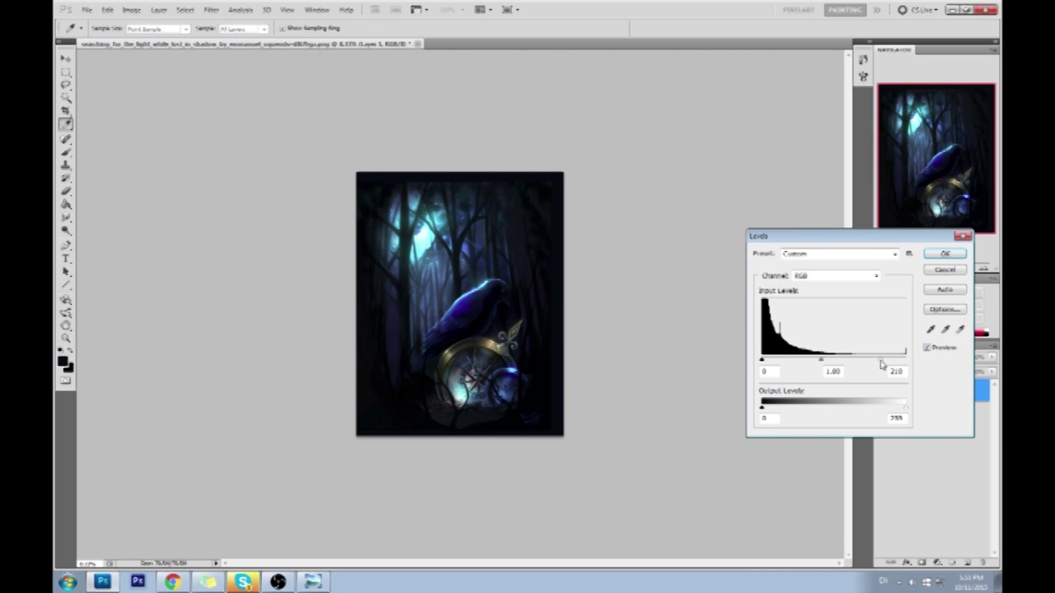
{"action": "left_click", "coordinate": [945, 253]}
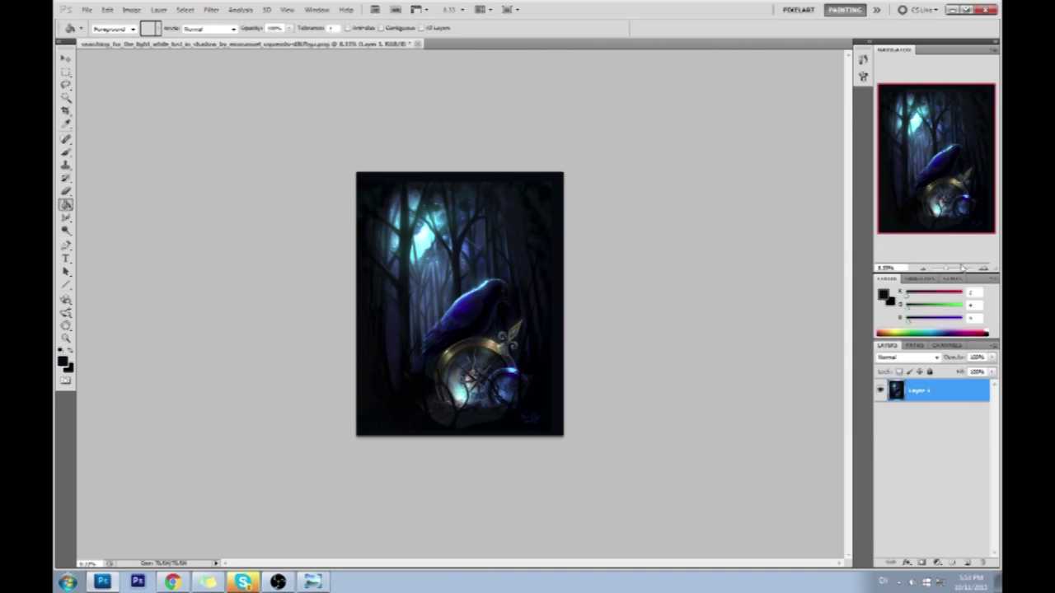
{"action": "right_click", "coordinate": [924, 394]}
{"action": "left_click", "coordinate": [919, 386]}
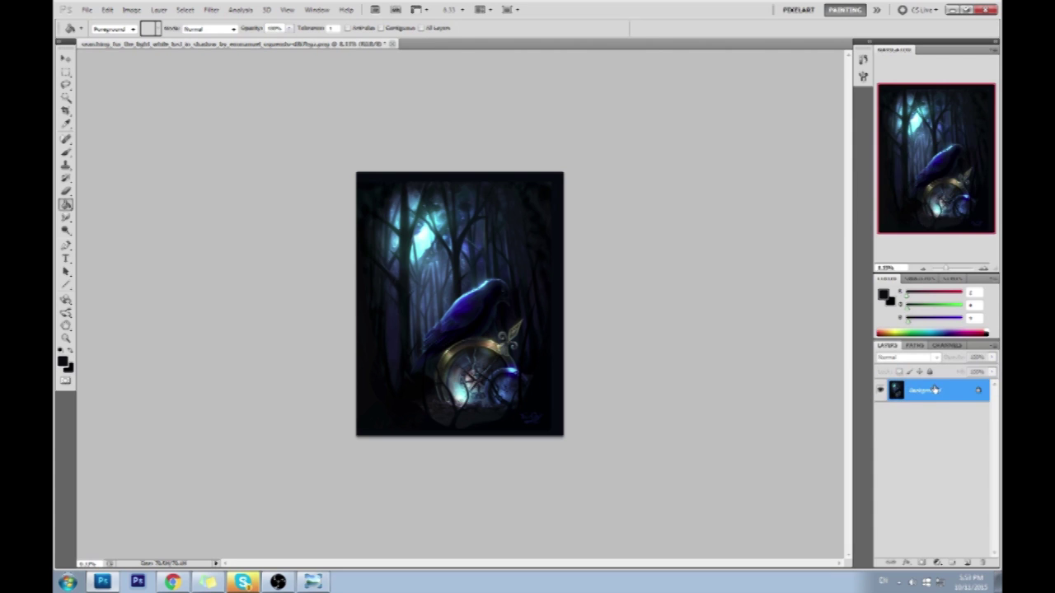
Step: Copy the whole edited painting, revert to the original history state and paste the edited version as a new layer
{"action": "key", "text": "ctrl+a"}
{"action": "left_click", "coordinate": [863, 59]}
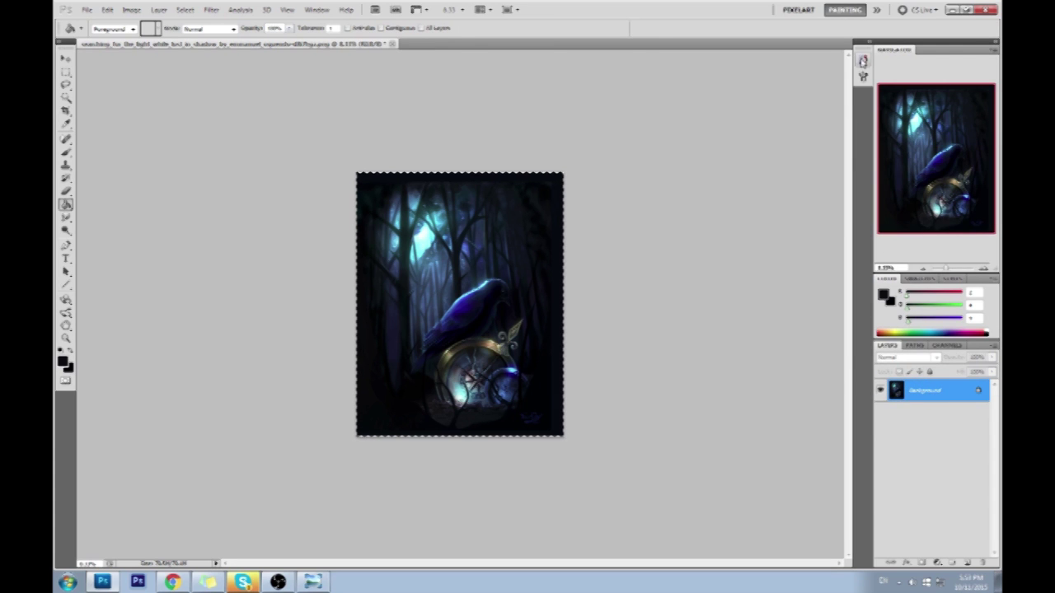
{"action": "left_click_drag", "start_coordinate": [848, 346], "coordinate": [847, 74]}
{"action": "left_click", "coordinate": [787, 72]}
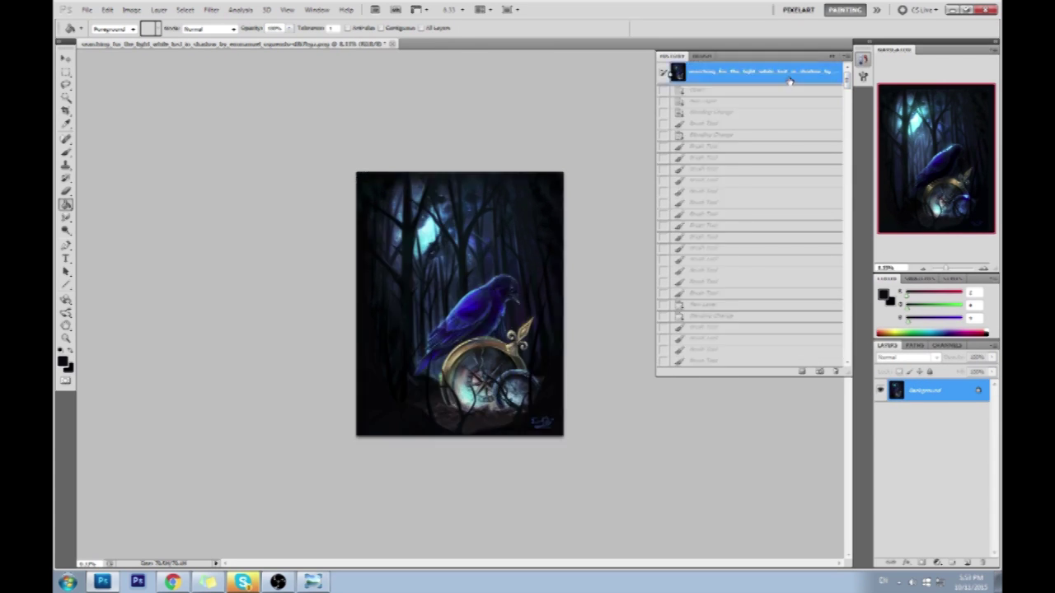
{"action": "key", "text": "ctrl+v"}
{"action": "left_click", "coordinate": [832, 56]}
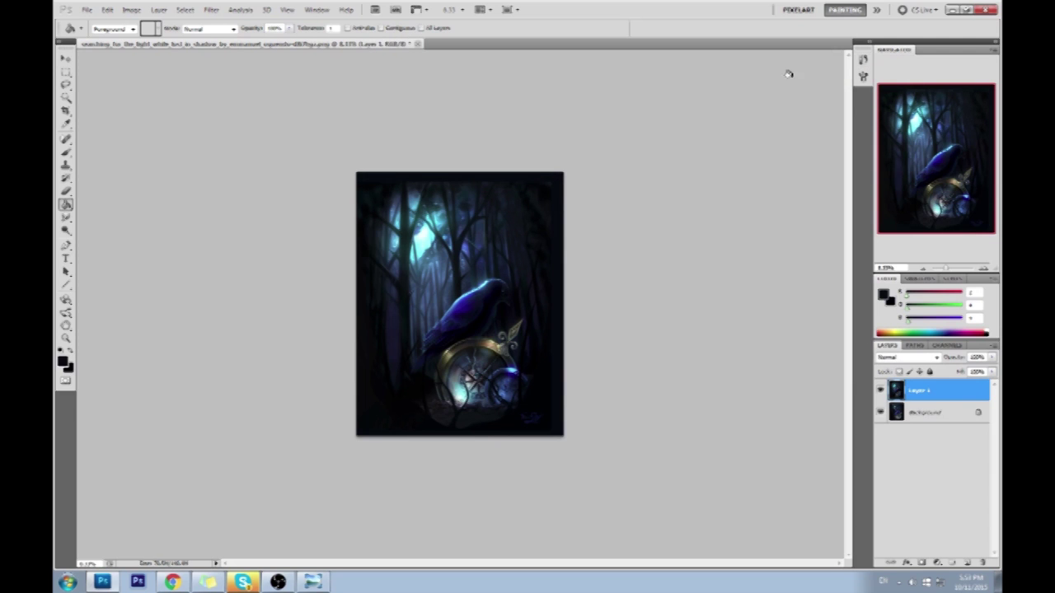
Step: Compare the edited painting with the original by hiding and showing the pasted layer
{"action": "key", "text": "ctrl+plus"}
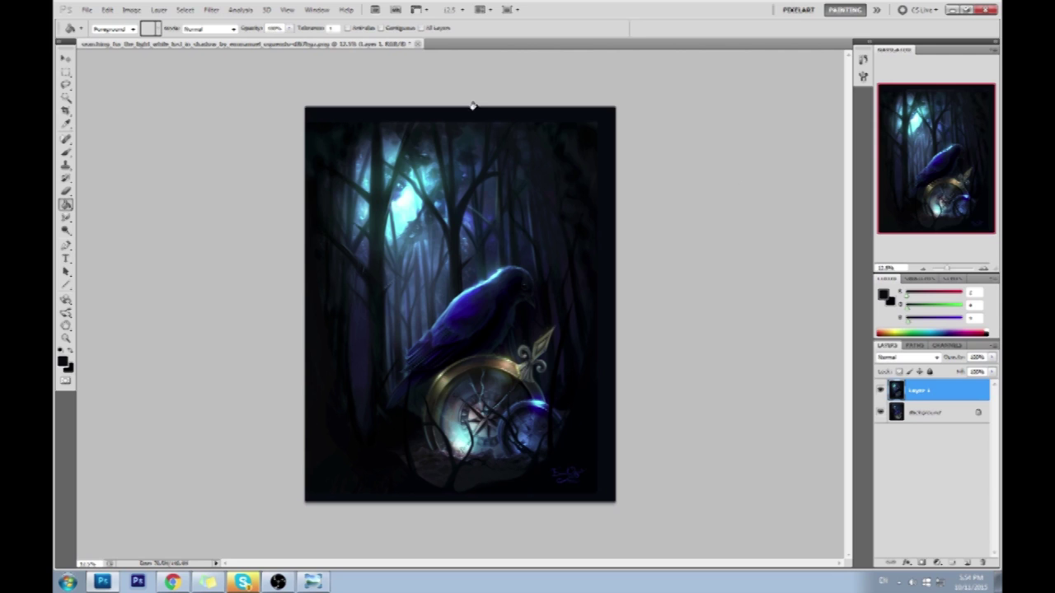
{"action": "key", "text": "b"}
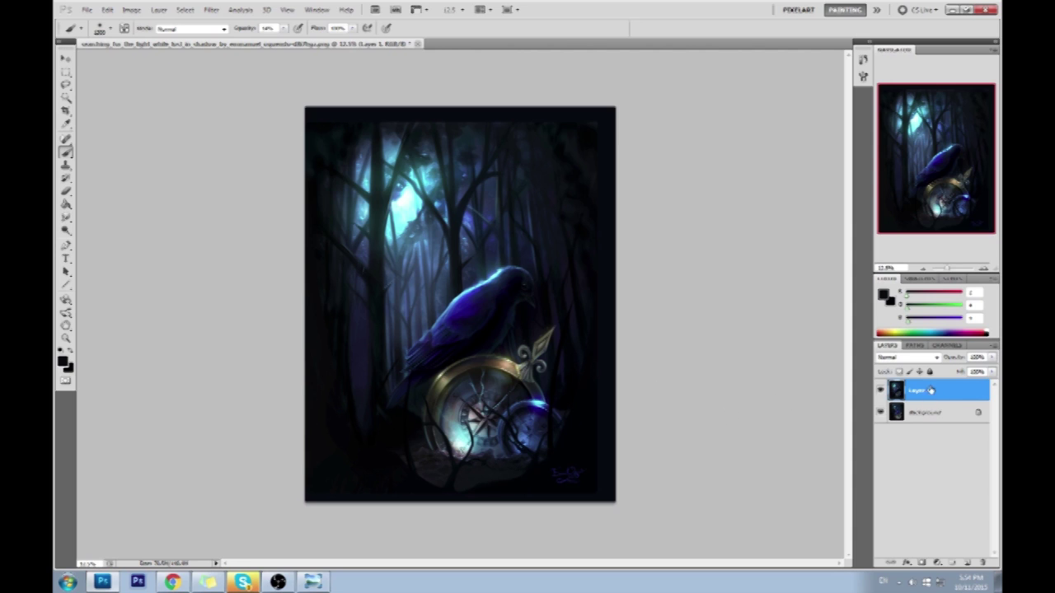
{"action": "left_click", "coordinate": [241, 582]}
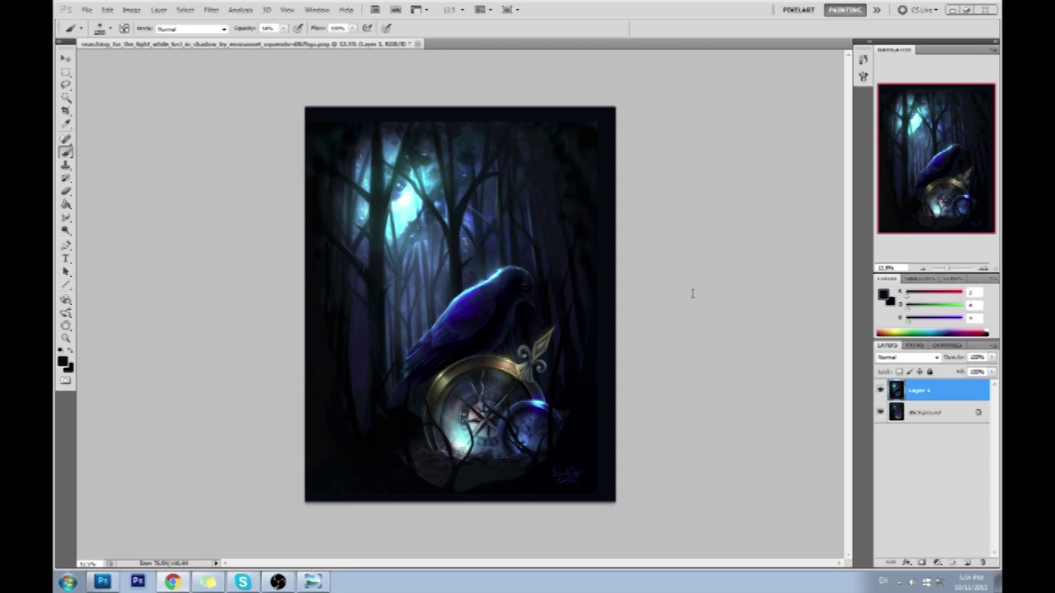
{"action": "left_click", "coordinate": [880, 391]}
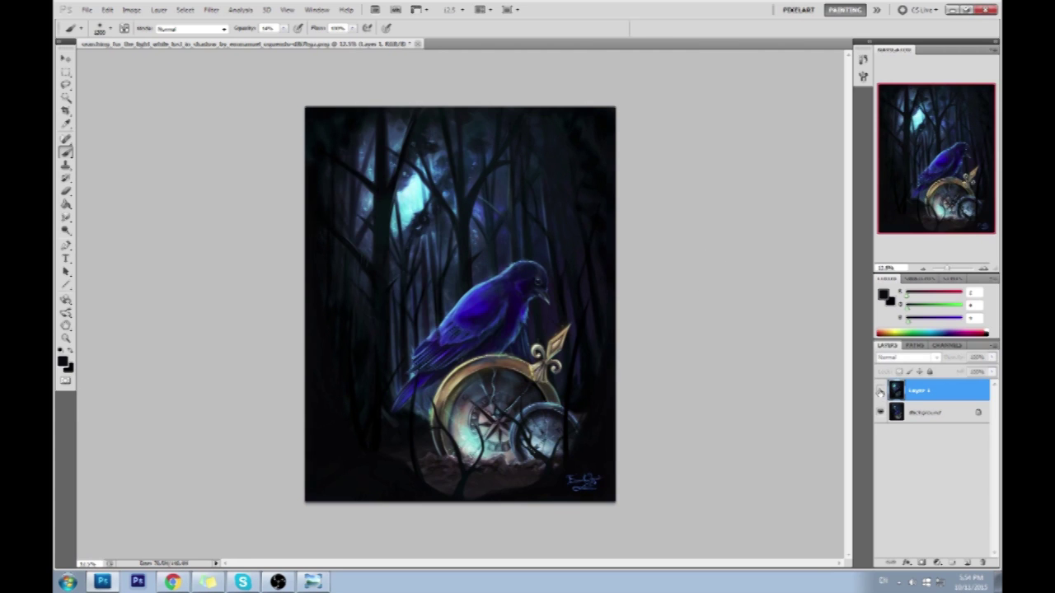
{"action": "left_click", "coordinate": [880, 392]}
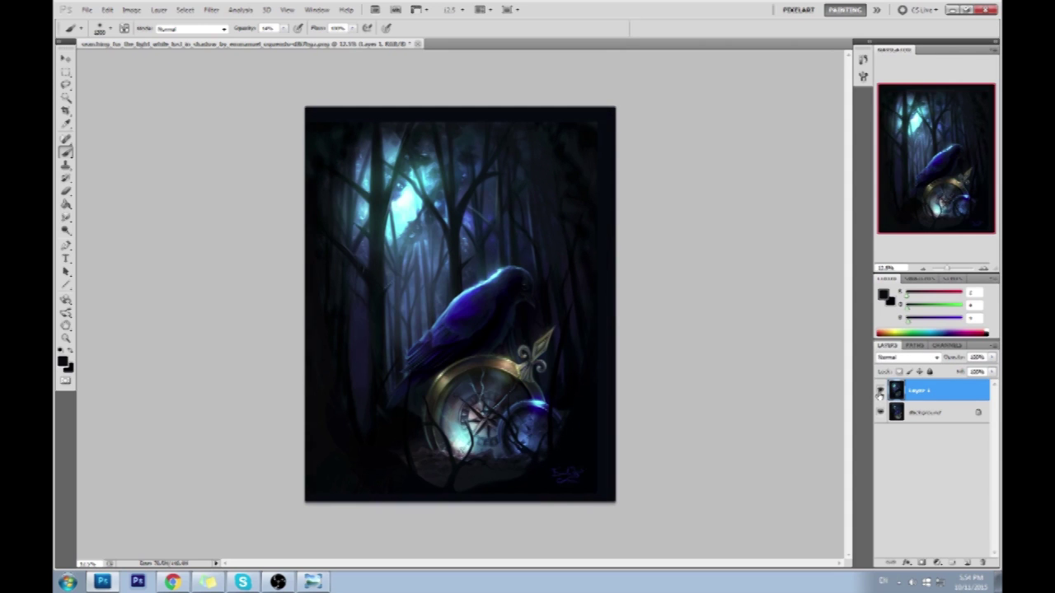
Step: Add a new layer above the edited painting and set up a small hard brush at 100% opacity in light cyan sampled from the glowing sky
{"action": "left_click", "coordinate": [880, 392]}
{"action": "left_click", "coordinate": [879, 393]}
{"action": "left_click", "coordinate": [967, 562]}
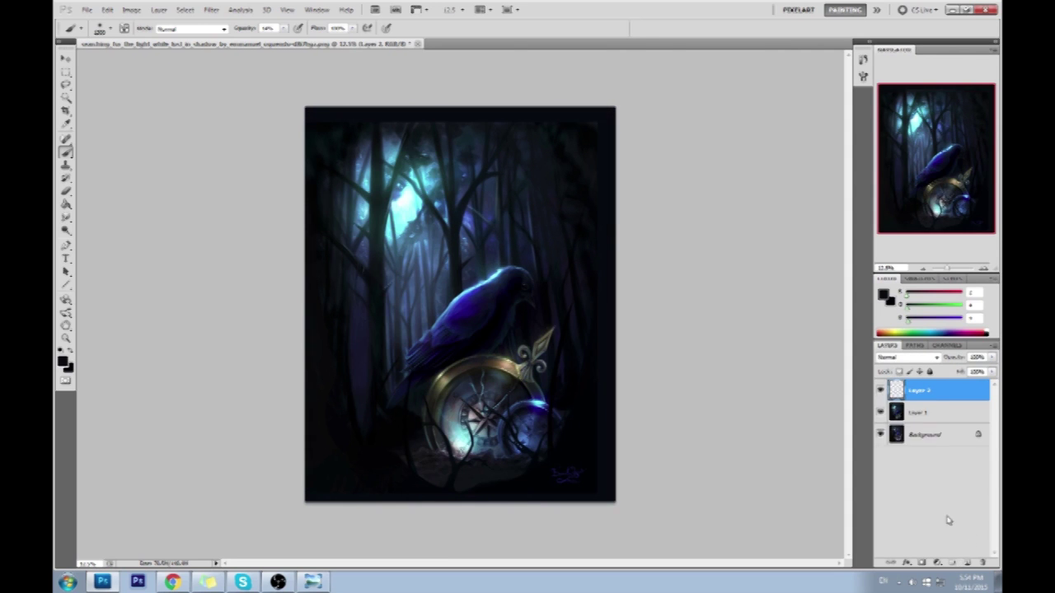
{"action": "right_click", "coordinate": [568, 198]}
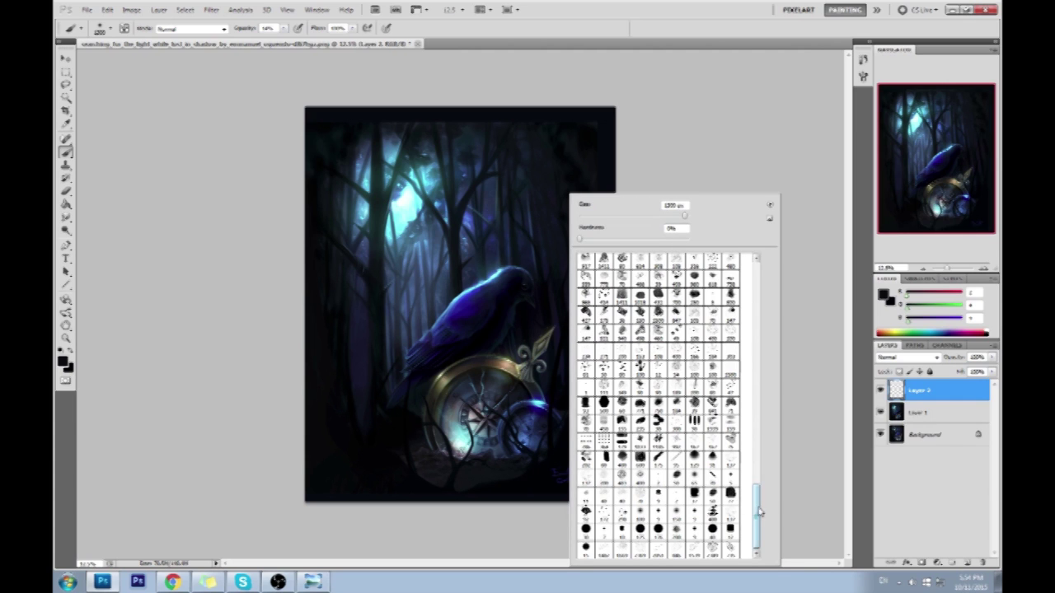
{"action": "left_click", "coordinate": [695, 511]}
{"action": "left_click", "coordinate": [821, 380]}
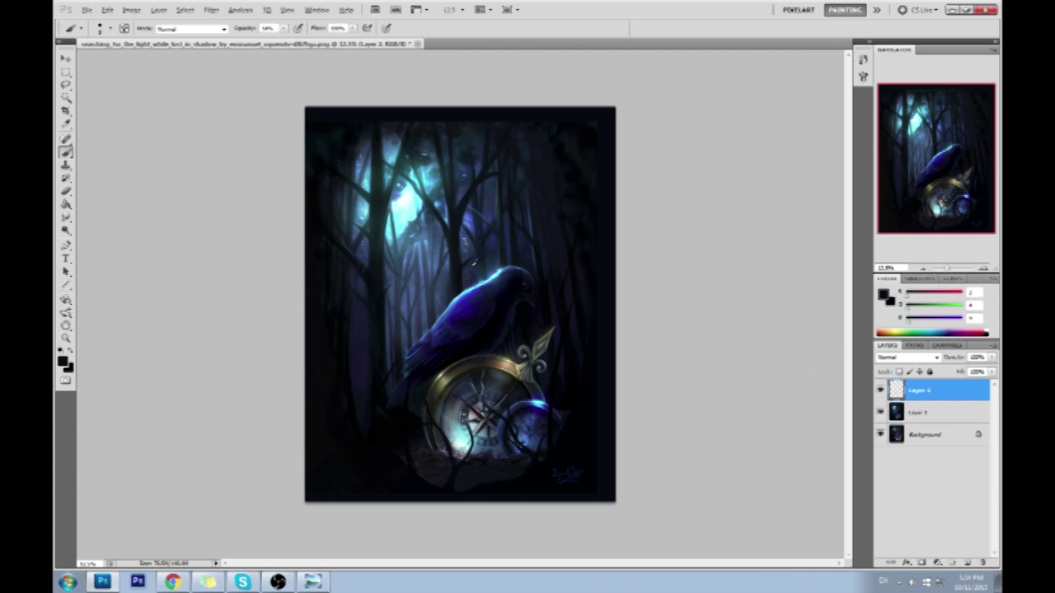
{"action": "left_click", "coordinate": [404, 210], "text": "alt"}
{"action": "key", "text": "]"}
{"action": "key", "text": "]"}
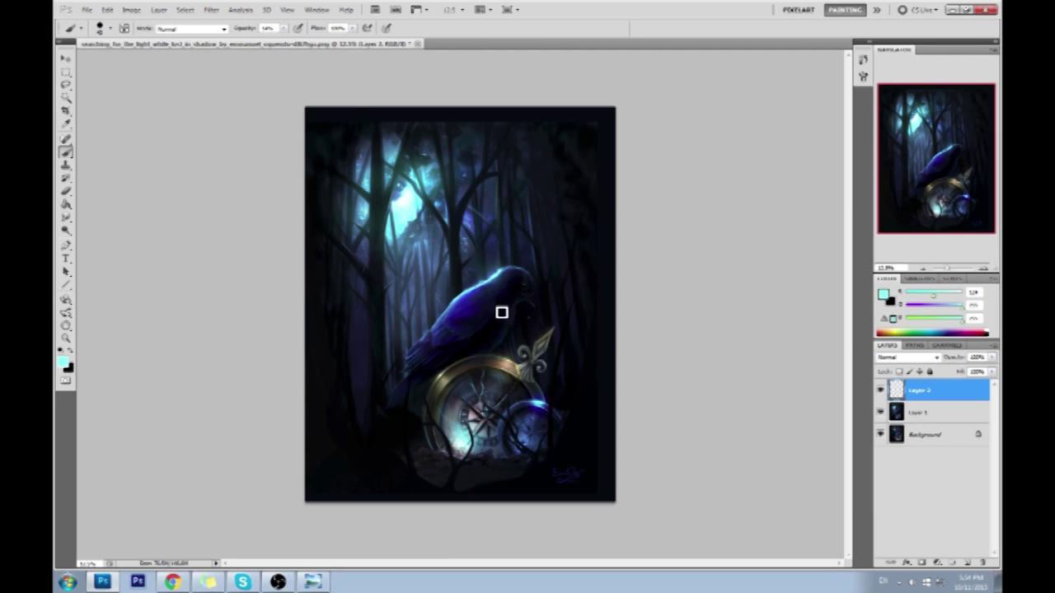
{"action": "left_click_drag", "start_coordinate": [283, 28], "coordinate": [365, 56]}
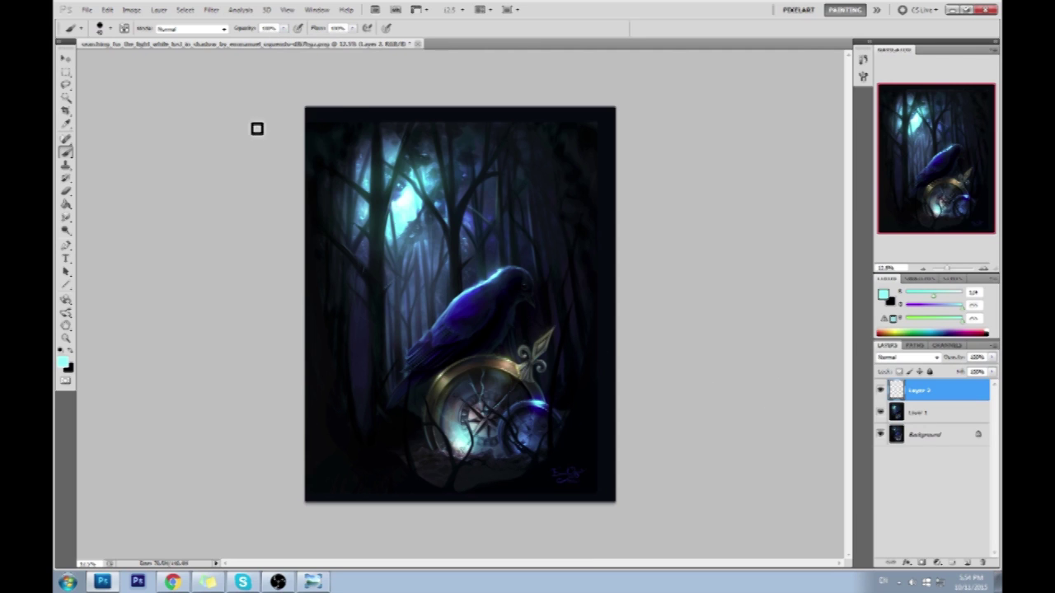
Step: Dot small light-cyan specks in the dark areas around the bird's beak, its tail and the compass
{"action": "left_click", "coordinate": [524, 312]}
{"action": "left_click", "coordinate": [429, 376]}
{"action": "left_click", "coordinate": [417, 355]}
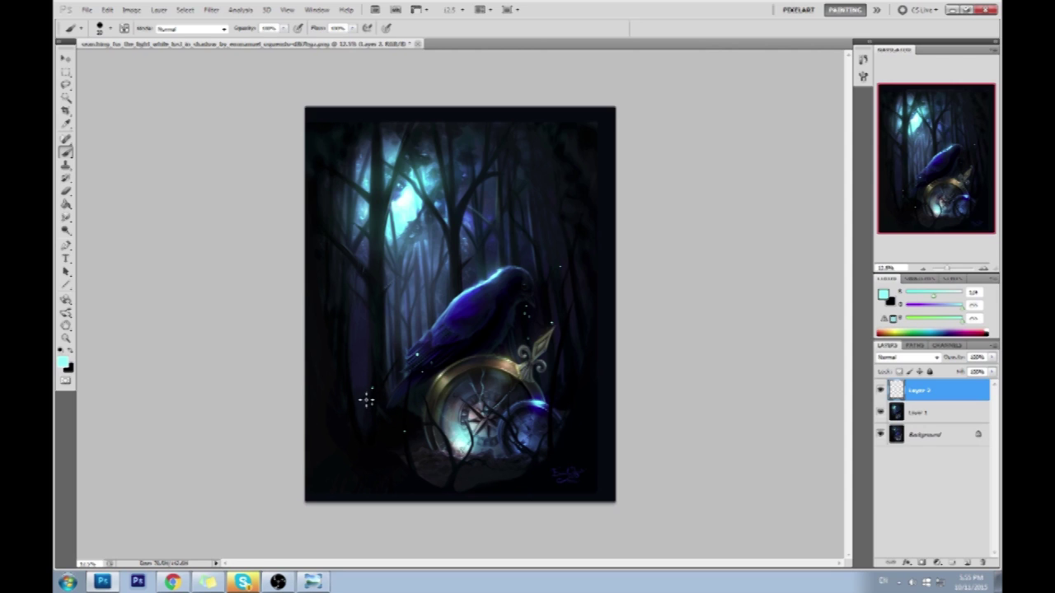
{"action": "left_click", "coordinate": [420, 353]}
Step: Give the speck layer an Outer Glow in Normal blend mode, coloured with the cyan sampled from the bird's rim light
{"action": "double_click", "coordinate": [952, 393]}
{"action": "left_click", "coordinate": [697, 331]}
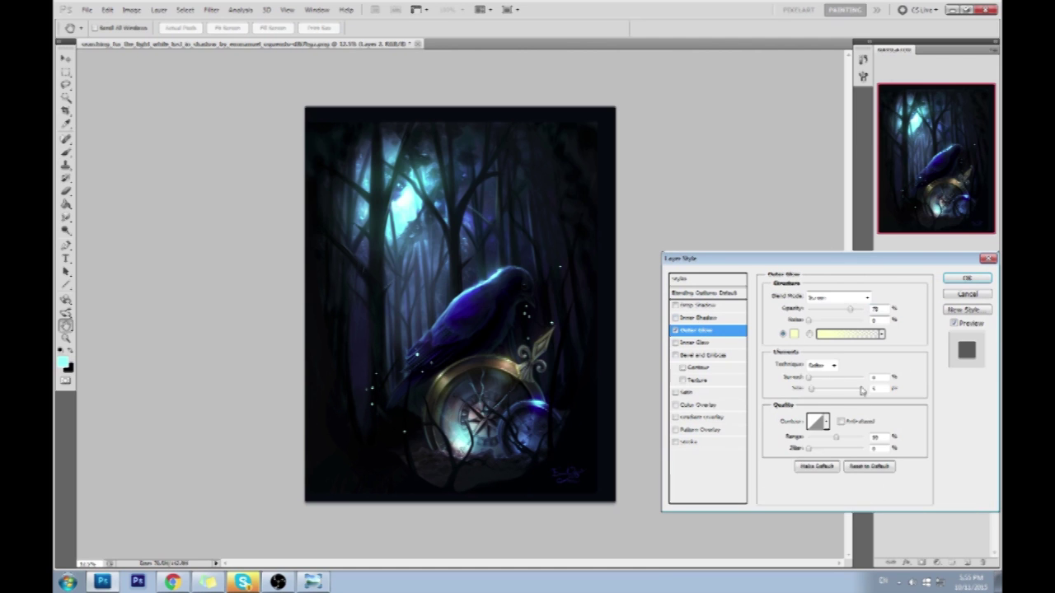
{"action": "left_click", "coordinate": [794, 335]}
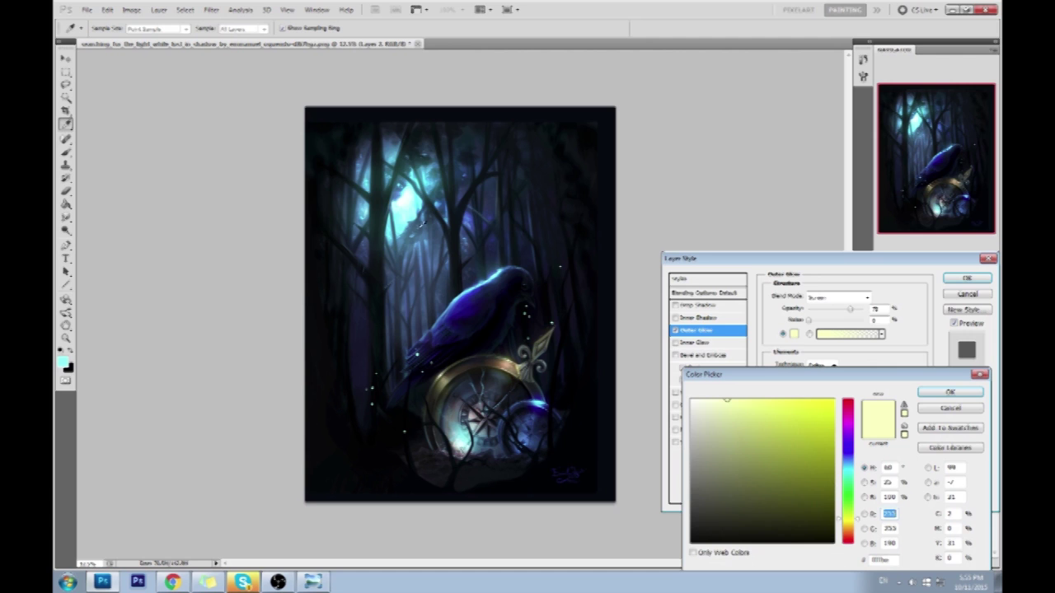
{"action": "left_click", "coordinate": [501, 272]}
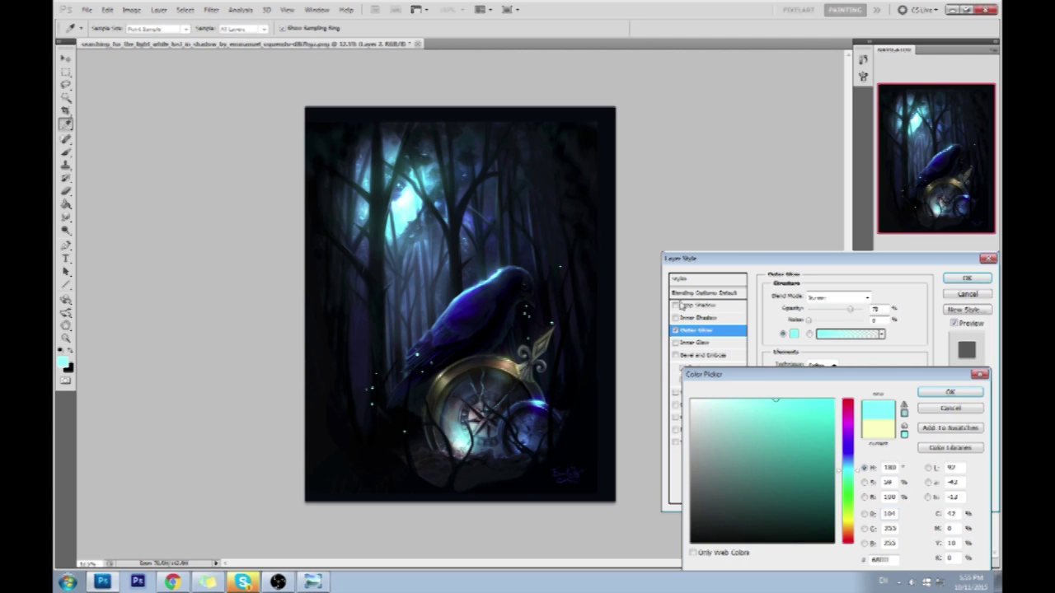
{"action": "left_click", "coordinate": [952, 393]}
{"action": "left_click", "coordinate": [866, 298]}
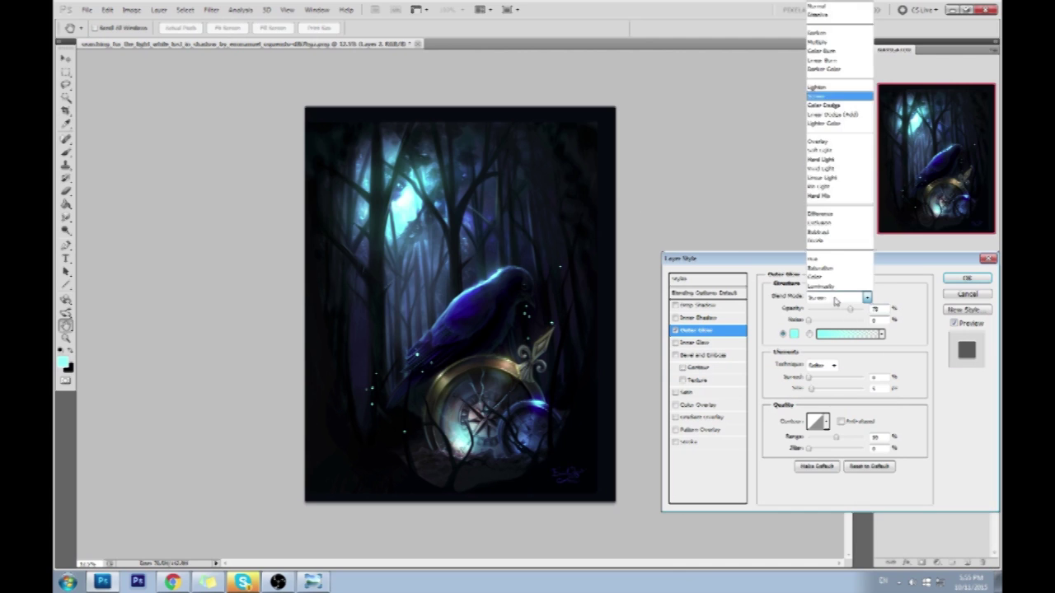
{"action": "left_click", "coordinate": [834, 8]}
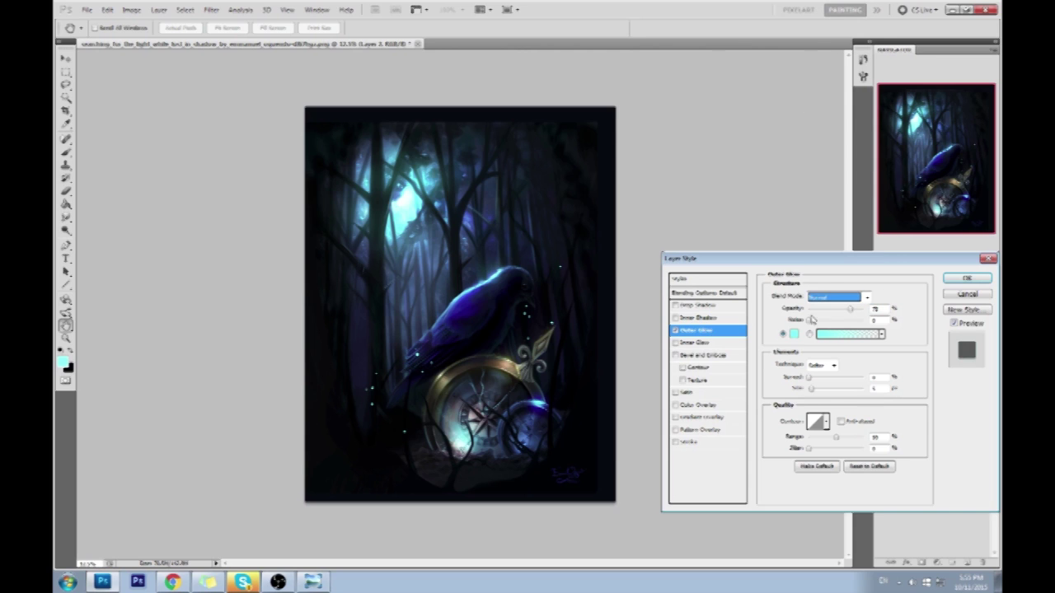
Step: Try stronger and fainter glows around the specks by varying the Outer Glow's opacity, spread and size
{"action": "double_click", "coordinate": [877, 309]}
{"action": "left_click_drag", "start_coordinate": [810, 379], "coordinate": [847, 383]}
{"action": "left_click_drag", "start_coordinate": [864, 309], "coordinate": [831, 311]}
{"action": "mouse_move", "coordinate": [846, 389]}
{"action": "left_mouse_down"}
{"action": "mouse_move", "coordinate": [876, 384]}
{"action": "mouse_move", "coordinate": [816, 393]}
{"action": "mouse_move", "coordinate": [852, 381]}
{"action": "mouse_move", "coordinate": [841, 384]}
{"action": "left_mouse_up"}
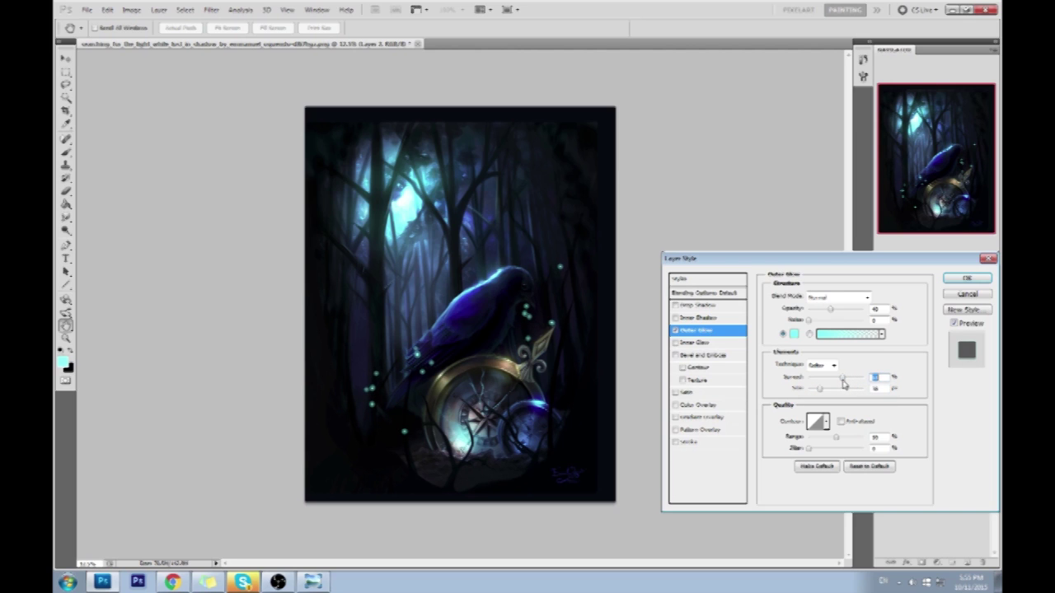
{"action": "left_click_drag", "start_coordinate": [832, 314], "coordinate": [815, 315]}
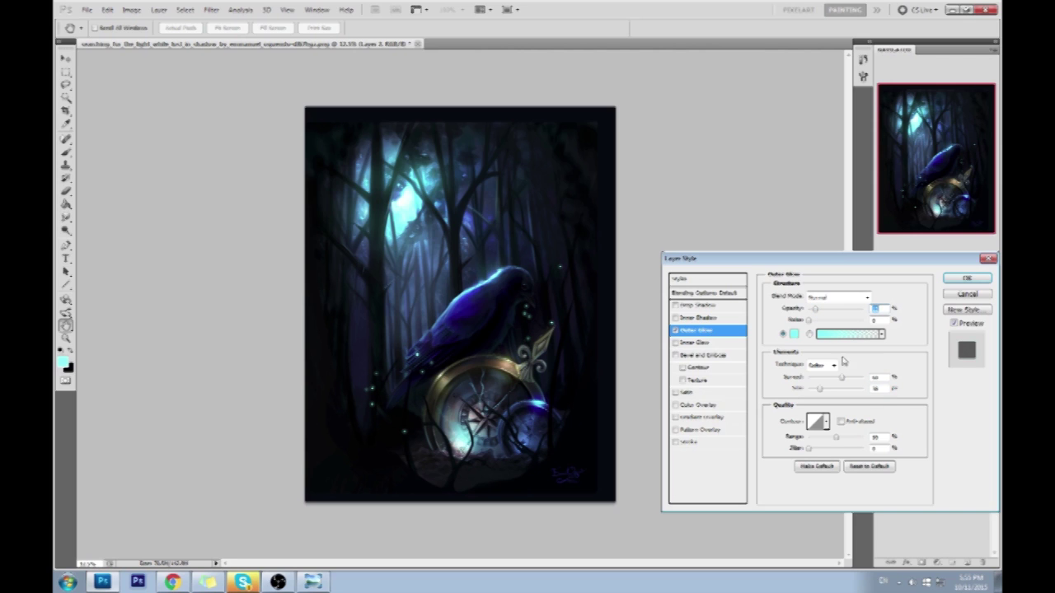
{"action": "mouse_move", "coordinate": [842, 381]}
{"action": "left_mouse_down"}
{"action": "mouse_move", "coordinate": [819, 393]}
{"action": "mouse_move", "coordinate": [859, 382]}
{"action": "left_mouse_up"}
{"action": "left_click", "coordinate": [816, 310]}
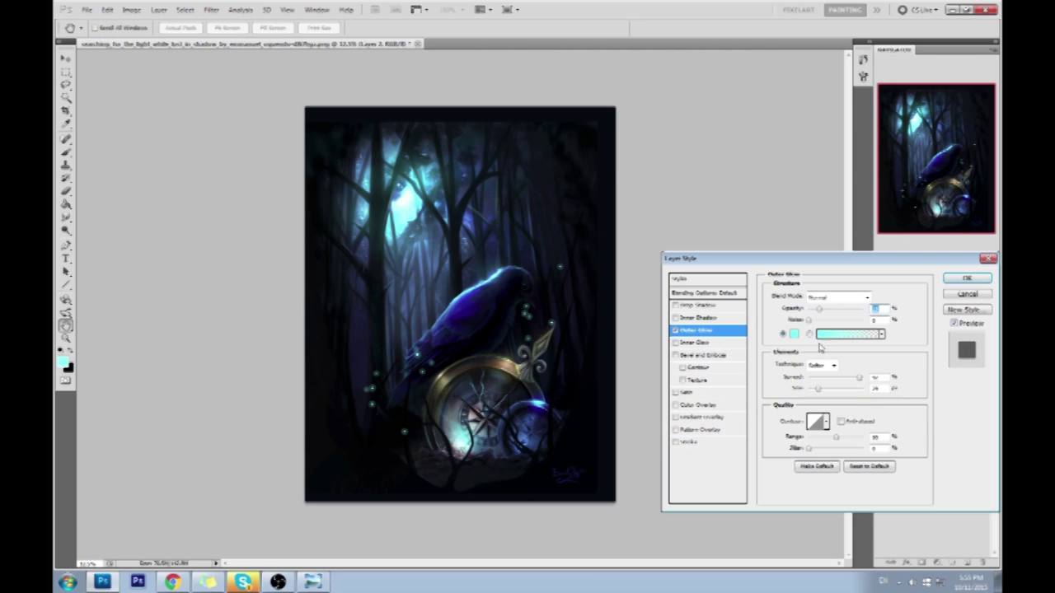
Step: Try out the different contour presets for the Outer Glow, ending on the linear one
{"action": "left_click", "coordinate": [828, 422]}
{"action": "left_click", "coordinate": [785, 449]}
{"action": "left_click", "coordinate": [802, 450]}
{"action": "left_click", "coordinate": [819, 449]}
{"action": "left_click", "coordinate": [851, 453]}
{"action": "left_click", "coordinate": [853, 466]}
{"action": "left_click", "coordinate": [836, 465]}
{"action": "left_click", "coordinate": [817, 466]}
{"action": "left_click", "coordinate": [801, 466]}
{"action": "left_click", "coordinate": [783, 466]}
{"action": "left_click", "coordinate": [769, 465]}
{"action": "left_click", "coordinate": [763, 447]}
{"action": "left_click", "coordinate": [894, 399]}
Step: Lower the Outer Glow's spread to about 52%, raise its opacity to about 33%, and lighten its colour to RGB 144, 255, 255
{"action": "mouse_move", "coordinate": [858, 382]}
{"action": "left_mouse_down"}
{"action": "mouse_move", "coordinate": [815, 393]}
{"action": "mouse_move", "coordinate": [867, 380]}
{"action": "mouse_move", "coordinate": [836, 380]}
{"action": "left_mouse_up"}
{"action": "left_click_drag", "start_coordinate": [819, 310], "coordinate": [831, 317]}
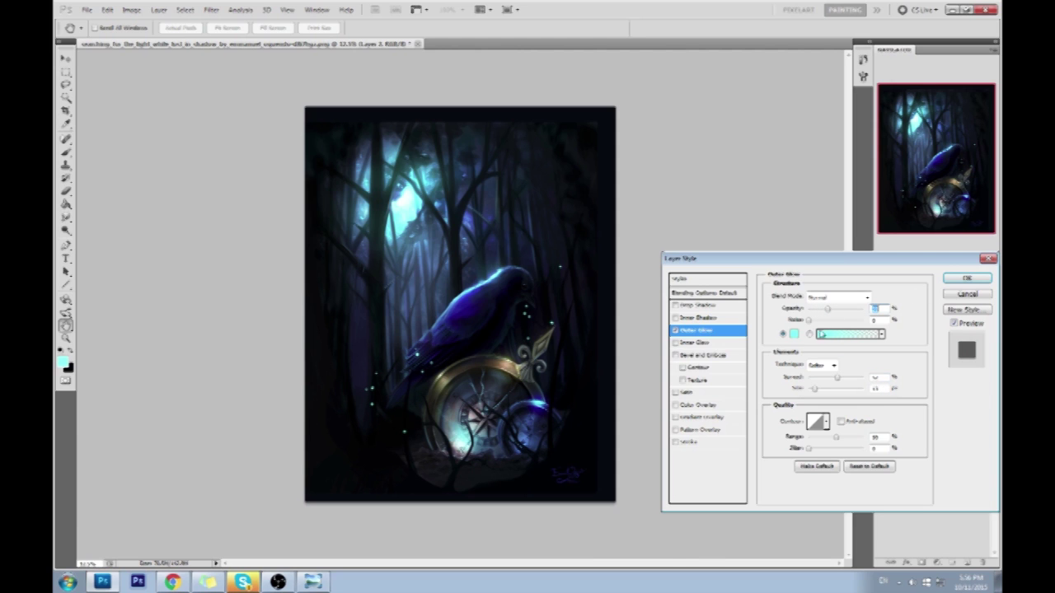
{"action": "left_click", "coordinate": [793, 334]}
{"action": "left_click_drag", "start_coordinate": [772, 400], "coordinate": [756, 399]}
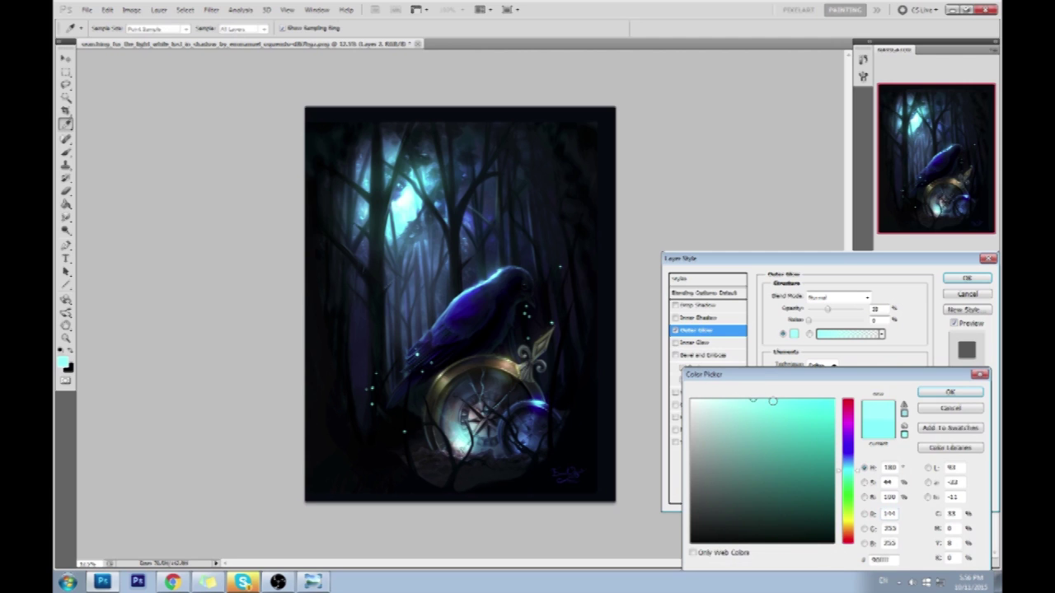
{"action": "left_click", "coordinate": [754, 400]}
{"action": "left_click", "coordinate": [950, 392]}
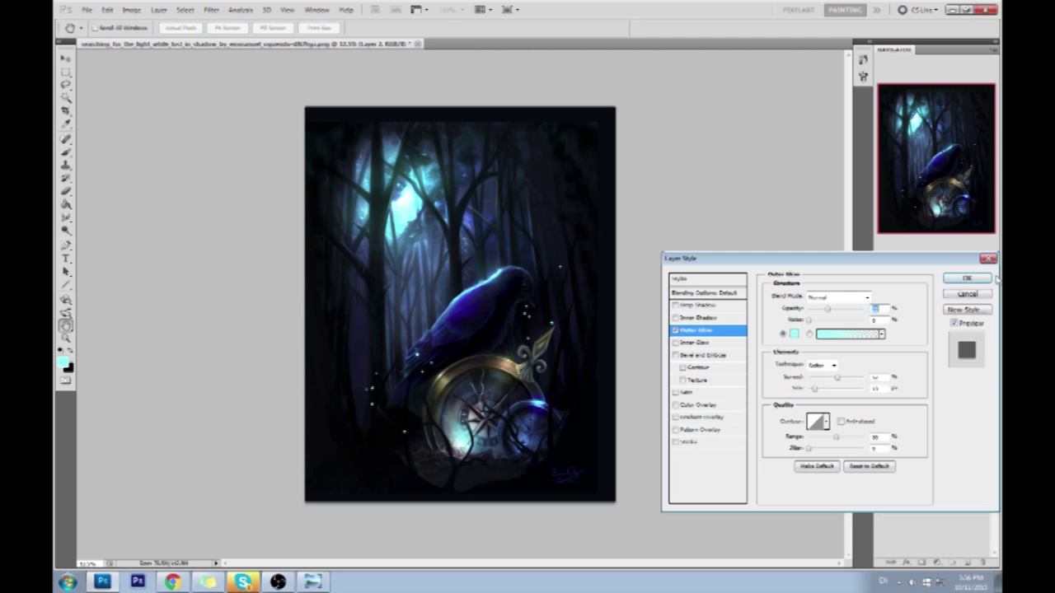
{"action": "left_click", "coordinate": [967, 280]}
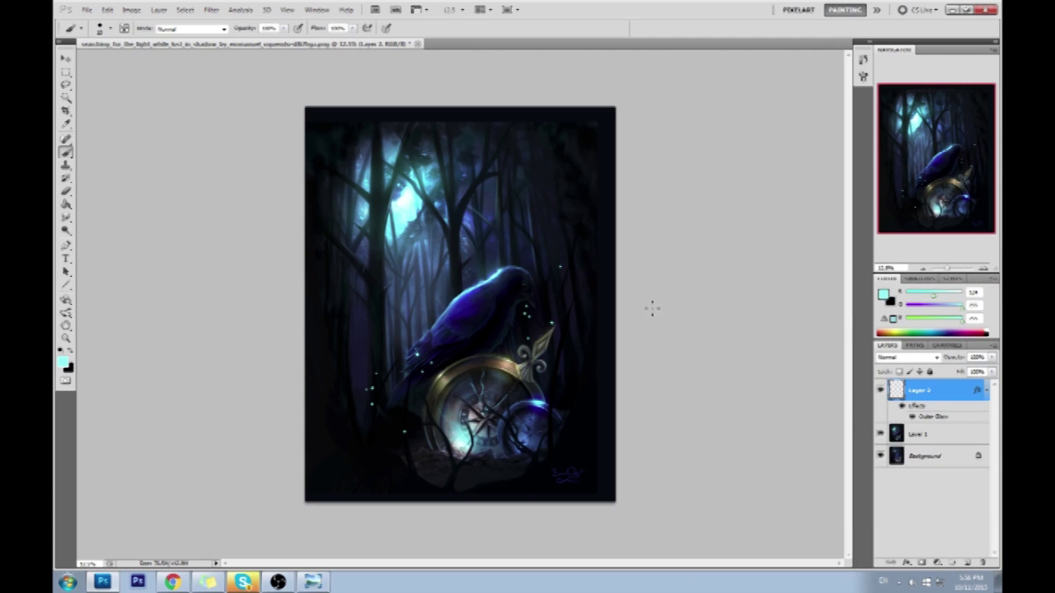
Step: Take up the Dodge tool and turn the glowing speck layer into a plain layer without a separate Outer Glow effect
{"action": "left_click", "coordinate": [68, 230]}
{"action": "left_click", "coordinate": [99, 232]}
{"action": "right_click", "coordinate": [921, 395]}
{"action": "left_click", "coordinate": [940, 200]}
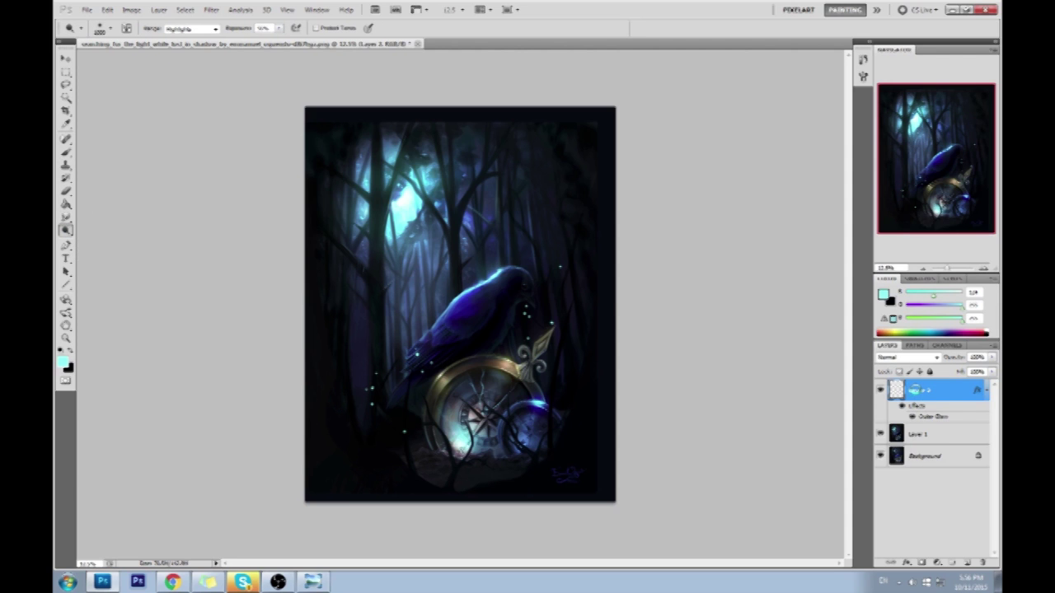
{"action": "right_click", "coordinate": [915, 394]}
{"action": "left_click", "coordinate": [932, 211]}
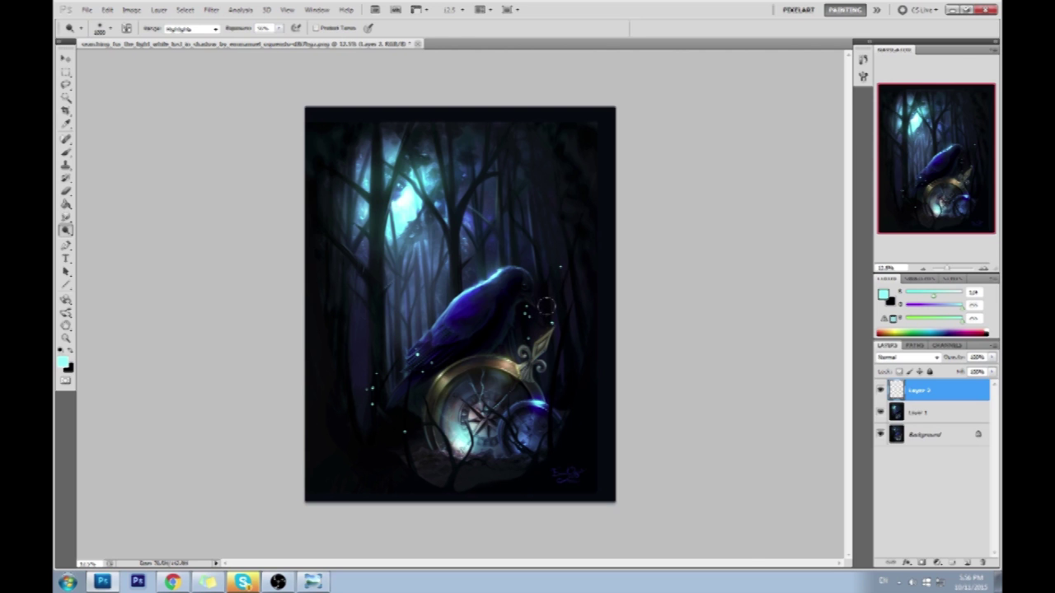
Step: Brush thin light-cyan rim-light strokes along the bird's beak, chest and the lower edge of its wing
{"action": "key", "text": "z"}
{"action": "left_click_drag", "start_coordinate": [442, 254], "coordinate": [599, 367]}
{"action": "key", "text": "b"}
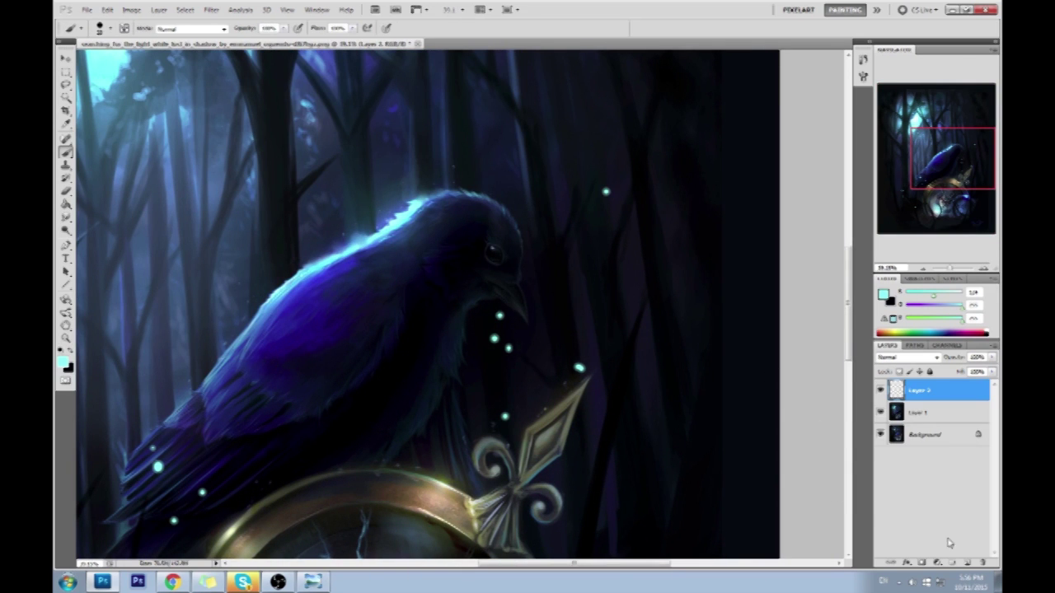
{"action": "key", "text": "["}
{"action": "mouse_move", "coordinate": [492, 293]}
{"action": "left_mouse_down"}
{"action": "mouse_move", "coordinate": [531, 329]}
{"action": "mouse_move", "coordinate": [519, 306]}
{"action": "mouse_move", "coordinate": [476, 311]}
{"action": "mouse_move", "coordinate": [464, 371]}
{"action": "left_mouse_up"}
{"action": "left_click_drag", "start_coordinate": [508, 295], "coordinate": [524, 318]}
{"action": "mouse_move", "coordinate": [452, 355]}
{"action": "left_mouse_down"}
{"action": "mouse_move", "coordinate": [437, 395]}
{"action": "mouse_move", "coordinate": [436, 371]}
{"action": "left_mouse_up"}
{"action": "left_click_drag", "start_coordinate": [455, 324], "coordinate": [452, 334]}
{"action": "left_click_drag", "start_coordinate": [426, 399], "coordinate": [421, 415]}
{"action": "mouse_move", "coordinate": [415, 418]}
{"action": "left_mouse_down"}
{"action": "mouse_move", "coordinate": [408, 435]}
{"action": "mouse_move", "coordinate": [401, 408]}
{"action": "mouse_move", "coordinate": [448, 373]}
{"action": "left_mouse_up"}
{"action": "mouse_move", "coordinate": [476, 272]}
{"action": "left_mouse_down"}
{"action": "mouse_move", "coordinate": [467, 314]}
{"action": "mouse_move", "coordinate": [449, 328]}
{"action": "left_mouse_up"}
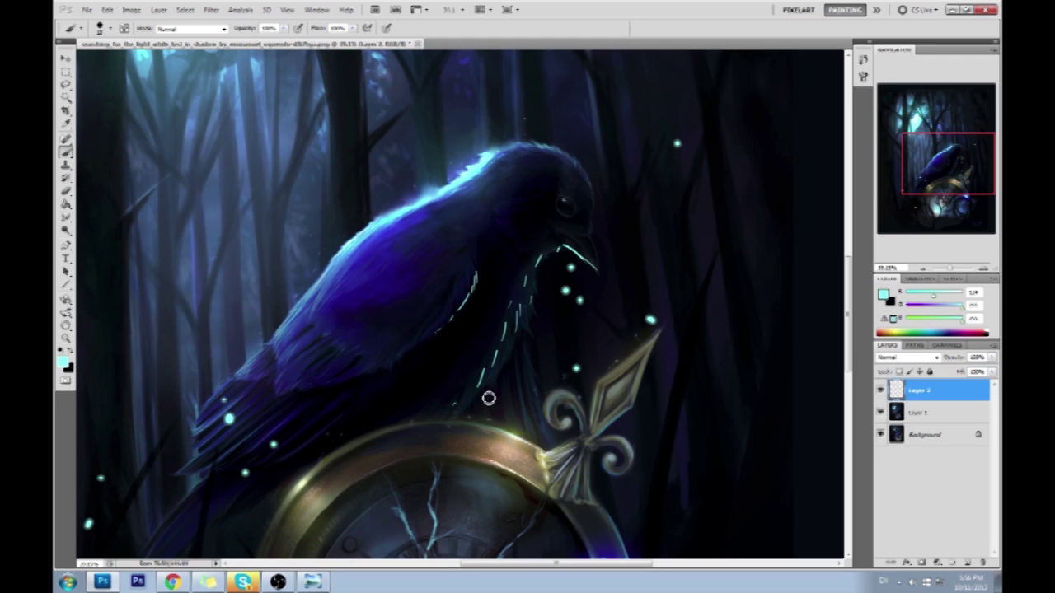
Step: Compare the original, the edited painting and the added specks and rim strokes by hiding and showing the two upper layers
{"action": "key", "text": "ctrl+0"}
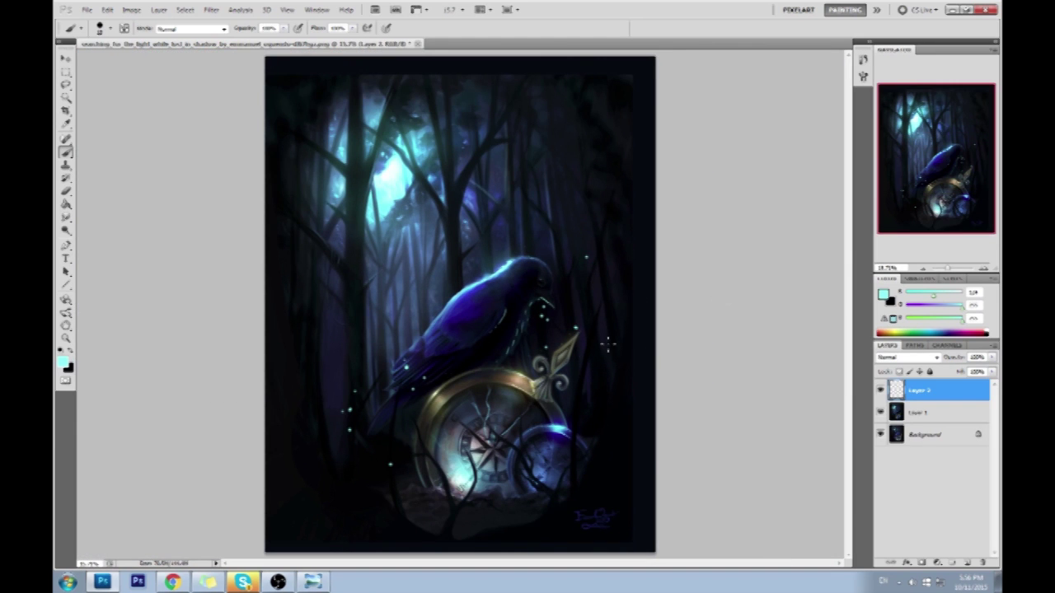
{"action": "left_click", "coordinate": [880, 390]}
{"action": "left_click", "coordinate": [880, 412]}
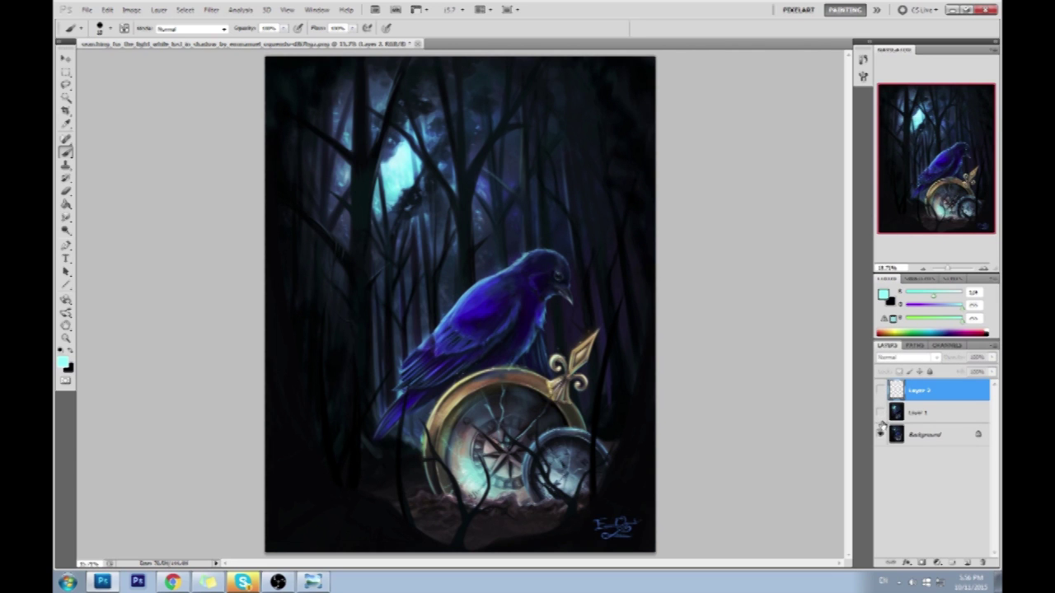
{"action": "left_click", "coordinate": [880, 413]}
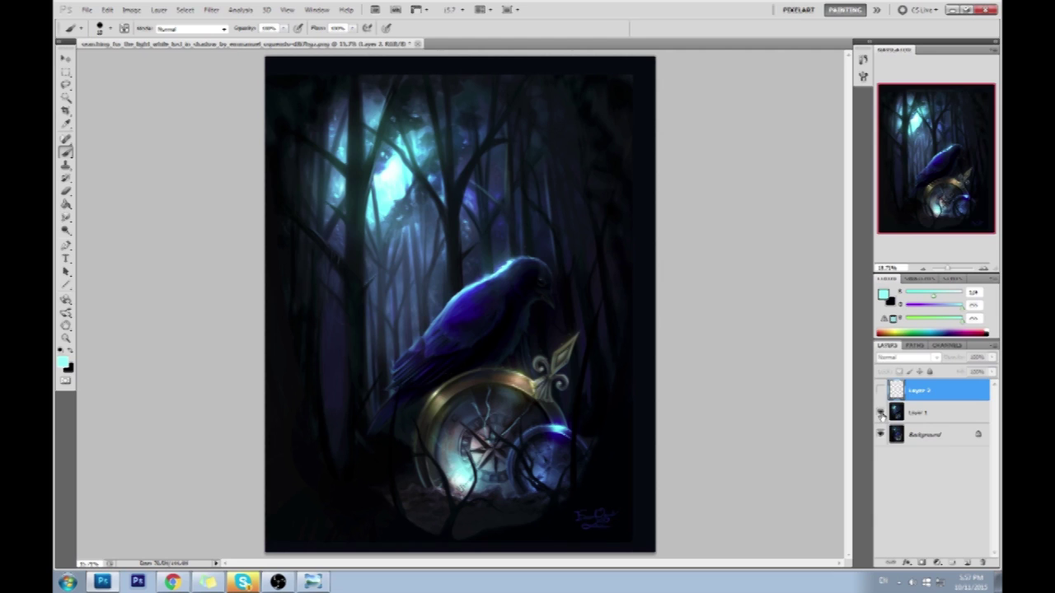
{"action": "left_click", "coordinate": [880, 390]}
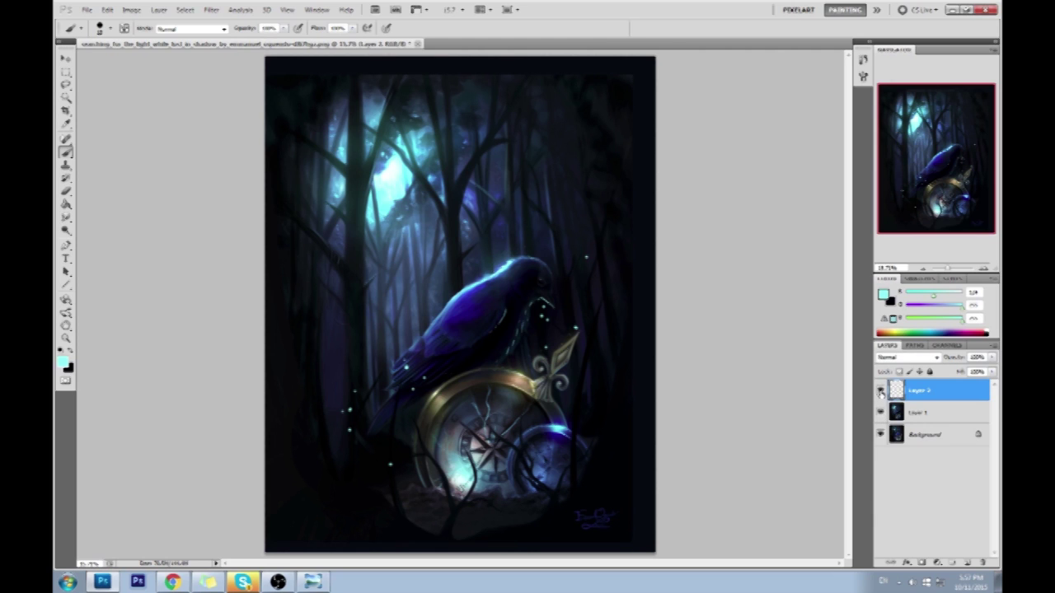
{"action": "left_click", "coordinate": [881, 392]}
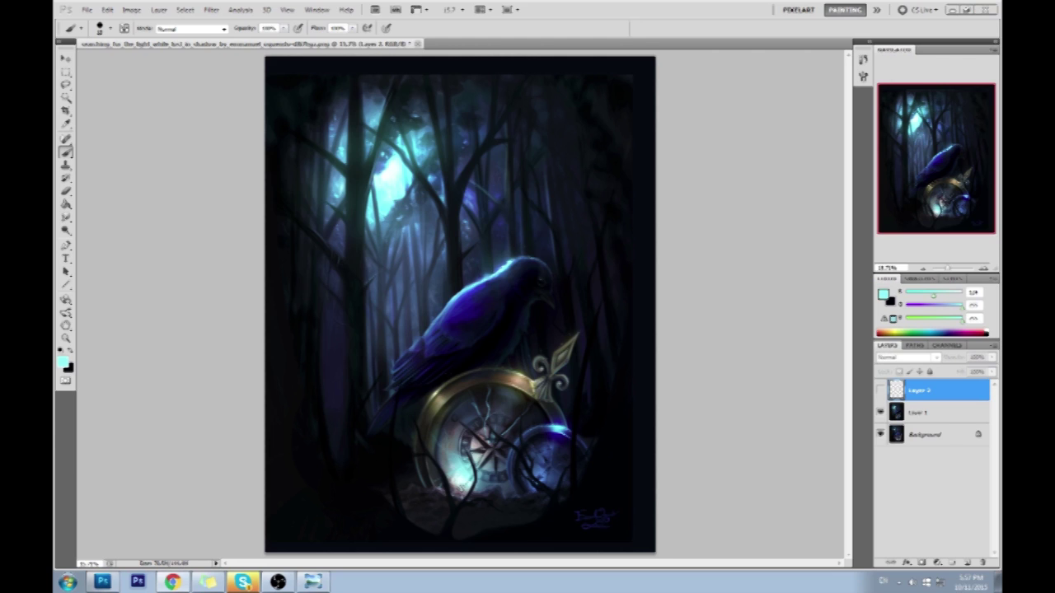
Step: Switch to Chrome to view the Scottish highlander drawing, and return to Photoshop
{"action": "left_click", "coordinate": [171, 582]}
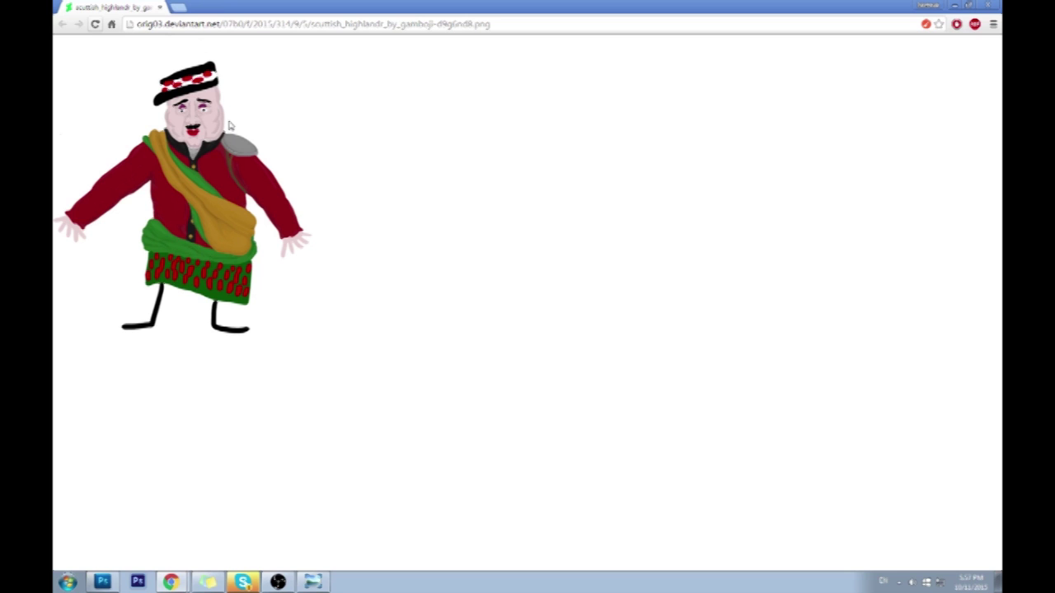
{"action": "left_click_drag", "start_coordinate": [283, 5], "coordinate": [357, 124]}
{"action": "left_click", "coordinate": [357, 125]}
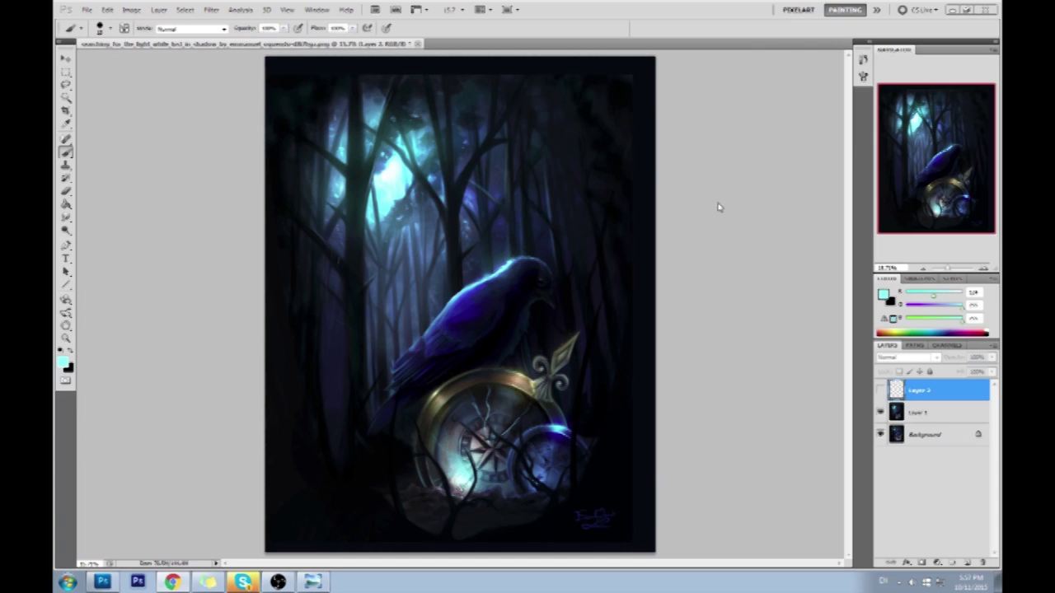